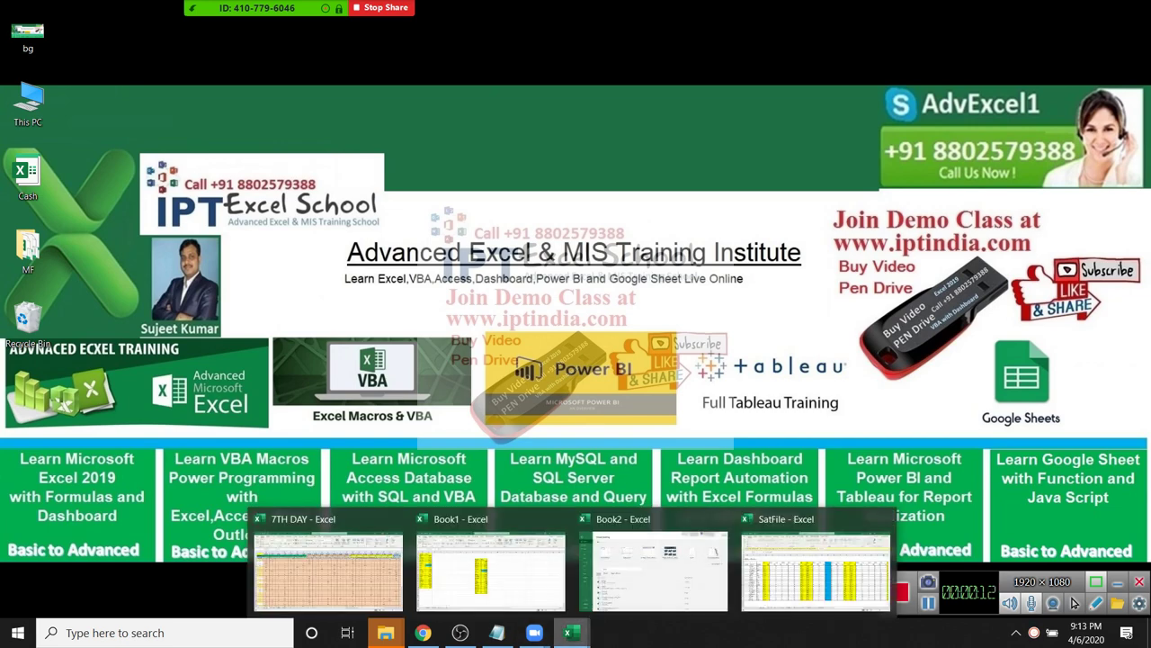
Close the Book2 workbook without saving its changes.
left_click(815, 571)
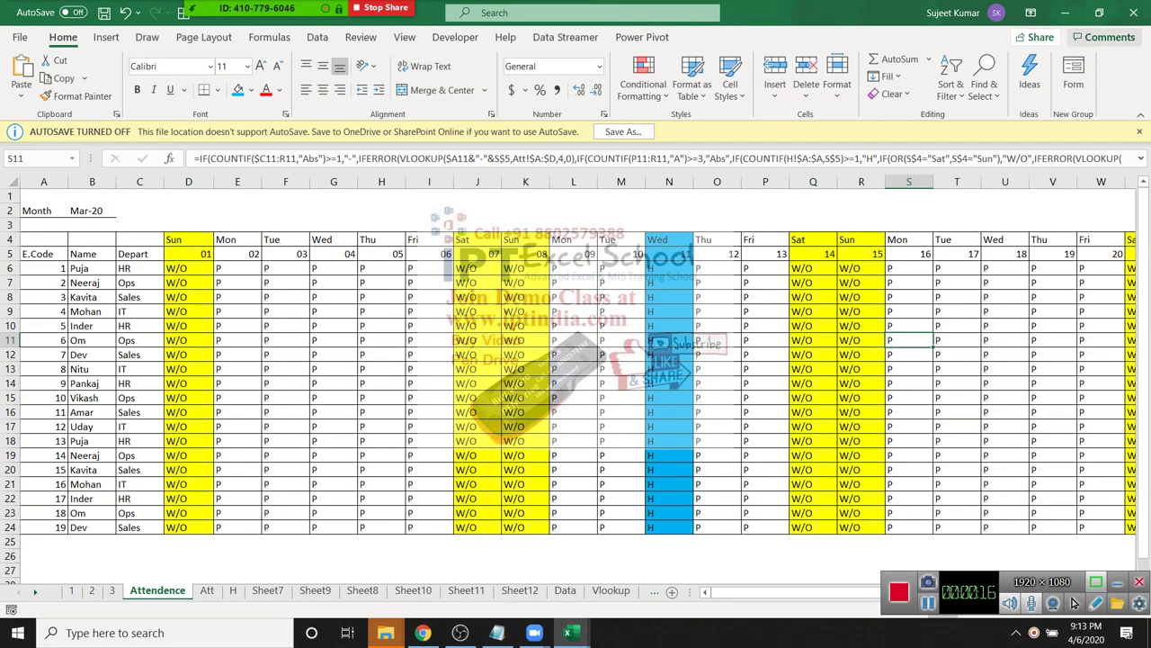
key("super+d")
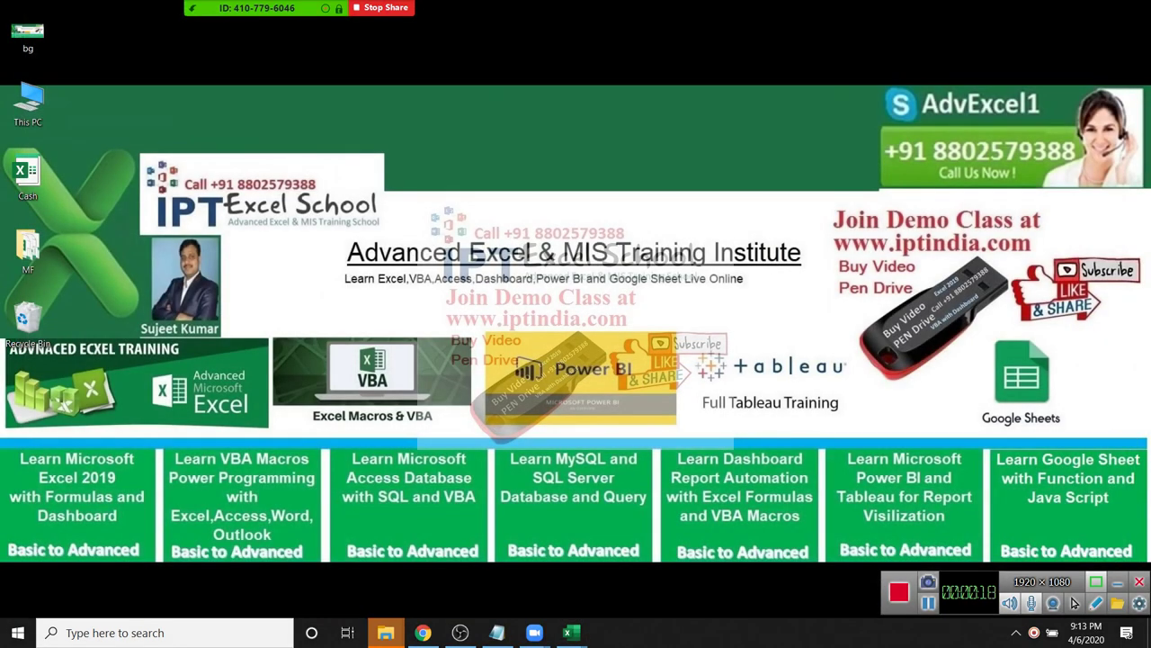
key("super+6")
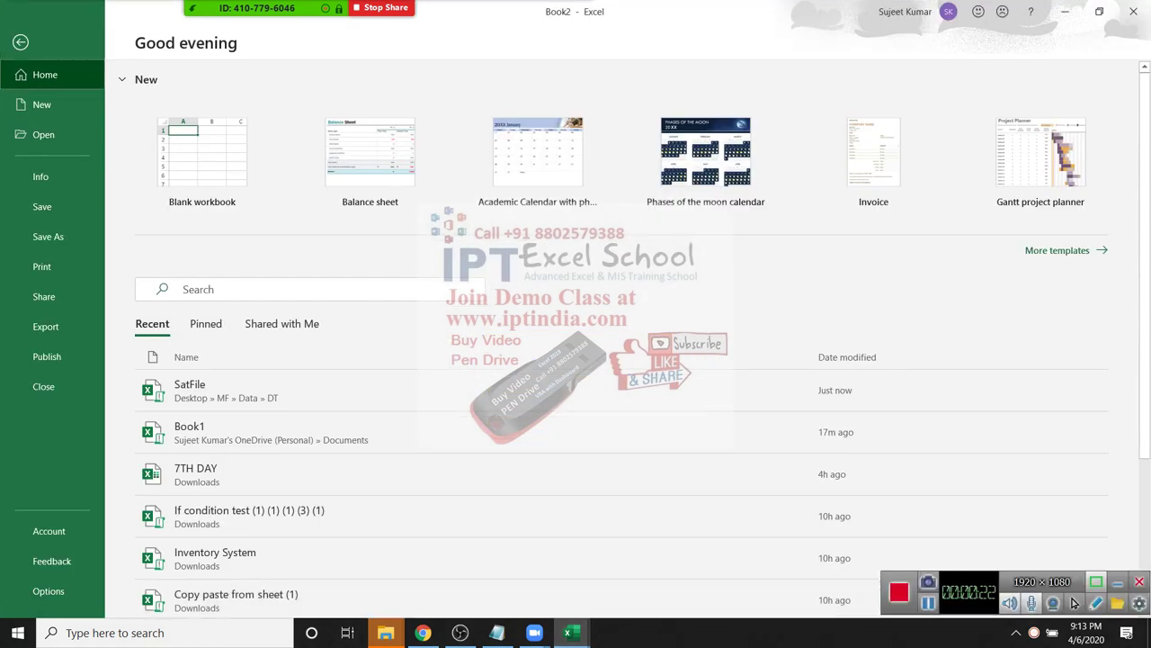
key("alt+F4")
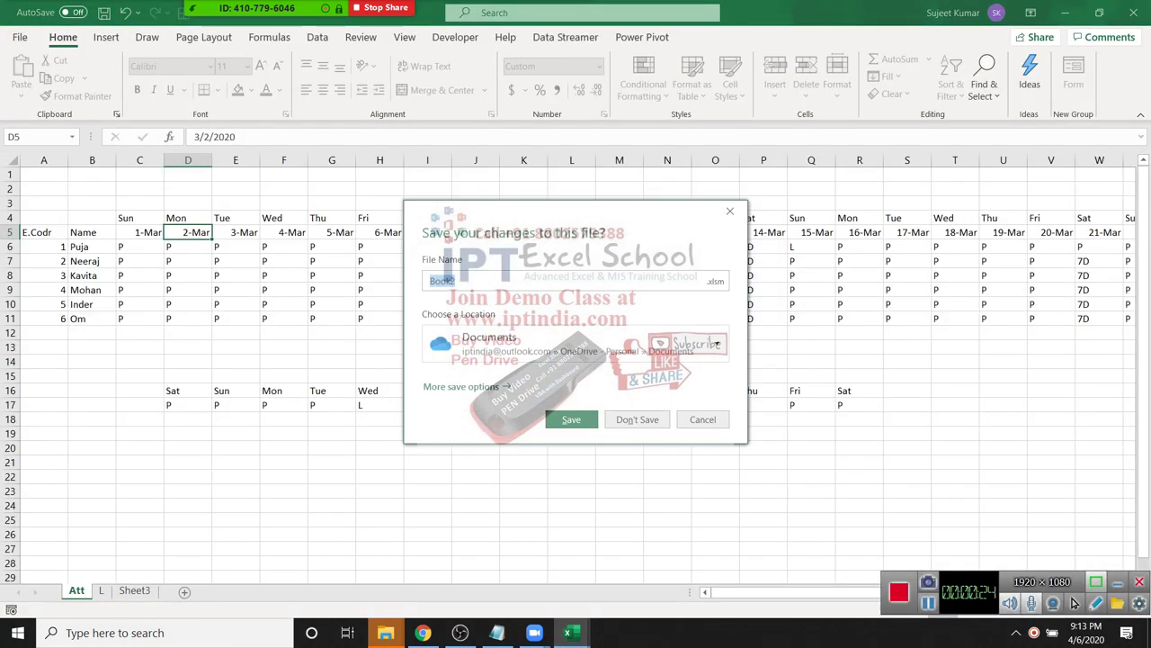
key("n")
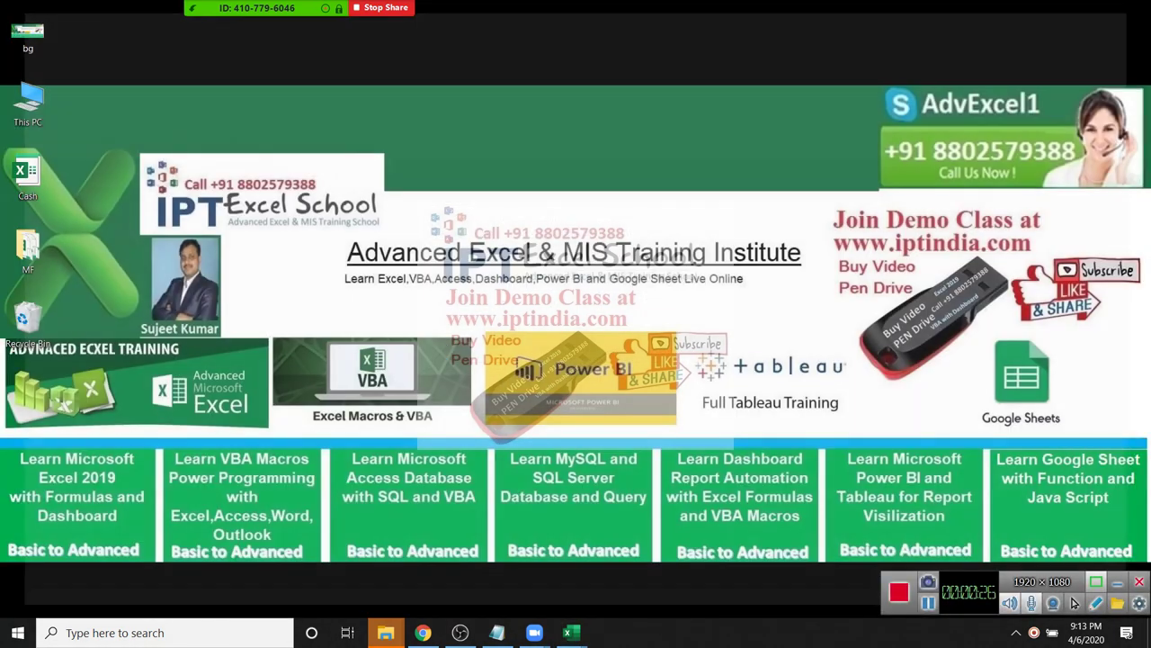
key("super+6")
key("super+6")
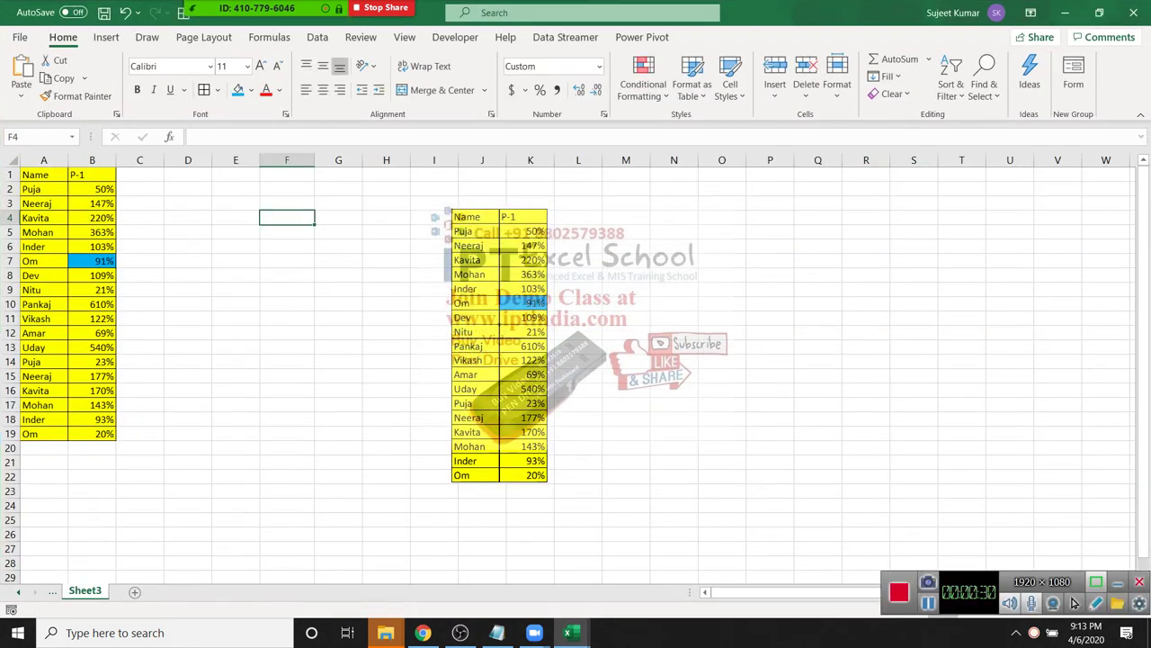
Close 7TH DAY without saving and insert a new blank Sheet4 in Book1.
key("super+6")
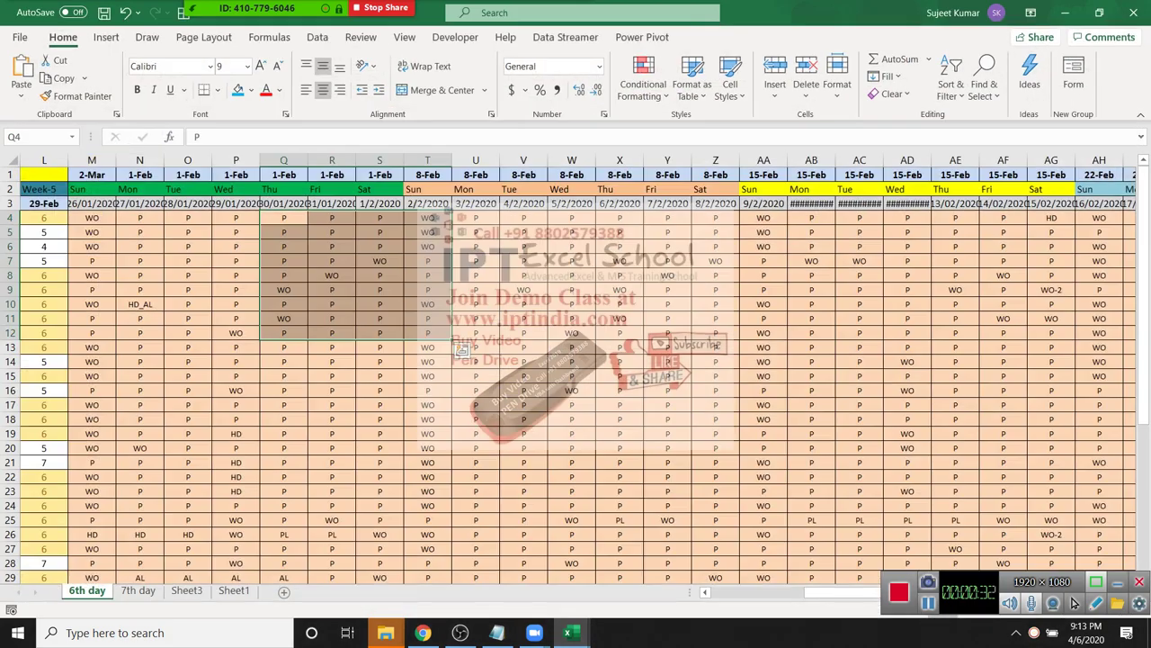
key("ctrl+w")
key("Tab")
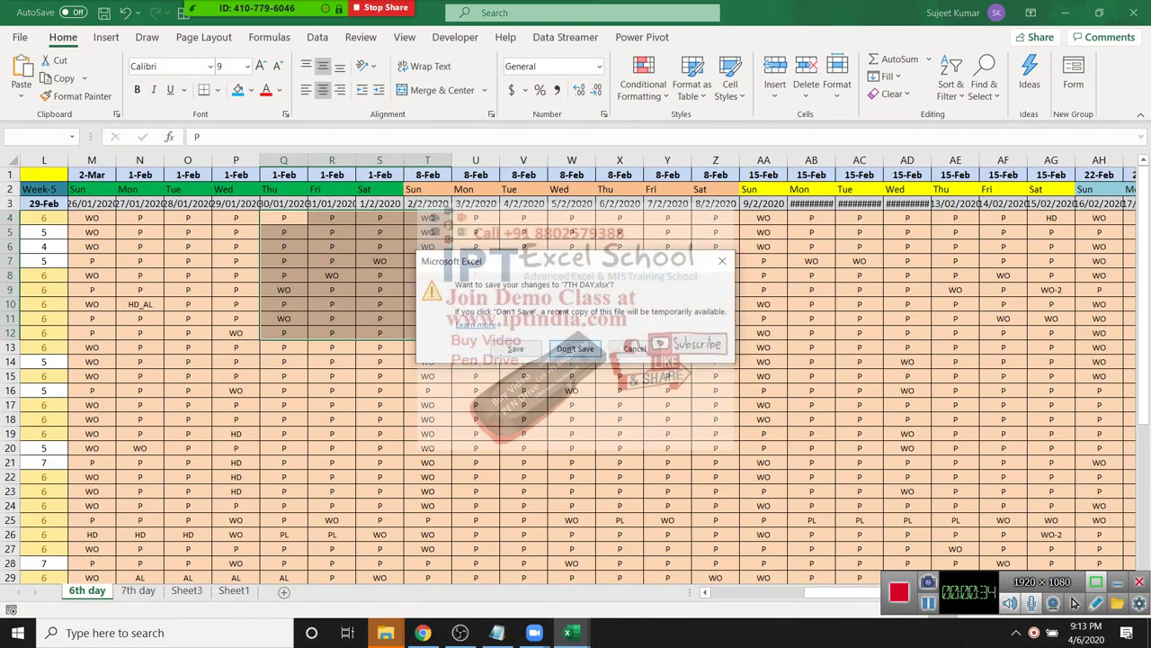
key("Return")
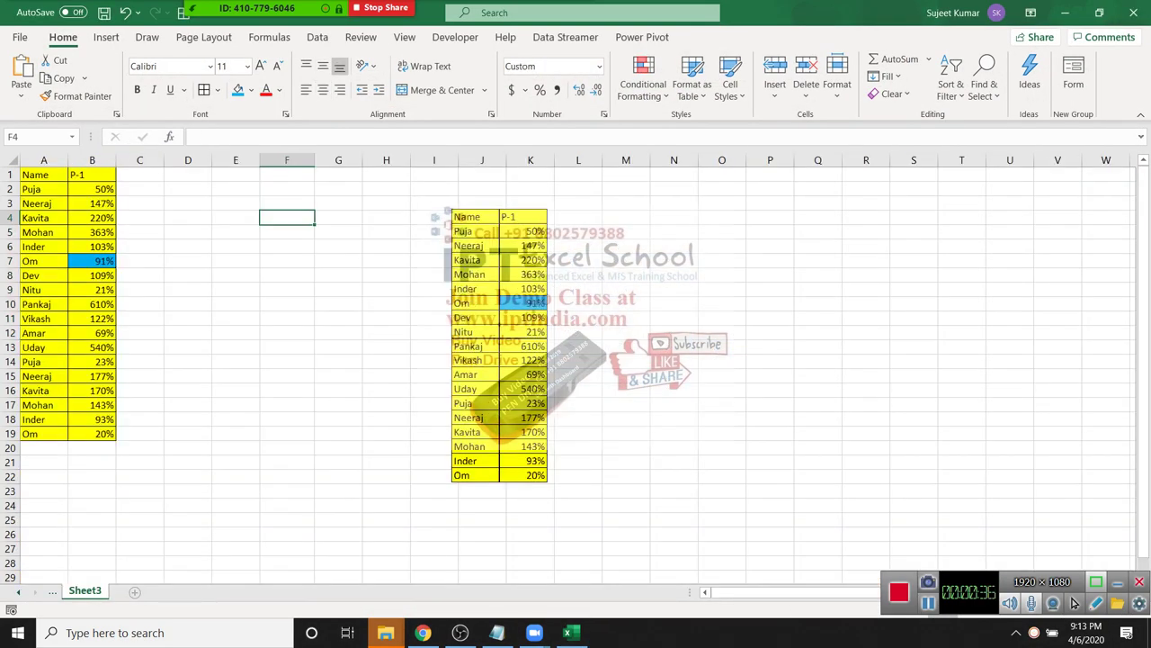
key("shift+F11")
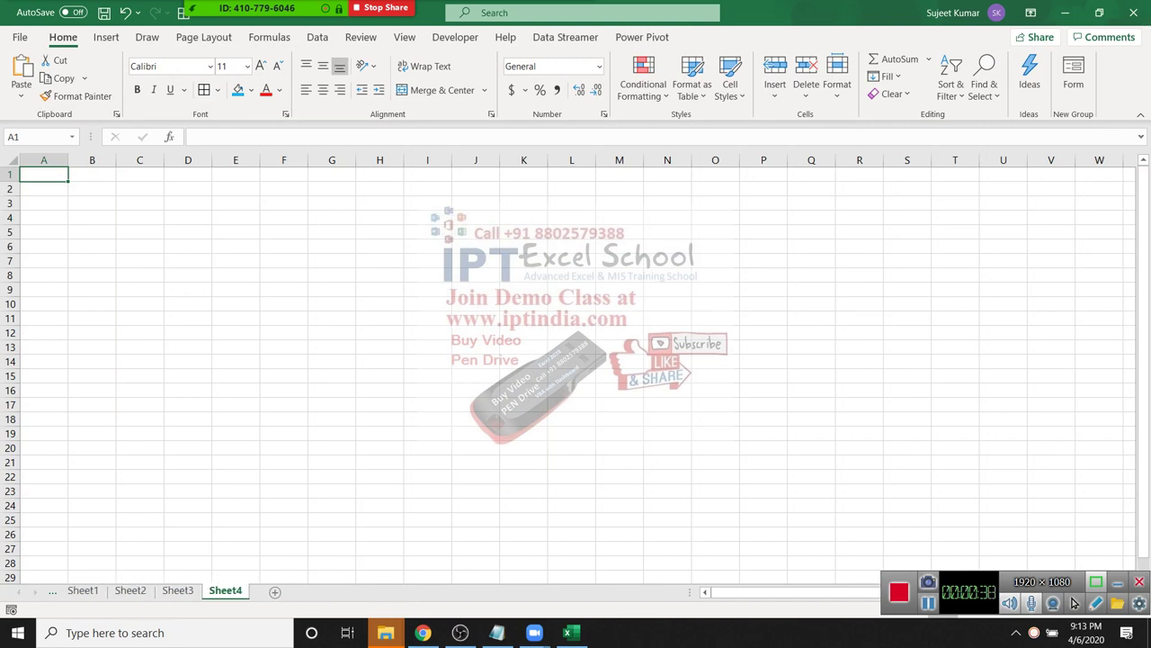
key("ctrl+Page_Up")
key("ctrl+Page_Up")
key("ctrl+Page_Up")
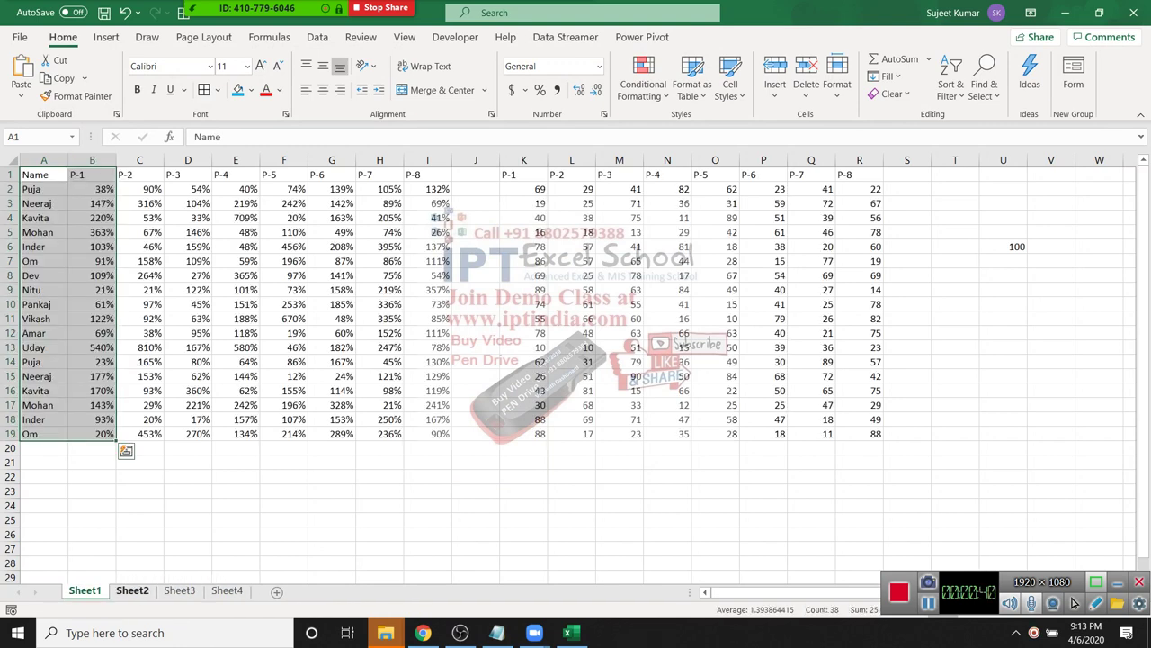
key("ctrl+Page_Down")
key("ctrl+Page_Down")
key("ctrl+Page_Down")
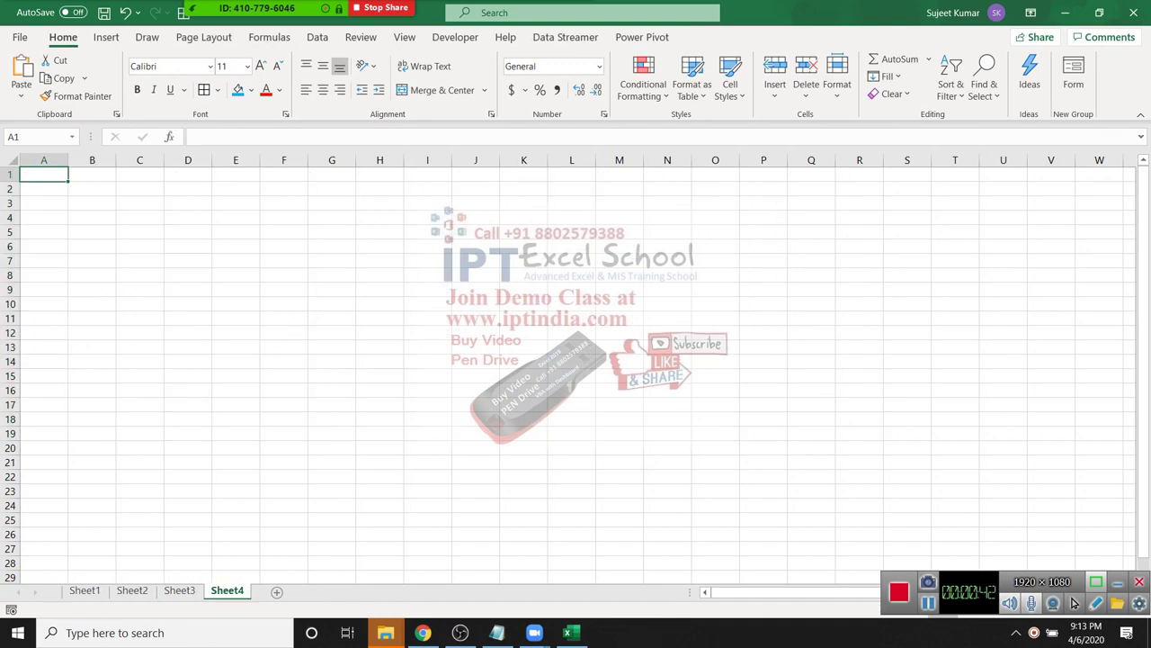
key("Down")
type("VBA")
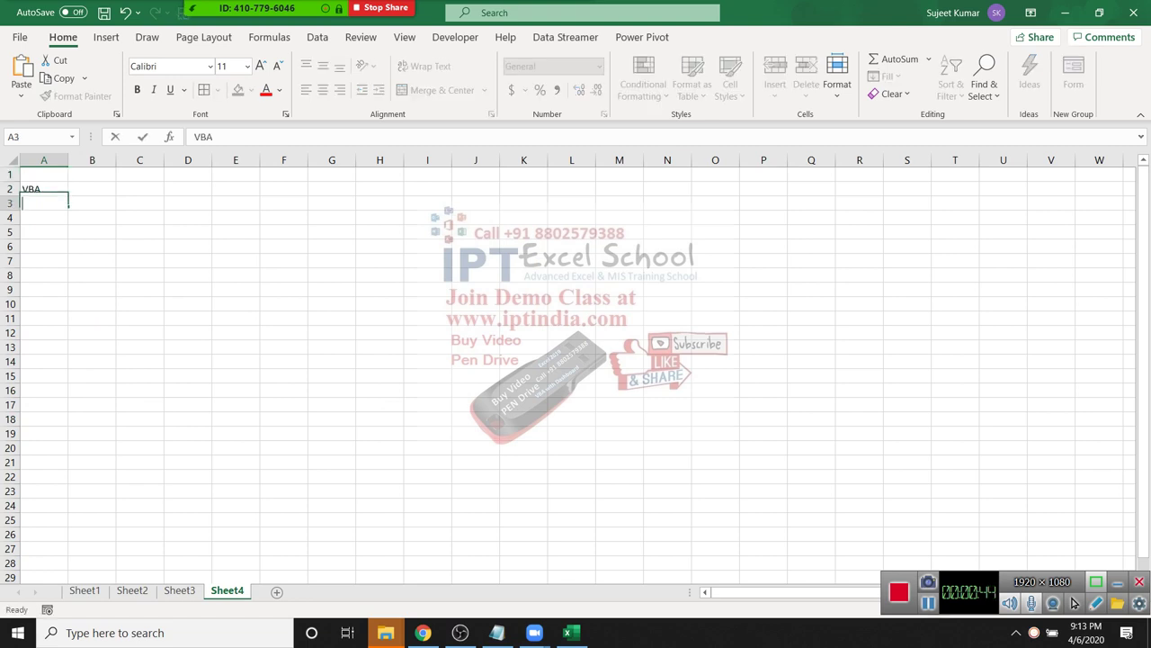
key("Return")
key("Up")
key("Right")
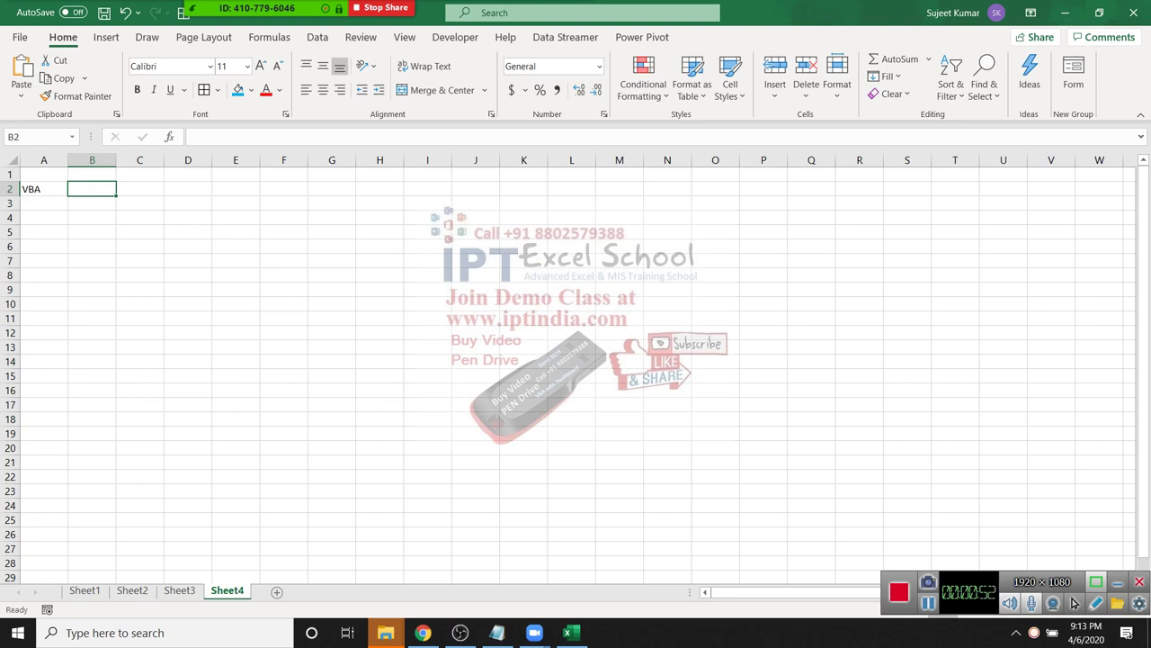
key("Down")
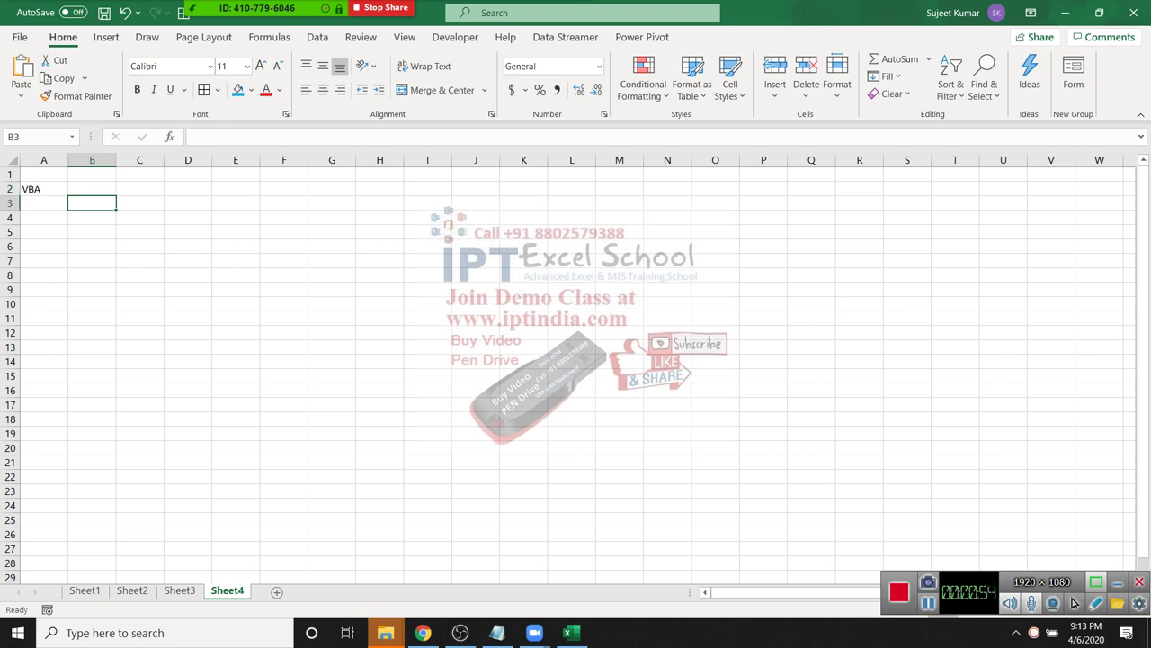
key("shift+Down")
key("shift+Down")
key("shift+Down")
key("shift+Down")
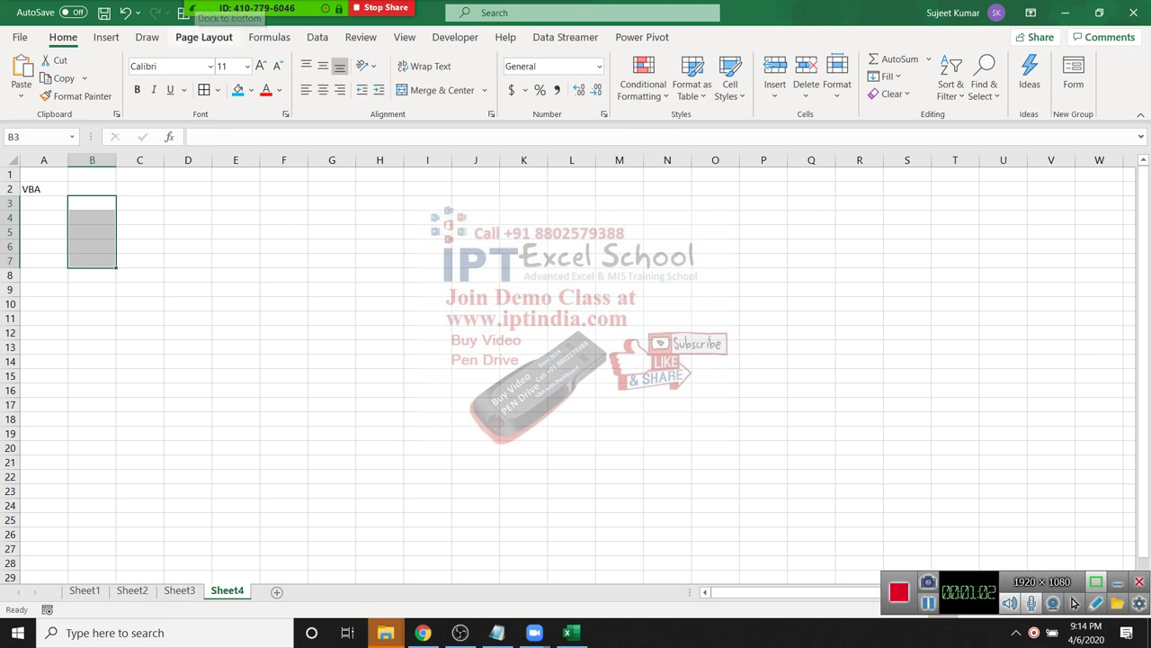
left_click(269, 37)
left_click(317, 37)
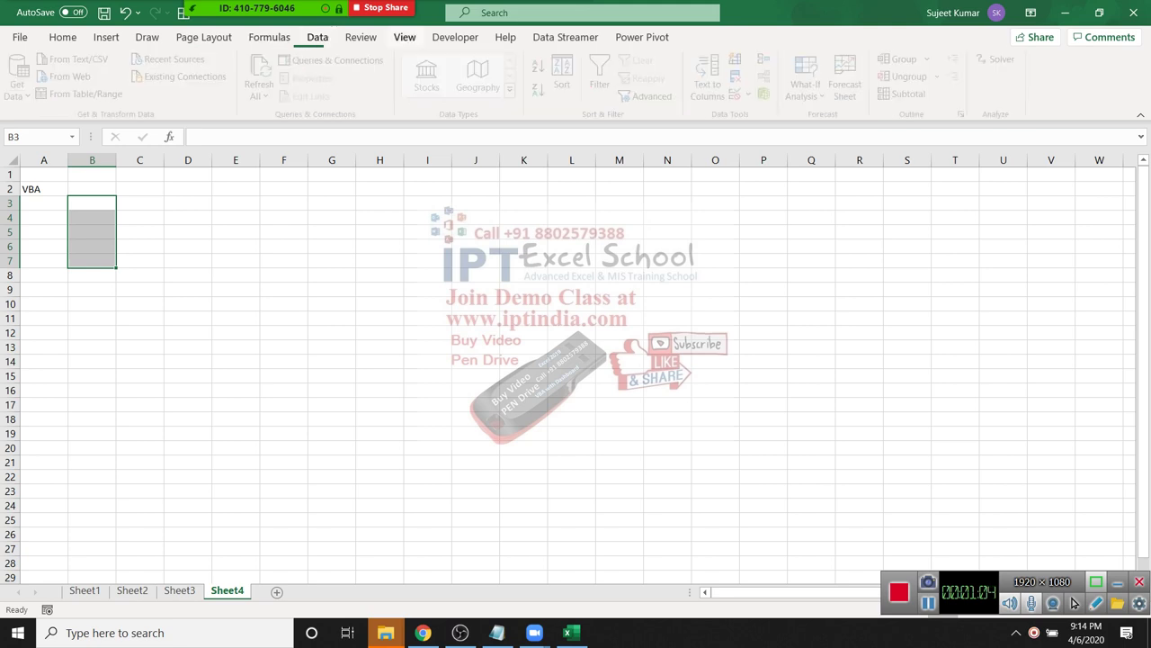
left_click(361, 37)
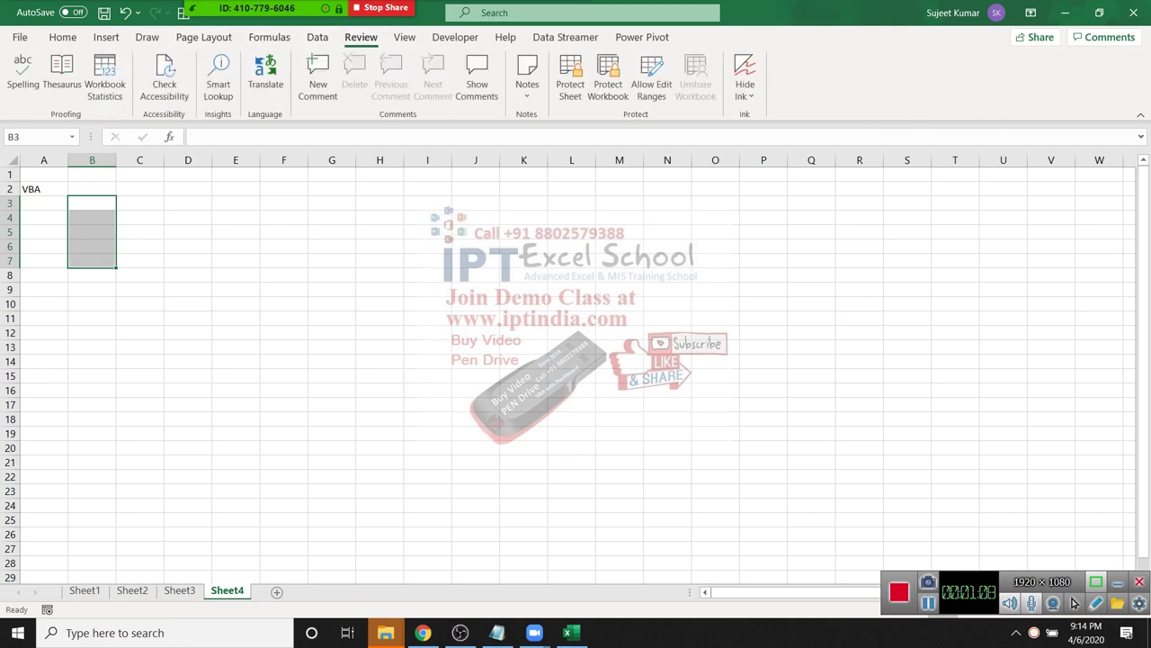
left_click(63, 37)
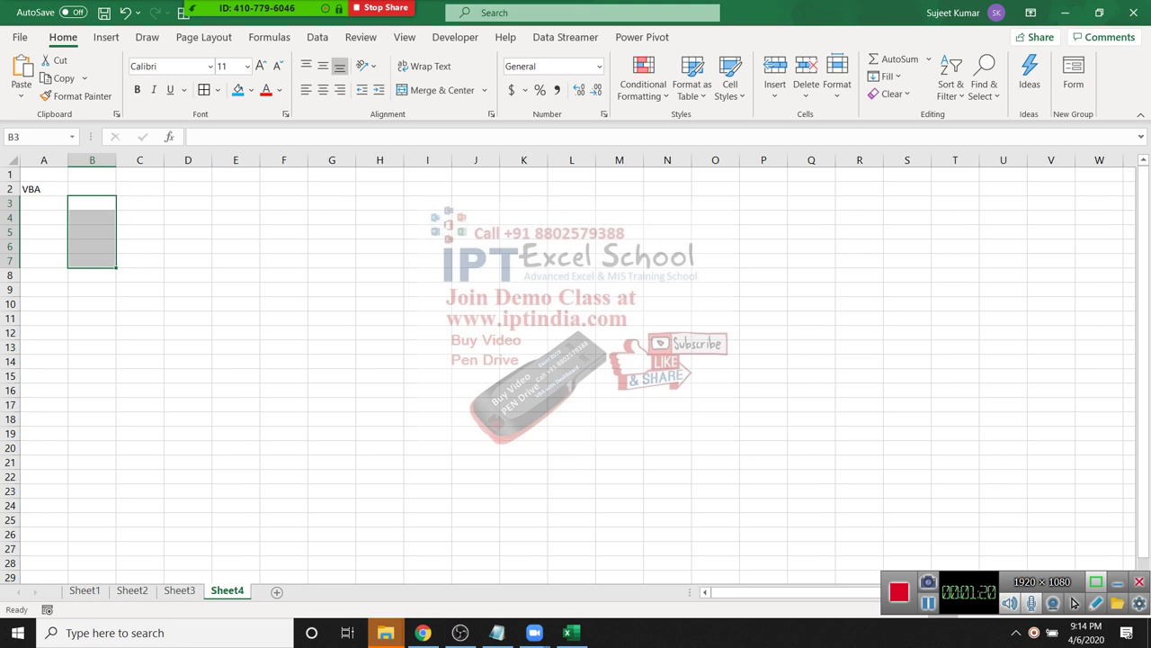
key("Up")
key("Left")
key("Delete")
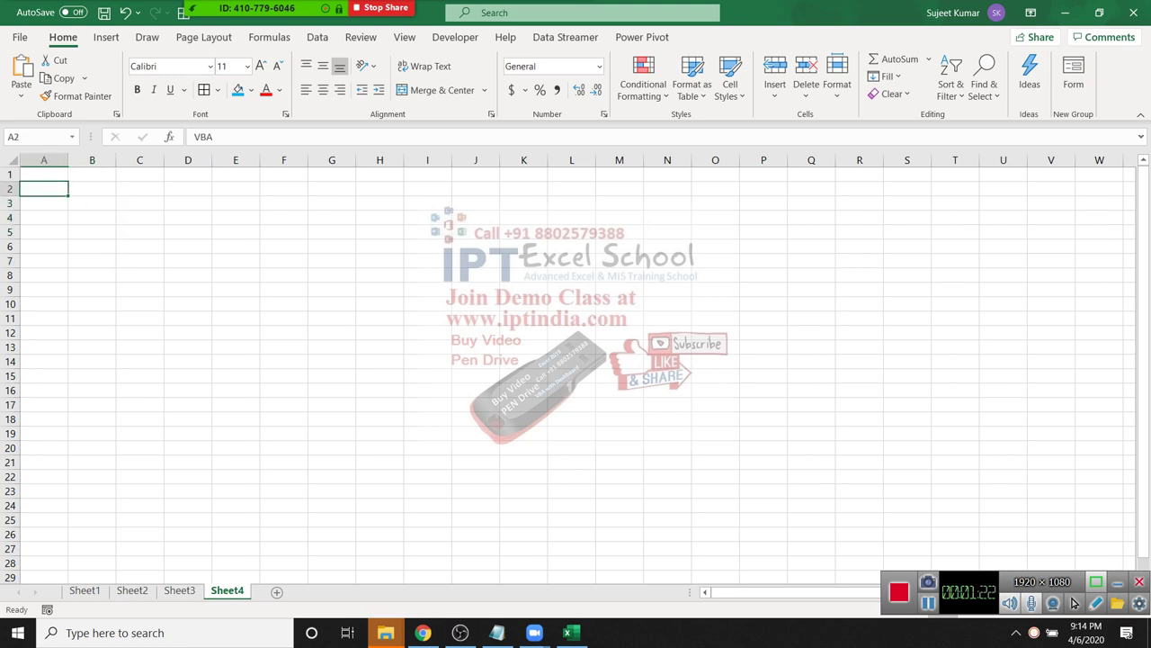
key("Up")
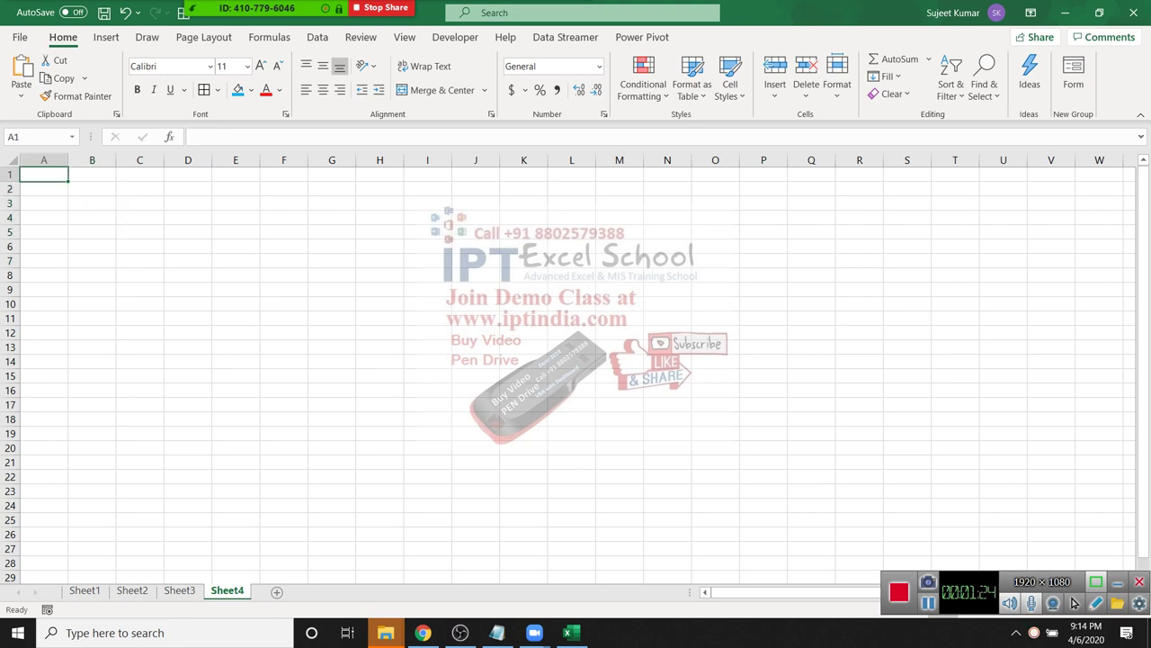
Enter =RANDBETWEEN(10,90)+RAND() in cell A1.
type("=ra")
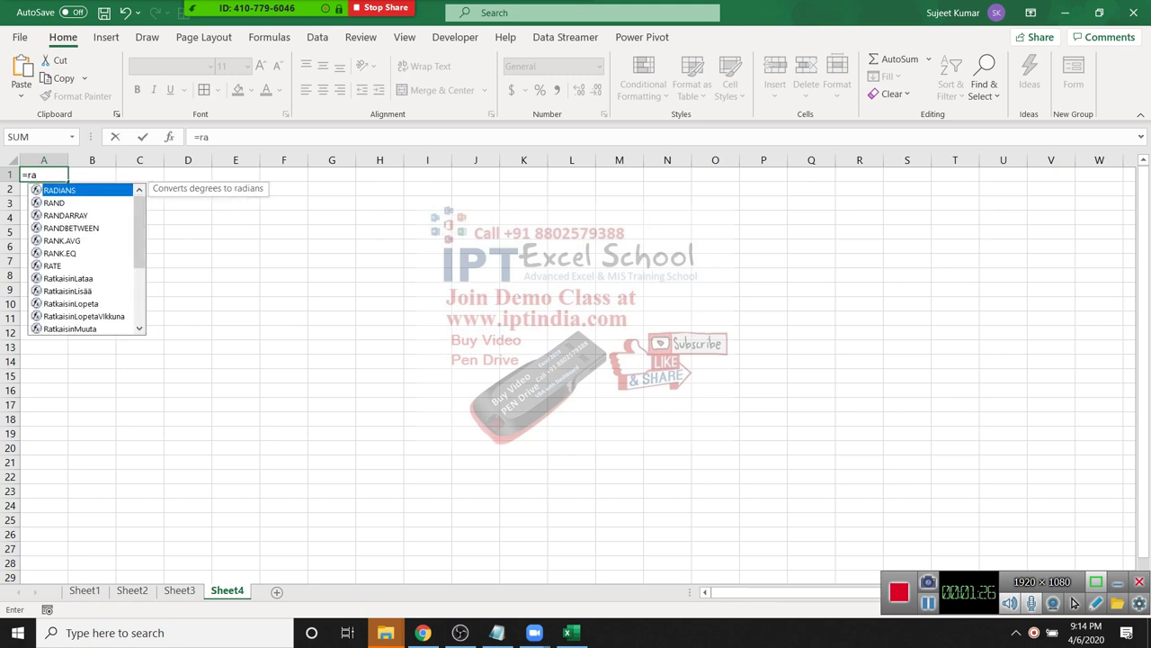
key("Down")
key("Down")
key("Down")
key("Tab")
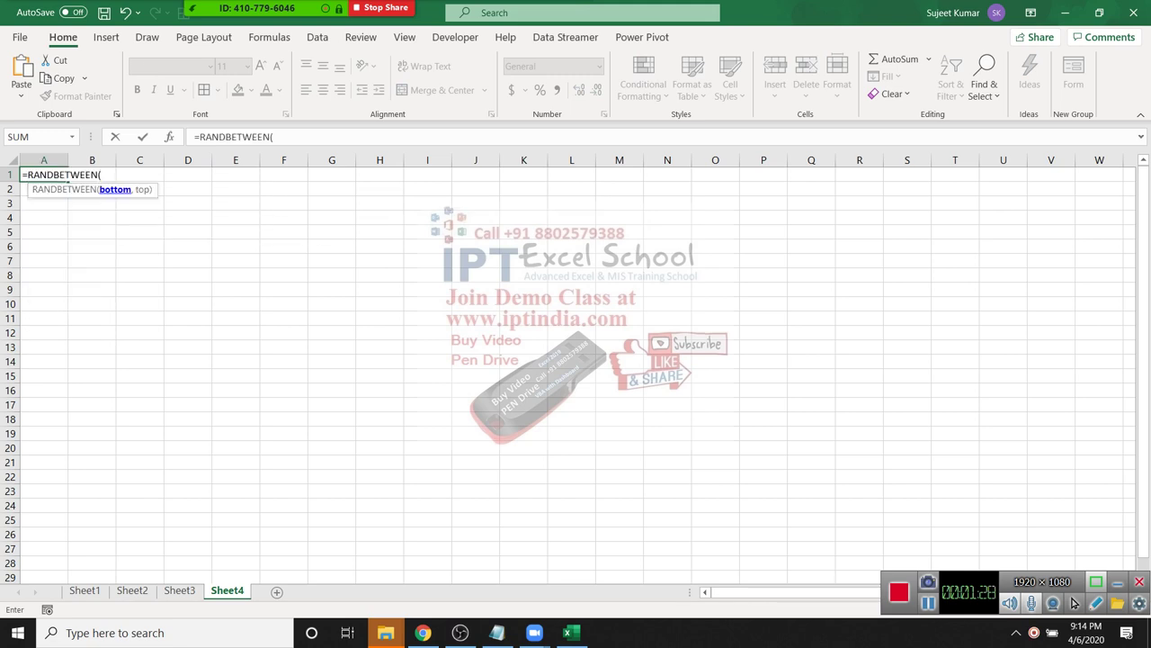
type("10,90")
type(")+")
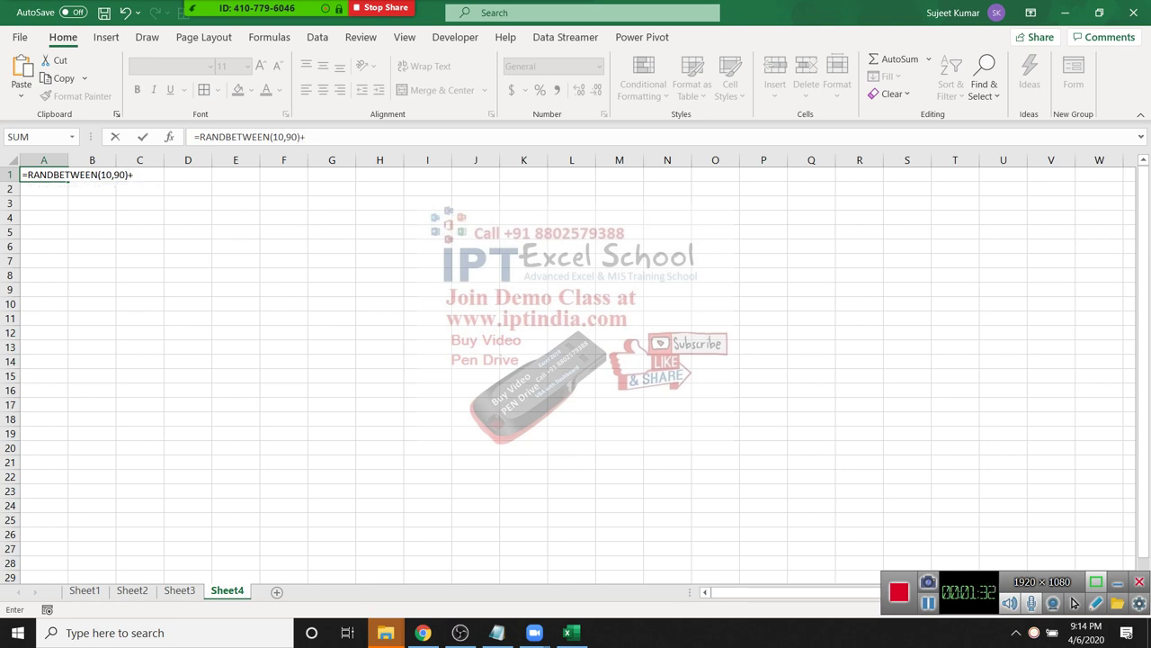
type("rand")
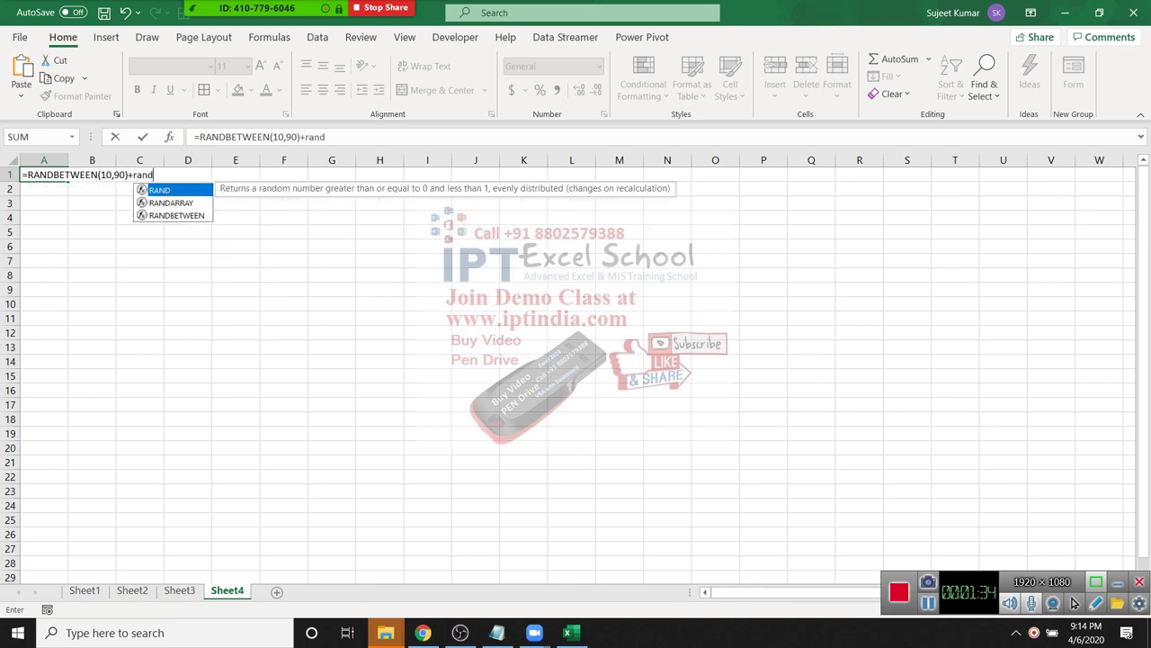
key("Tab")
type(")")
key("ctrl+Return")
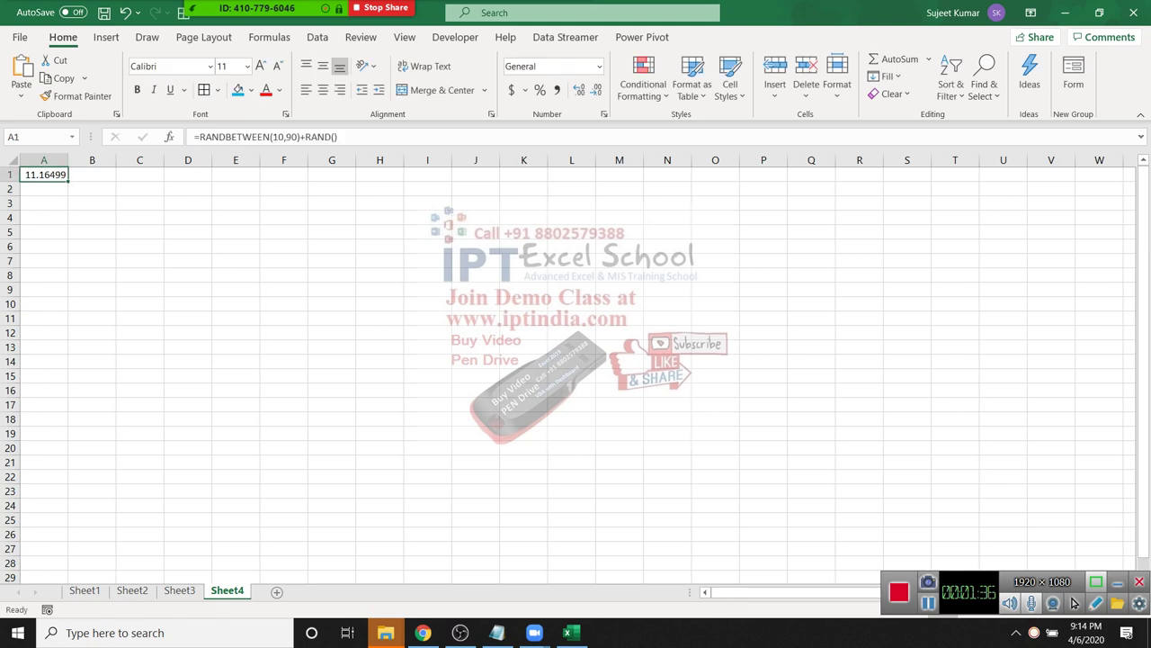
Fill the formula across A1:R24 and copy the whole block.
key("shift+Right")
key("shift+Right")
key("shift+Right")
key("shift+Right")
key("shift+Right")
key("shift+Right")
key("shift+Down")
key("shift+Down")
key("shift+Down")
key("shift+Down")
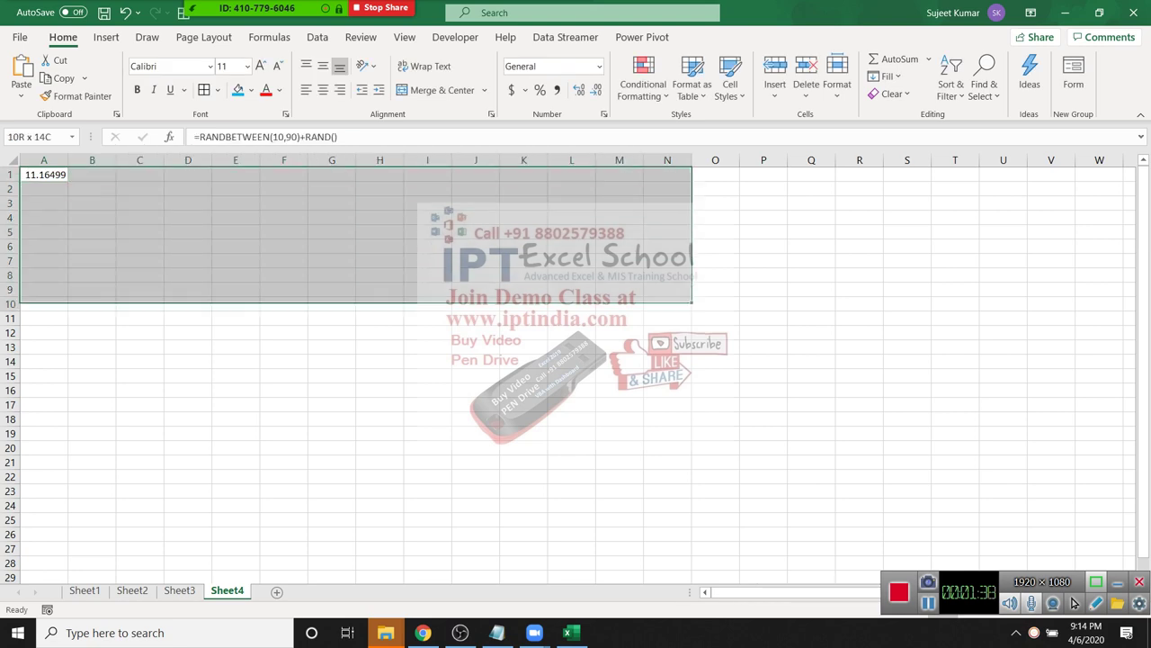
key("shift+Down")
key("shift+Down")
key("shift+Down")
key("shift+Right")
key("shift+Right")
key("shift+Down")
key("shift+Down")
key("shift+Down")
key("shift+Right")
key("shift+Right")
key("shift+Down")
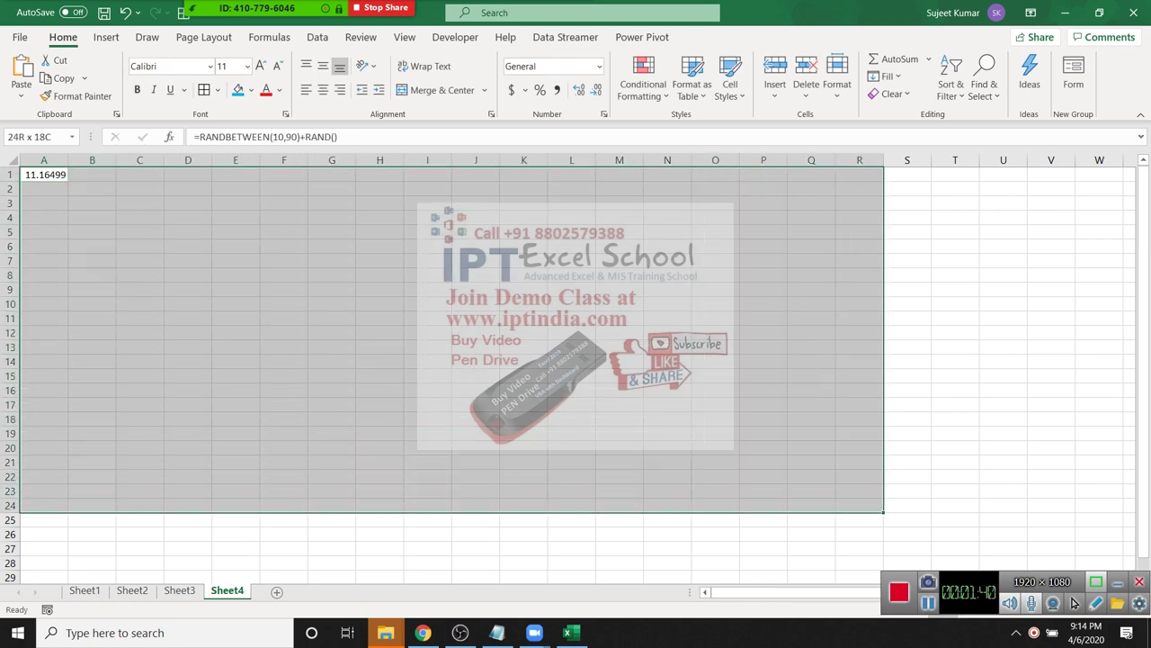
key("ctrl+r")
key("ctrl+d")
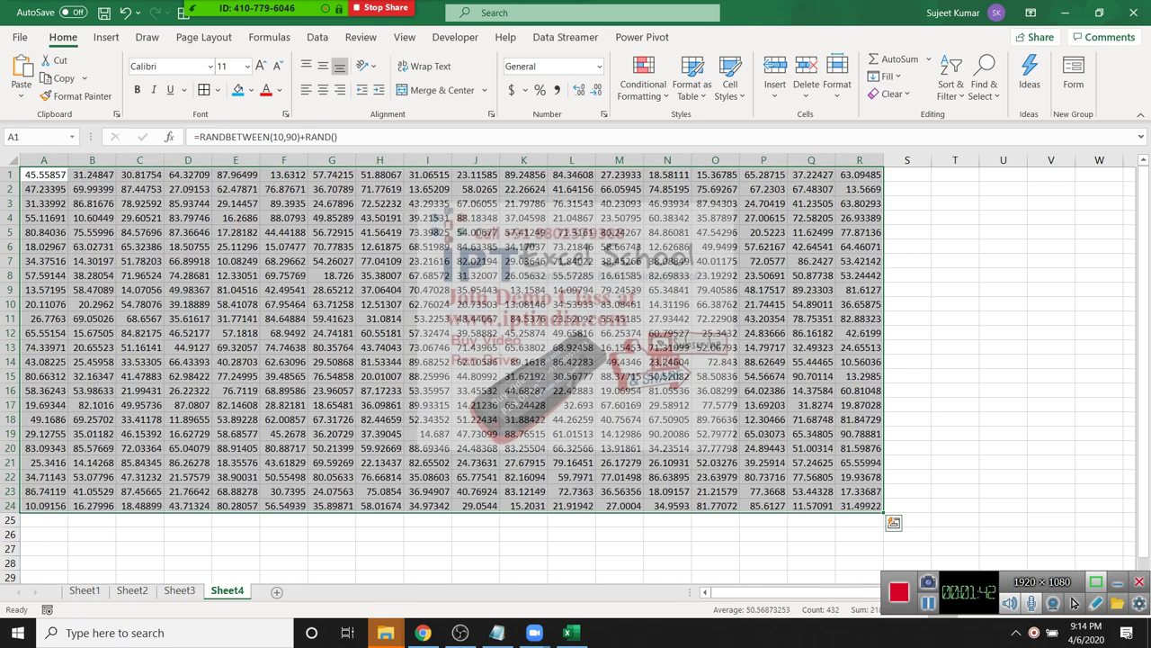
key("ctrl+c")
Paste the A1:R24 block back as fixed values and select it.
left_click(21, 95)
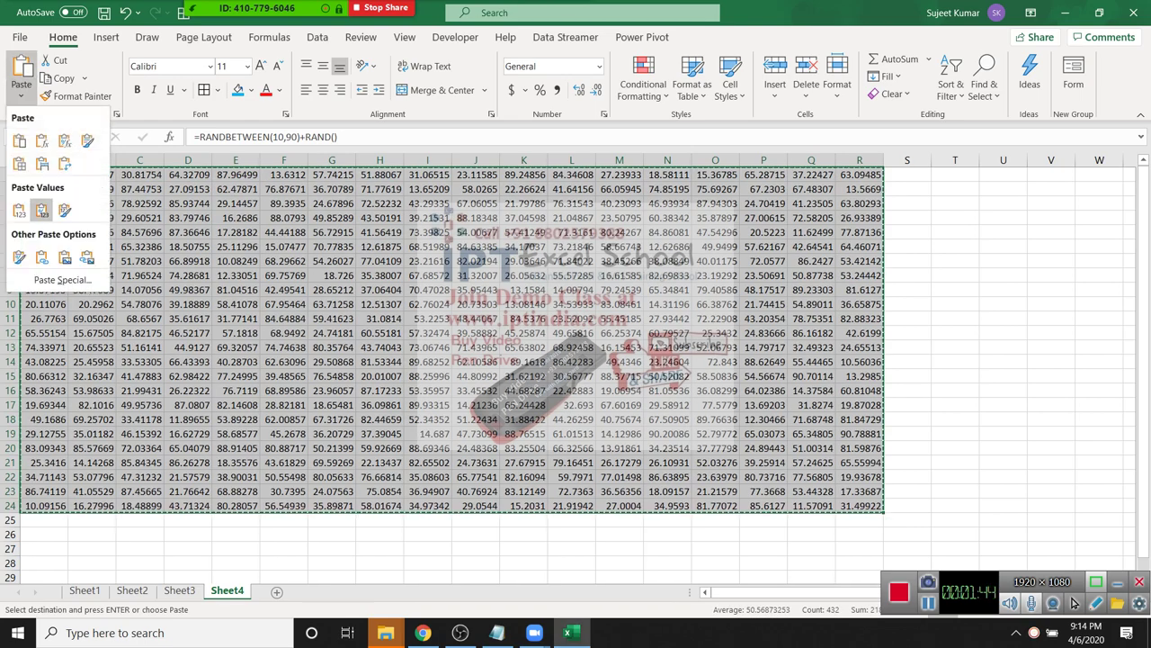
left_click(42, 210)
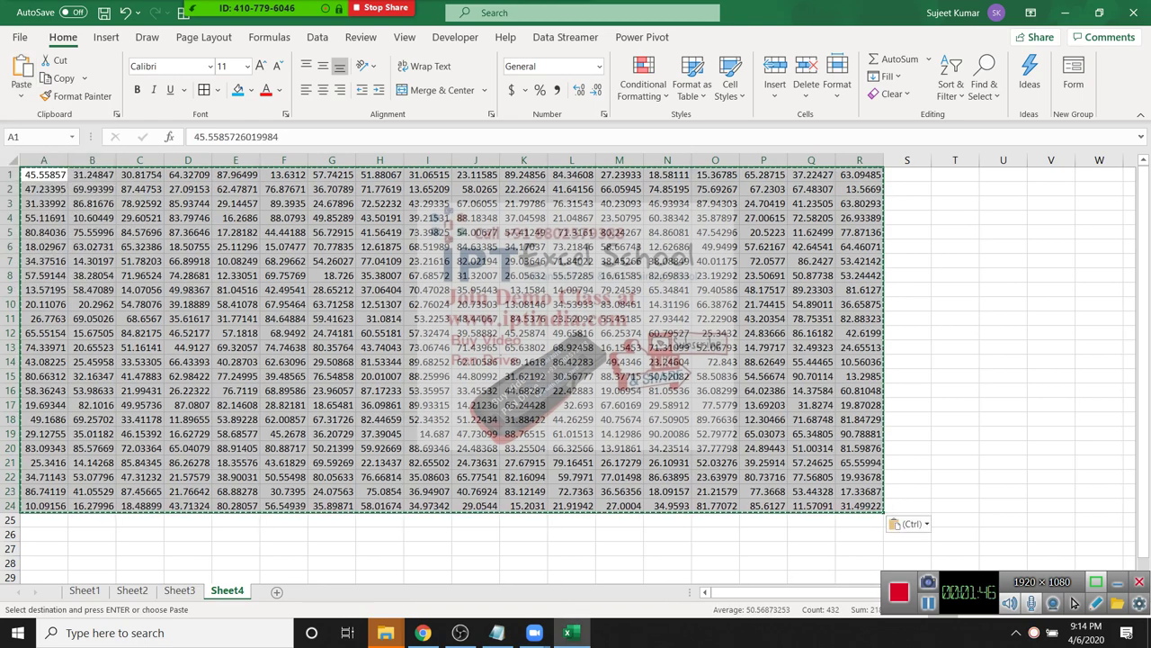
left_click(283, 261)
key("Escape")
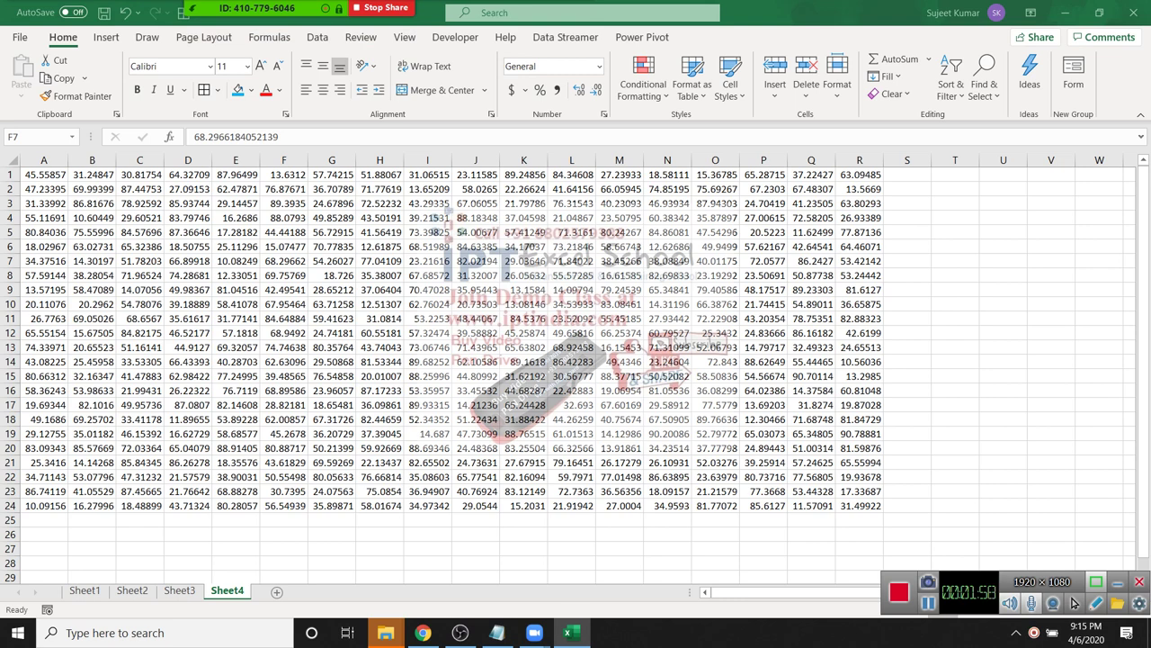
mouse_move(43, 175)
left_mouse_down()
mouse_move(906, 434)
mouse_move(859, 506)
left_mouse_up()
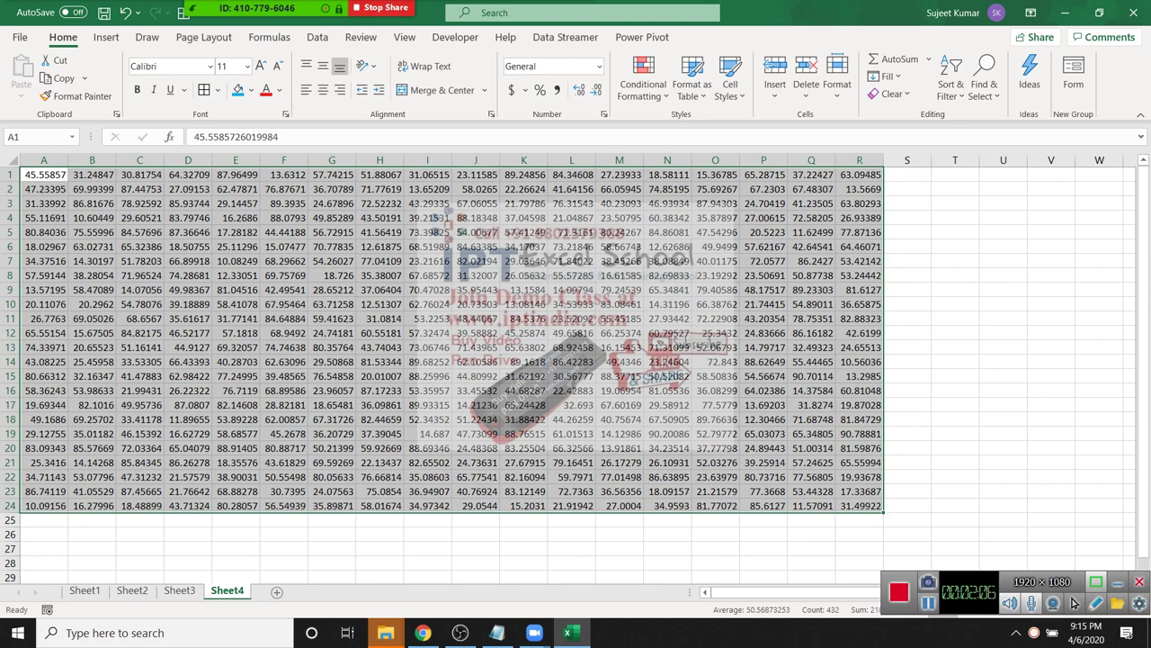
Give the block Number format and adjust it to two decimal places.
left_click(579, 90)
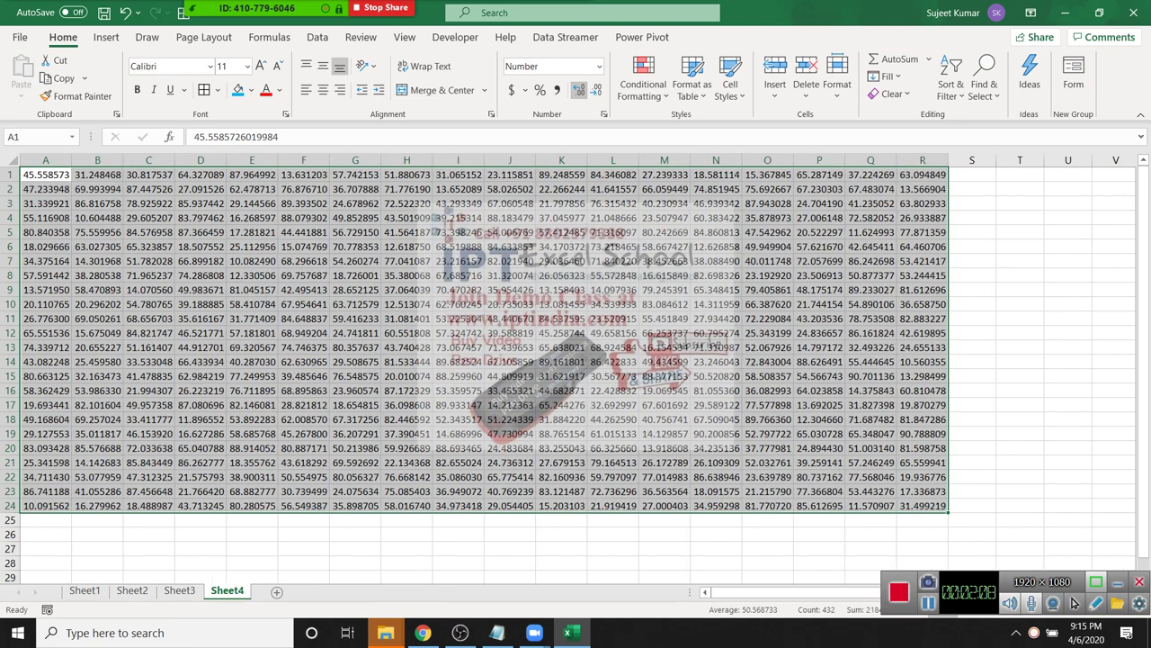
left_click(595, 90)
left_click(595, 90)
left_click(596, 90)
left_click(596, 89)
left_click(596, 90)
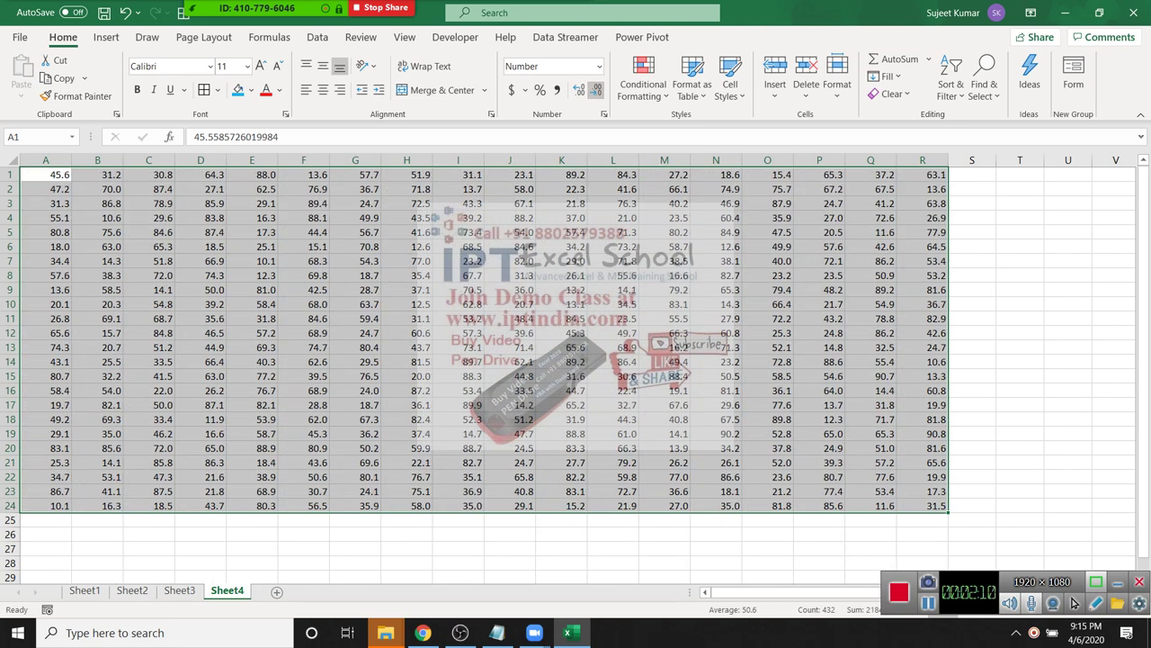
left_click(580, 90)
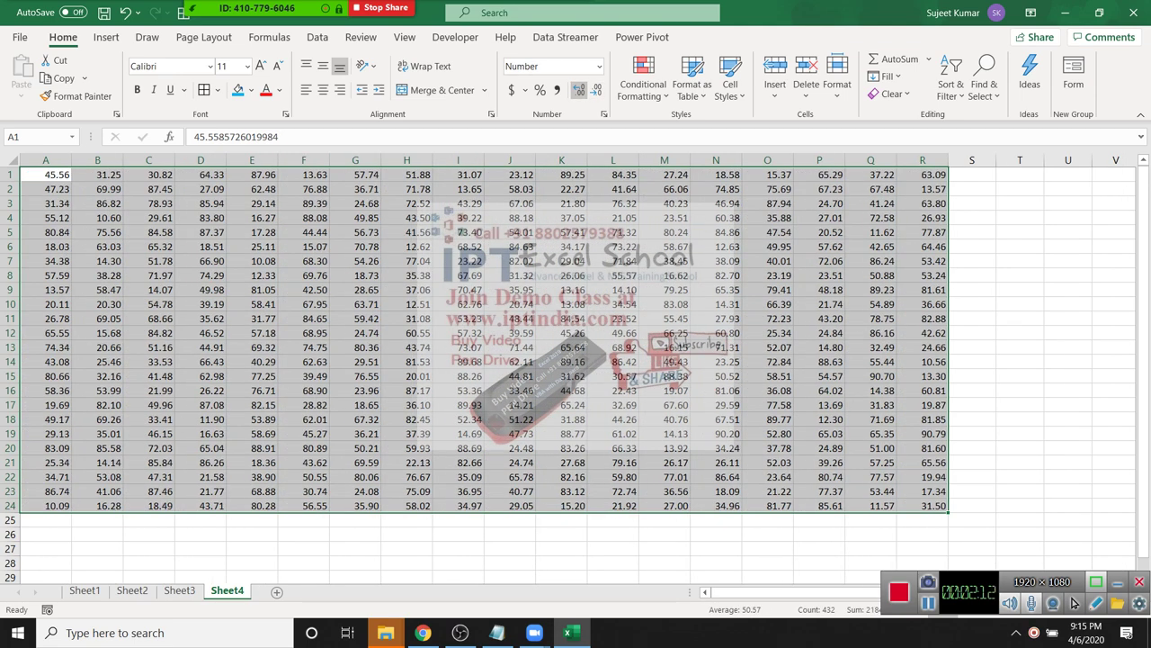
left_click(613, 376)
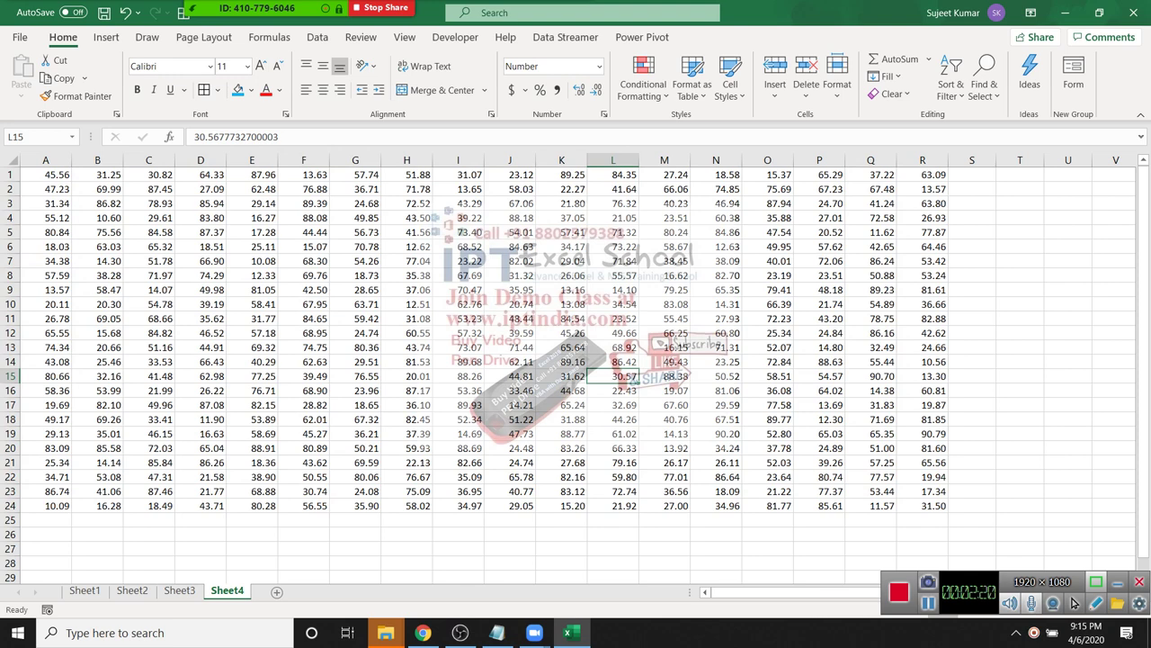
mouse_move(45, 175)
left_mouse_down()
mouse_move(922, 491)
mouse_move(922, 505)
left_mouse_up()
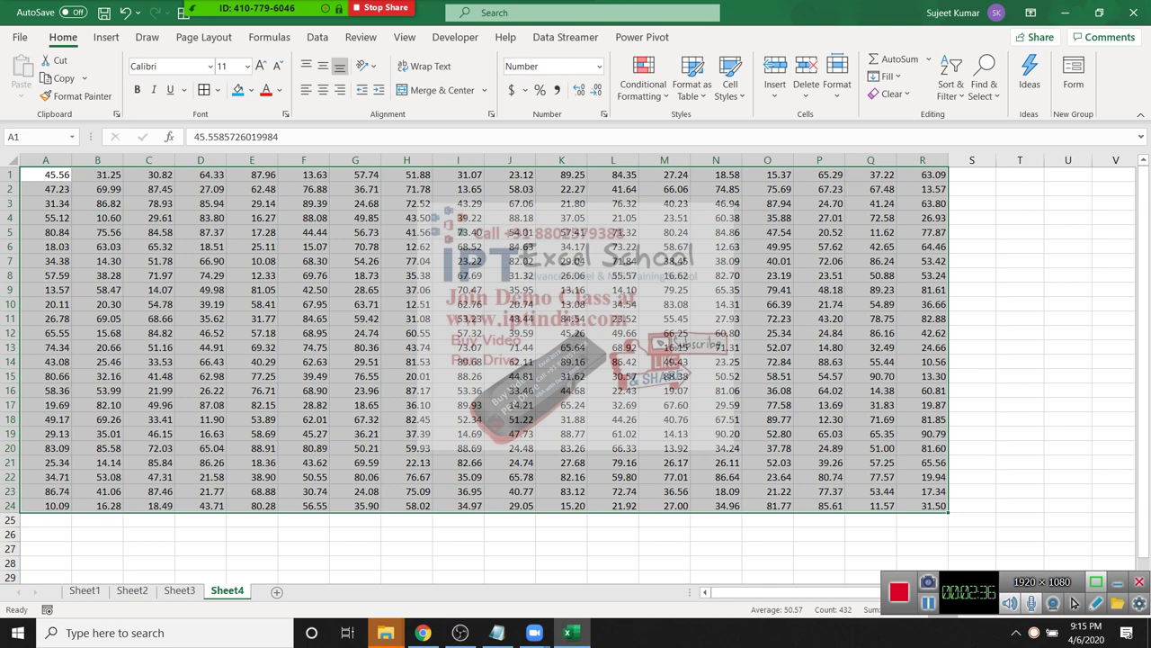
Inspect A1's full value, then begin a ROUND formula in T1 with =ro.
key("ctrl+Home")
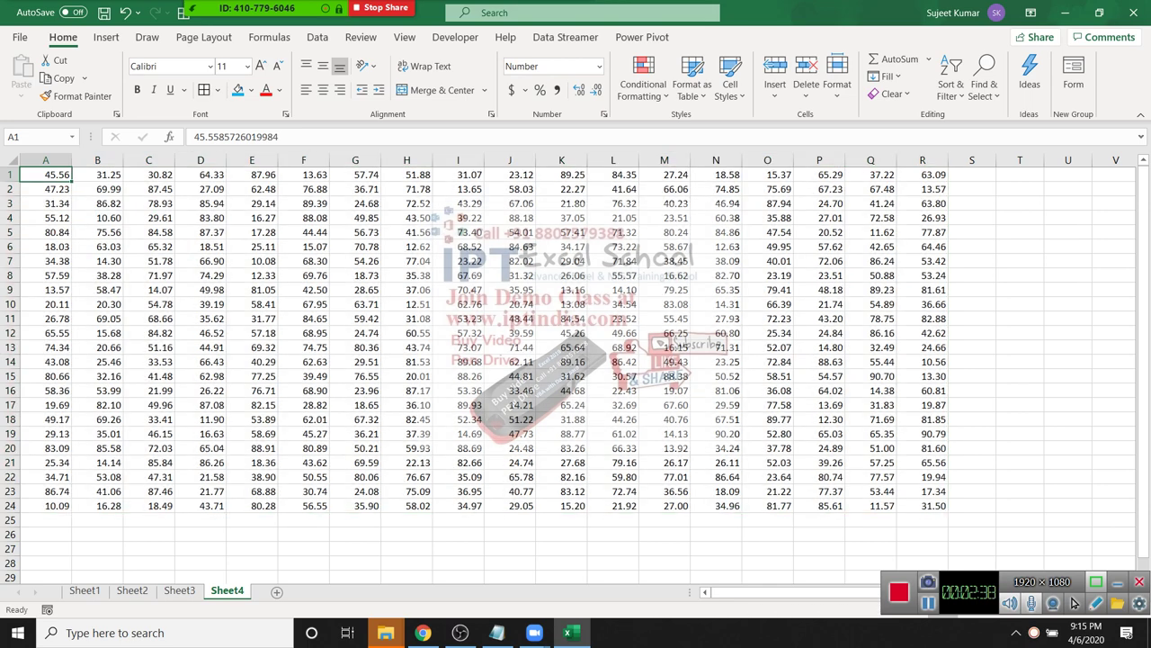
key("F2")
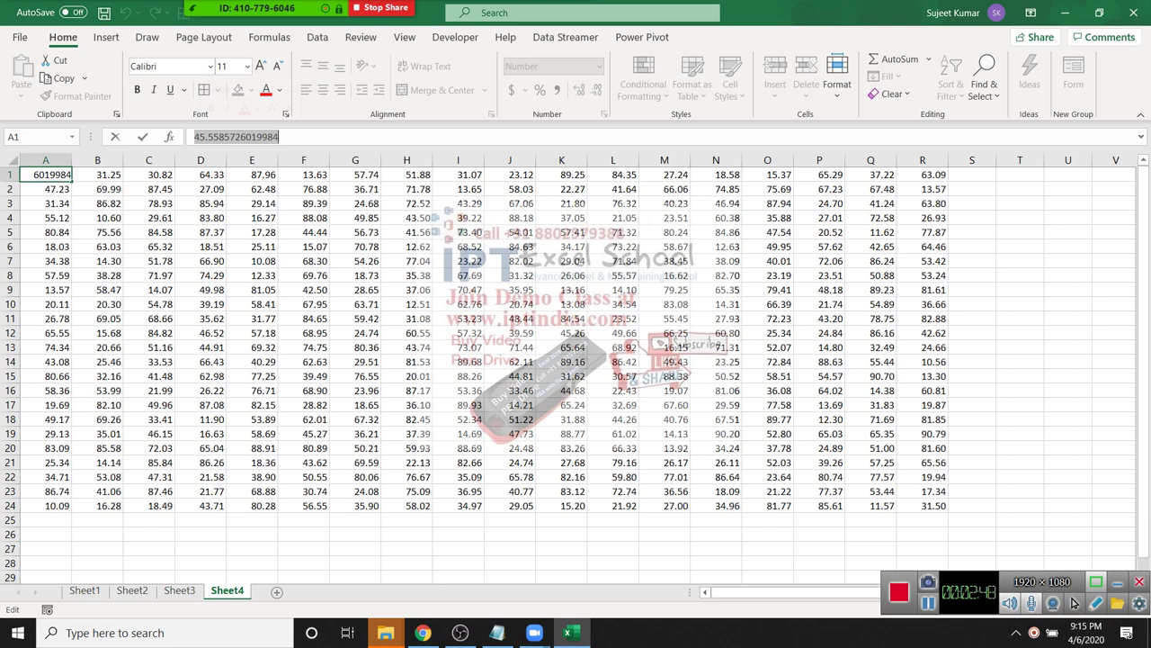
key("Return")
key("Up")
key("ctrl+a")
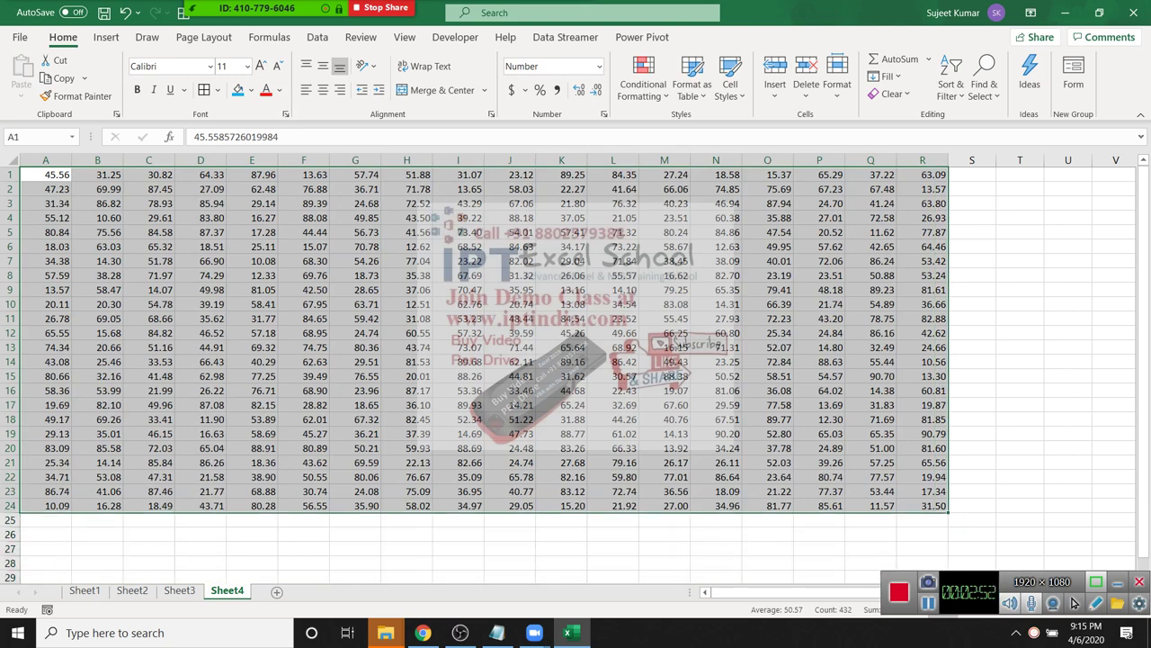
left_click(1019, 174)
type("=")
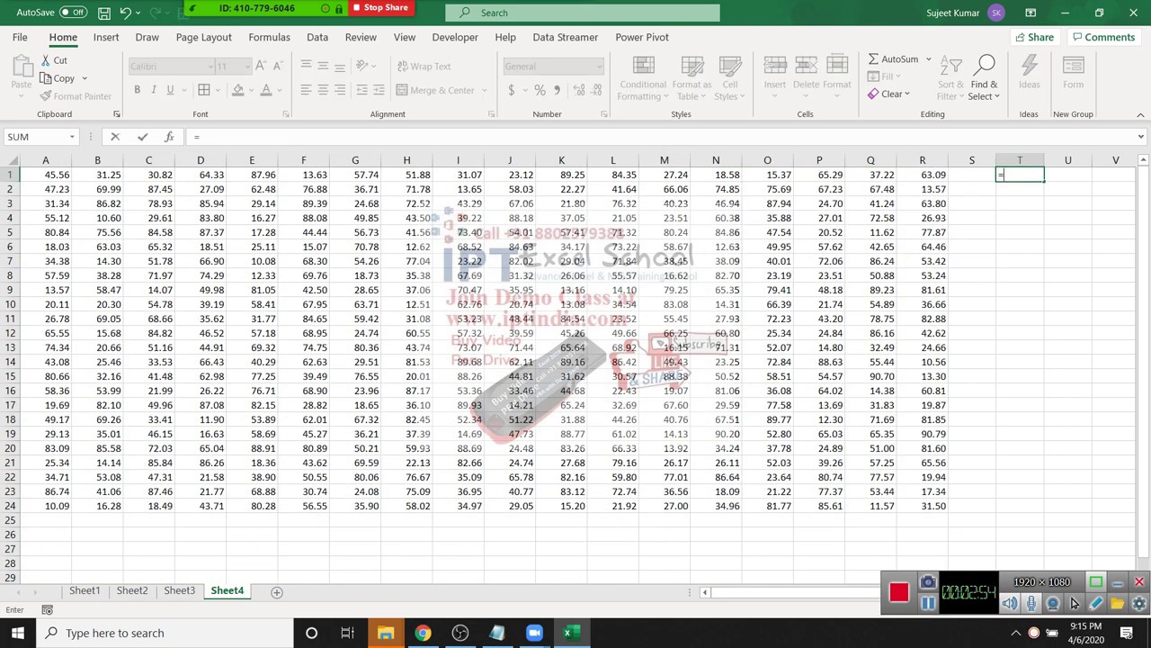
type("ro")
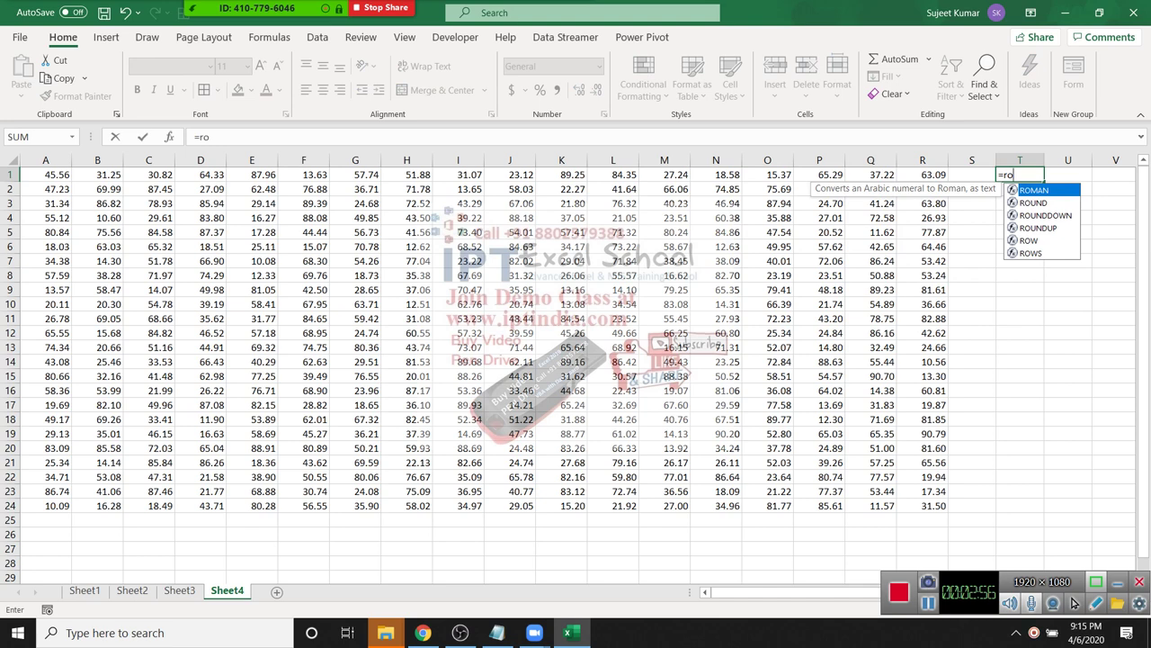
Enter =ROUND(A1,2) in T1, showing 45.56.
key("Down")
key("Tab")
key("Left")
key("Left")
key("Left")
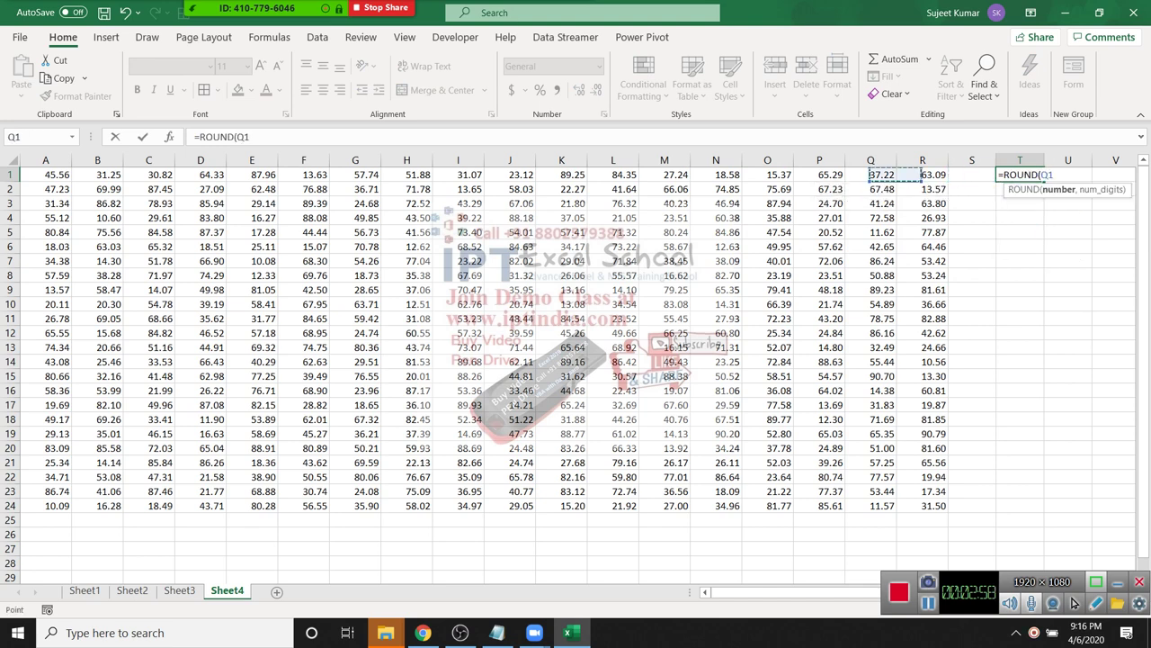
key("Left")
key("Left")
key("Left")
Select column T from T1 down to row 24.
key("Left")
key("Left")
type(",0")
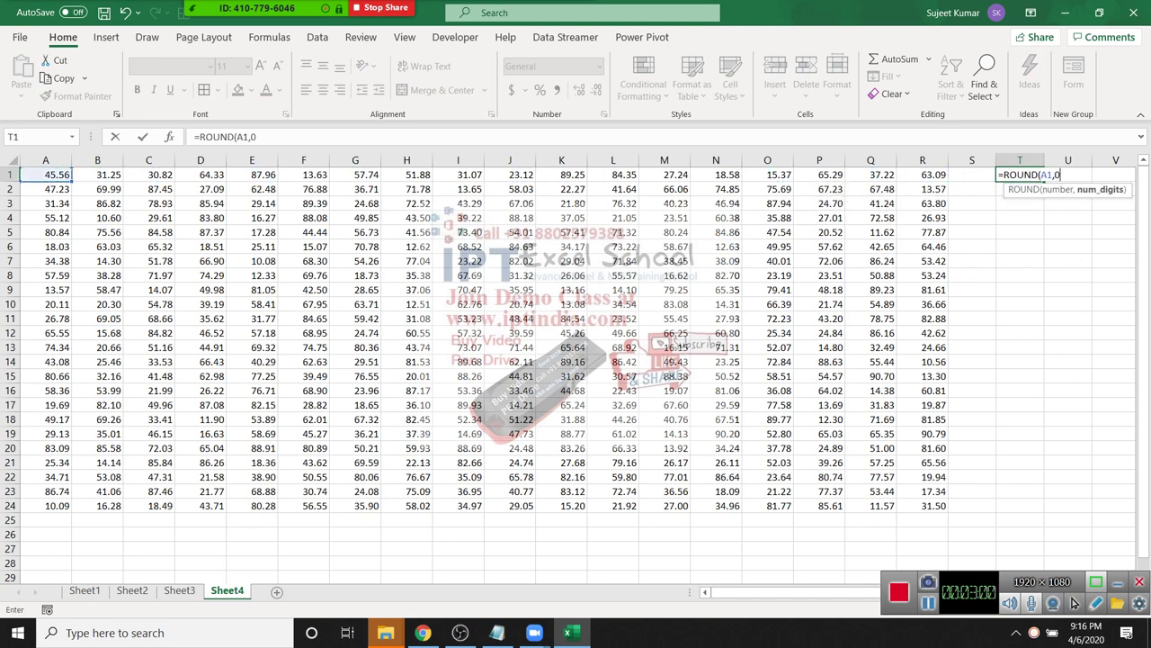
key("BackSpace")
type("2")
key("Return")
key("Up")
key("Left")
key("Left")
key("ctrl+Down")
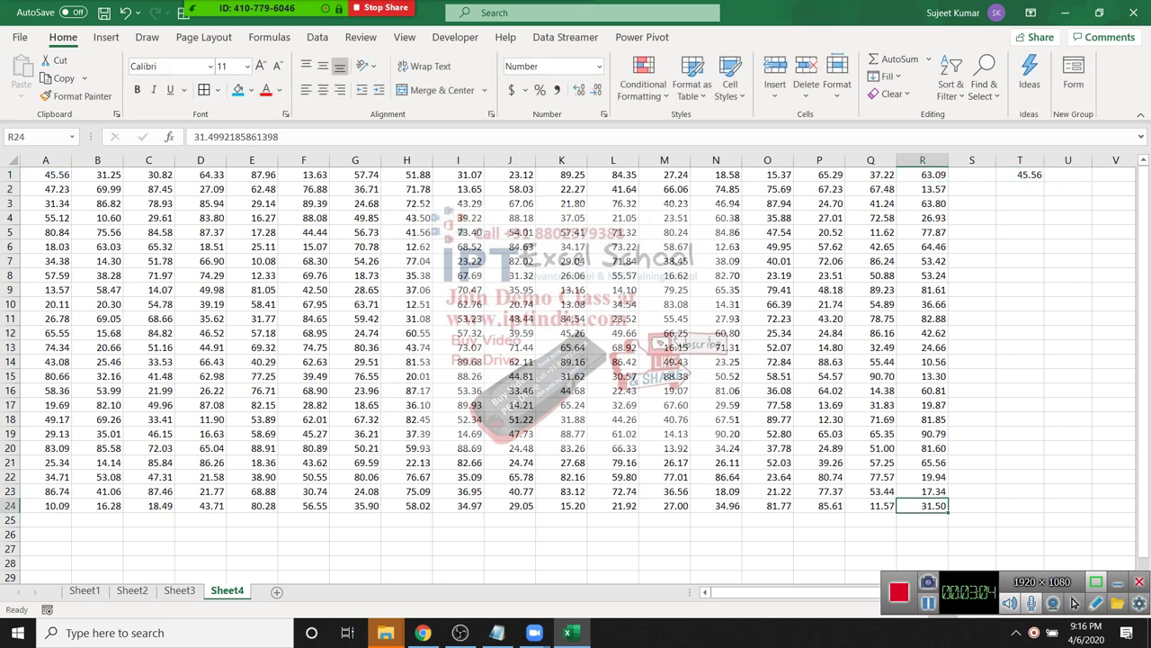
key("Right")
key("Right")
key("ctrl+shift+Up")
Fill the ROUND formula across and down to row 24, then copy the results.
key("shift+Right")
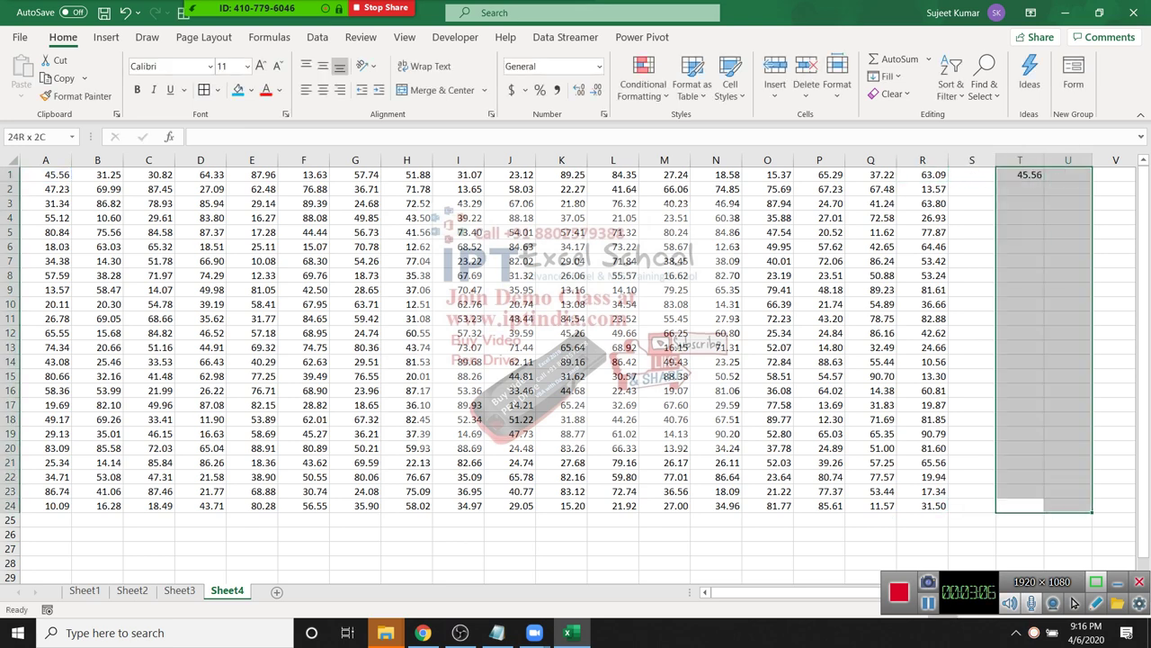
key("shift+Right")
key("shift+Right")
key("shift+Right")
key("shift+Right")
key("shift+Right")
key("shift+Right")
key("shift+Right")
key("shift+Right")
key("shift+Right")
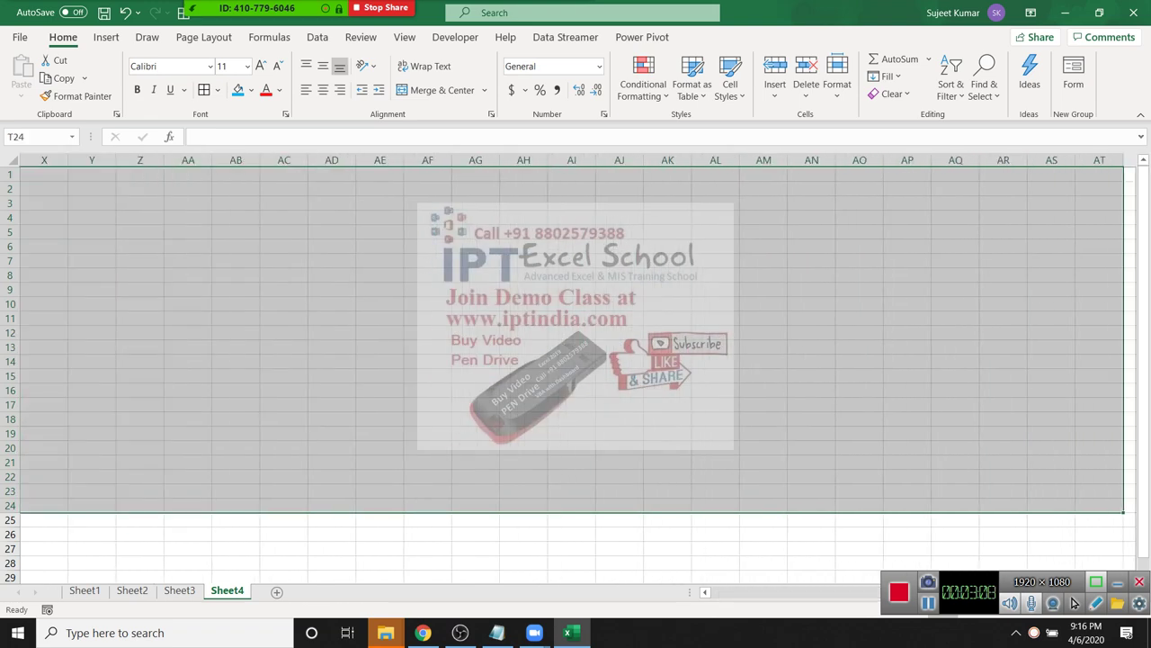
key("ctrl+r")
key("ctrl+d")
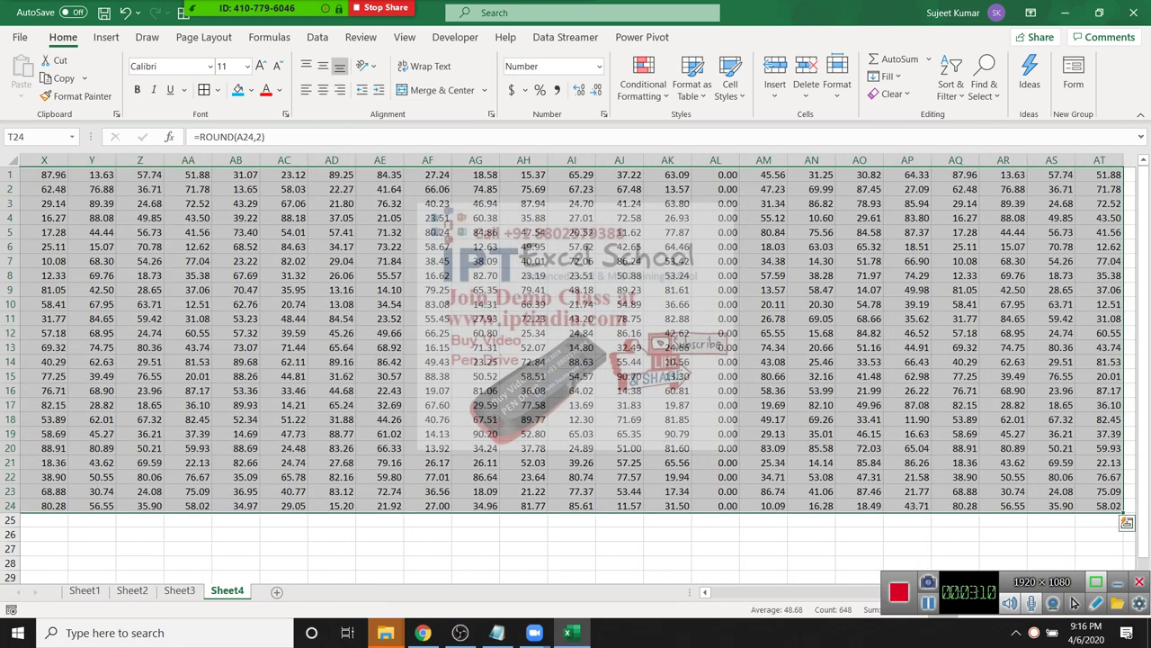
key("ctrl+BackSpace")
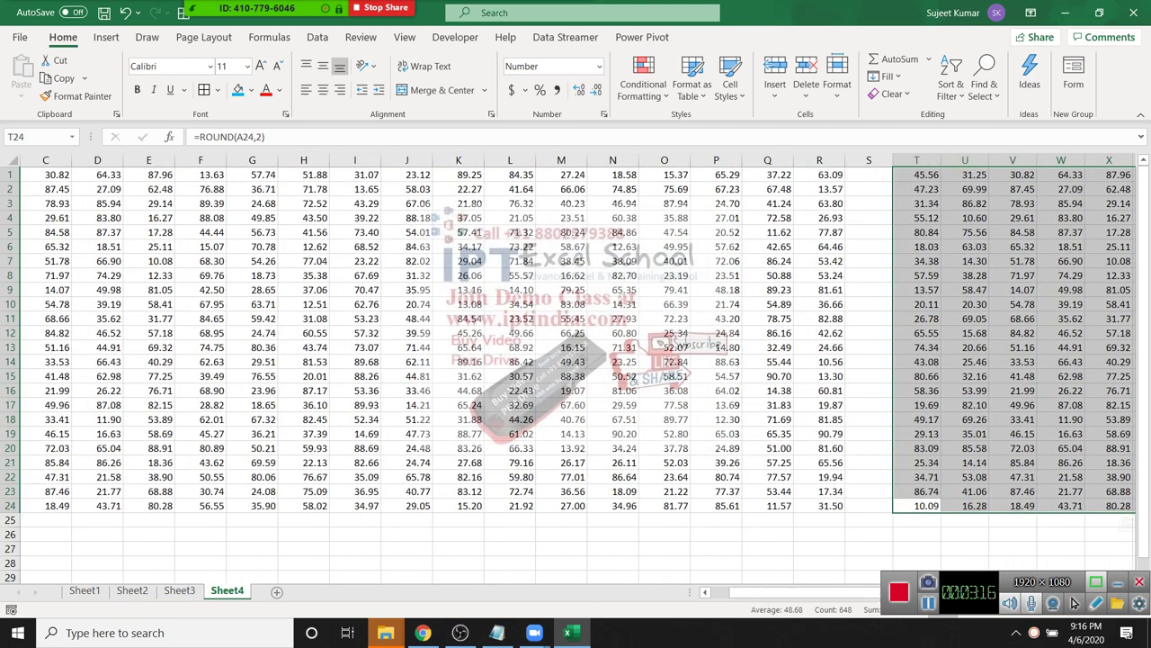
key("ctrl+c")
Cancel the paste and delete all rounded formulas from column T onward.
key("ctrl+Home")
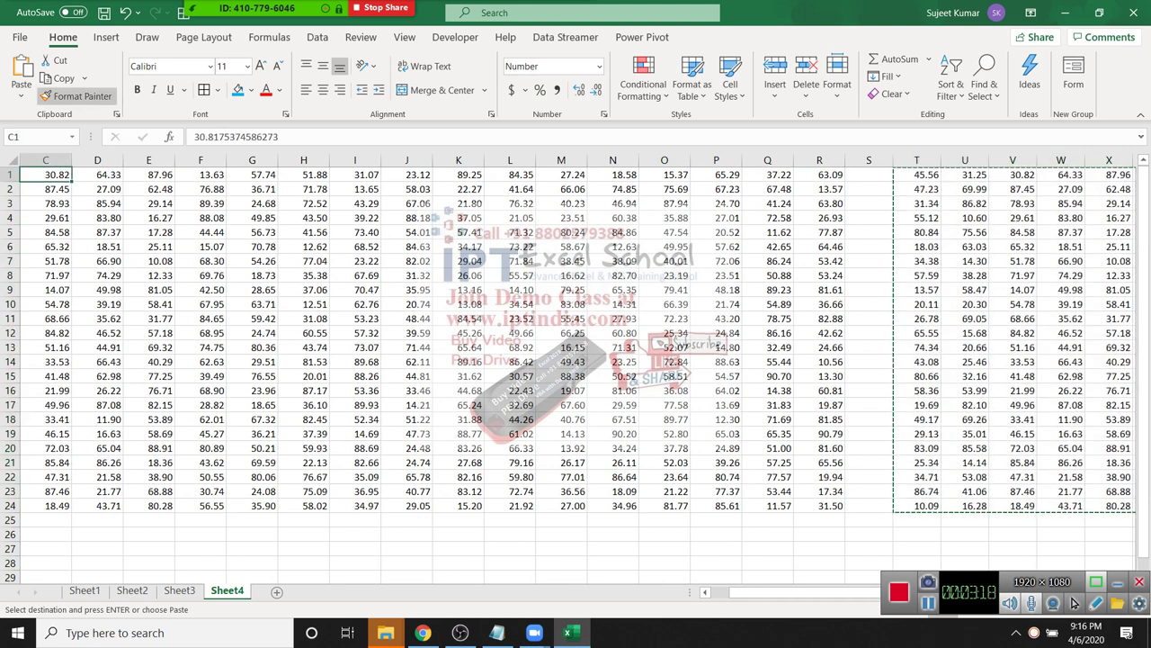
key("alt+h")
key("v")
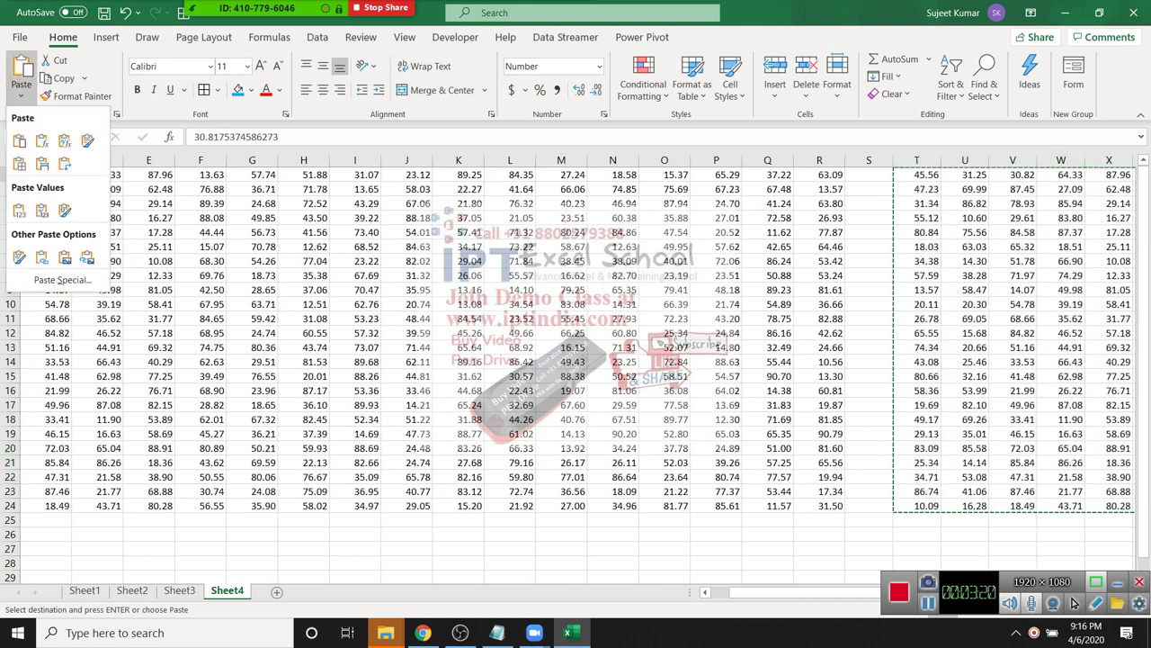
key("Escape")
key("Escape")
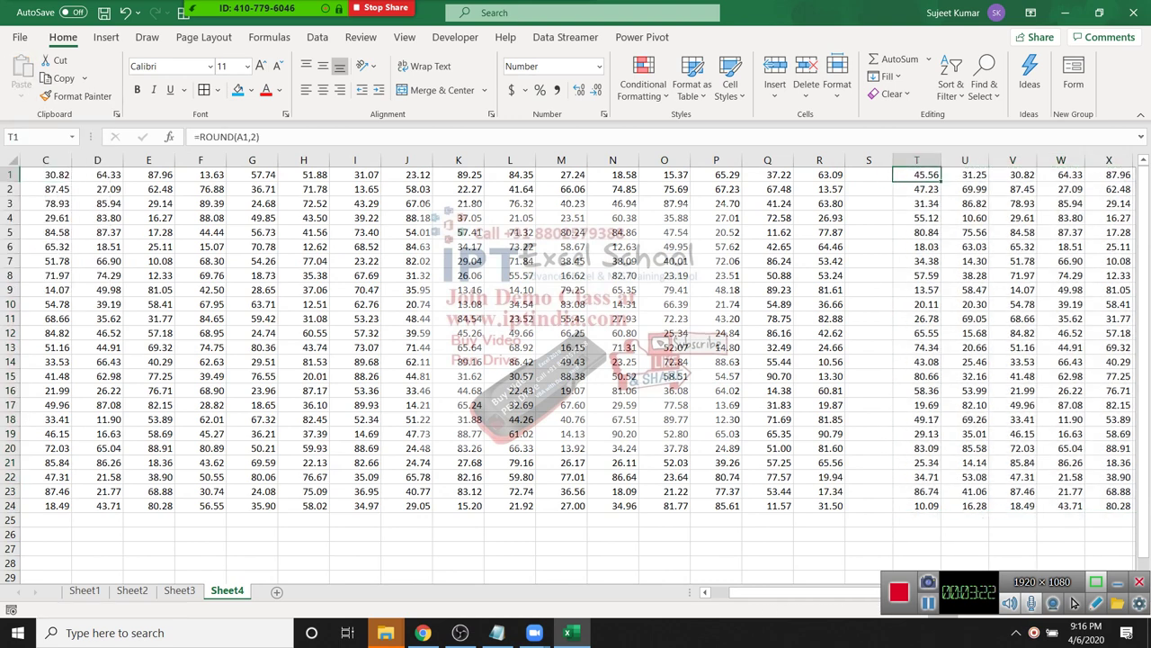
key("ctrl+shift+Down")
key("ctrl+shift+Right")
key("Delete")
key("ctrl+Left")
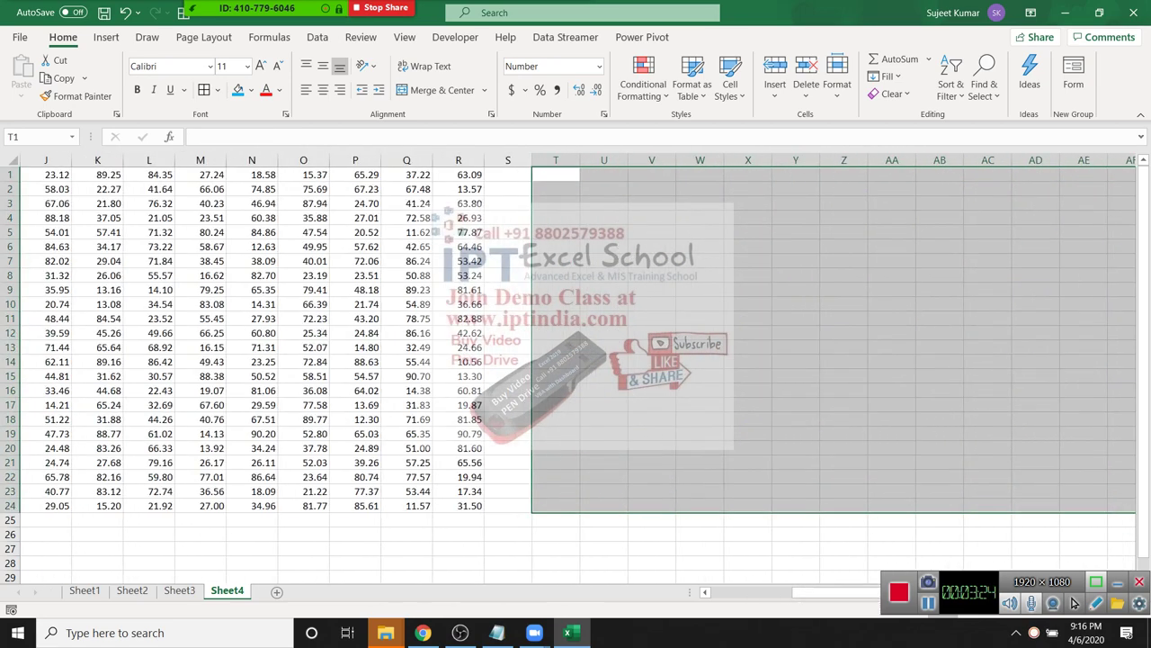
Return to the top of the sheet and select D3:I13.
key("ctrl+Home")
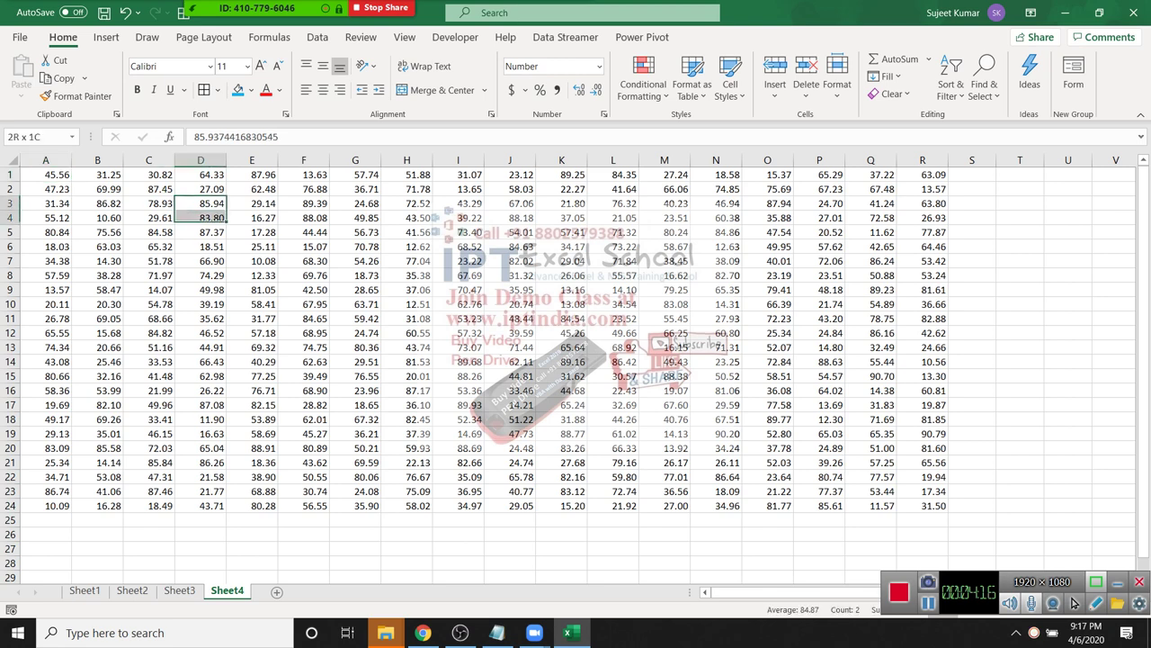
left_click_drag(201, 203, 458, 347)
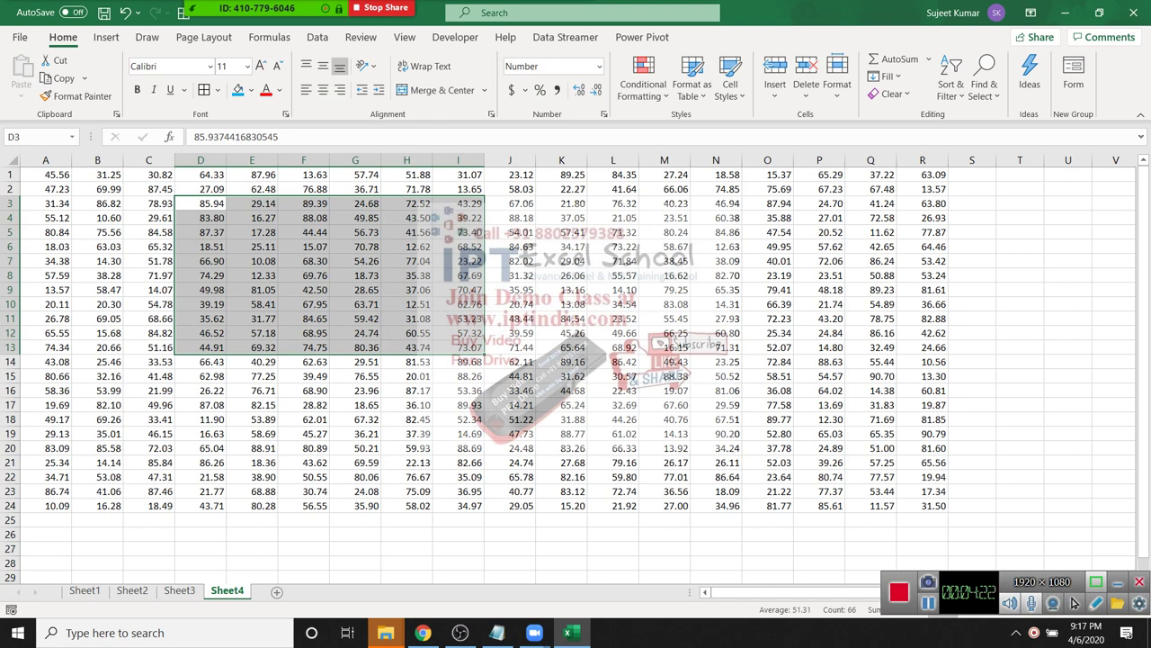
Open the Visual Basic editor from the Developer tab and insert a new module.
left_click(303, 218)
left_click(456, 37)
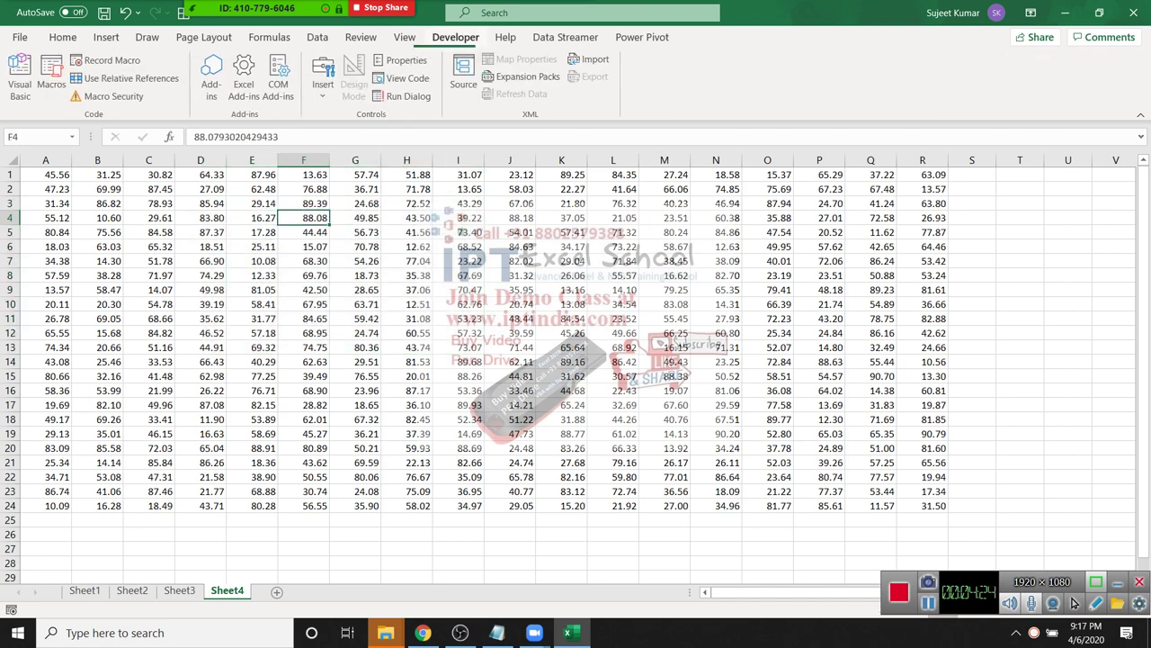
left_click(20, 76)
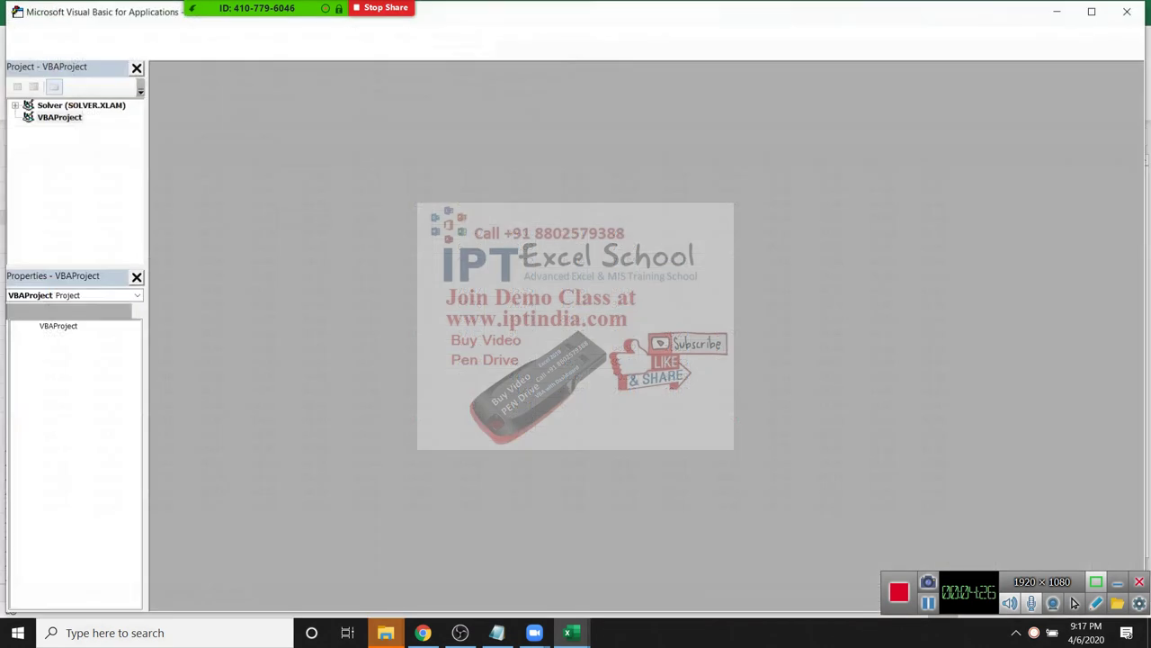
left_click(105, 32)
left_click(130, 80)
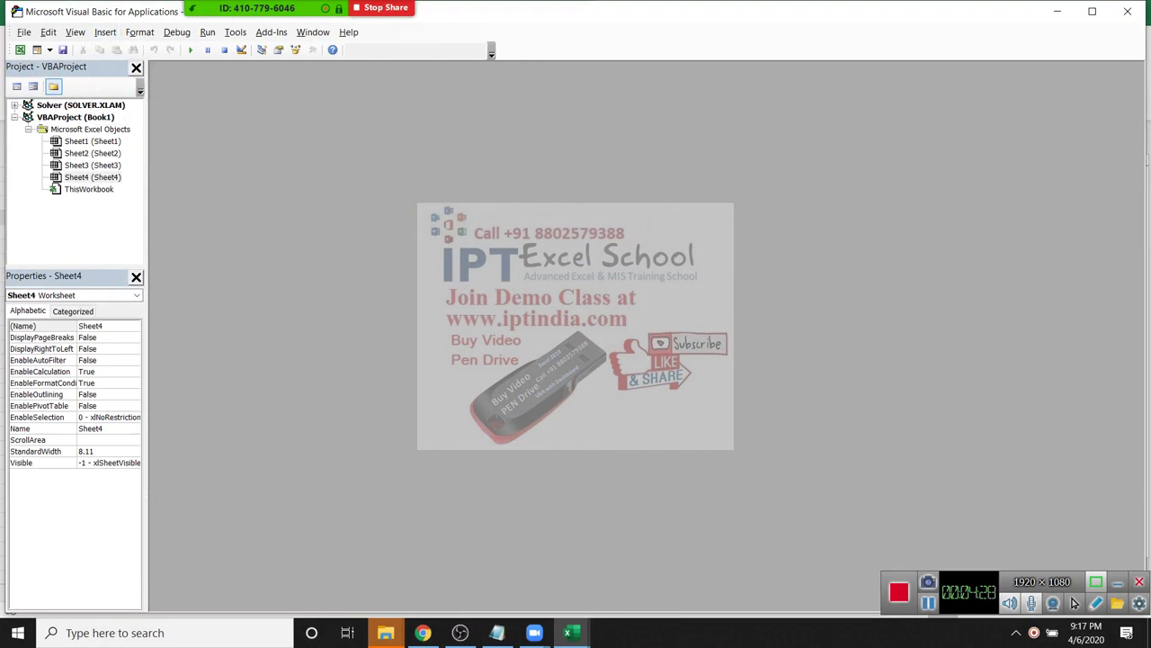
Write Sub rnd() with Dim r As Range and a For Each r In Selection loop.
type("sub ")
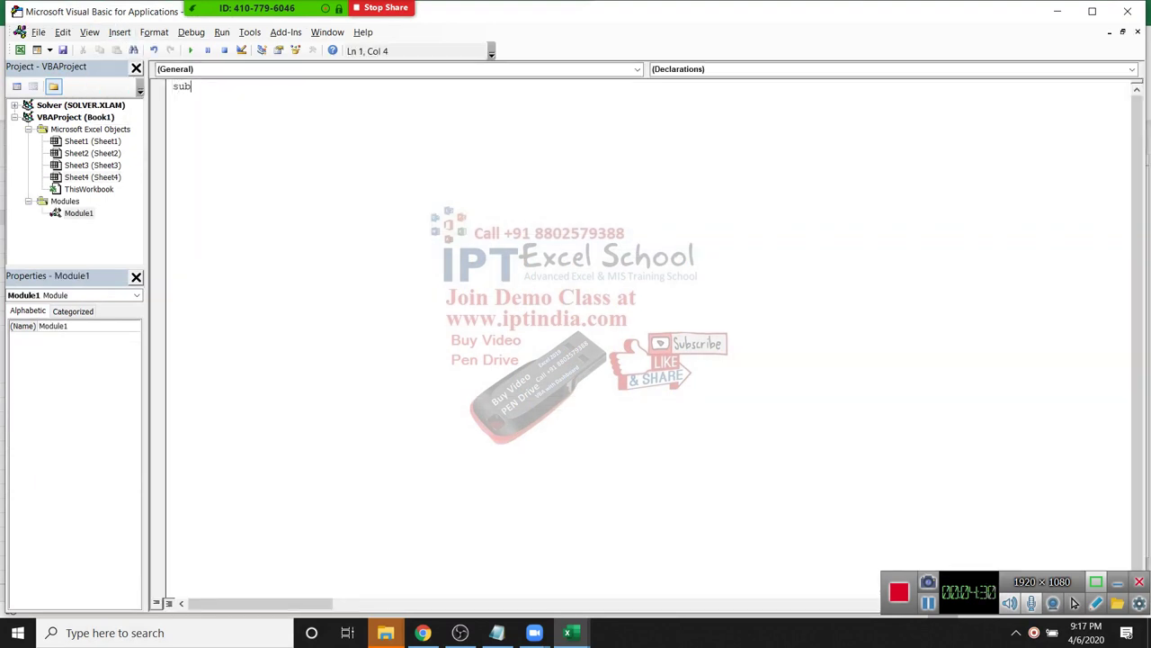
type("rnd")
type("()")
key("Return")
key("Return")
key("Return")
key("Return")
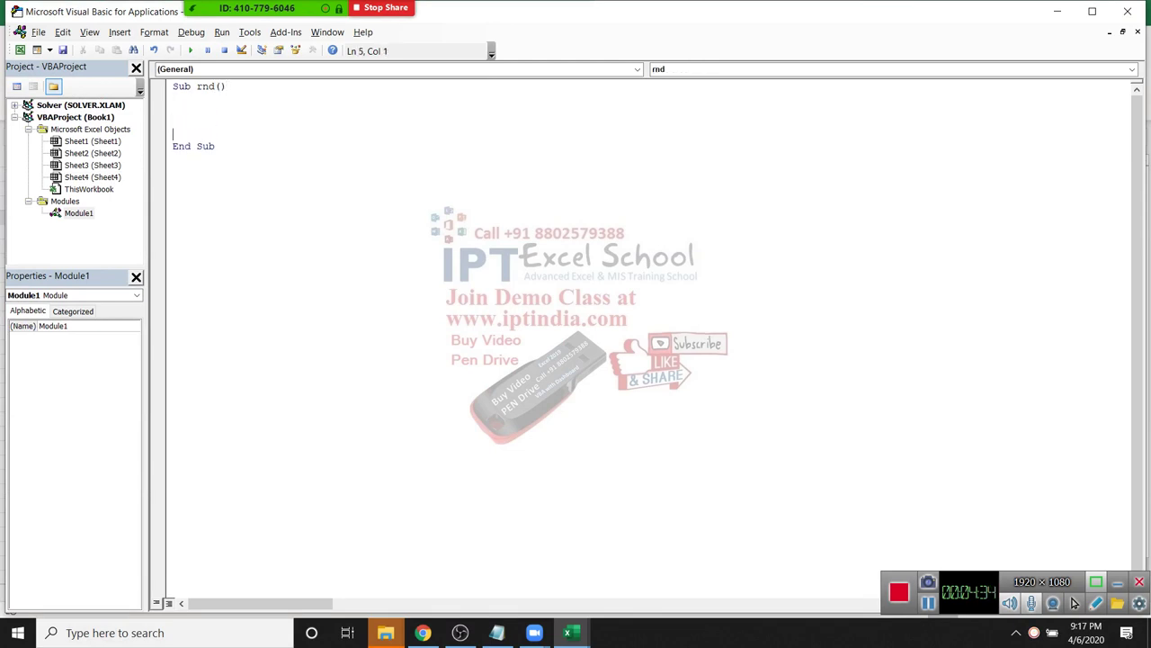
type("d")
type("im r as ")
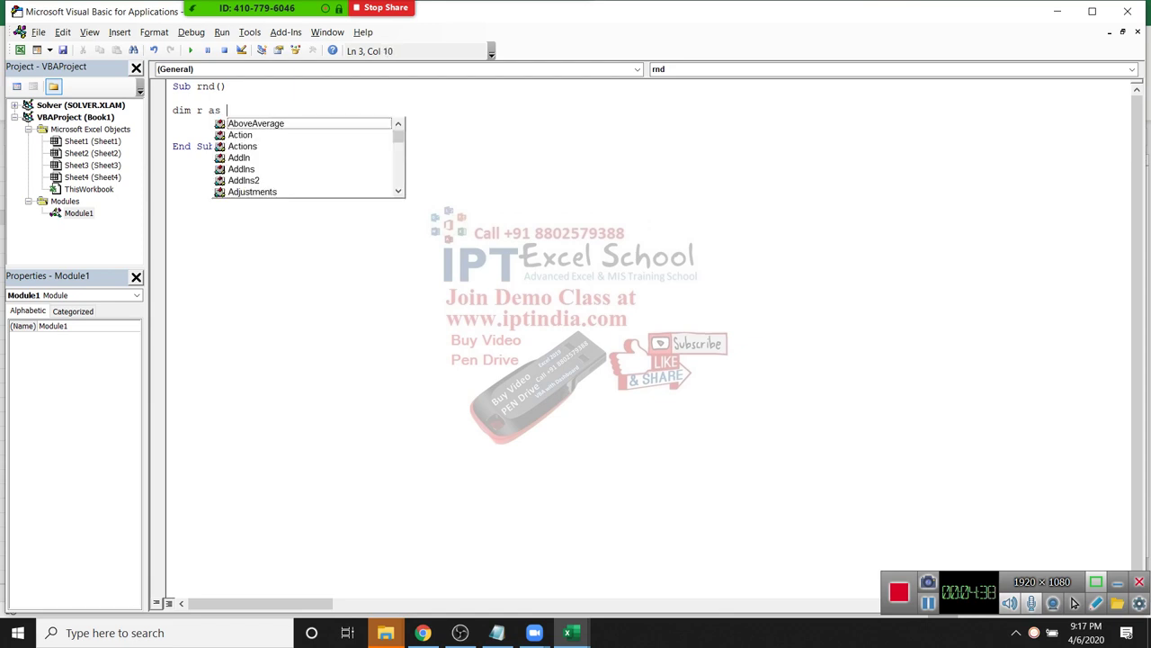
type("r")
key("Tab")
key("Return")
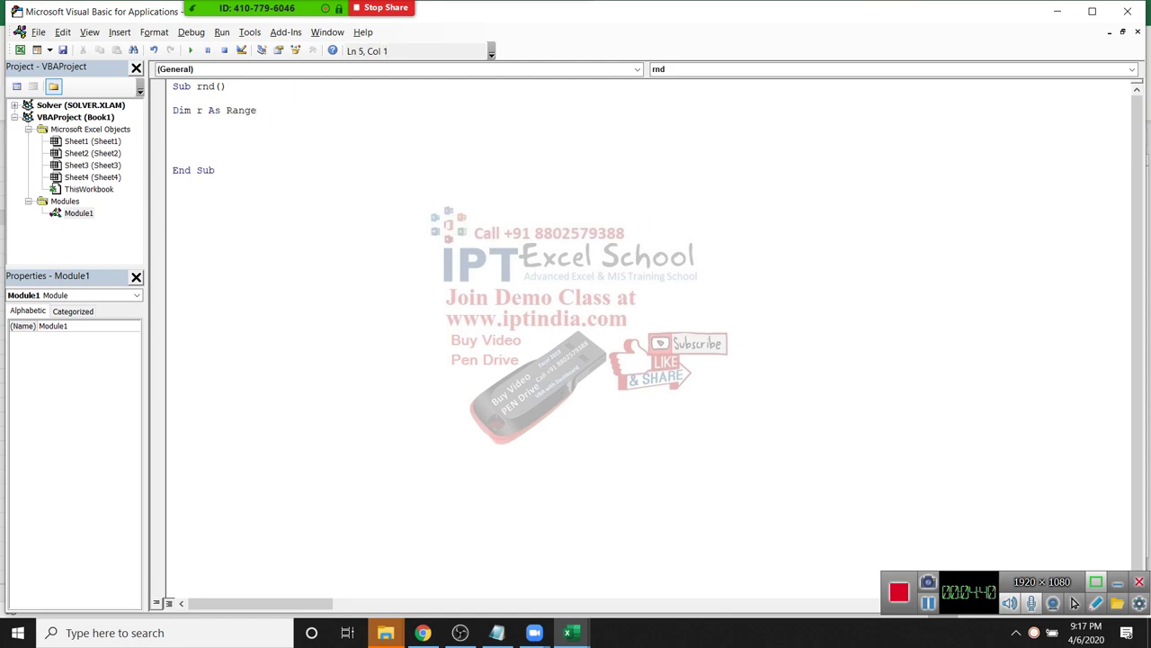
type("for e")
type("ach e")
key("BackSpace")
key("BackSpace")
type("r ")
type("in se")
type("lection")
key("Return")
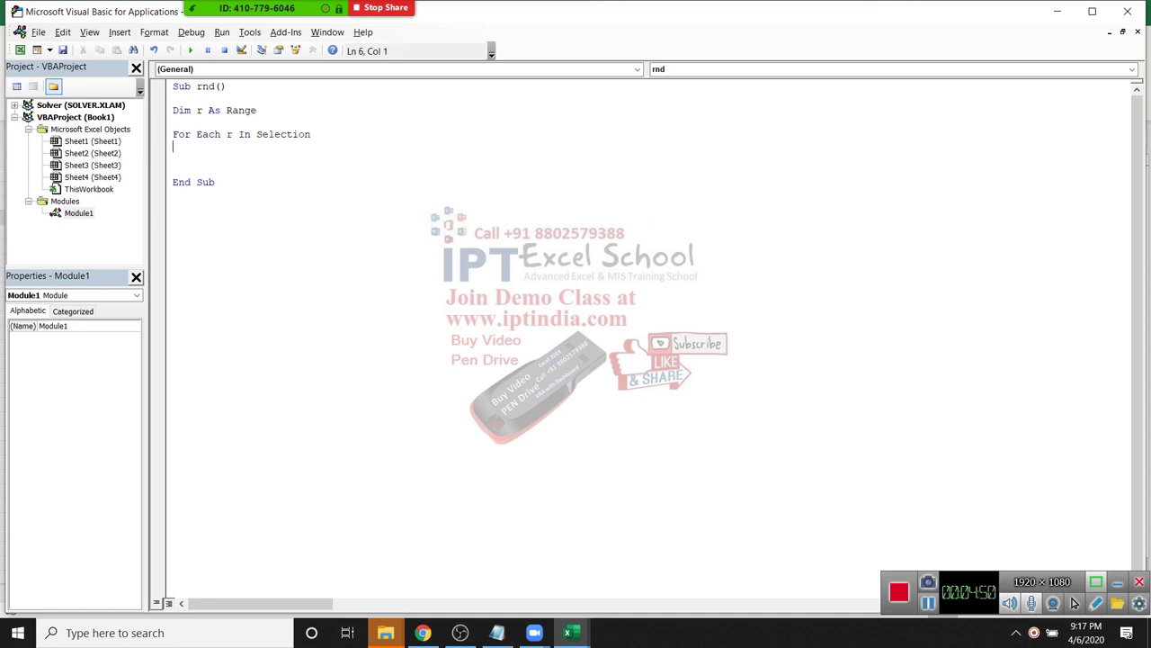
Add r.Value = Format(r.Value, "0.00") and Next r inside the loop.
type("r.Va")
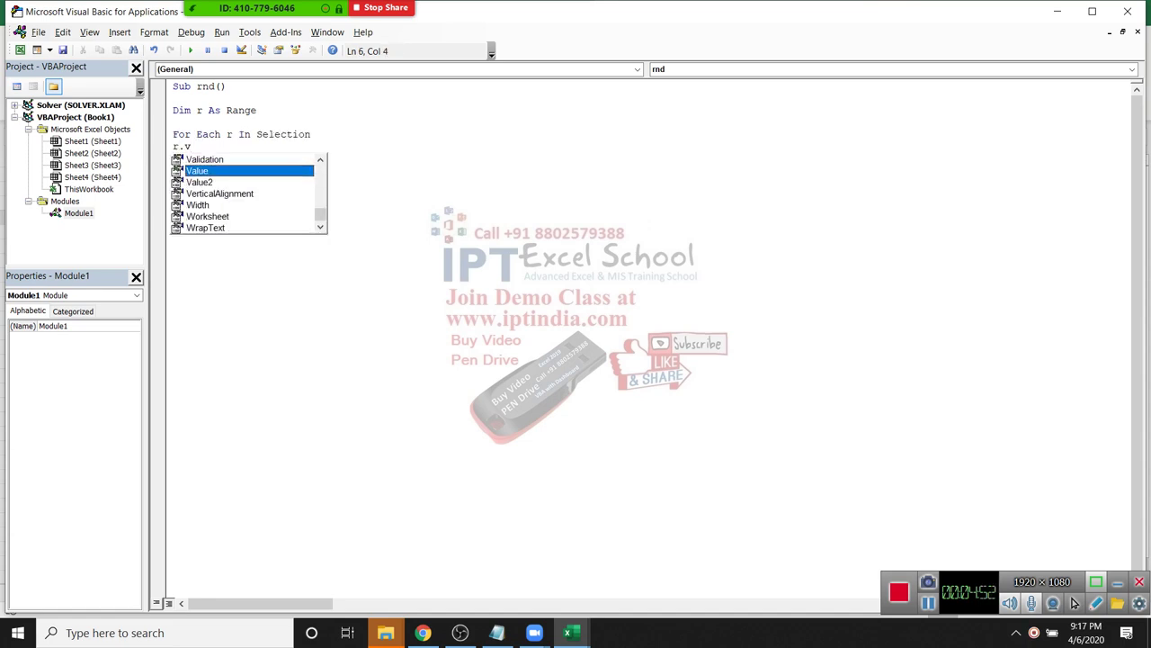
type("lue=form")
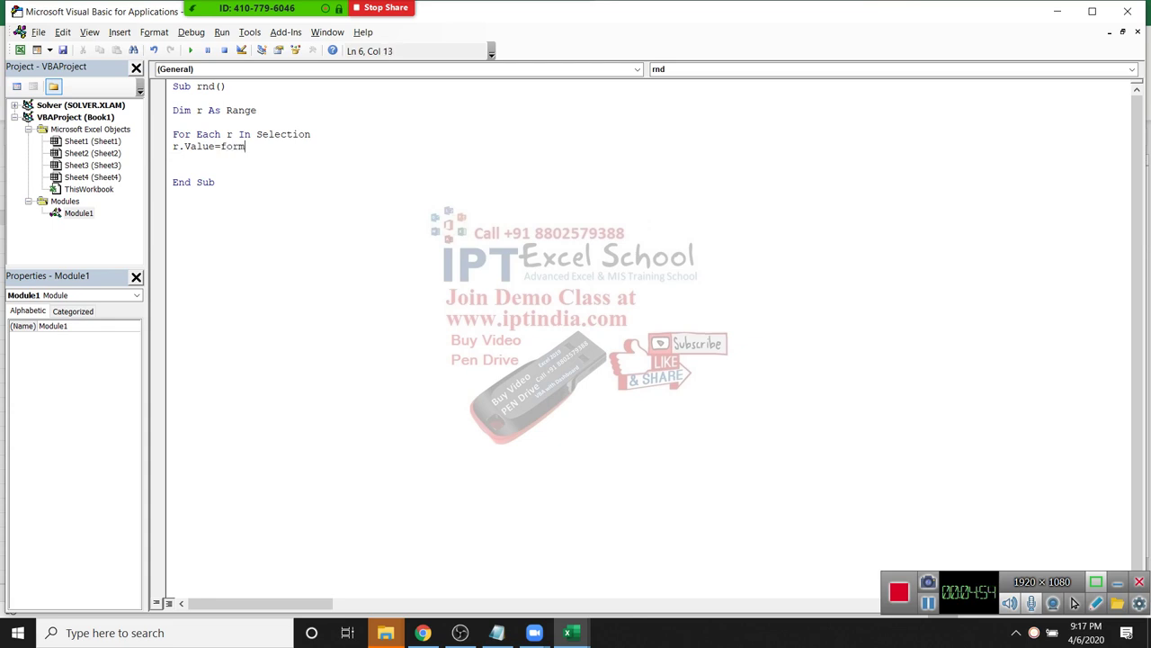
type("at(")
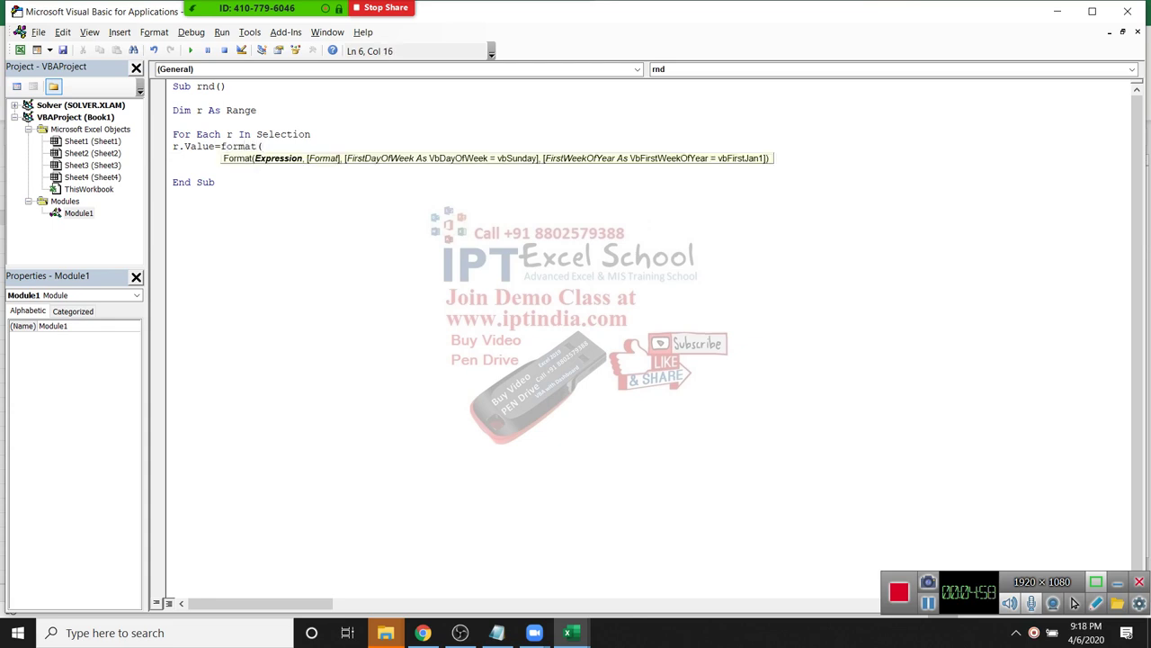
type("r.v")
key("Down")
key("Tab")
type(",\"0.")
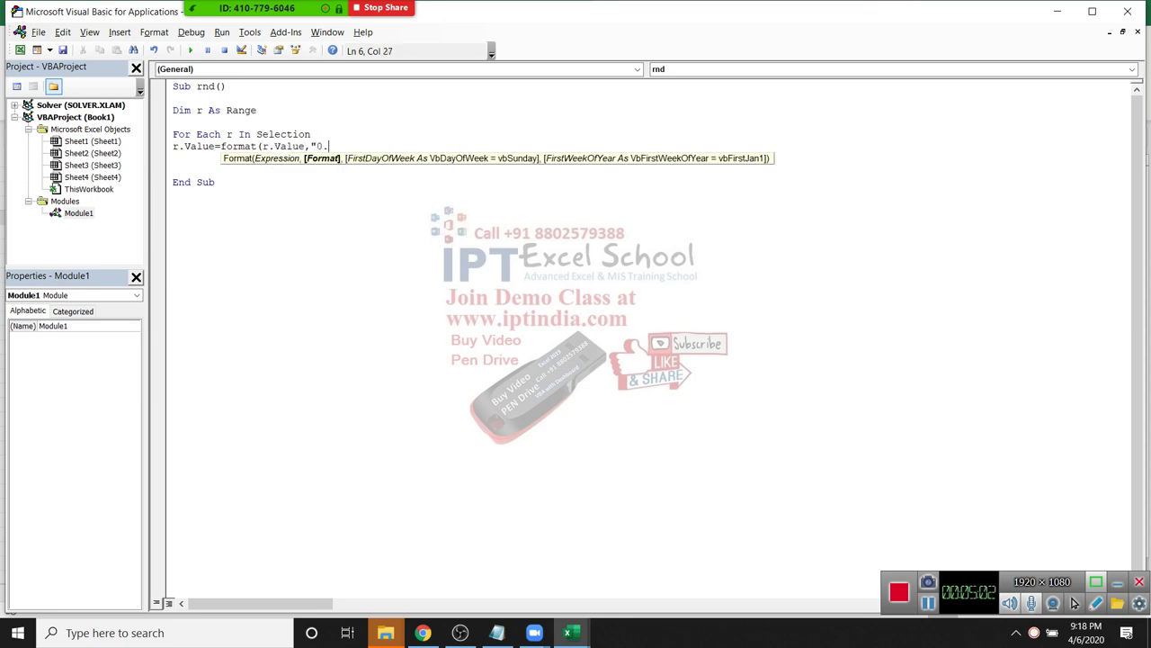
type("00")
type("\")")
key("Return")
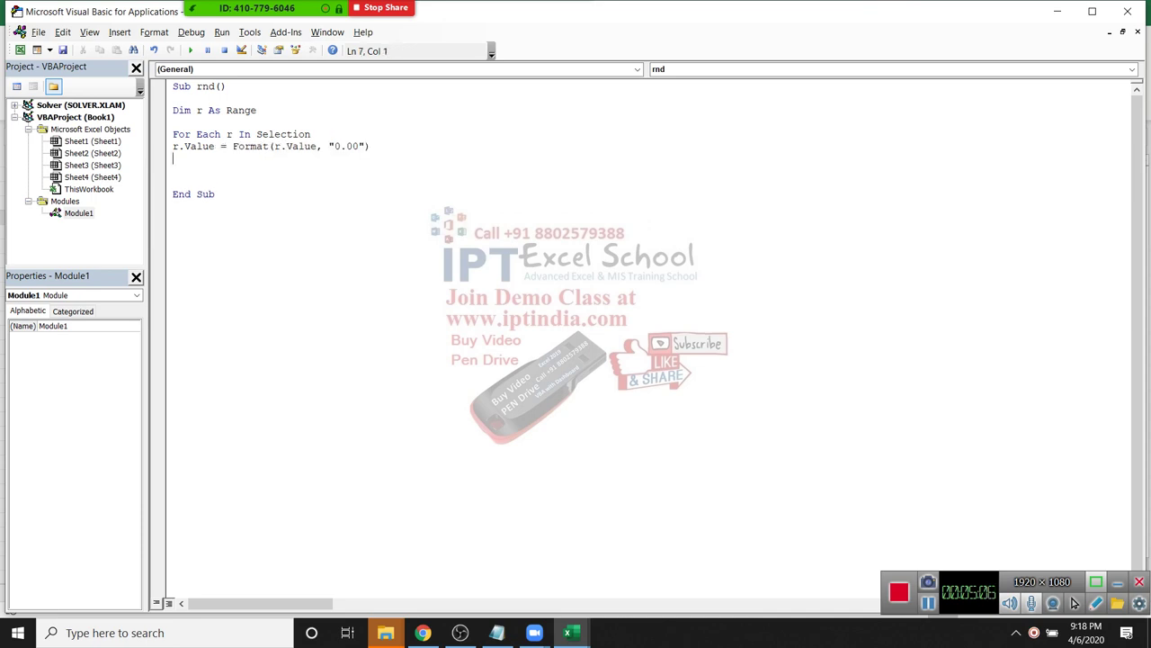
type("next ")
type("i")
key("BackSpace")
type("r")
key("Down")
key("Down")
key("Down")
key("Up")
key("Up")
key("Up")
Back in Excel, select D4:K14 and run the rnd macro on it.
key("alt+F11")
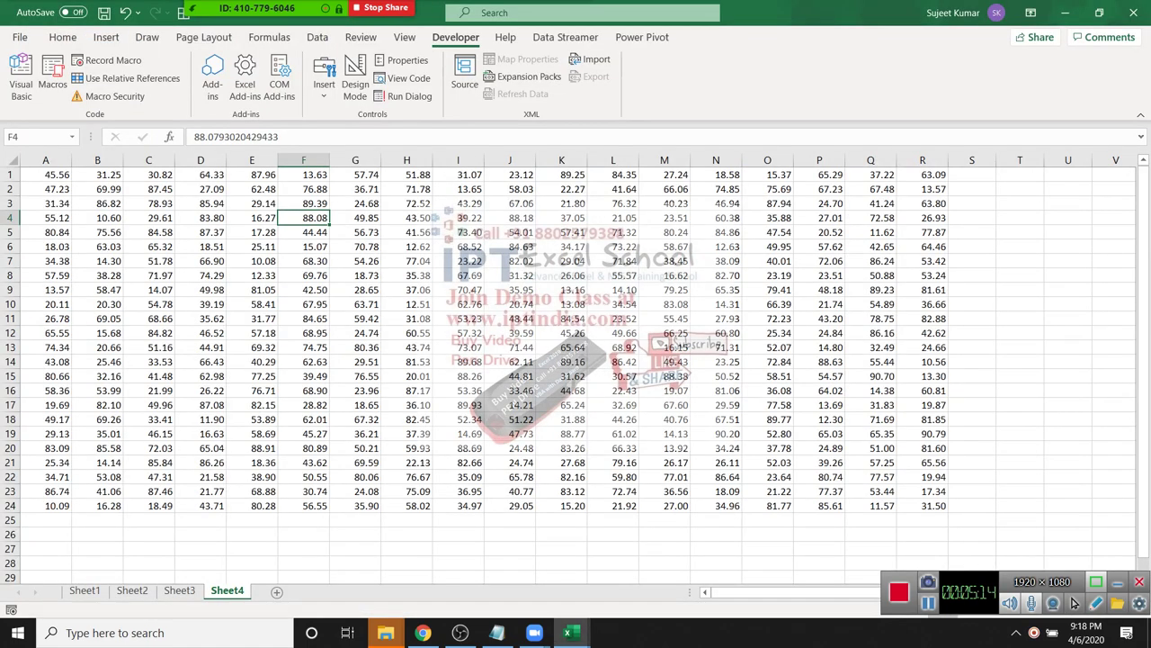
left_click_drag(207, 217, 576, 364)
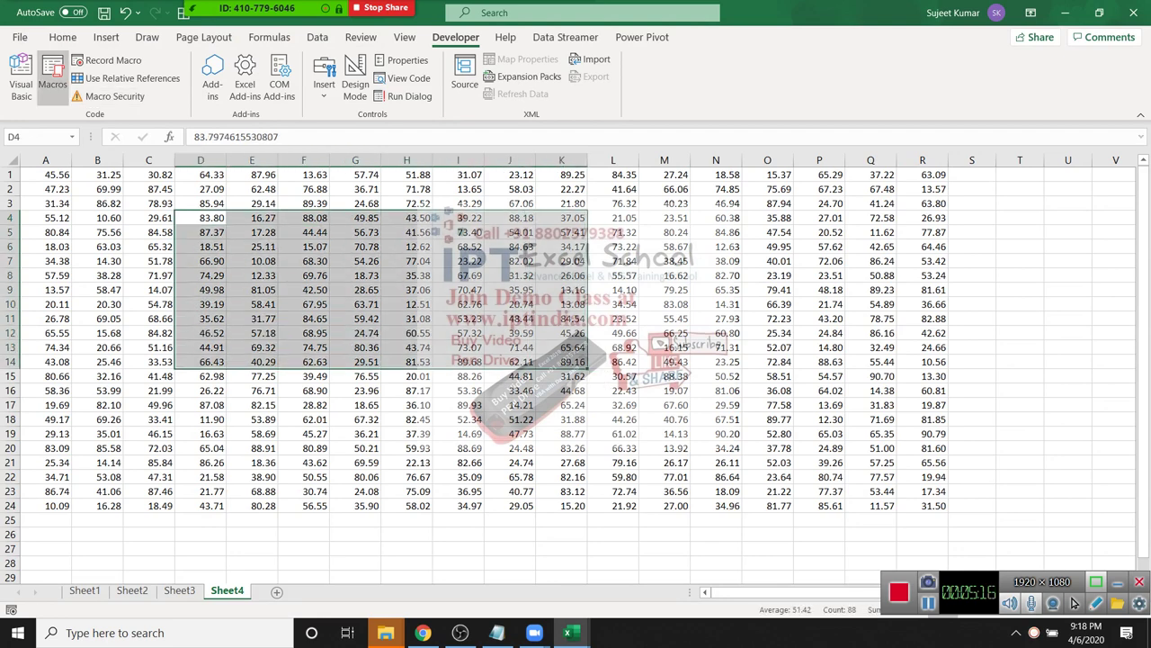
left_click(52, 76)
left_click(961, 114)
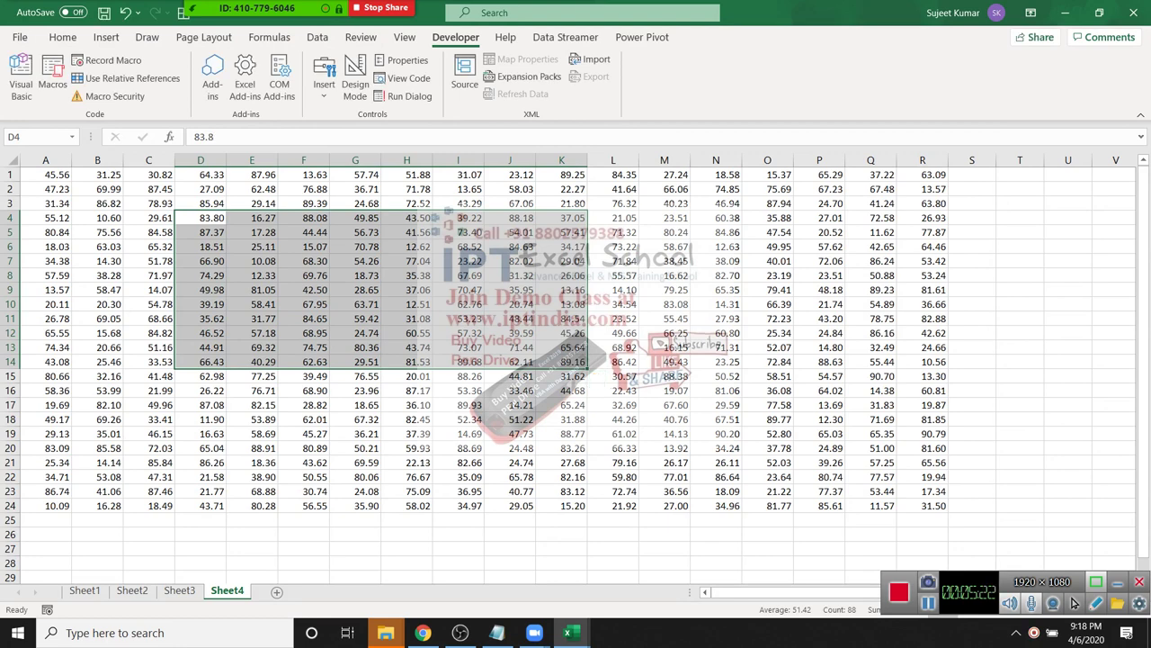
Compare E3 and E4 to confirm the macro rounded the values.
key("Right")
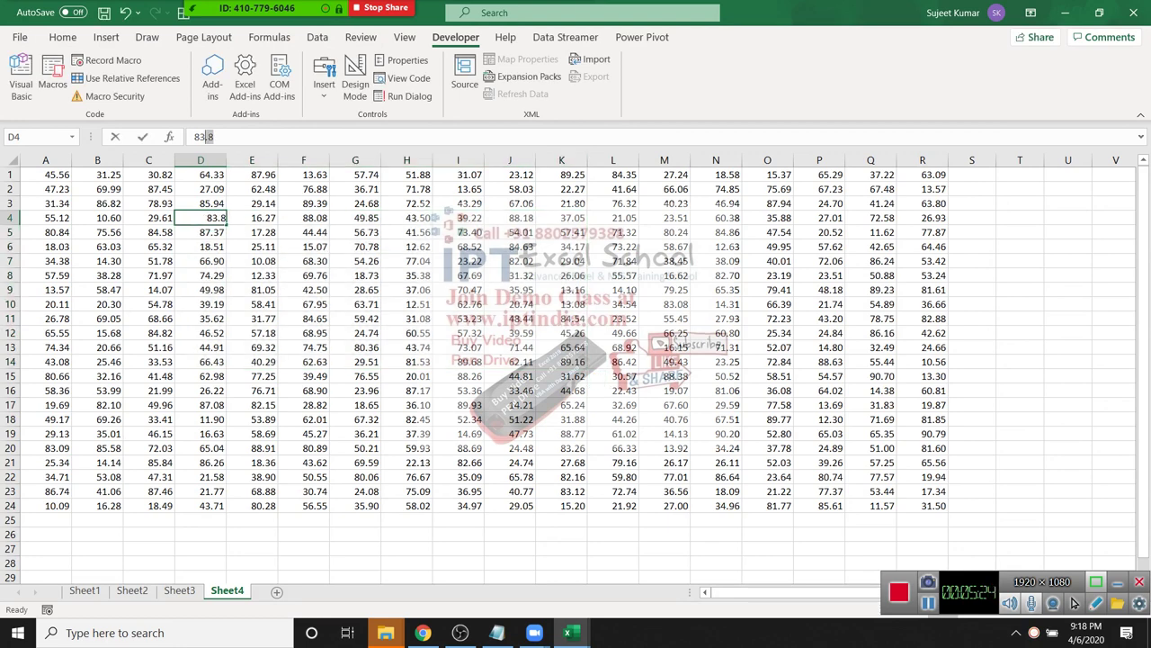
key("ctrl+shift+r")
key("ctrl+shift+r")
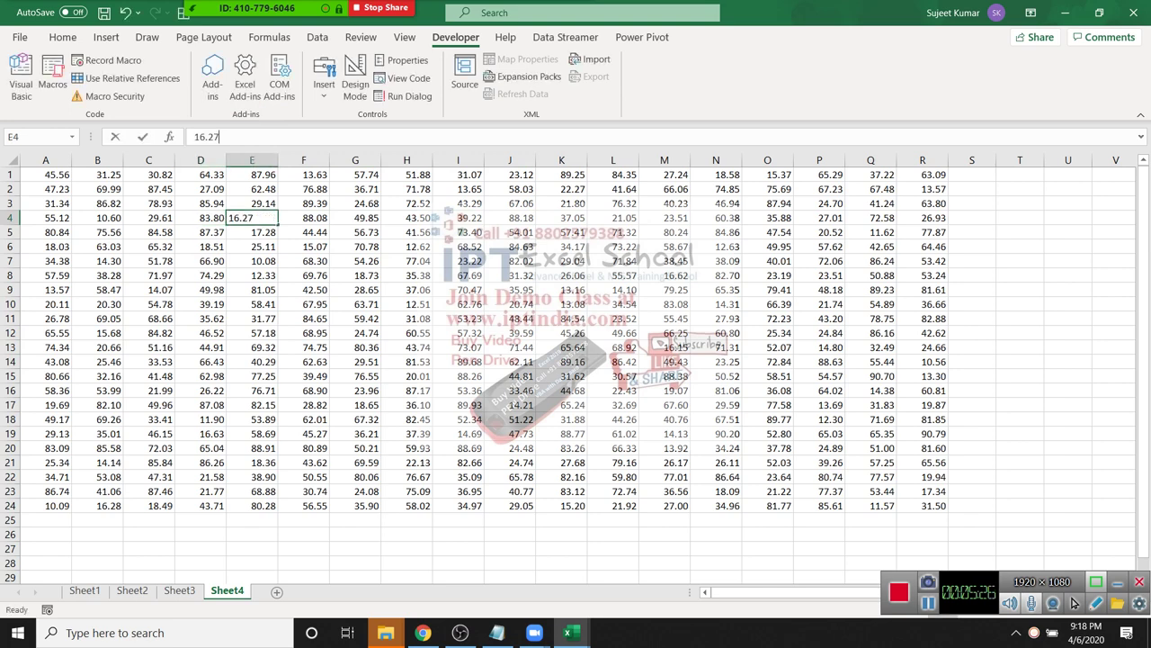
key("Up")
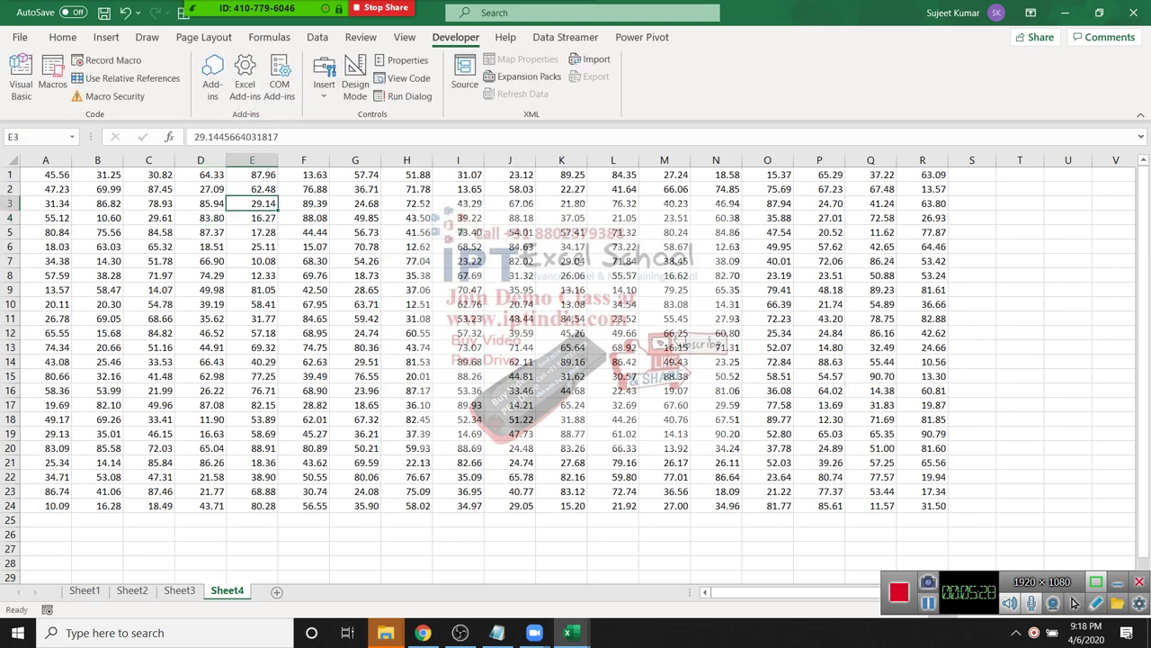
key("Down")
key("Up")
key("Down")
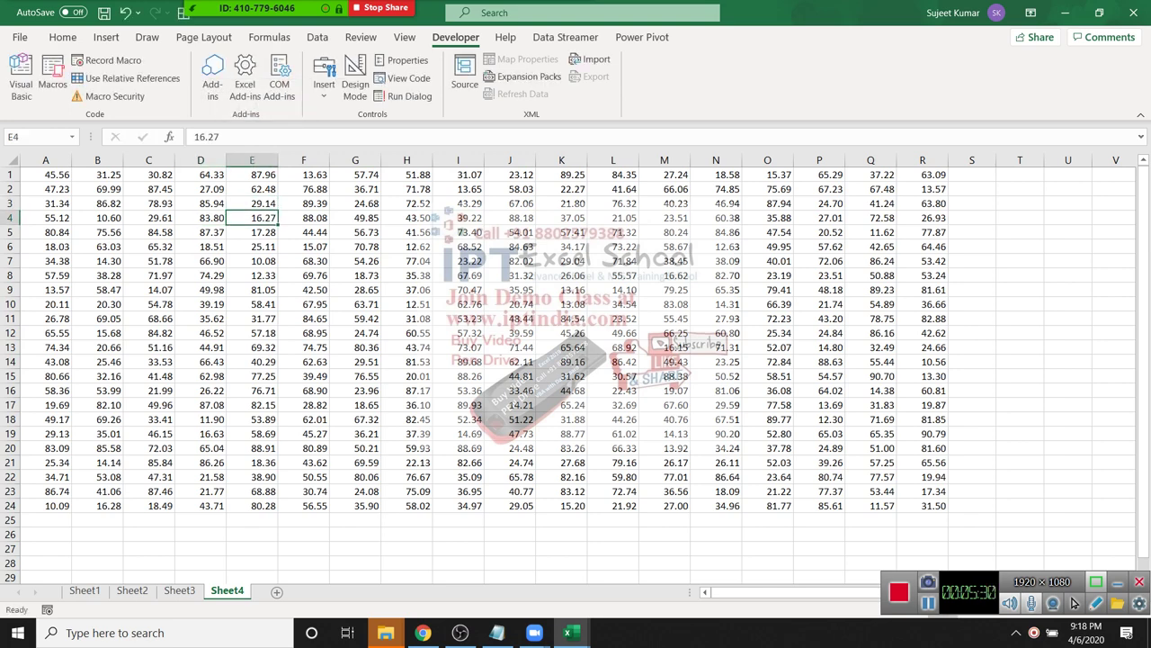
key("F2")
key("shift+Home")
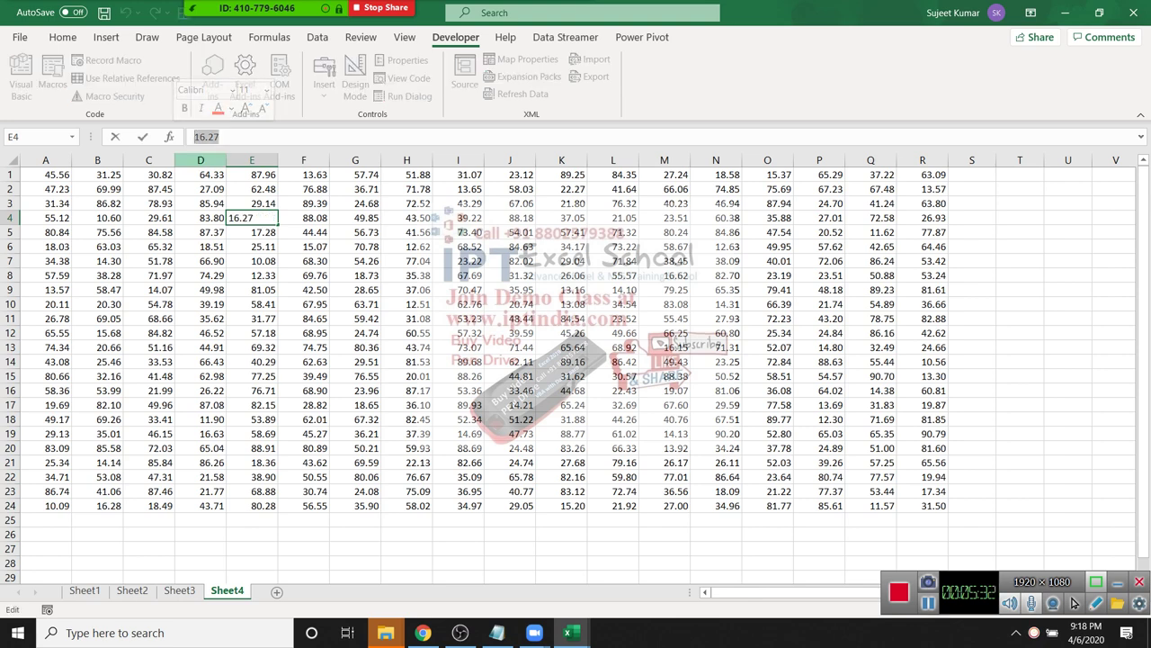
key("Escape")
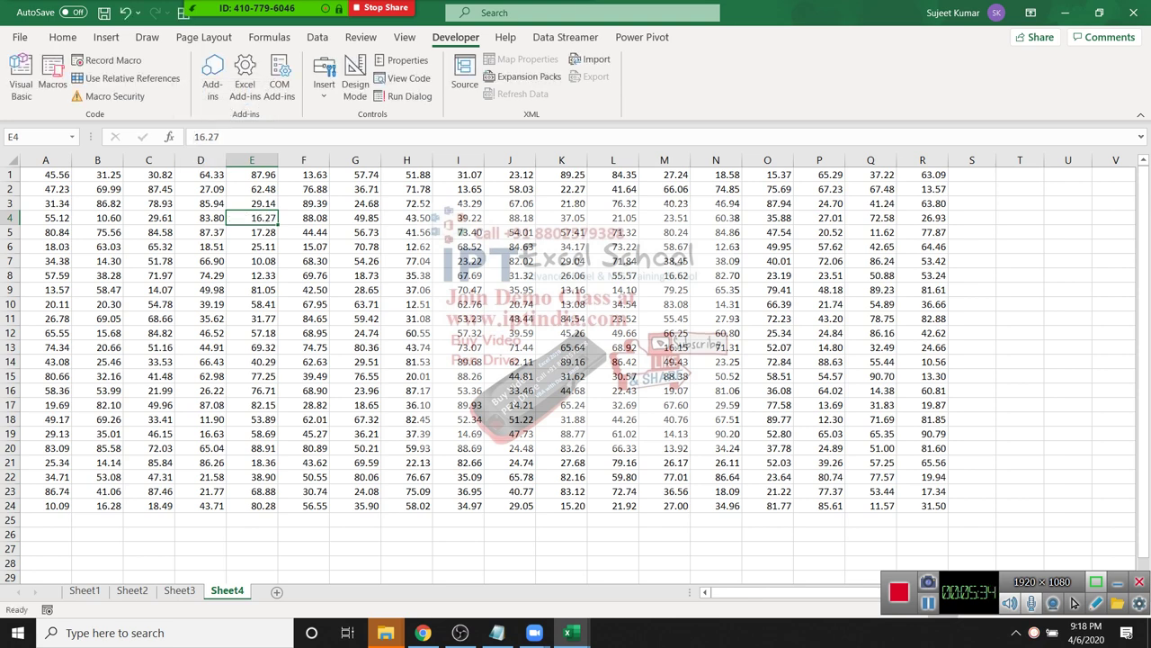
Select I4:P15 and bring up the macro list with Alt+F8.
key("Right")
key("Right")
key("Right")
key("Right")
key("shift+Right")
key("shift+Right")
key("shift+Right")
key("shift+Down")
key("shift+Down")
key("shift+Down")
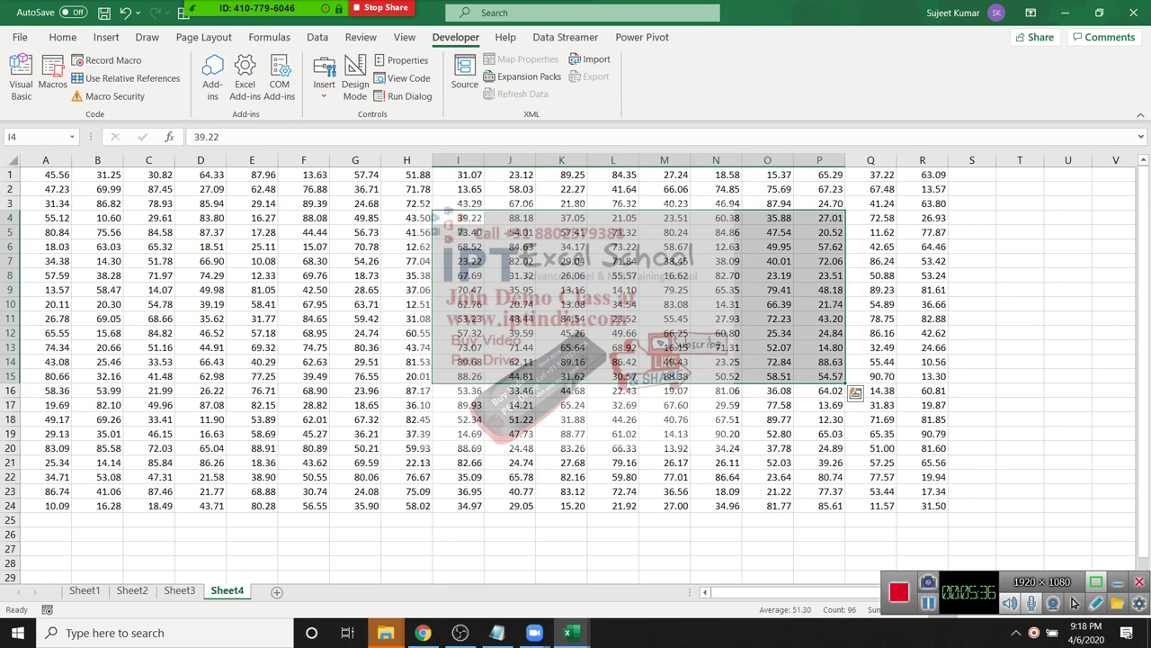
key("alt+F8")
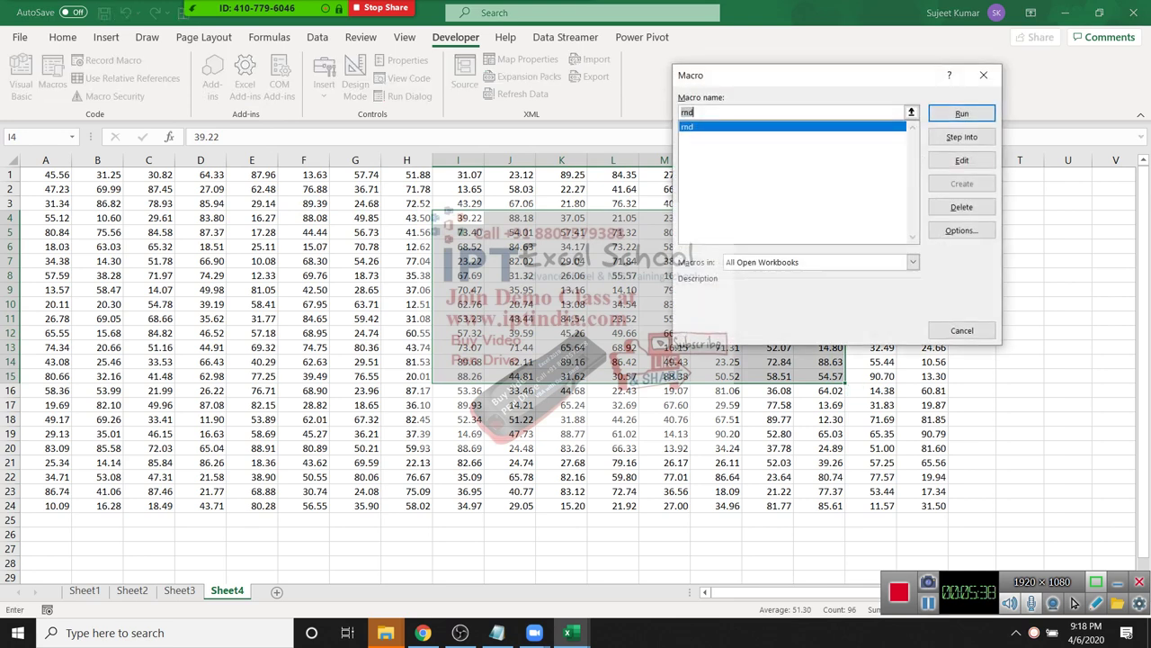
Assign Ctrl+Shift+Q as the rnd macro's shortcut key.
key("alt+s")
key("Tab")
key("Tab")
key("Tab")
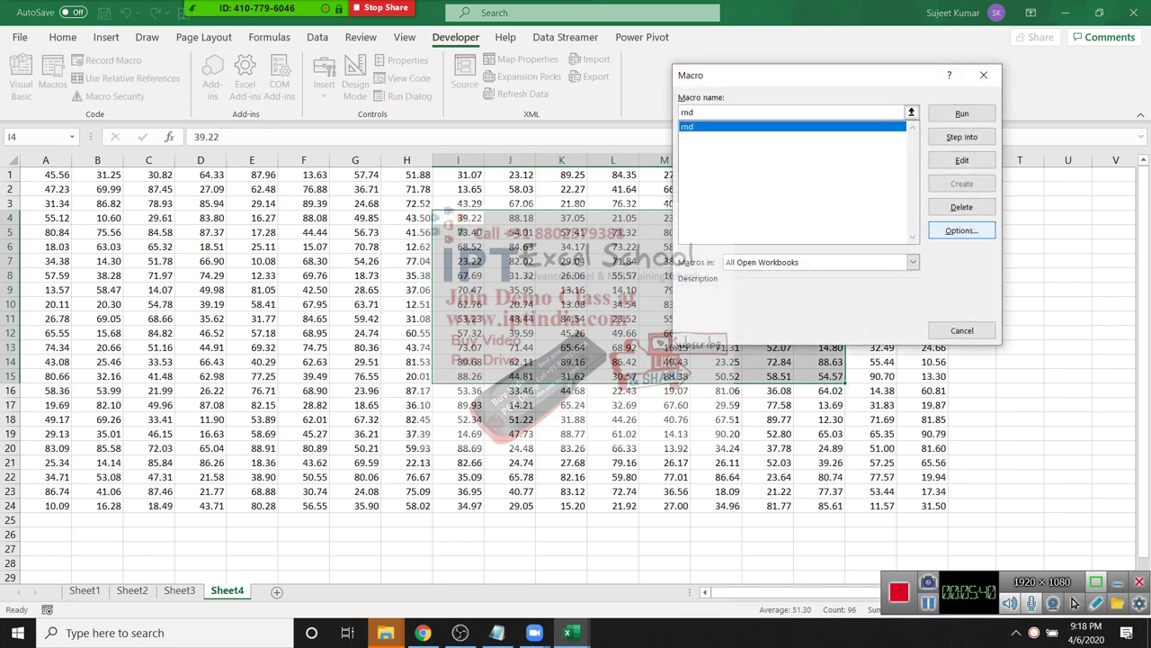
key("Return")
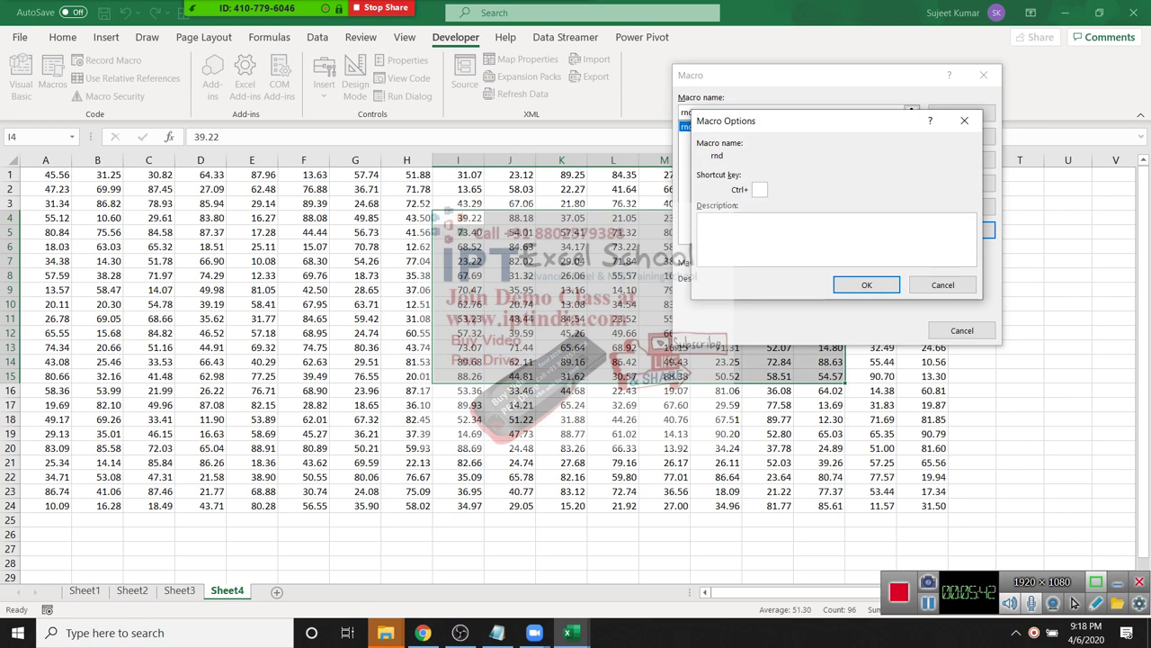
type("Q")
key("Return")
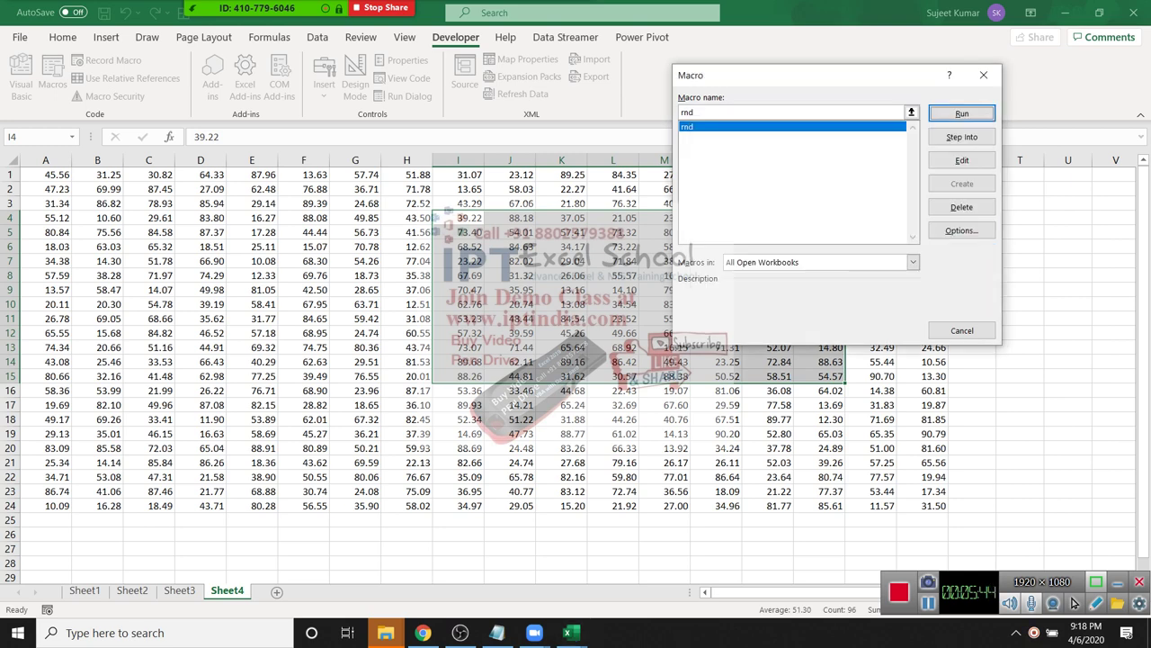
key("Escape")
Round I4:P14 with Ctrl+Shift+Q and check that L7 was rounded.
key("ctrl+shift+q")
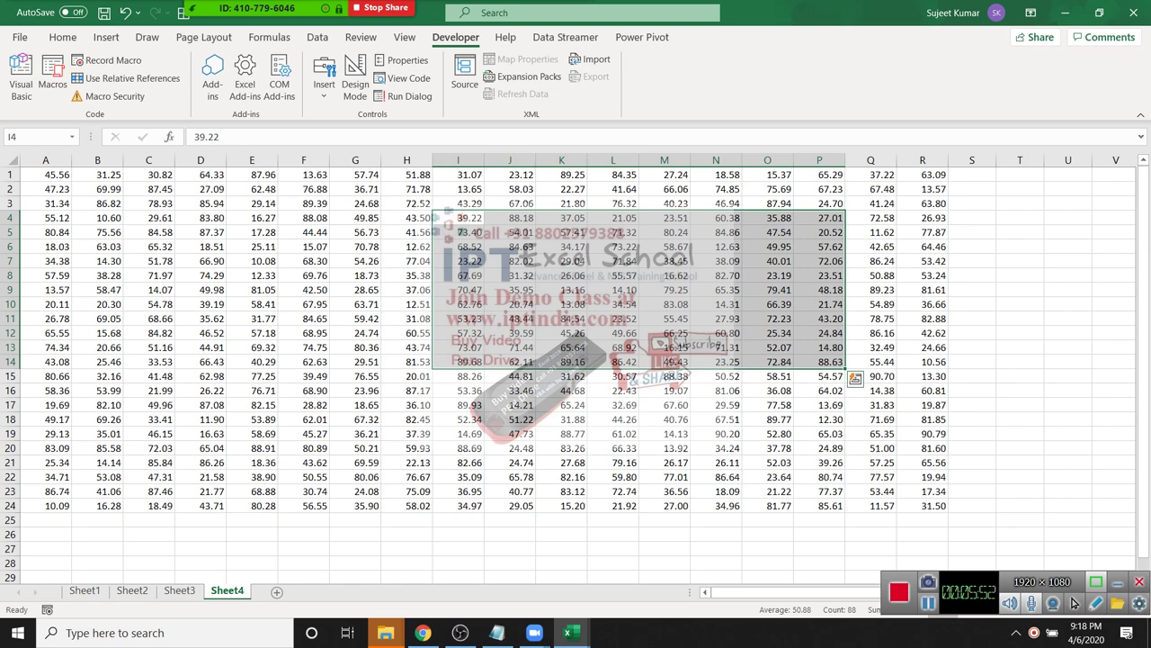
left_click(819, 218)
left_click(664, 275)
key("Up")
key("Left")
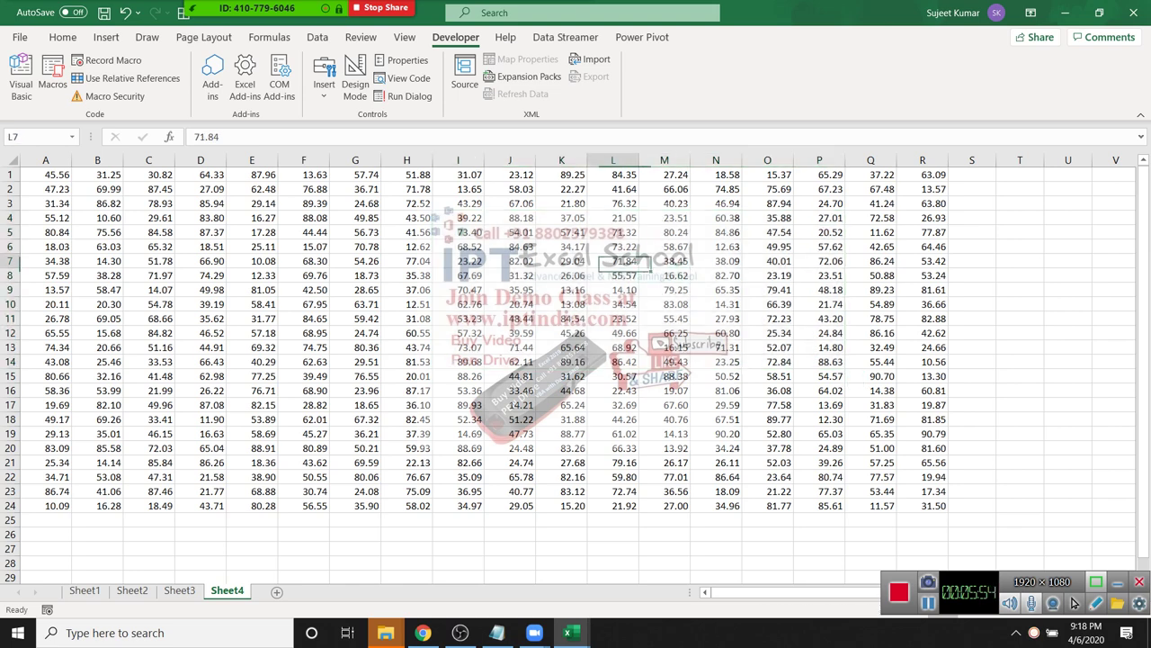
key("F2")
Flip between the sheets back to Sheet3, then add a new blank Sheet5 with the + button.
key("Escape")
key("ctrl+Page_Up")
key("ctrl+Page_Up")
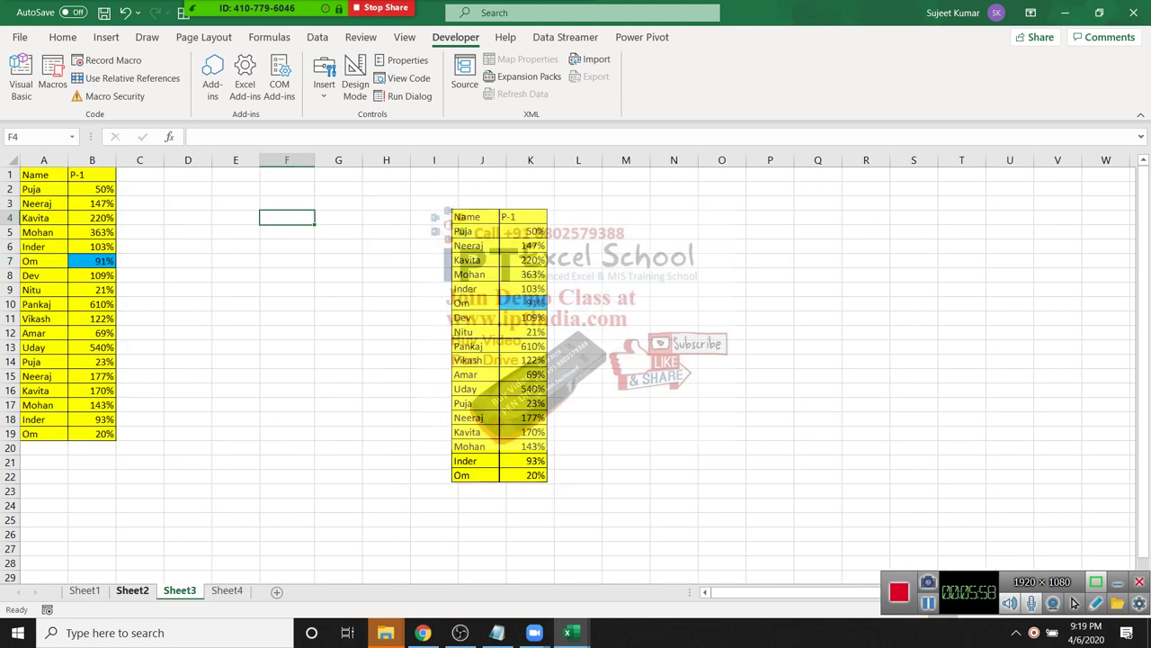
key("ctrl+Page_Up")
key("ctrl+Page_Up")
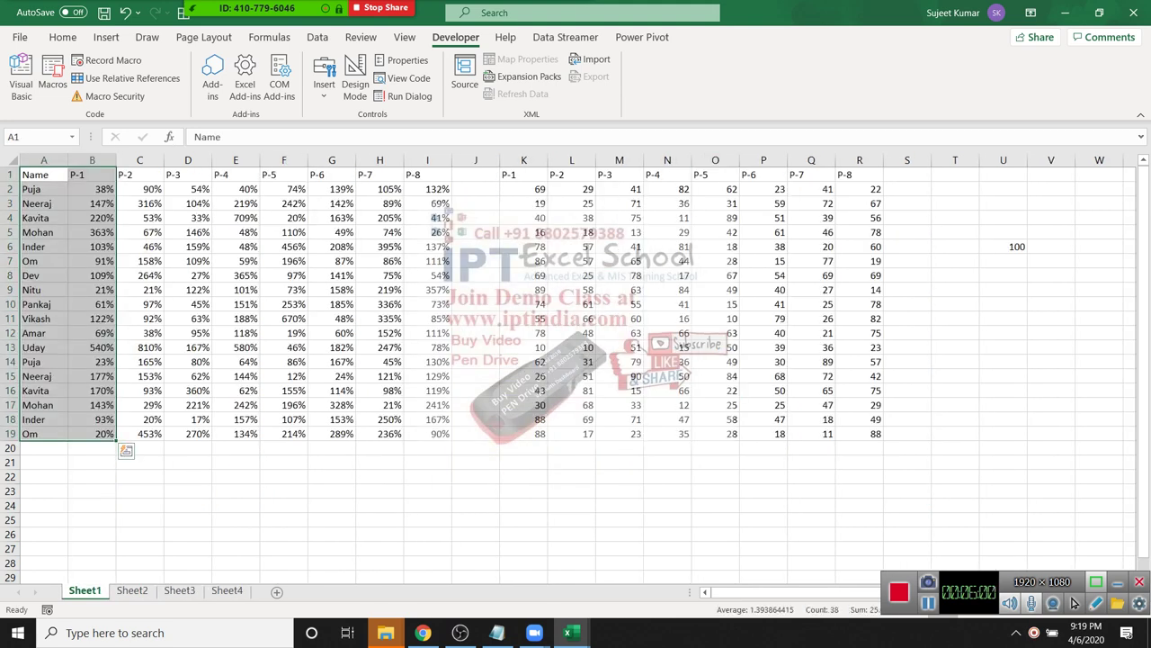
key("ctrl+Page_Down")
key("ctrl+Page_Down")
key("ctrl+Page_Down")
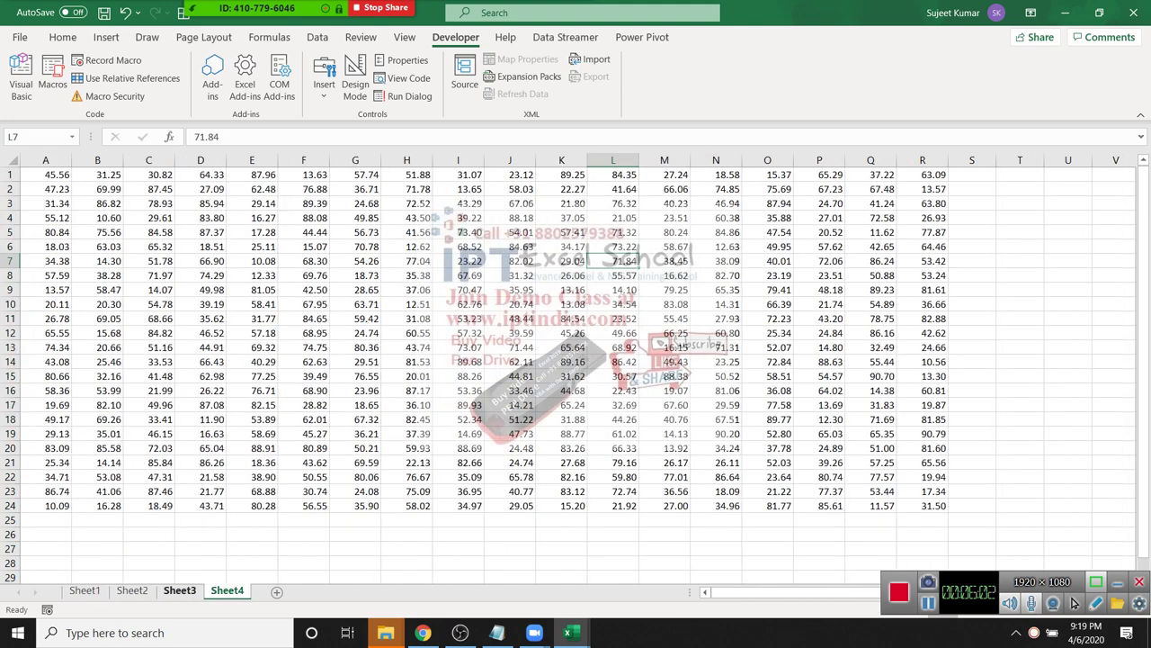
key("ctrl+Page_Up")
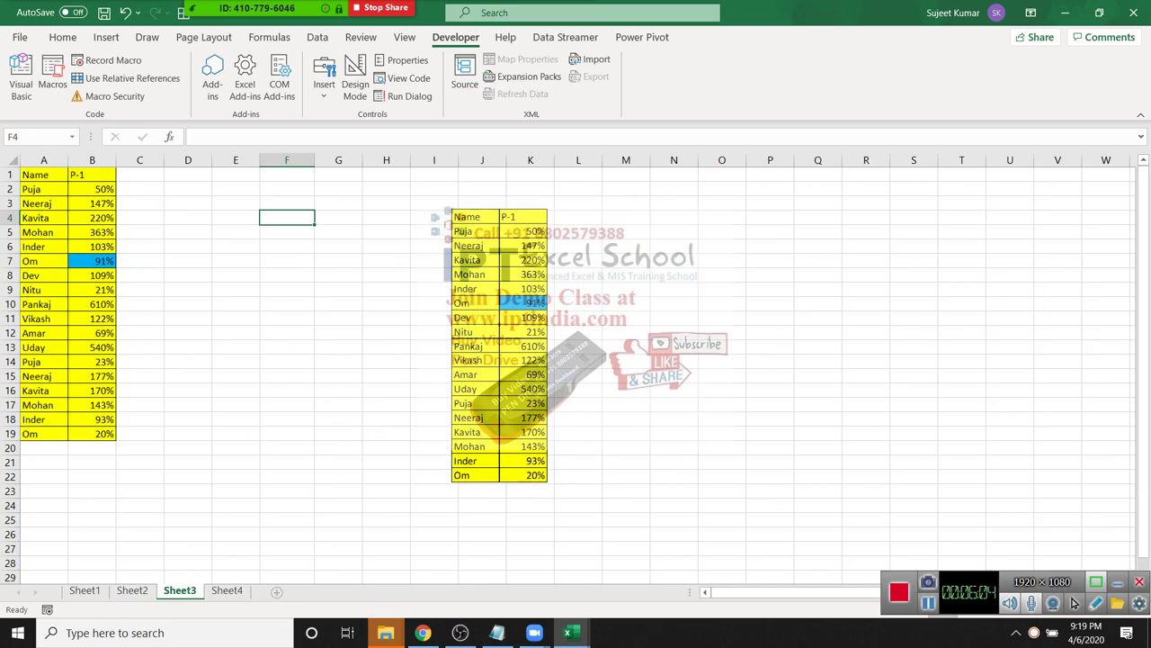
left_click(277, 591)
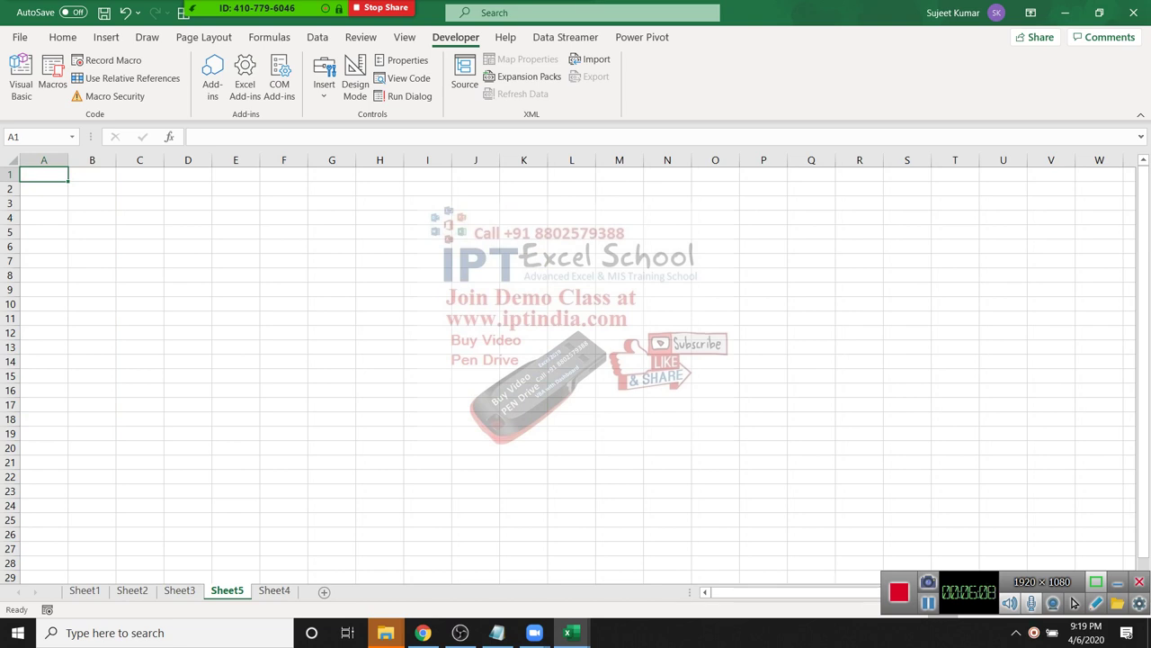
On the blank Sheet5, enter VBA in cell A2.
left_click(274, 590)
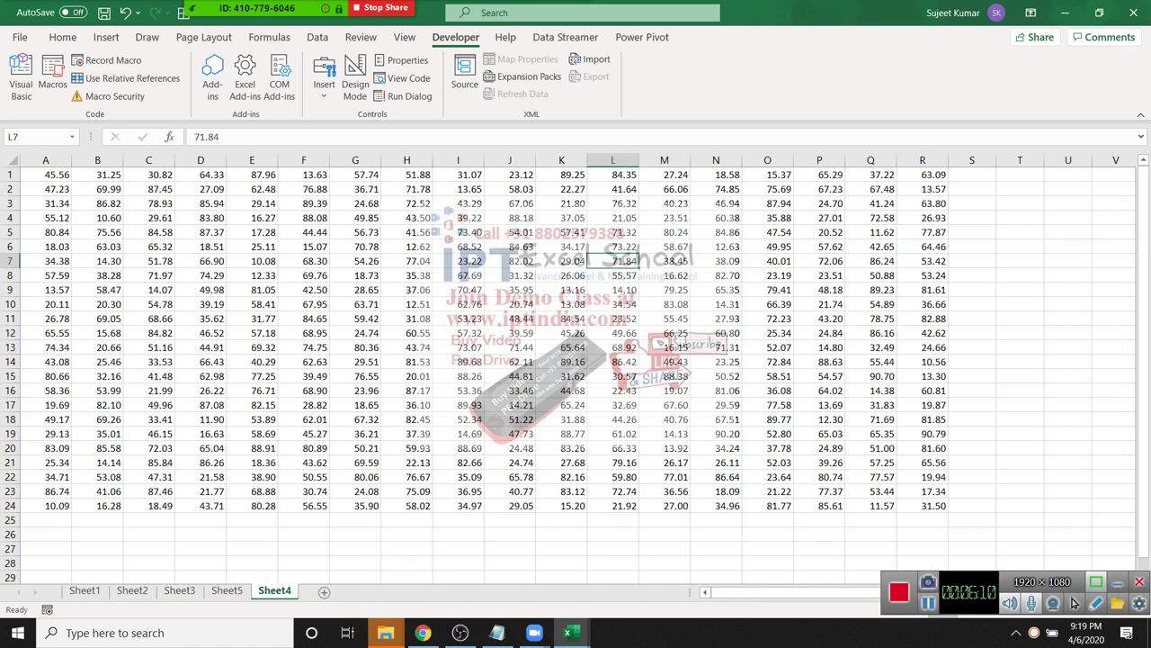
left_click(227, 590)
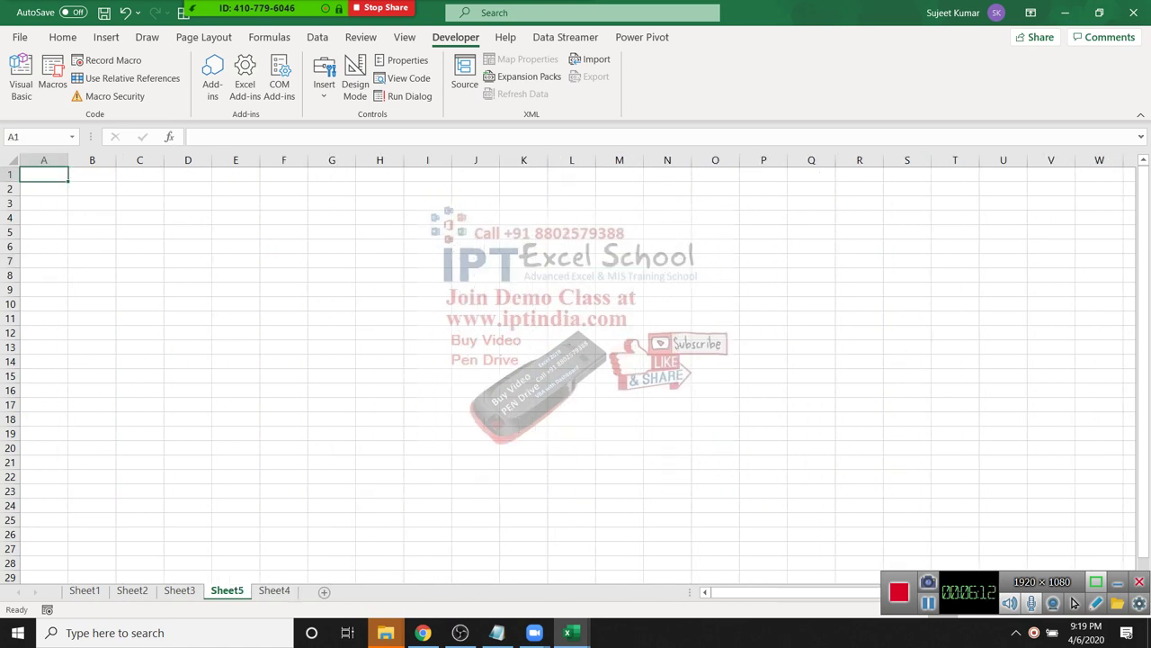
left_click(43, 188)
type("VBA")
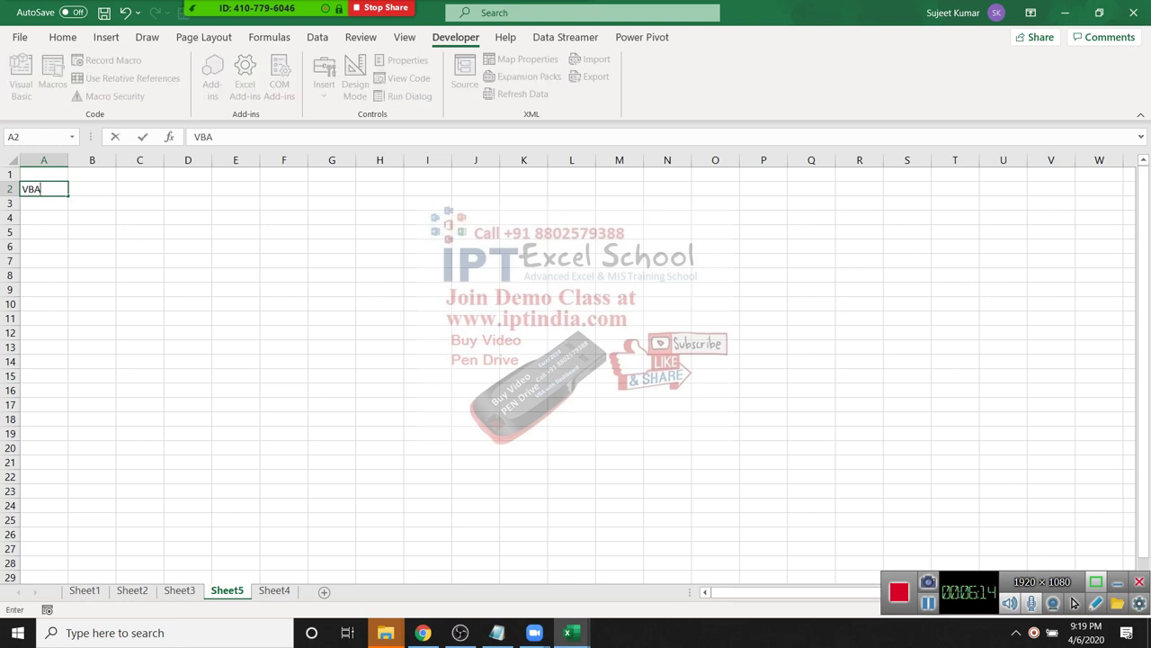
key("Return")
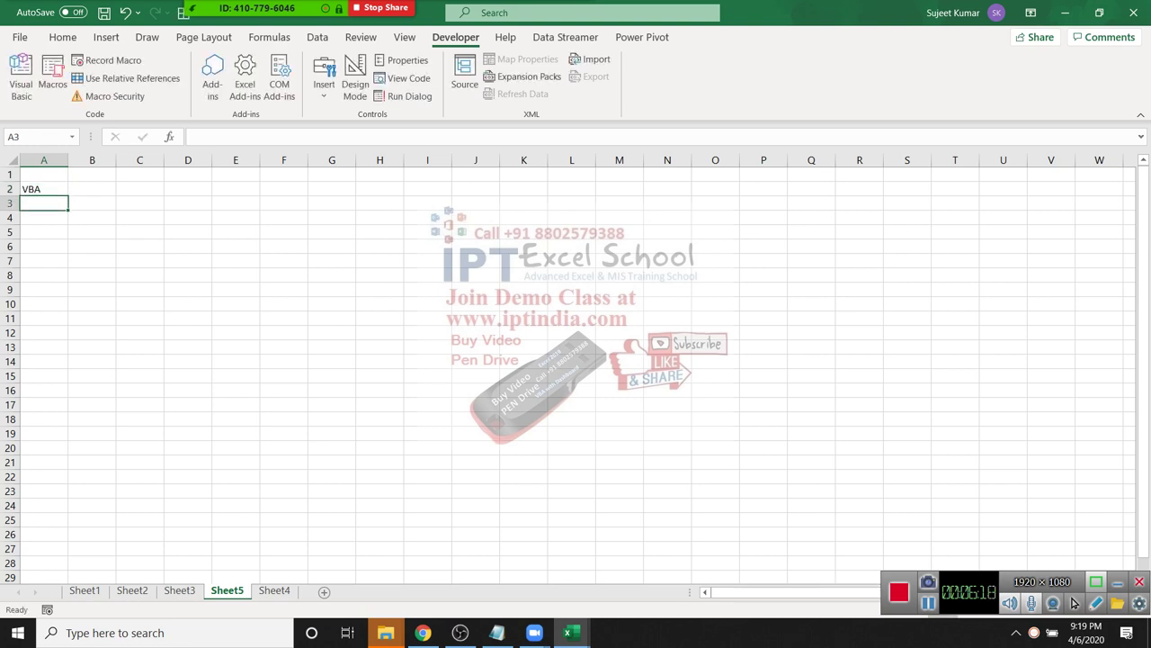
Enter VB6 in A3, correcting the mistyped entries, then select A3:B3.
type("VBA")
type("6")
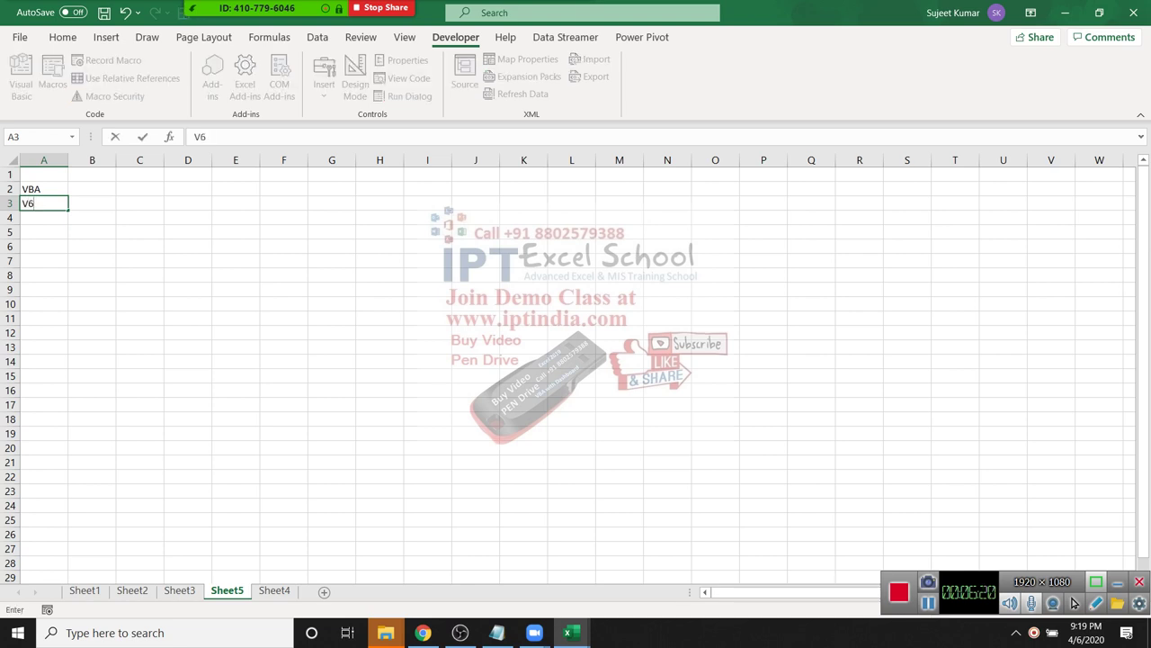
key("BackSpace")
key("BackSpace")
type("VbA")
type("6")
key("BackSpace")
key("BackSpace")
type("B6")
key("Return")
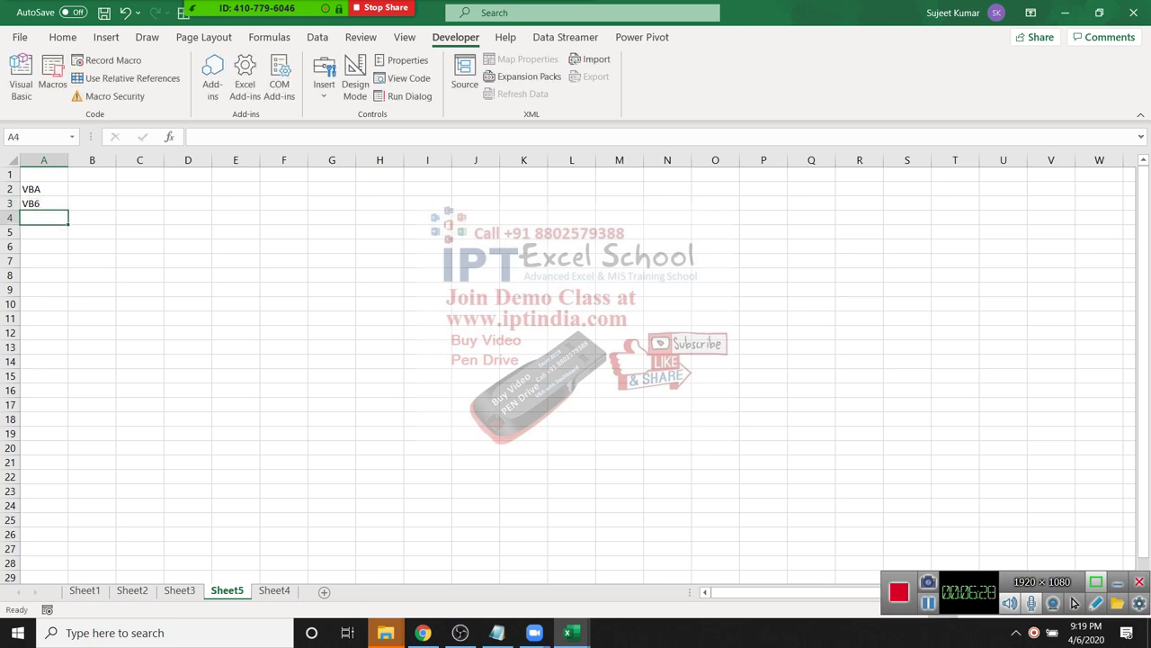
key("Up")
key("shift+Right")
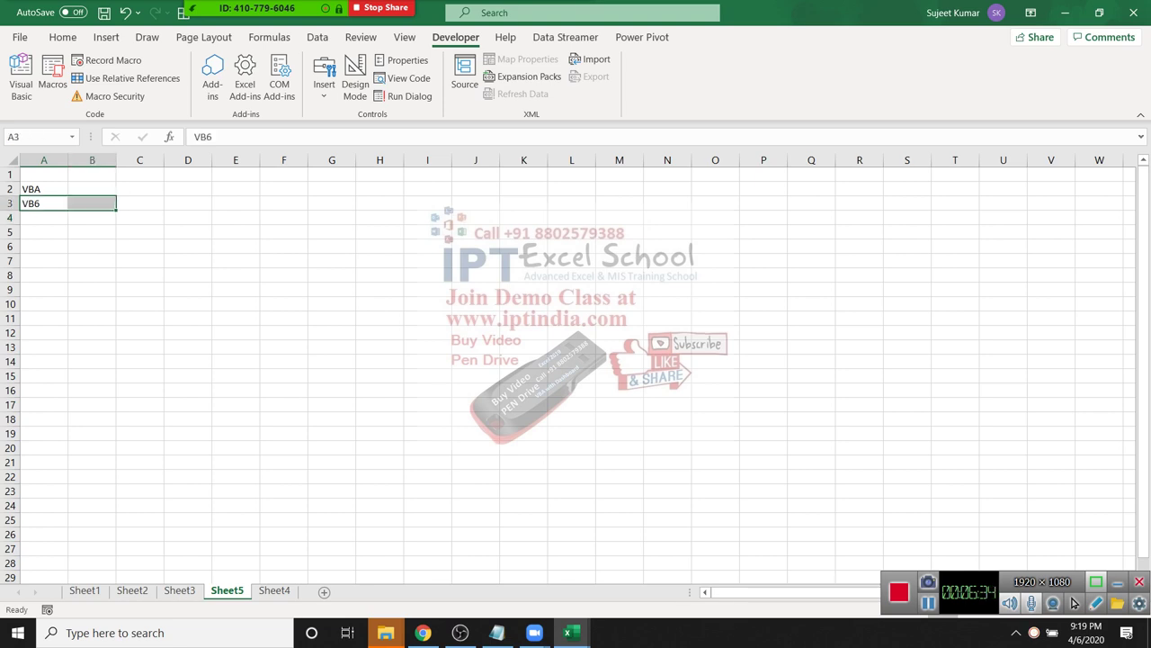
Select A2:B2 and then A2:A3 to inspect the VBA and VB6 entries.
key("Up")
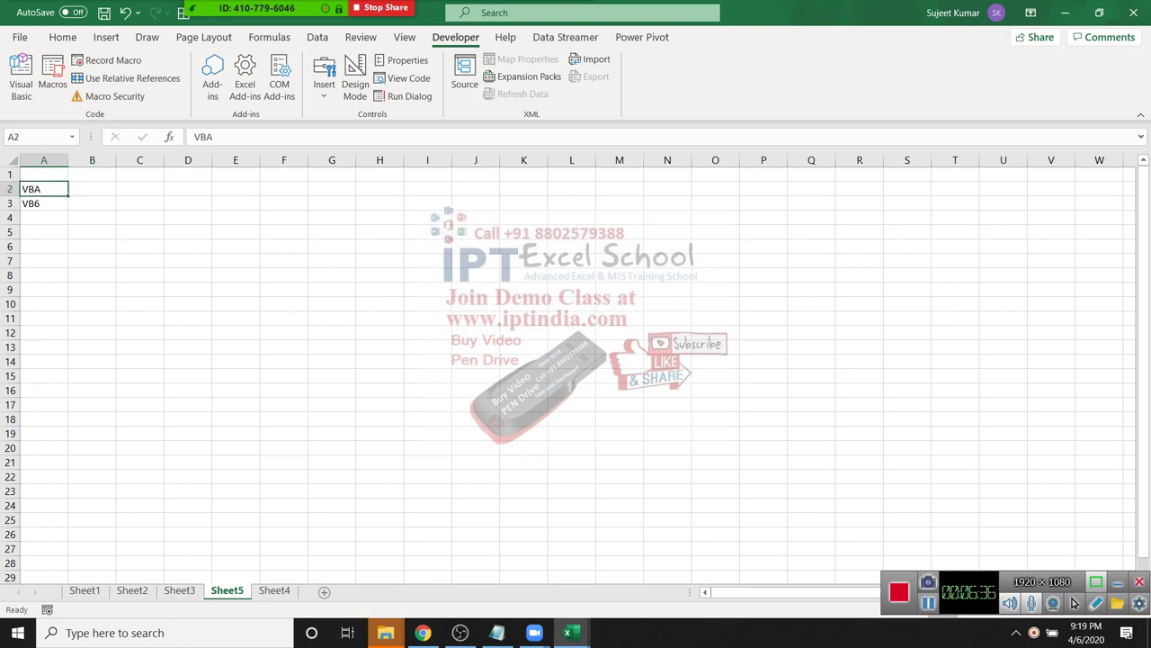
key("shift+Right")
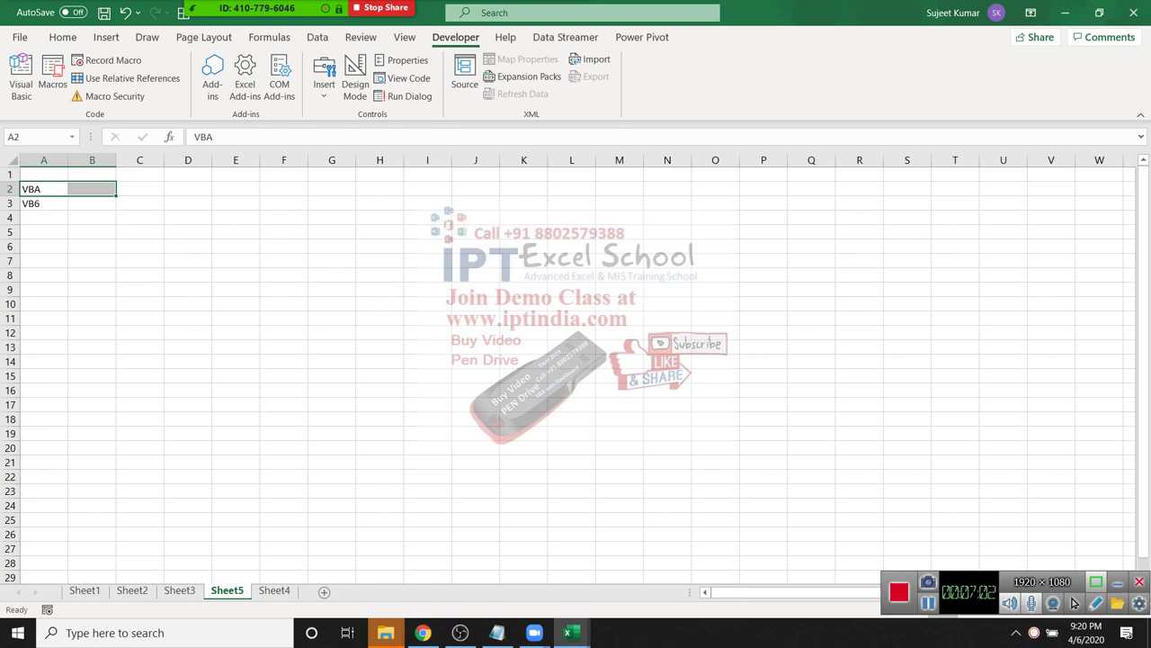
left_click(92, 204)
left_click(43, 203)
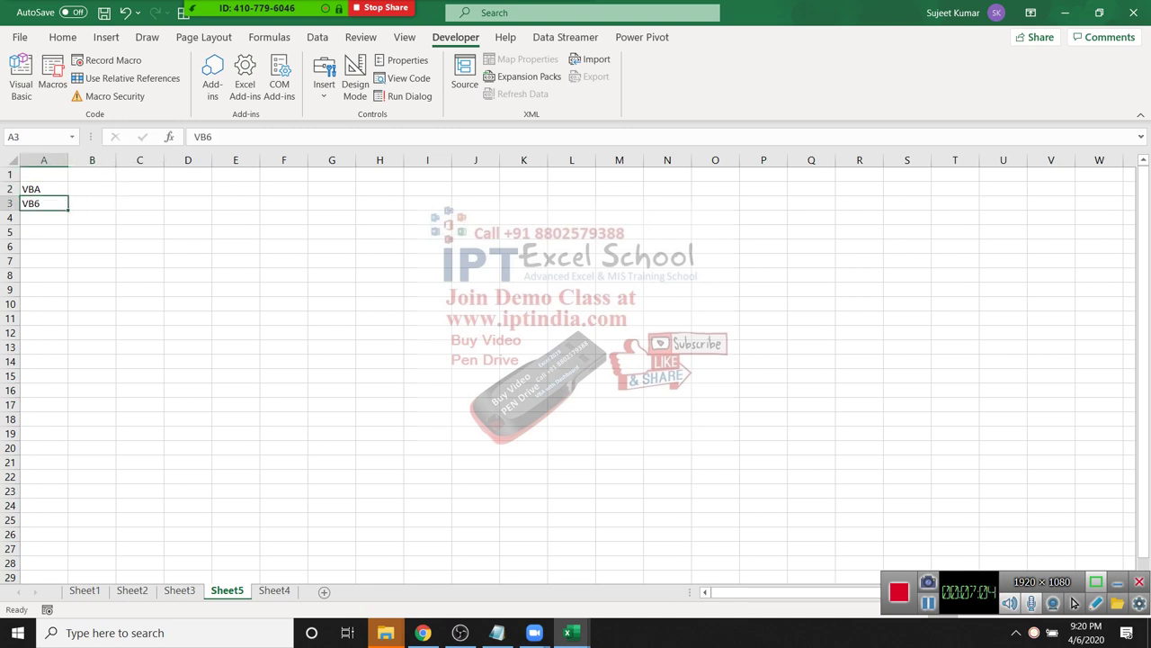
left_click_drag(43, 204, 43, 189)
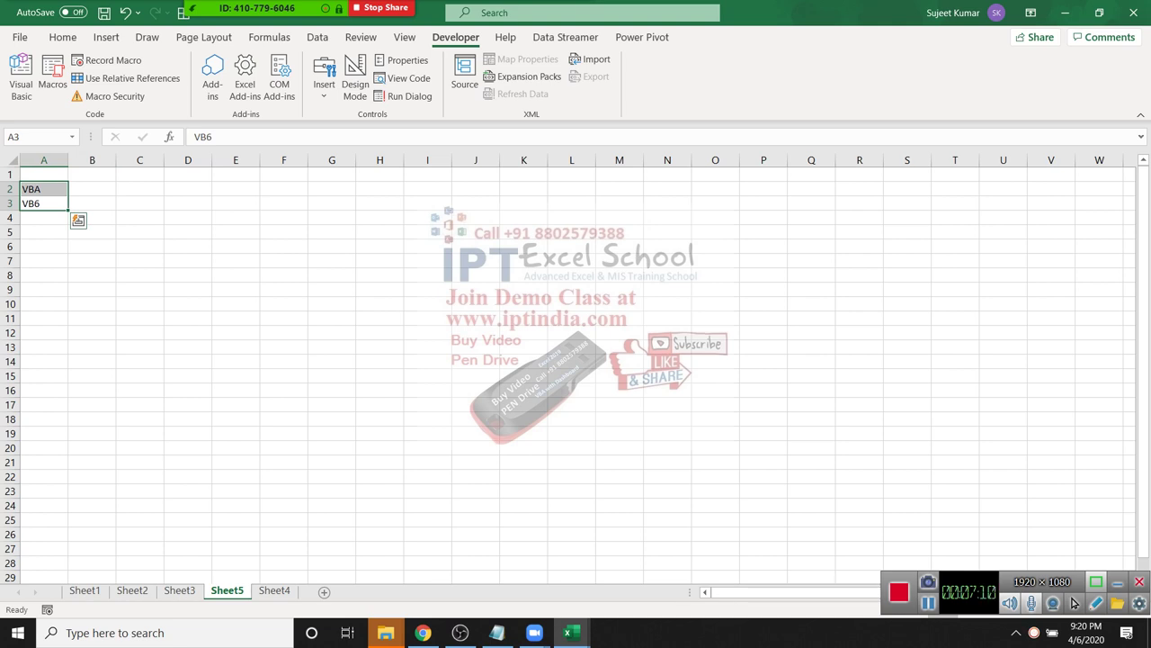
key("Down")
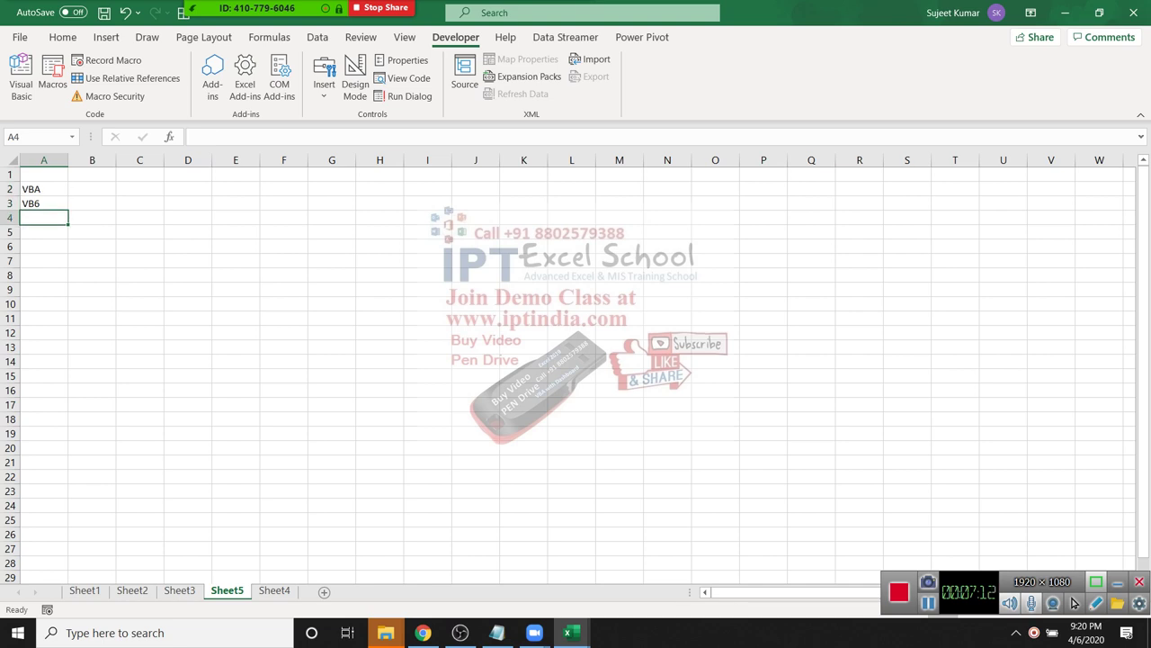
key("Up")
key("Up")
key("Down")
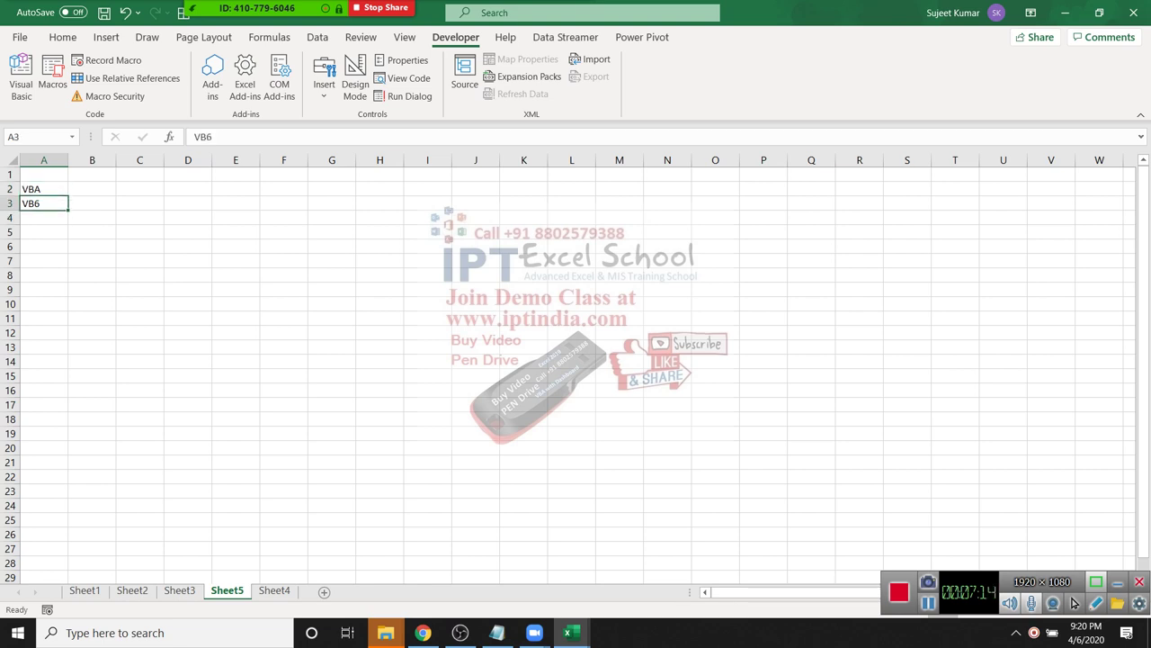
Select A3:B3 and delete the VB6 entry.
key("Right")
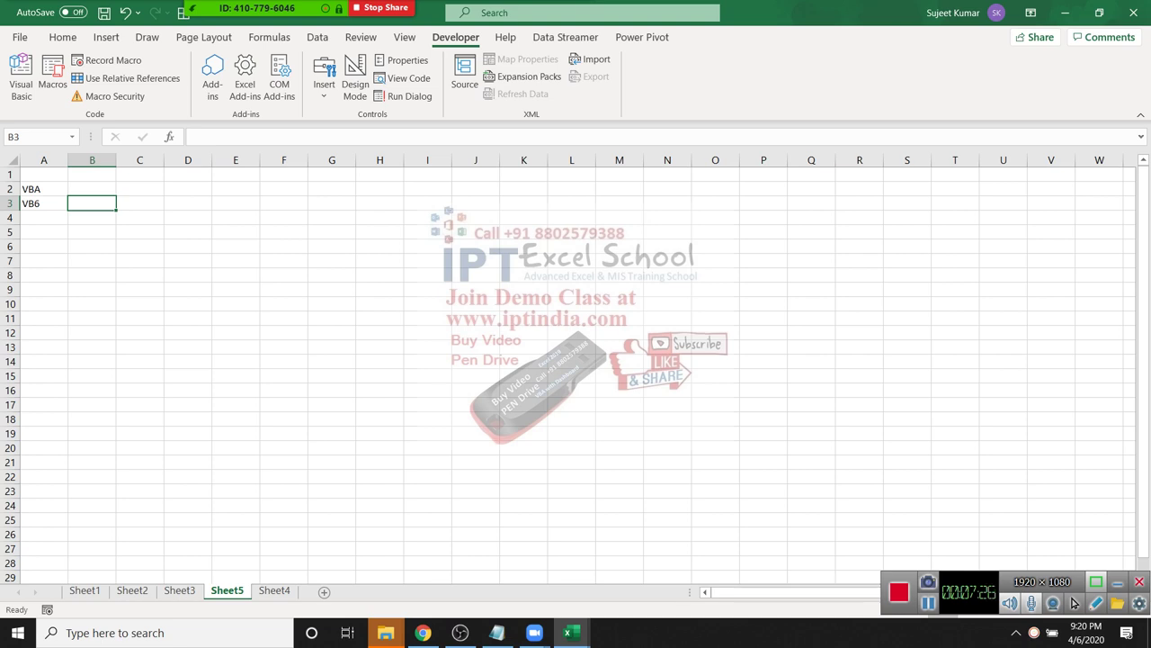
key("Left")
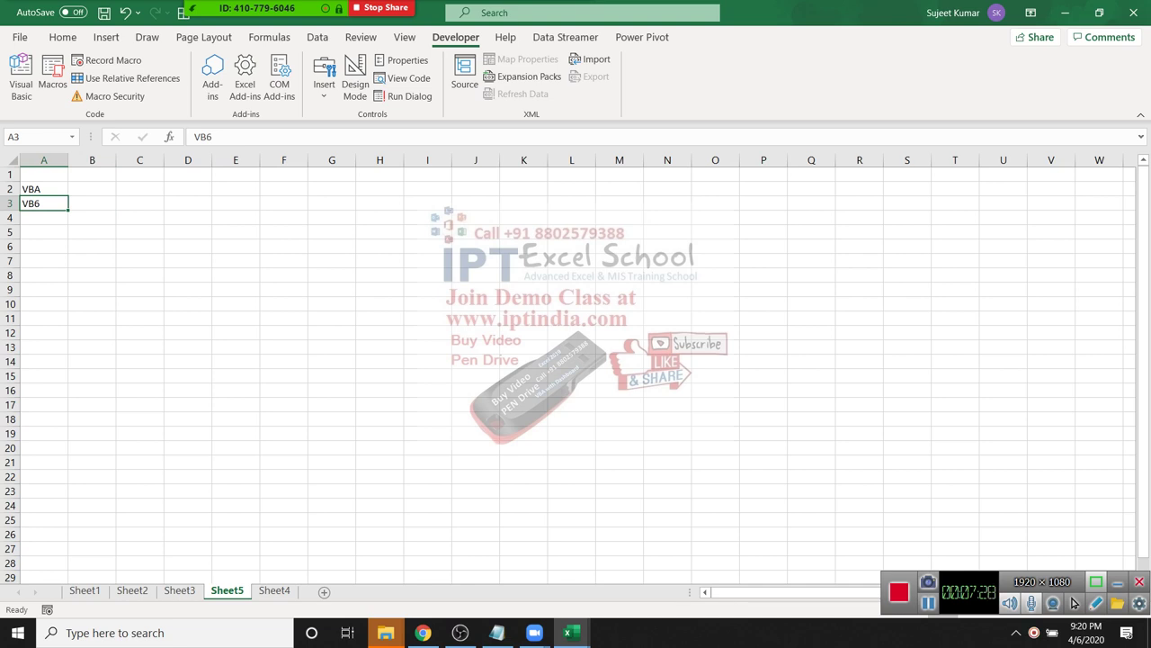
key("shift+Right")
key("Delete")
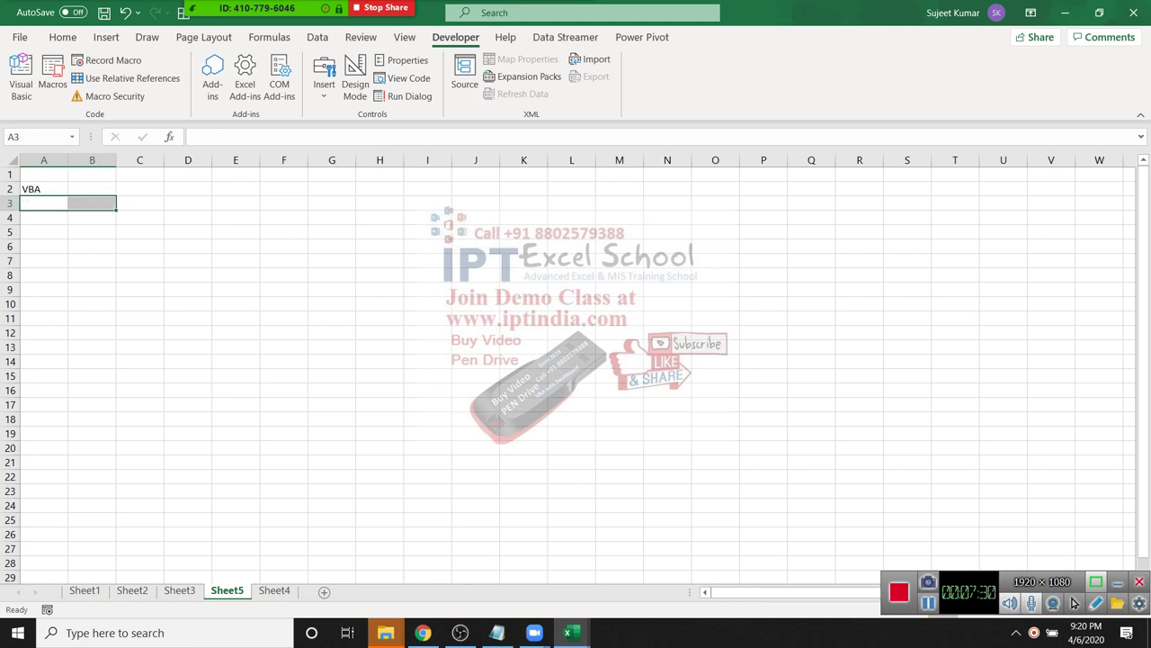
Switch to Sheet4 and back, then bring up the Macro dialog listing rnd.
key("Right")
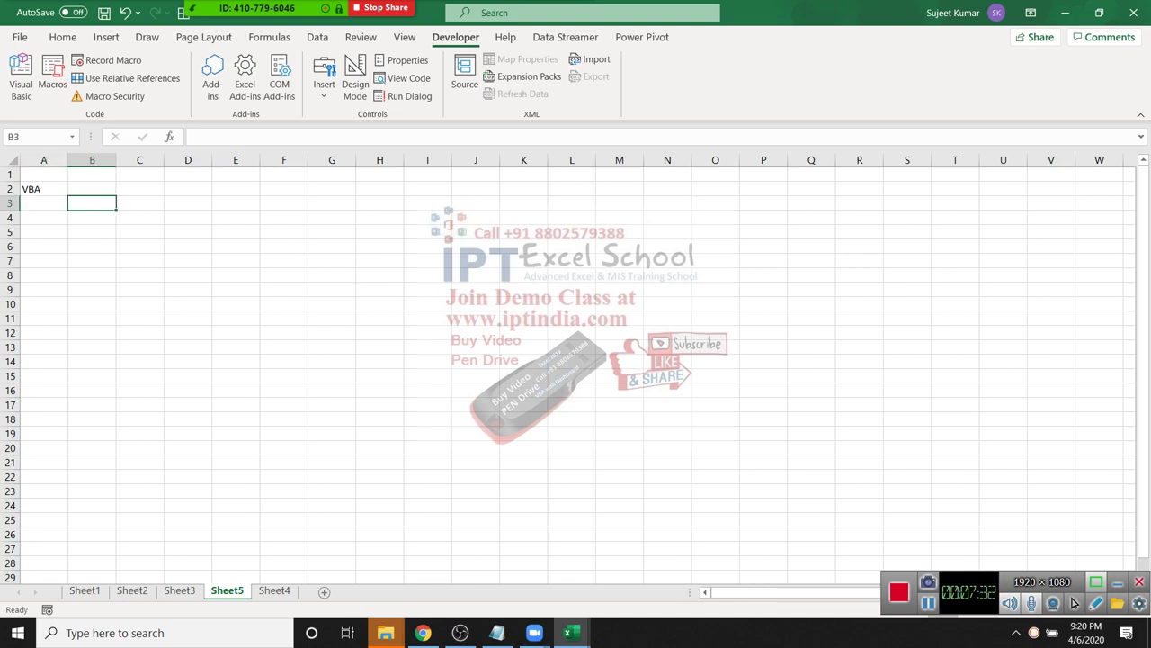
key("ctrl+Page_Down")
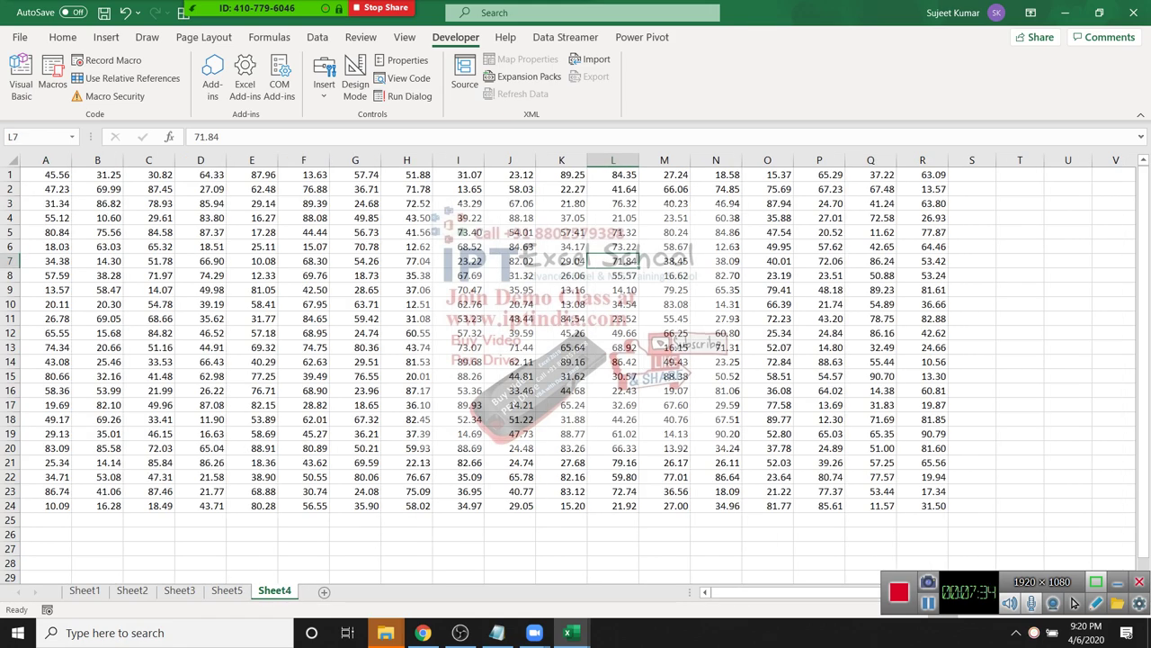
key("ctrl+Page_Up")
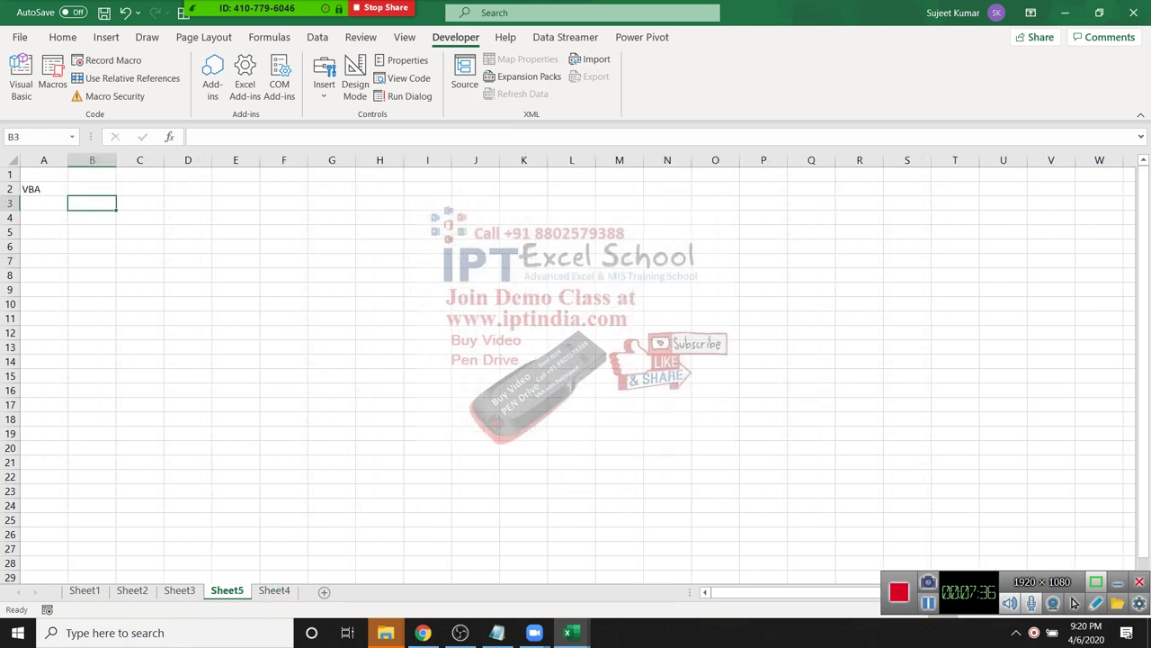
key("alt+F8")
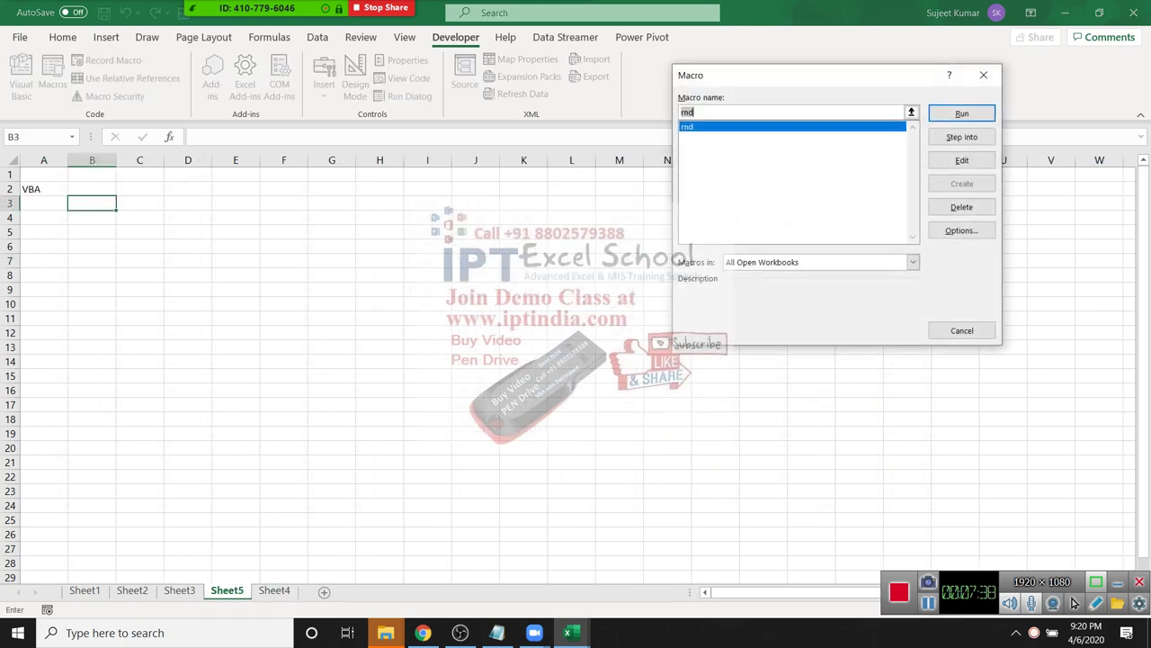
Close the Macro dialog and enter Macros in B3, Function in B7 and Userform in B11.
key("Escape")
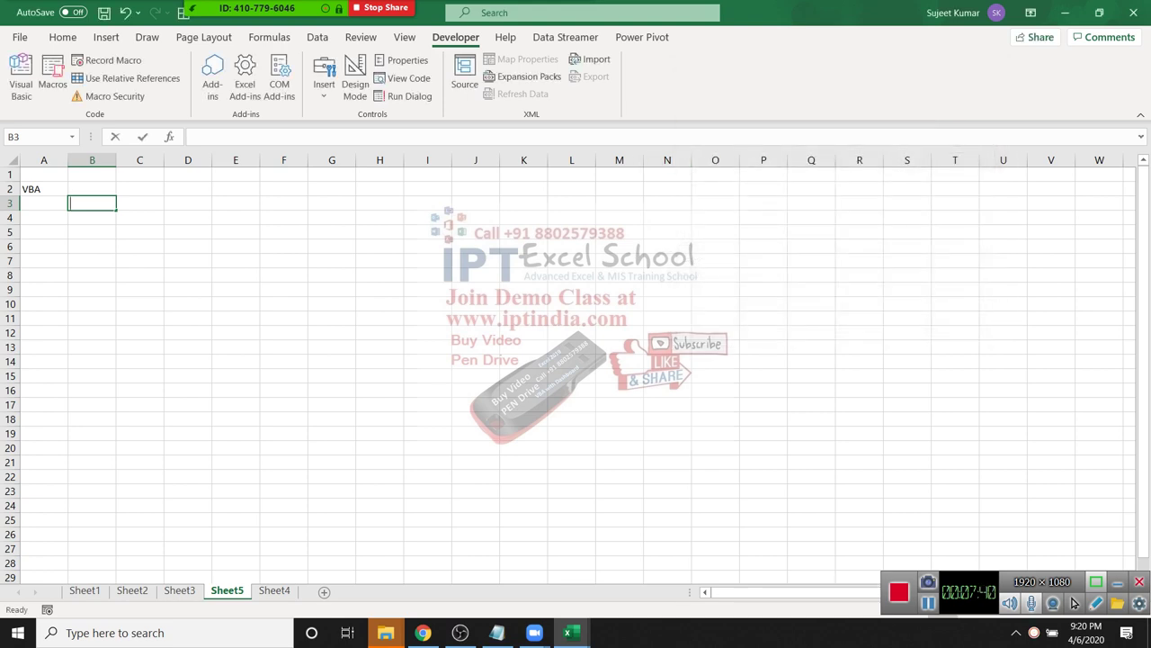
type("Ma")
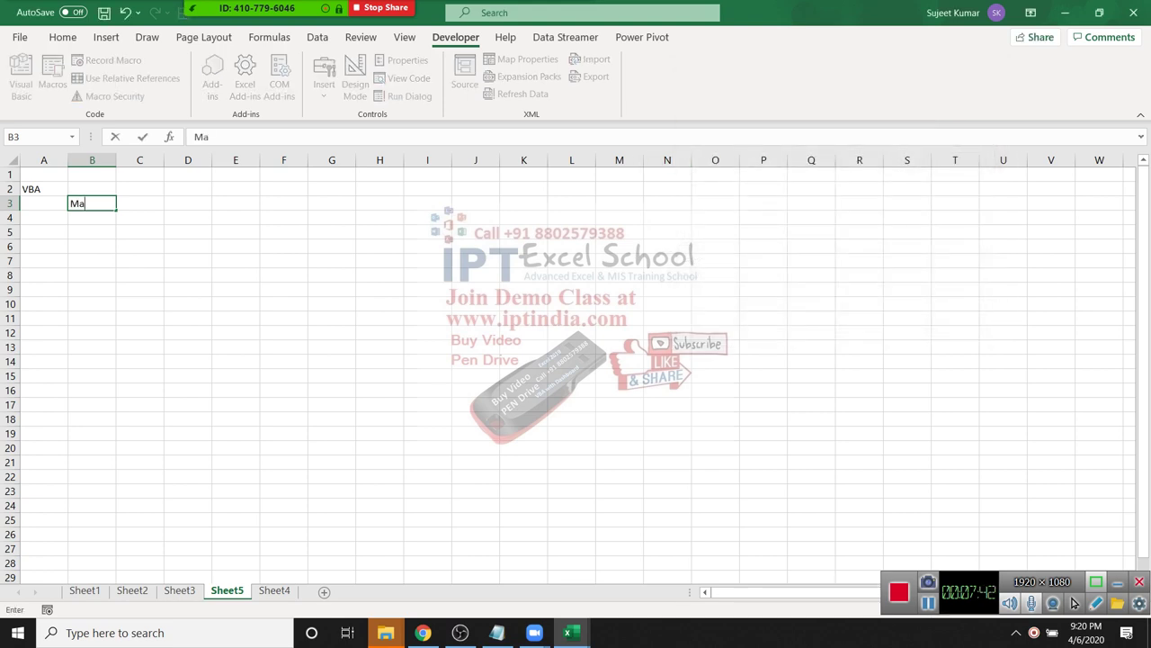
type("cros")
key("Return")
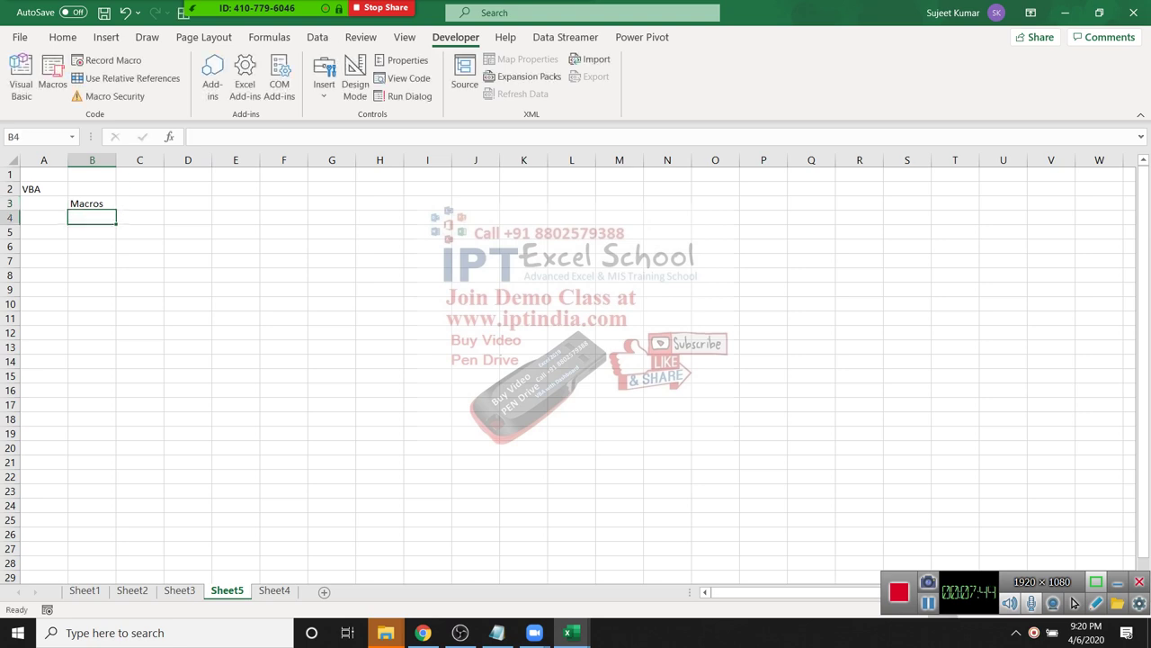
key("Down")
key("Down")
key("Down")
type("Fu")
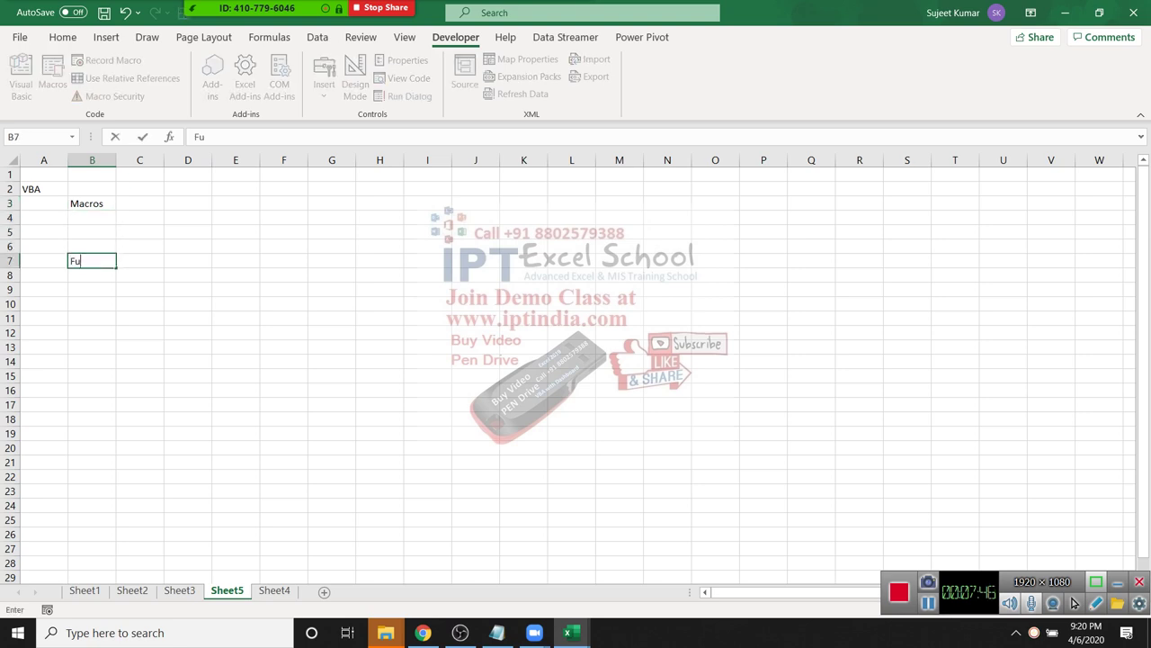
type("nction")
key("Return")
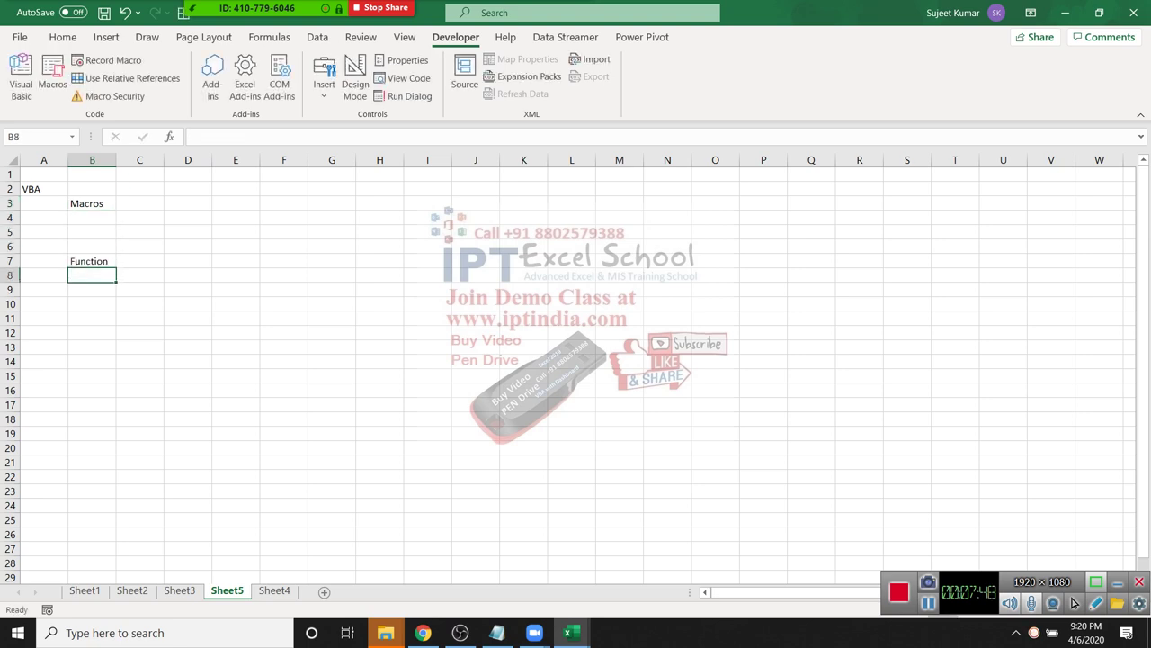
key("Down")
key("Down")
key("Down")
type("User")
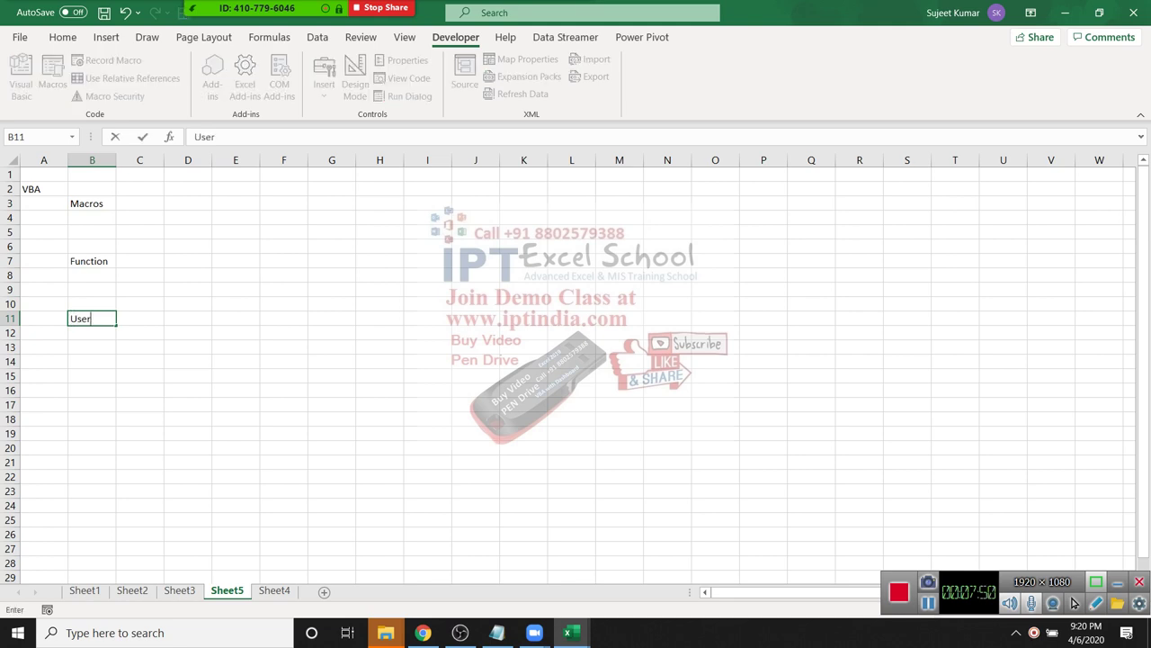
type("form")
key("Return")
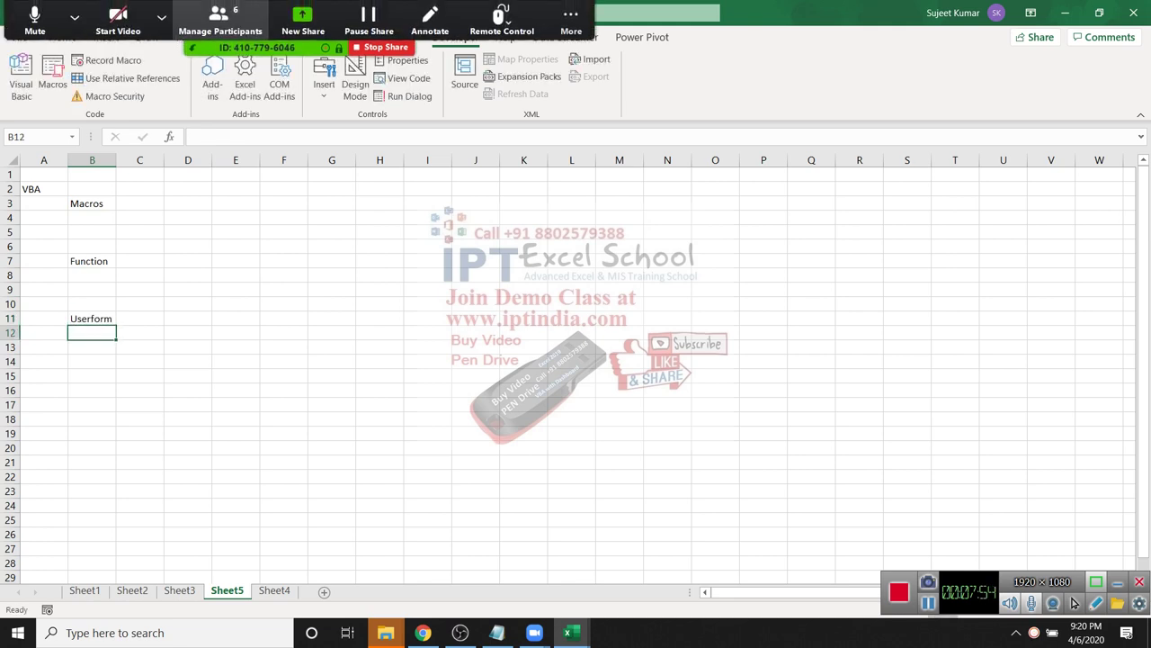
left_click(220, 23)
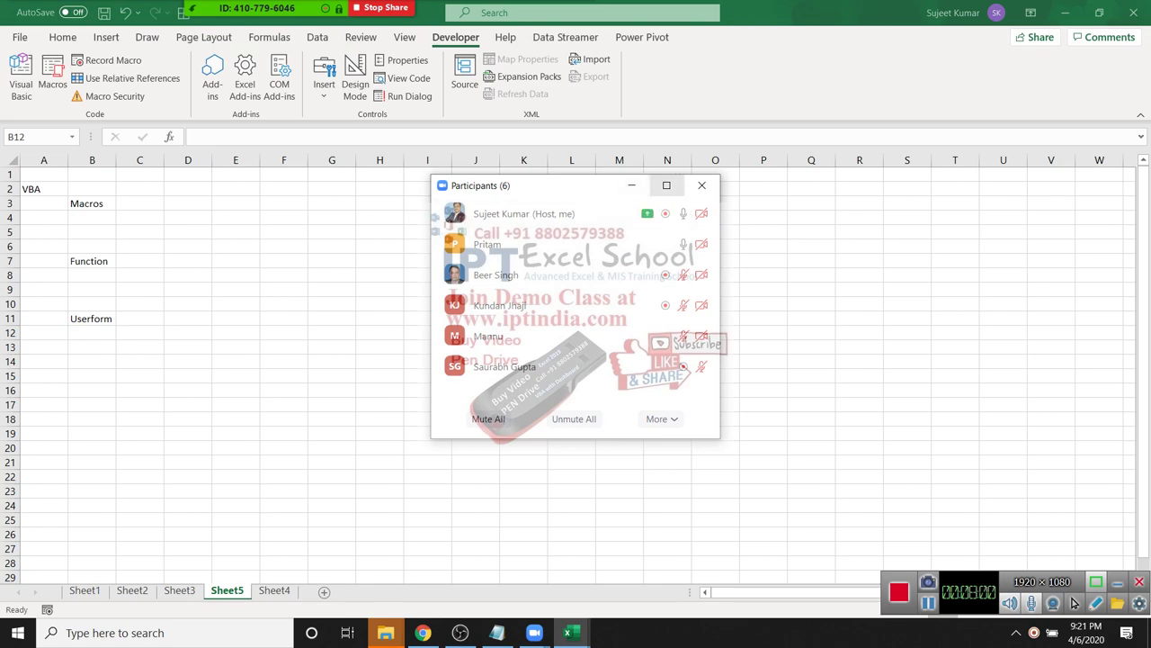
left_click(701, 185)
Select the 87.37 cell D5 on Sheet4, then switch to the Visual Basic editor.
left_click(92, 203)
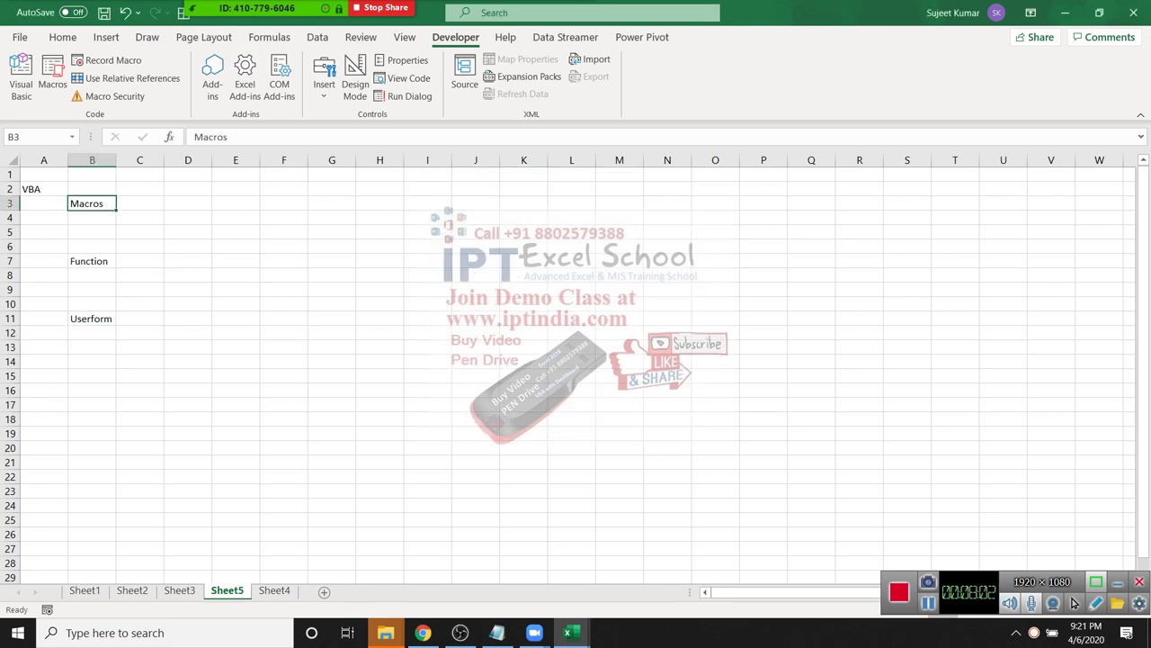
left_click(275, 590)
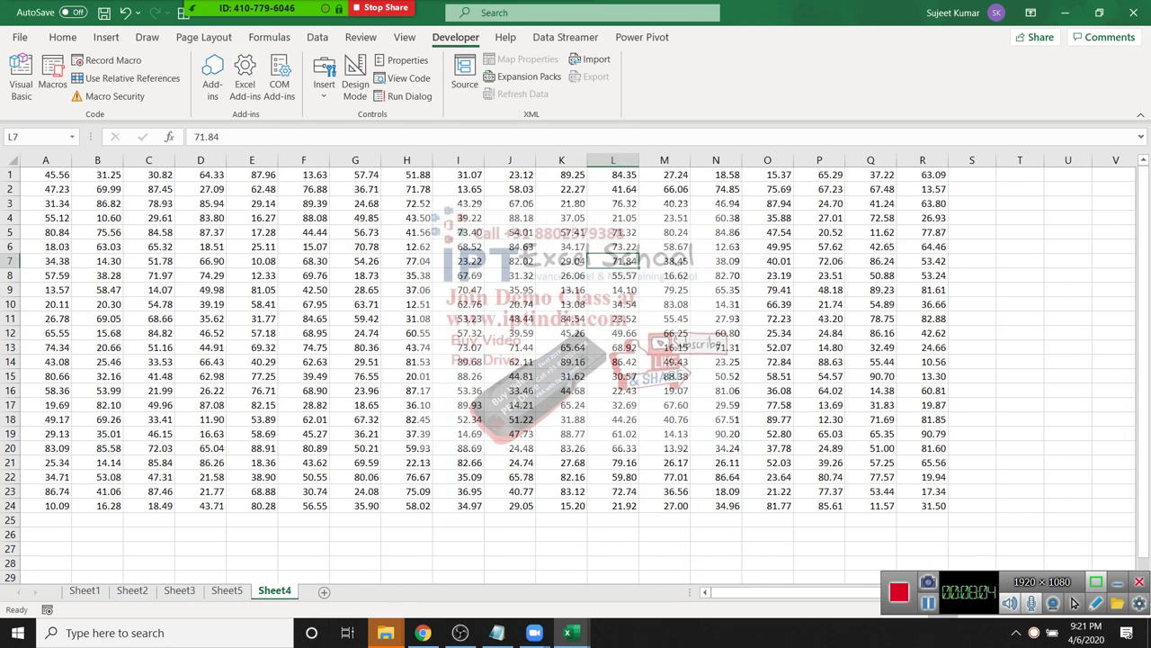
left_click(200, 232)
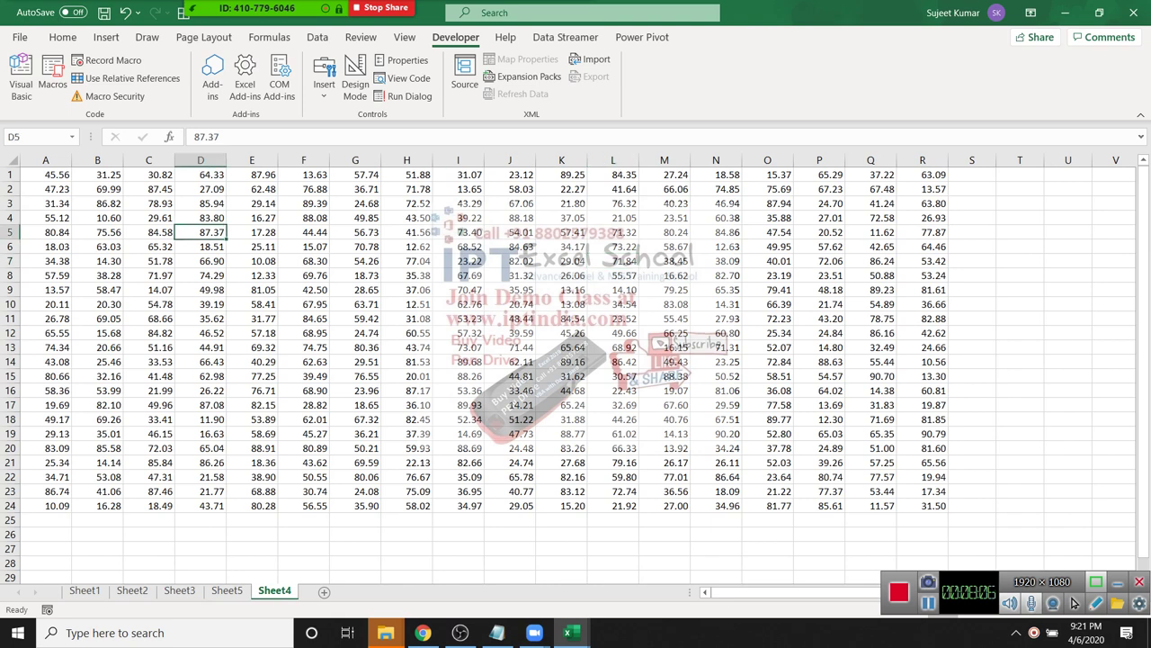
key("alt+Tab")
key("alt+Tab")
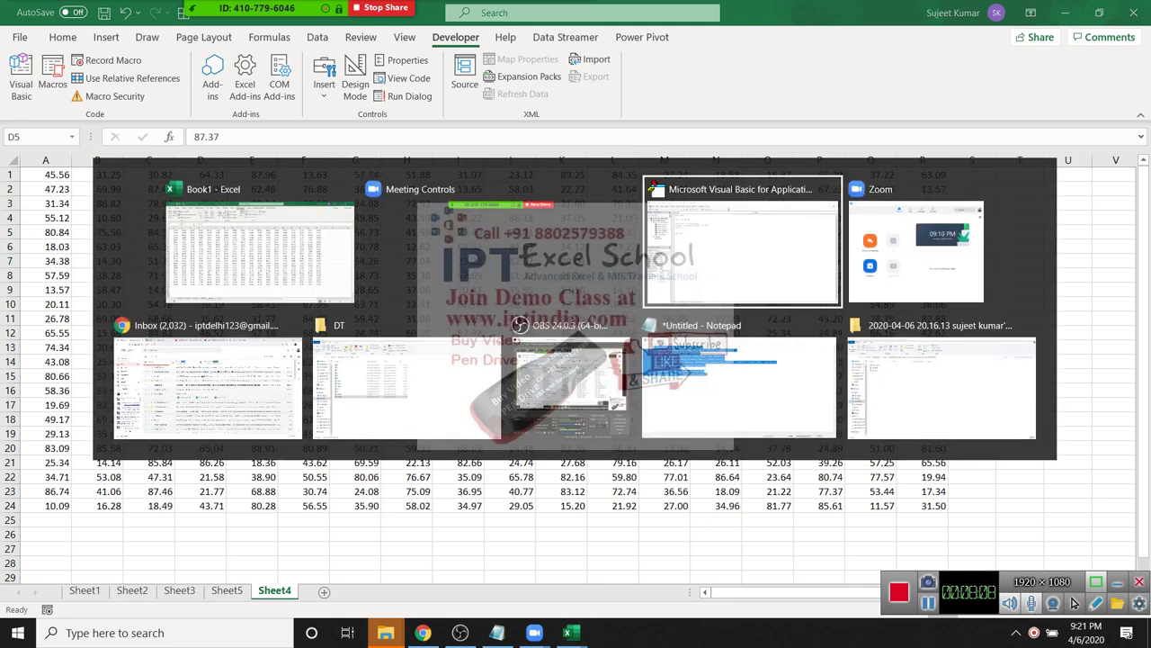
key("shift+Up")
key("shift+Up")
key("shift+Up")
Highlight the rnd macro's For Each loop and r.Value assignment, then select all the code.
key("ctrl+shift+Home")
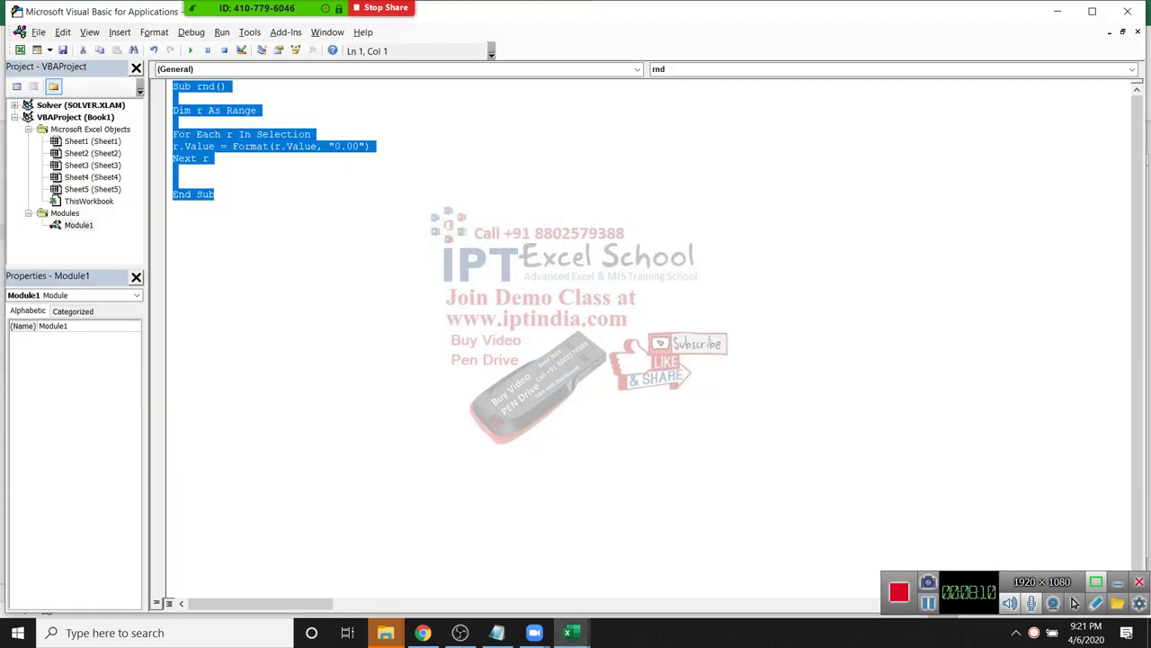
left_click_drag(196, 134, 259, 134)
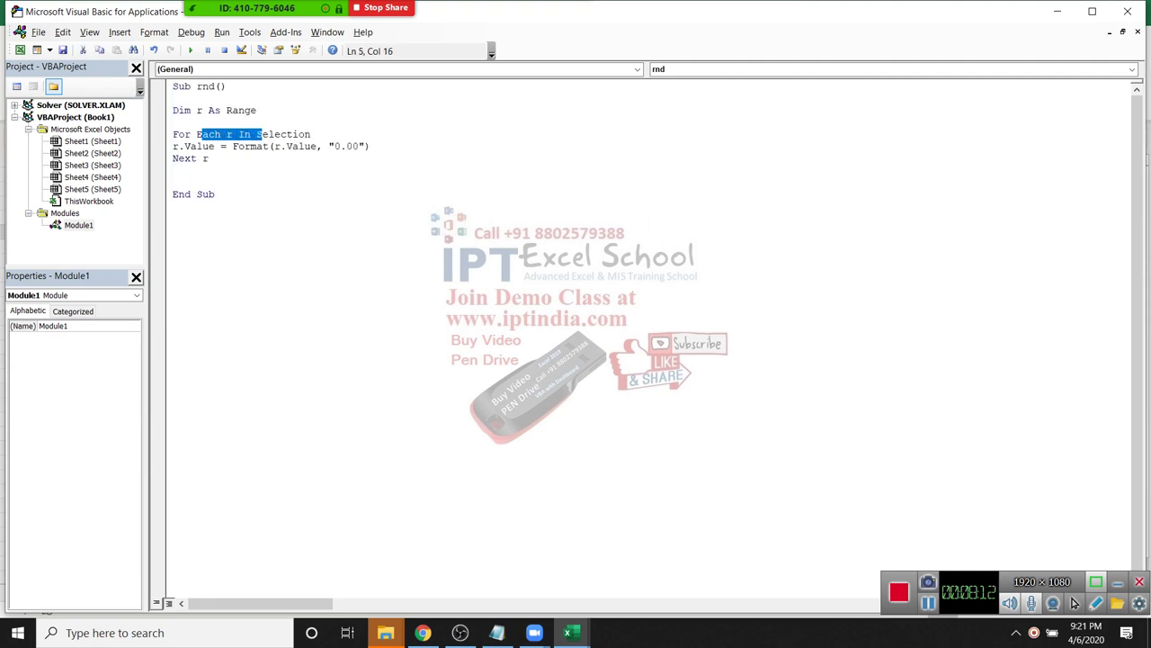
left_click(209, 158)
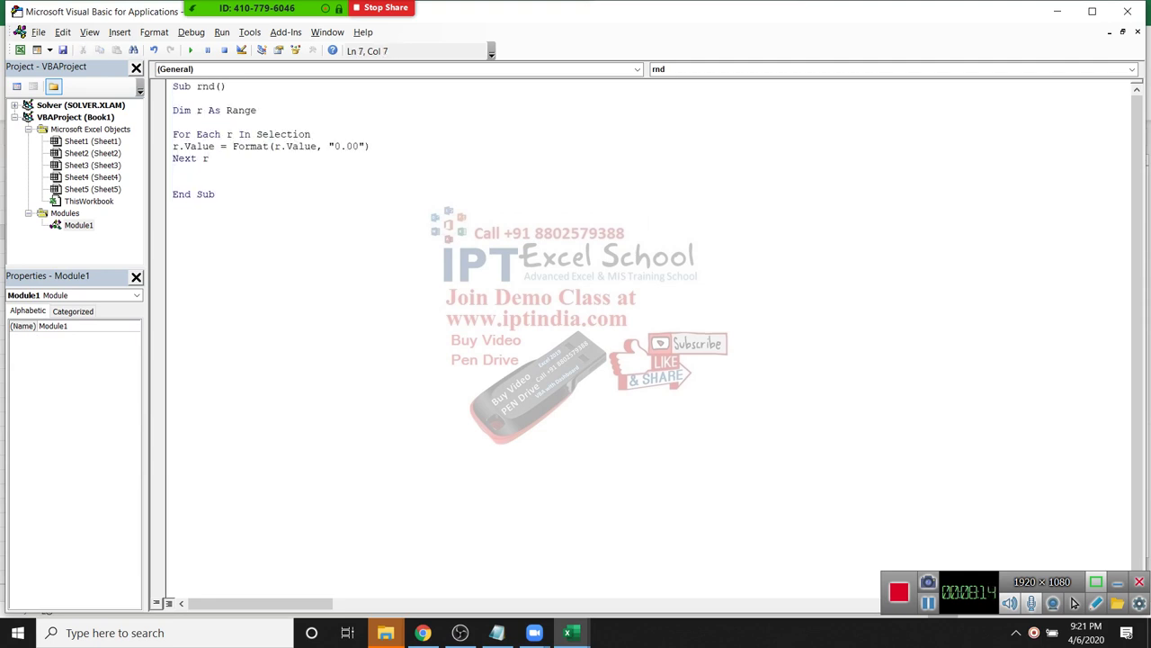
mouse_move(221, 146)
left_mouse_down()
mouse_move(173, 145)
mouse_move(370, 146)
left_mouse_up()
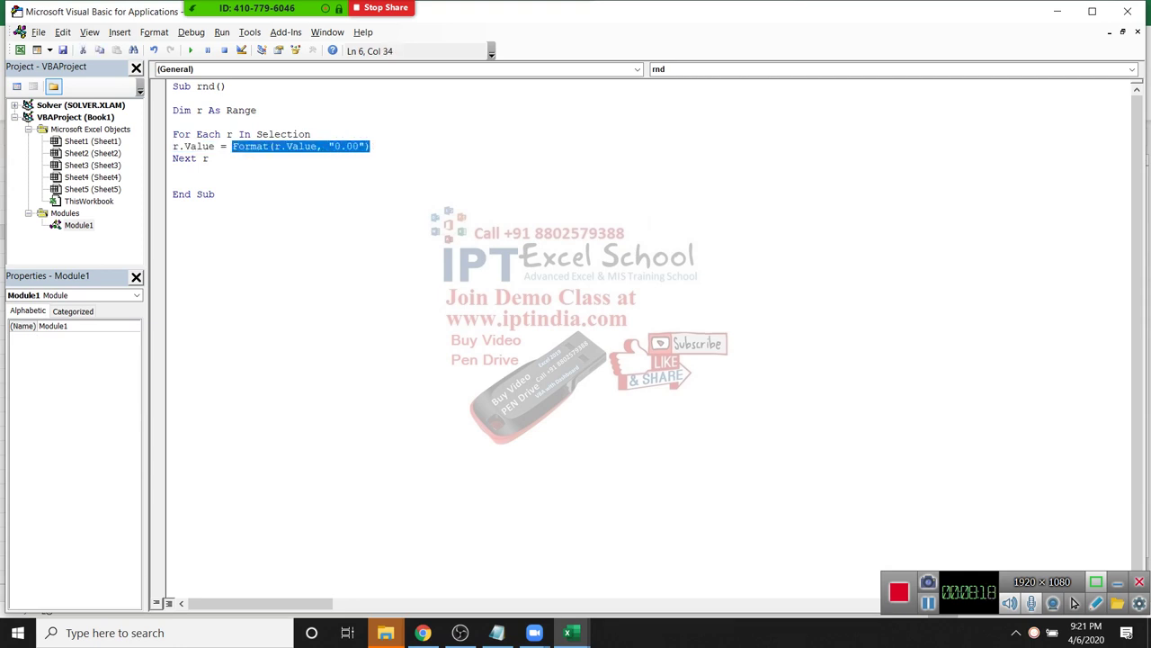
key("ctrl+a")
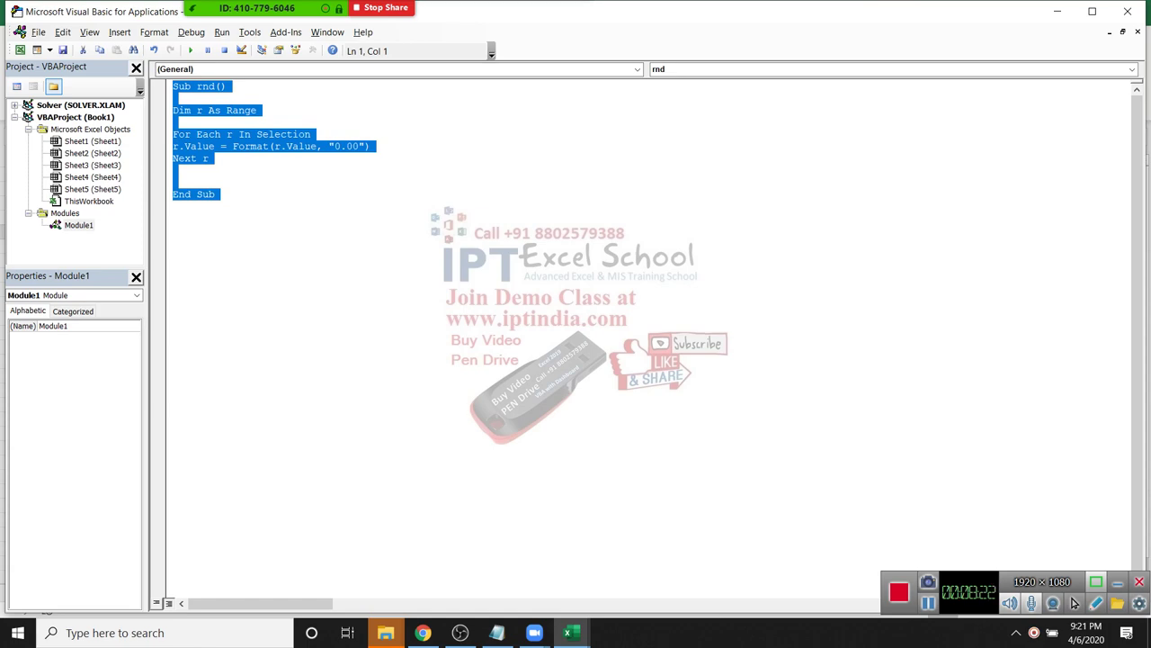
Return to Excel and open Sheet5.
key("alt+F11")
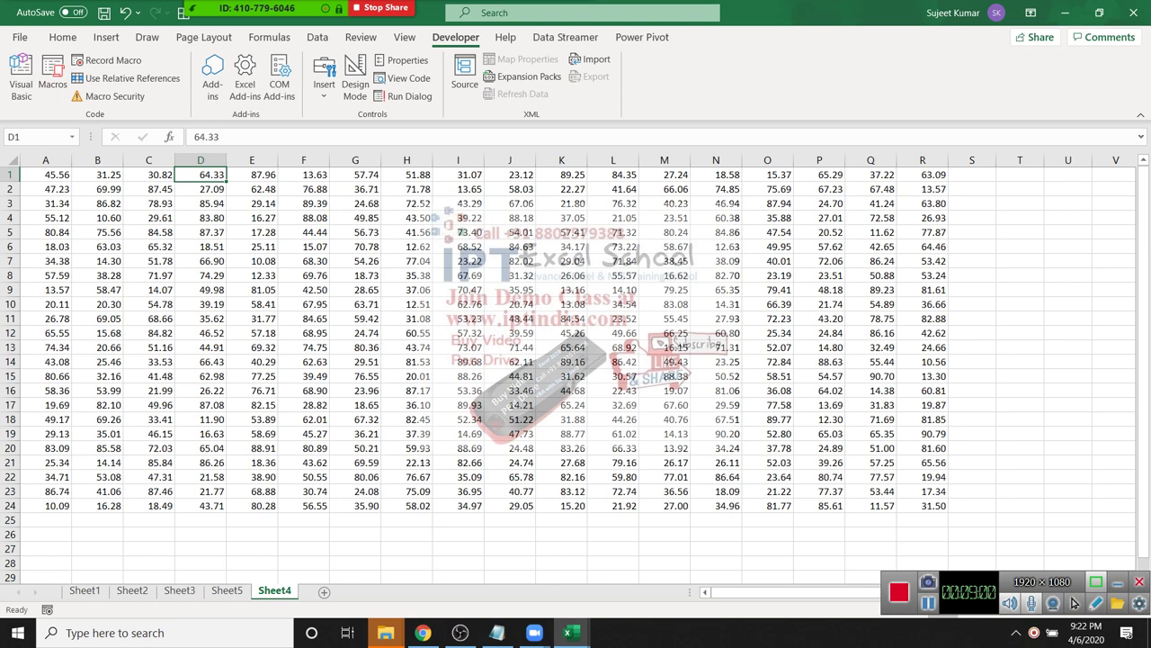
left_click(227, 591, "ctrl")
left_click(200, 576)
Make only Sheet5 active and start a =vl formula in cell E7.
key("ctrl+Page_Up")
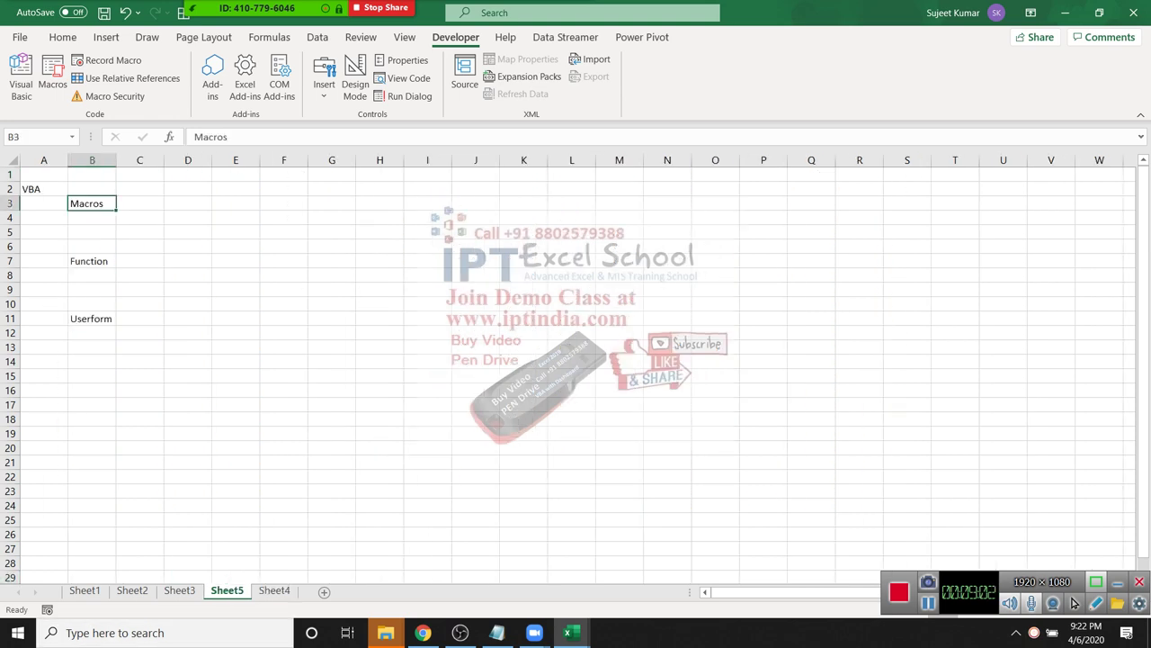
key("Down")
key("Down")
key("Down")
key("Down")
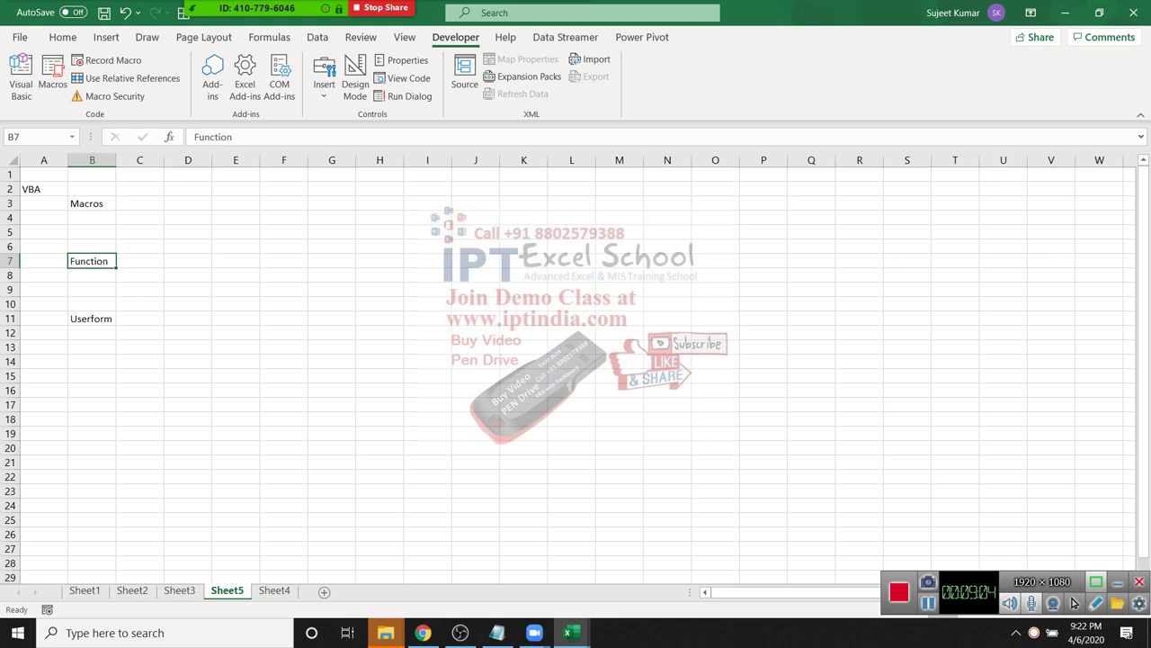
key("Right")
key("Right")
key("Right")
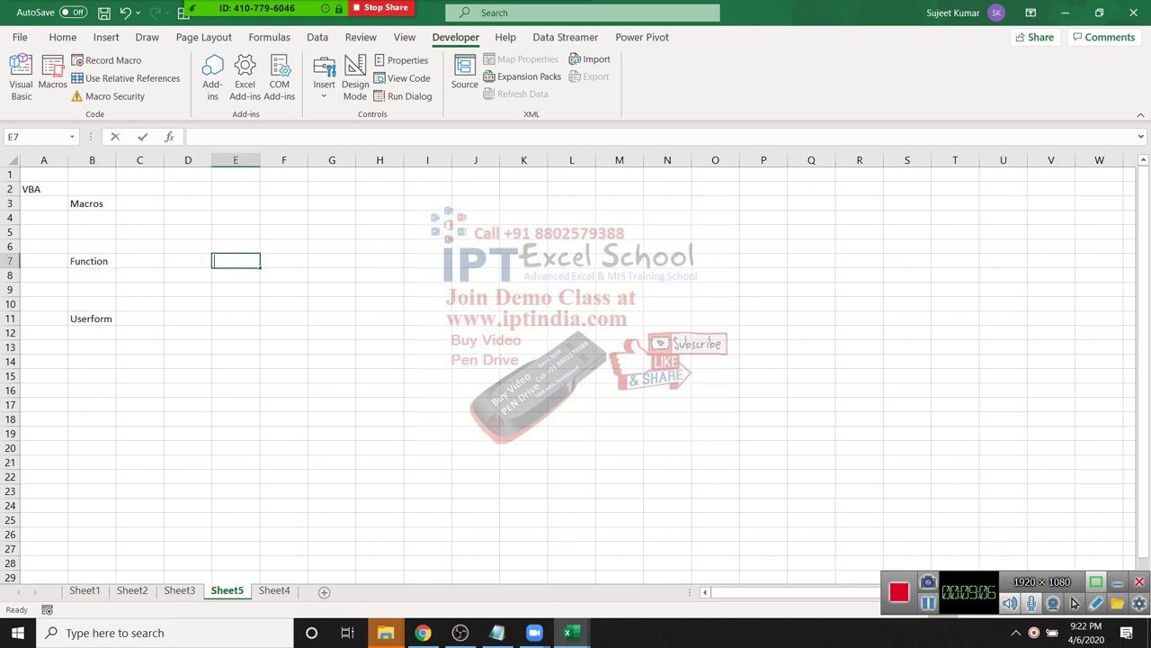
type("=vl")
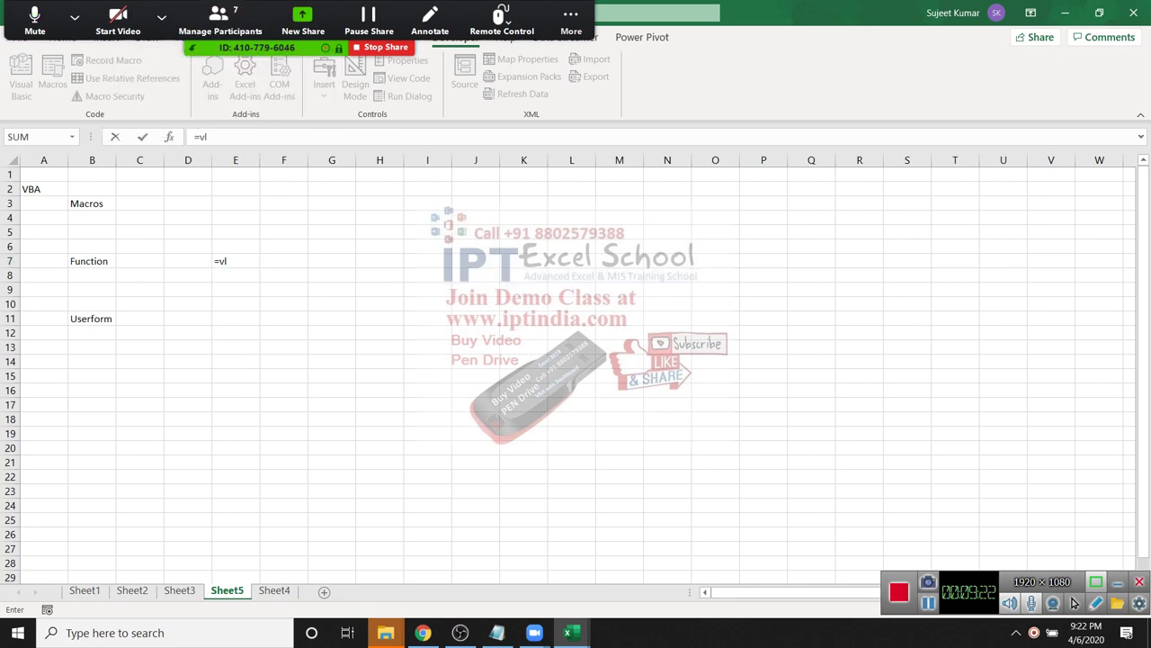
Cancel the unfinished VLOOKUP formula in E7 and switch to the VBA editor.
key("alt+u")
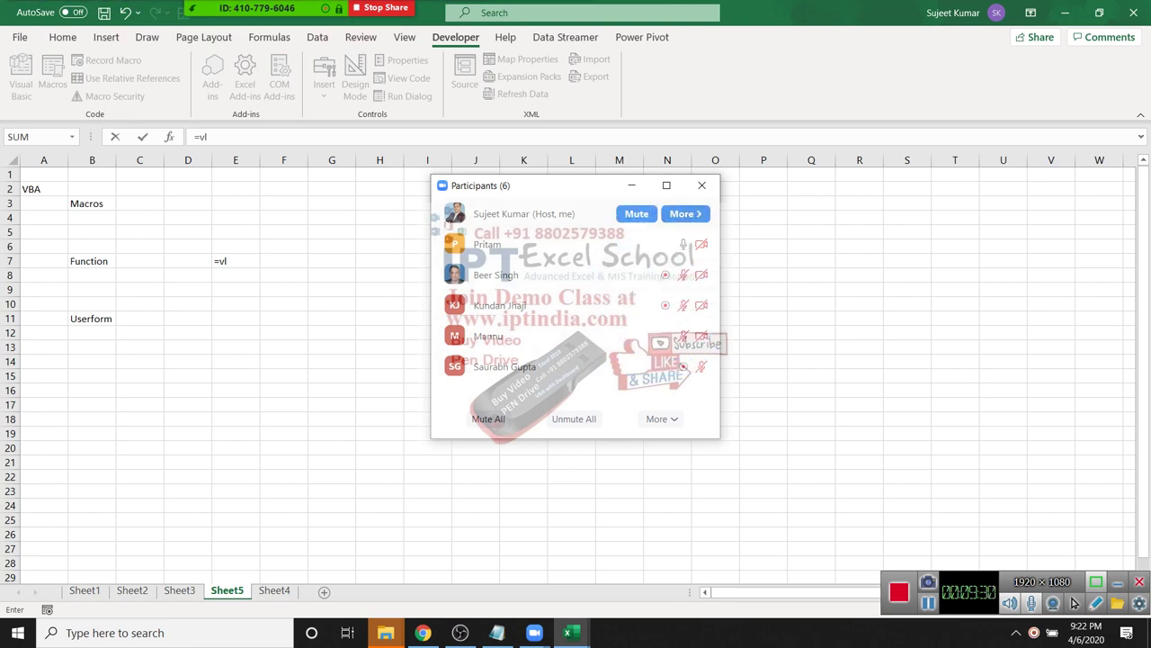
left_click(701, 186)
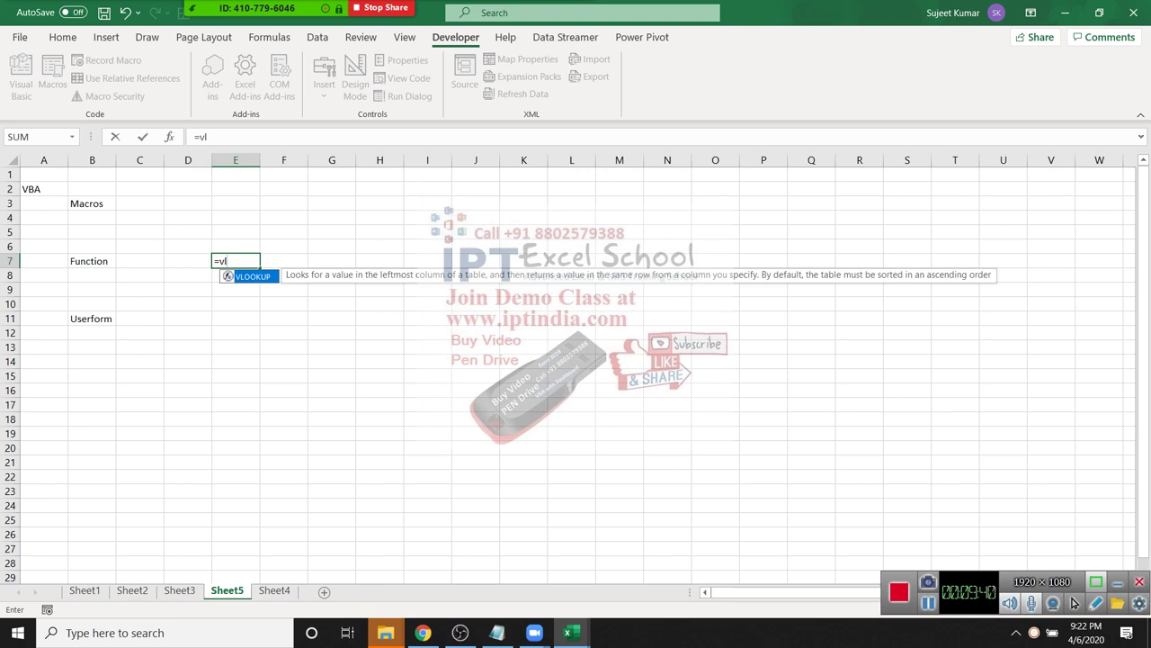
key("Escape")
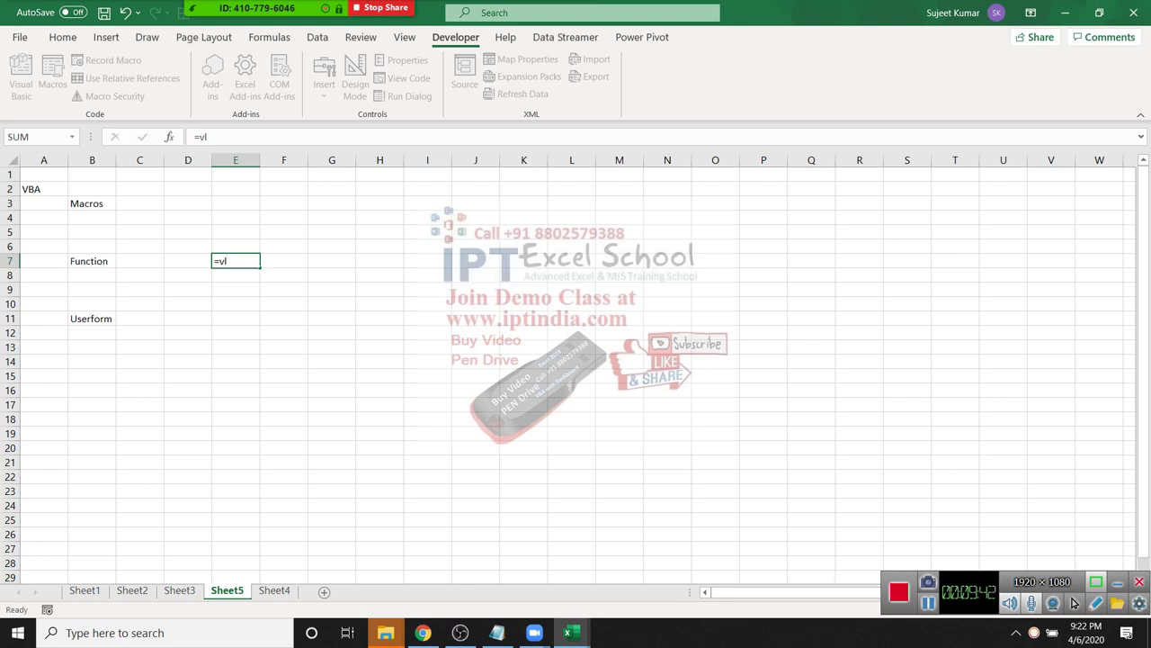
key("Escape")
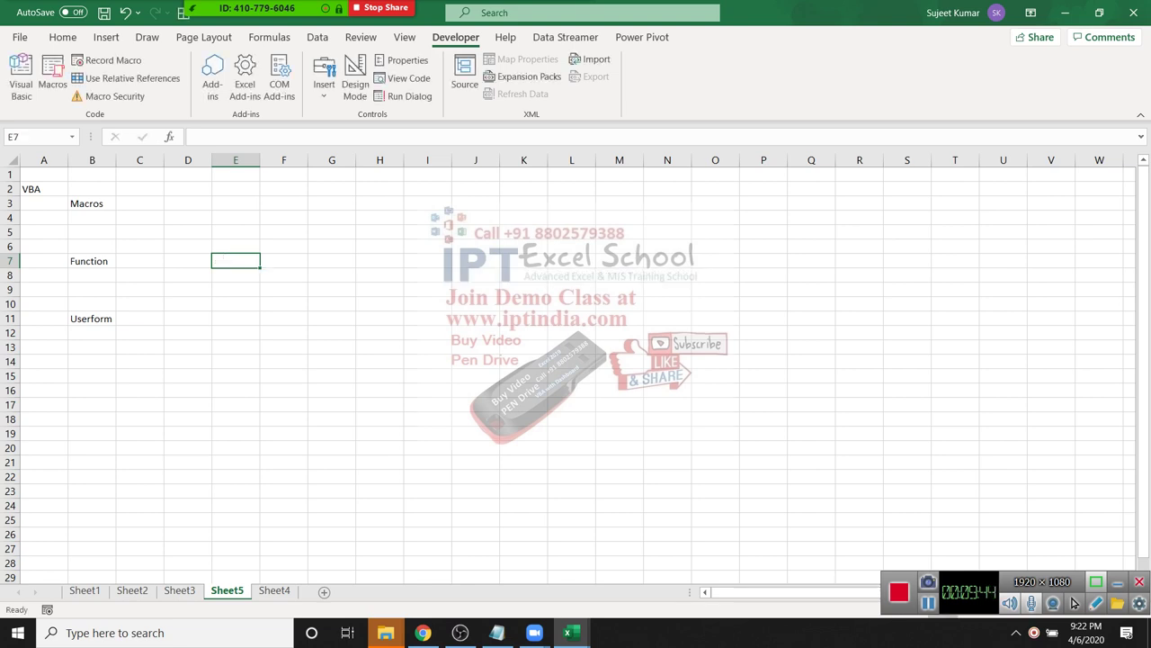
left_click(1074, 603)
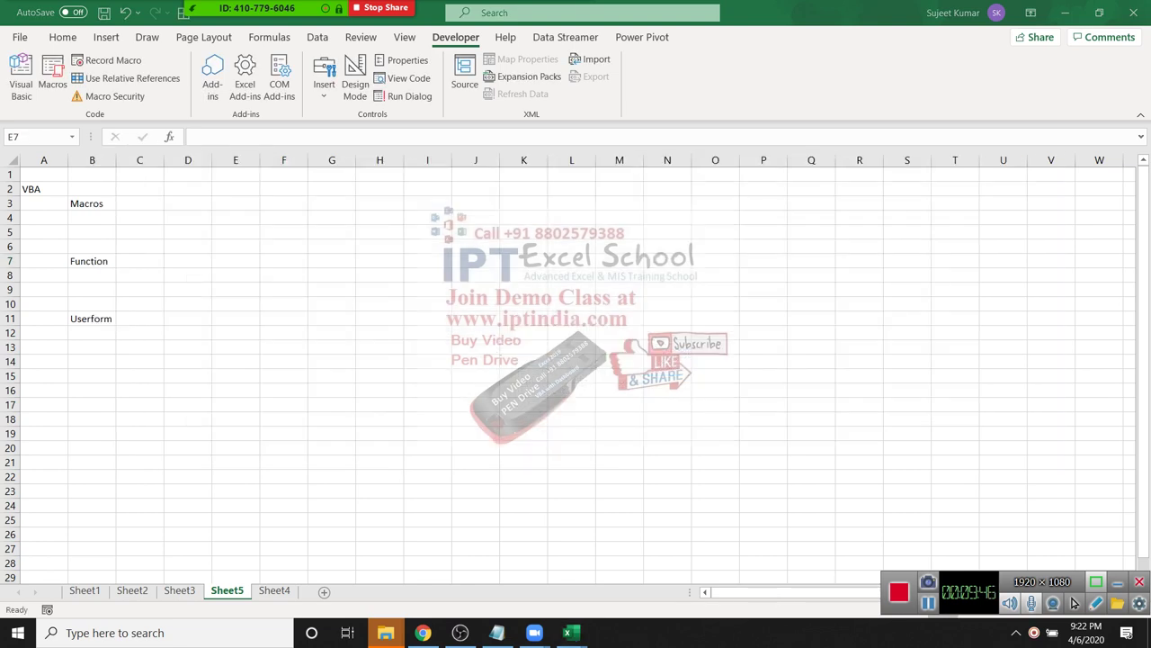
key("alt+Tab")
Back in Excel, select B3:B6, return to Macros in B3, then jump to D7.
key("alt+Tab")
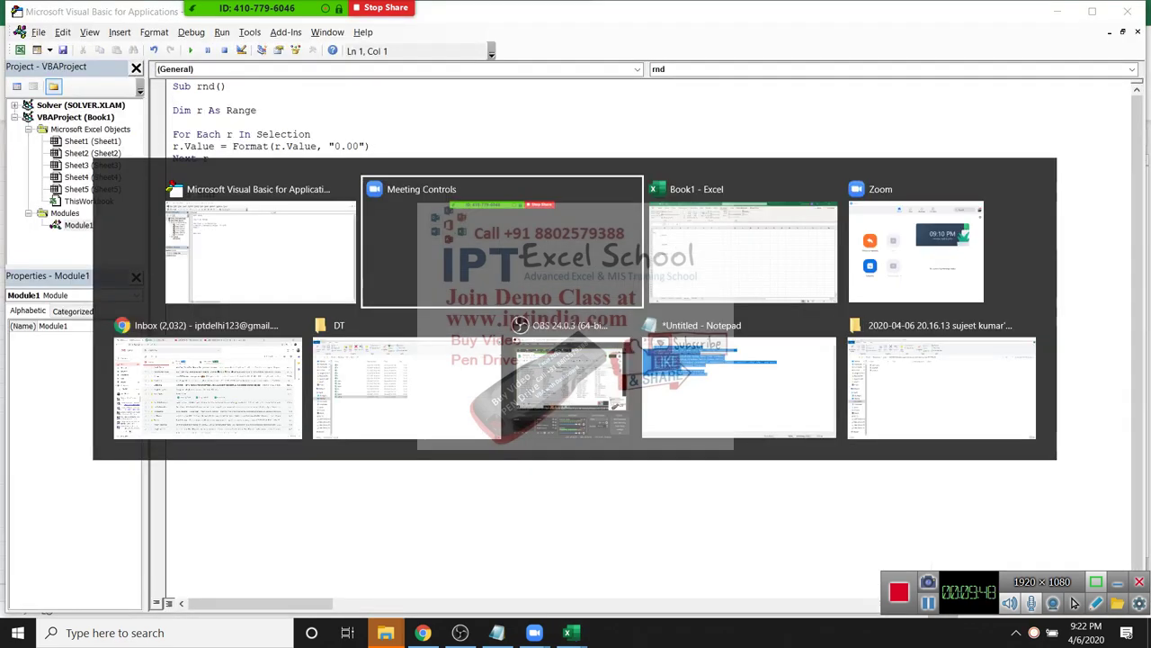
key("alt+Tab")
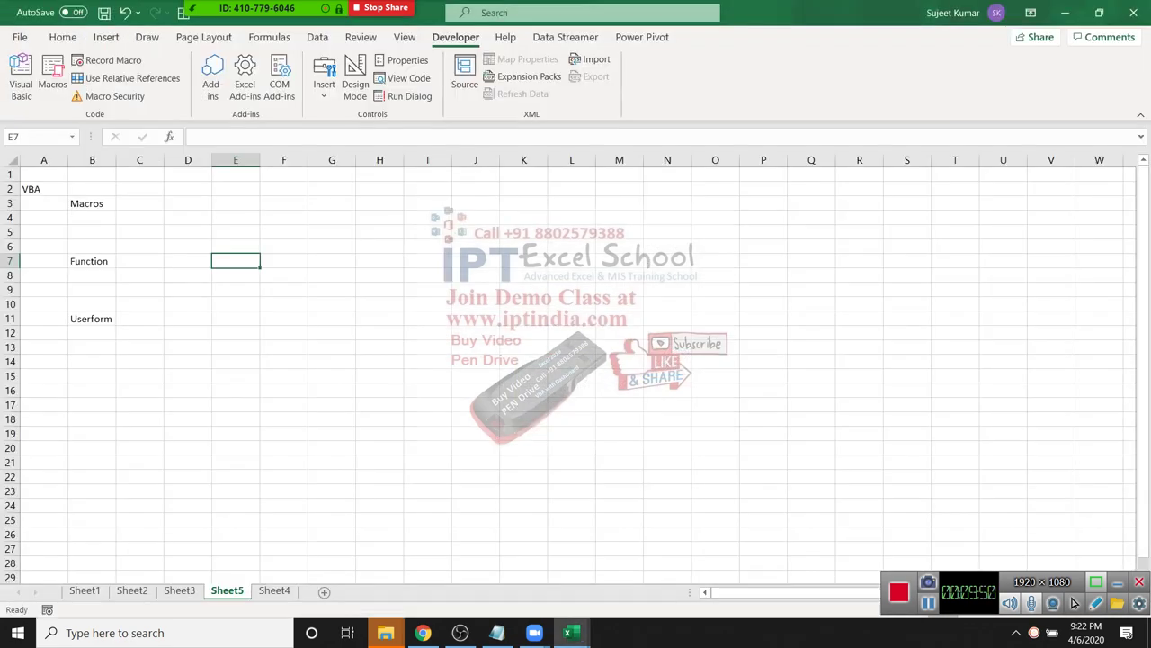
left_click_drag(188, 261, 284, 261)
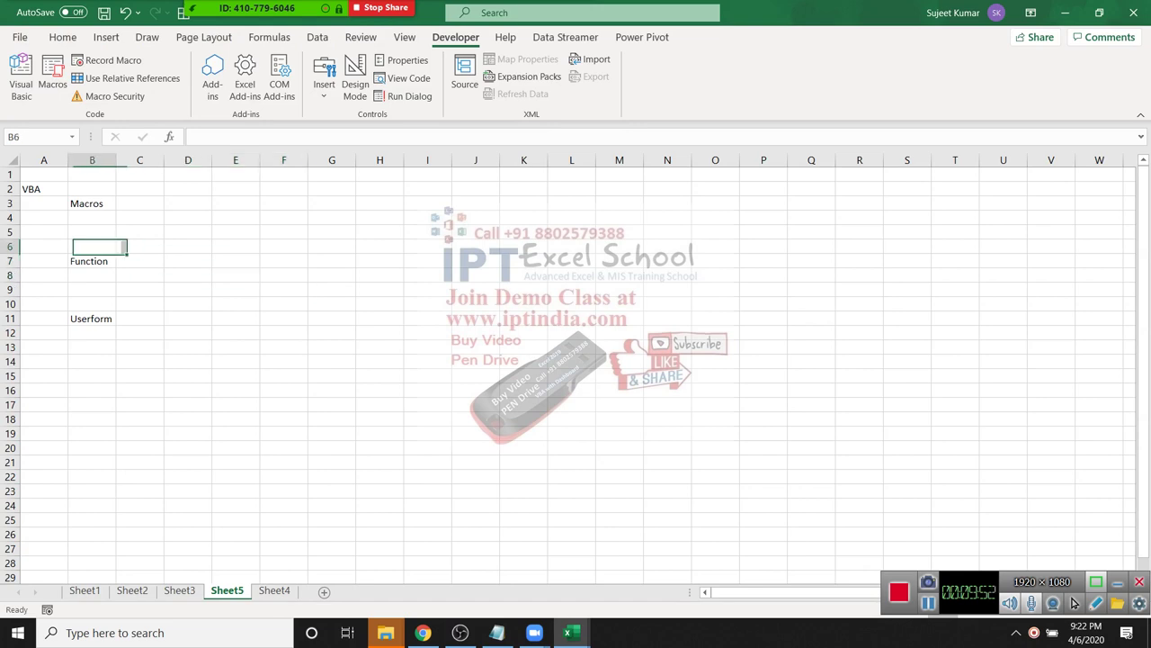
left_click_drag(92, 247, 92, 203)
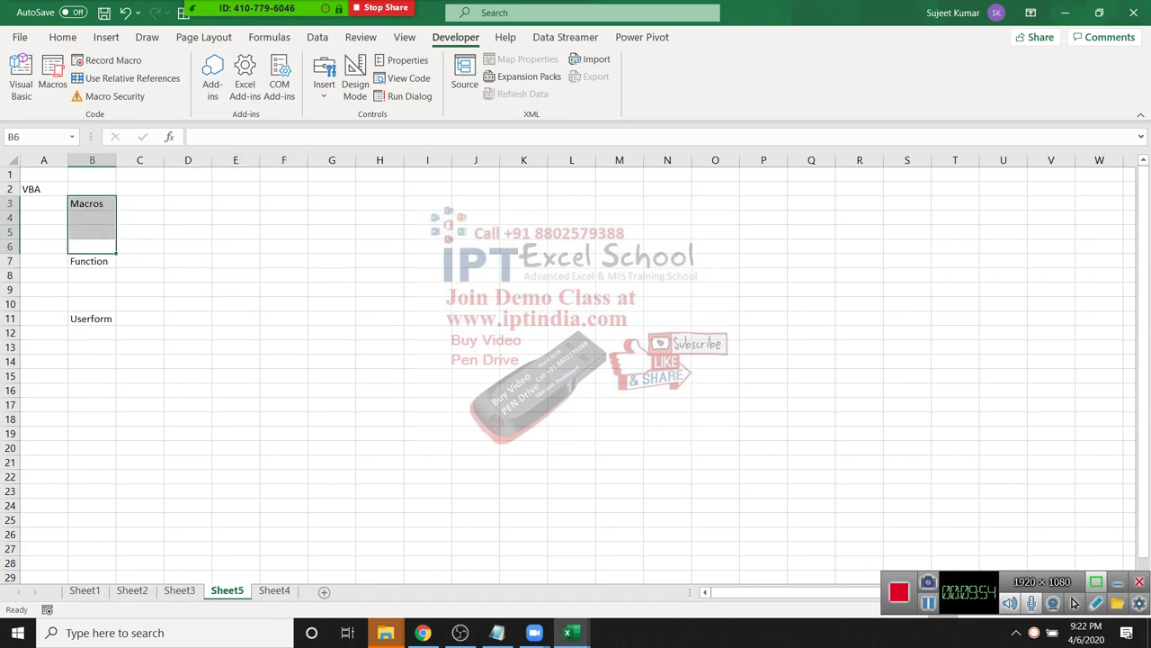
key("ctrl+Up")
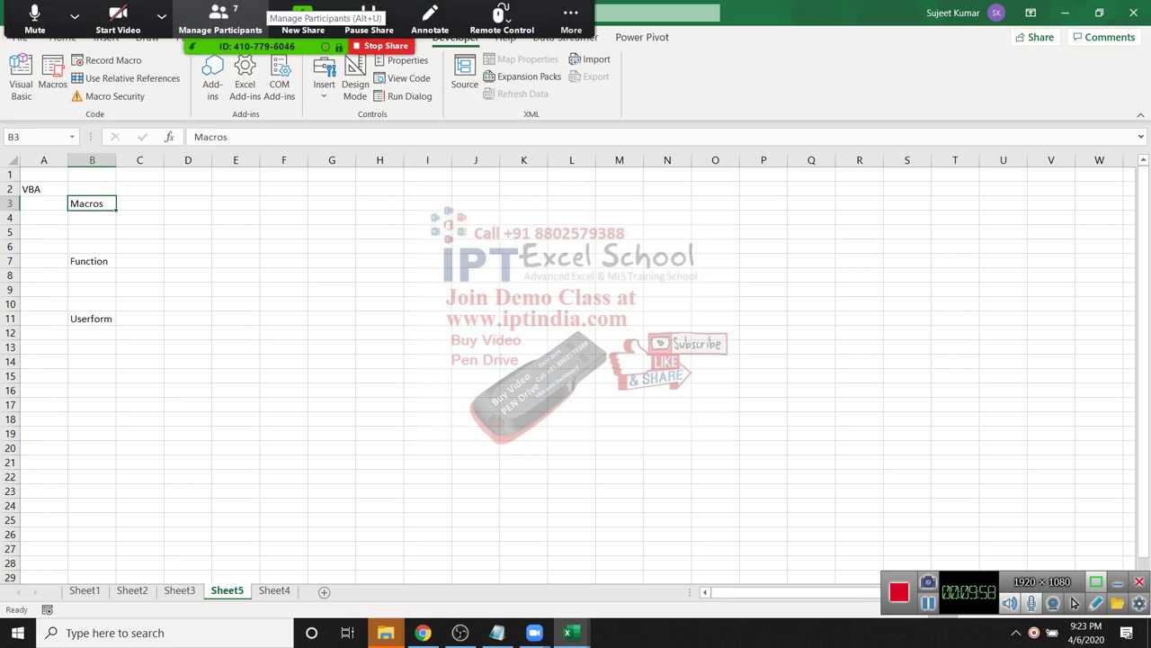
key("alt+u")
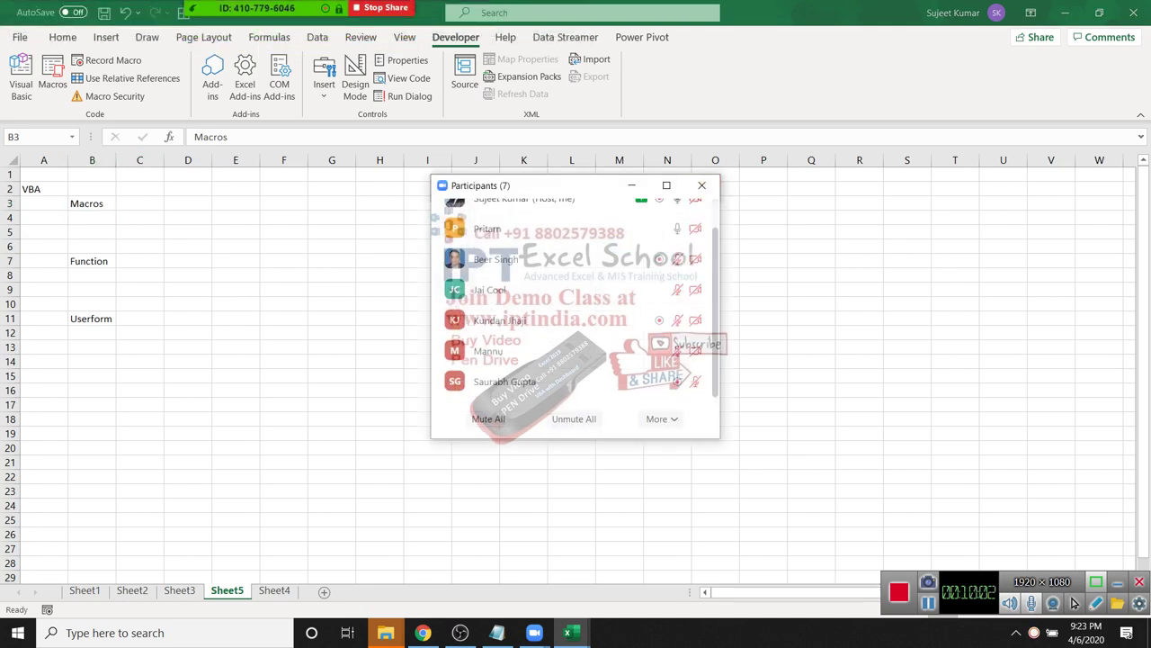
left_click(702, 185)
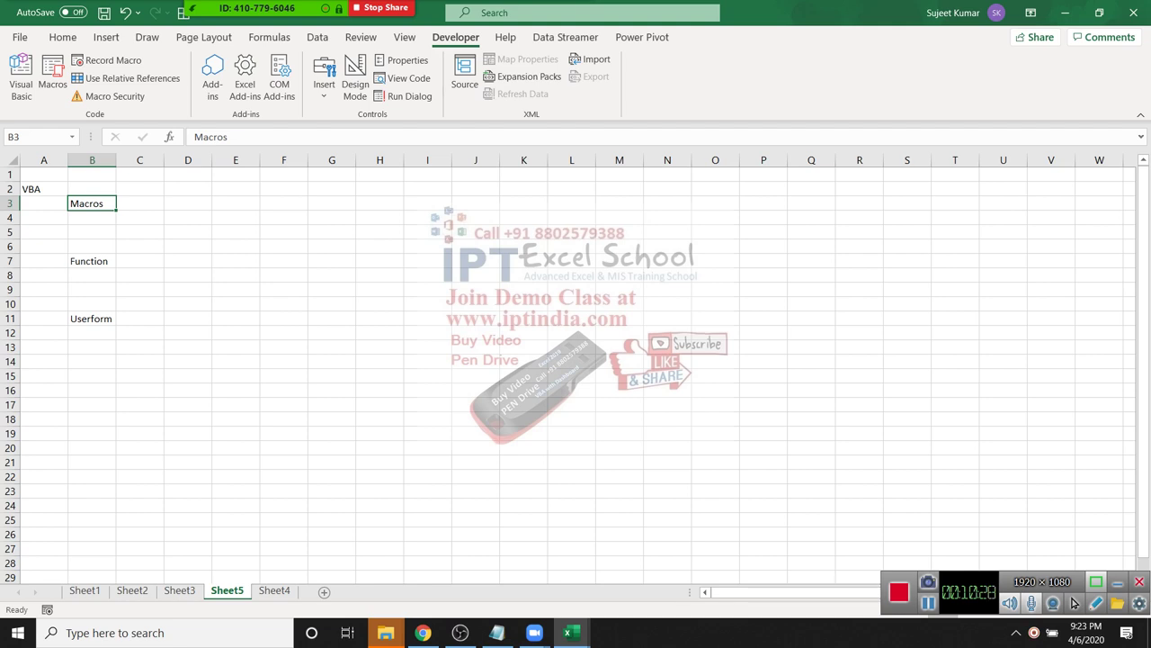
key("ctrl+Down")
key("Right")
key("Right")
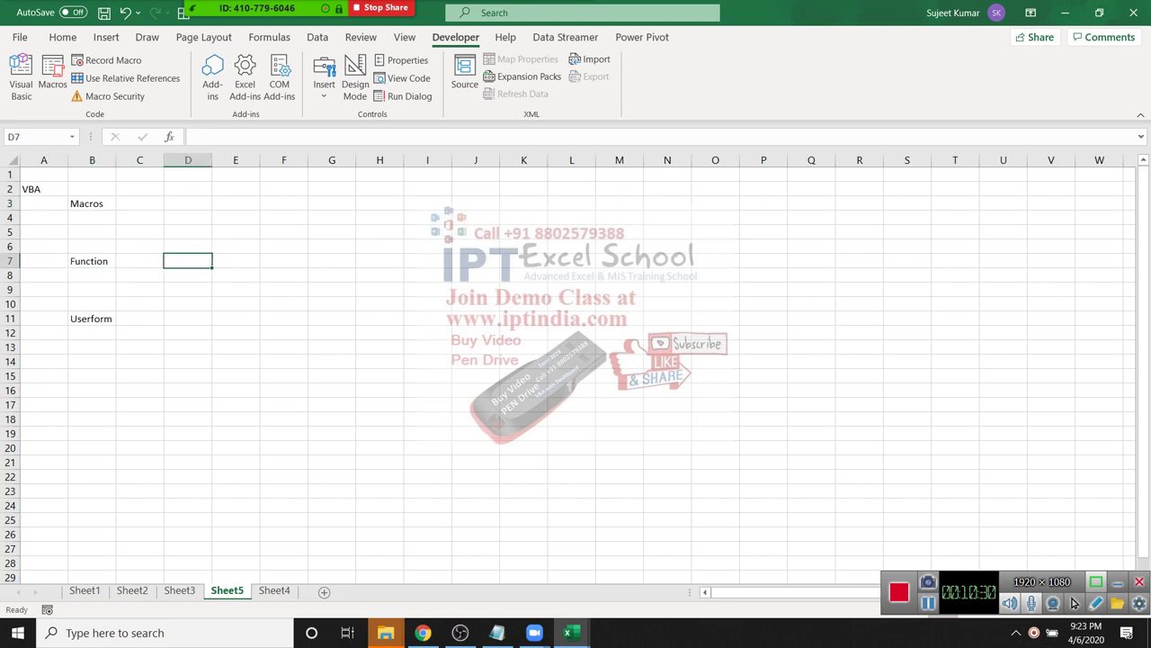
type("=")
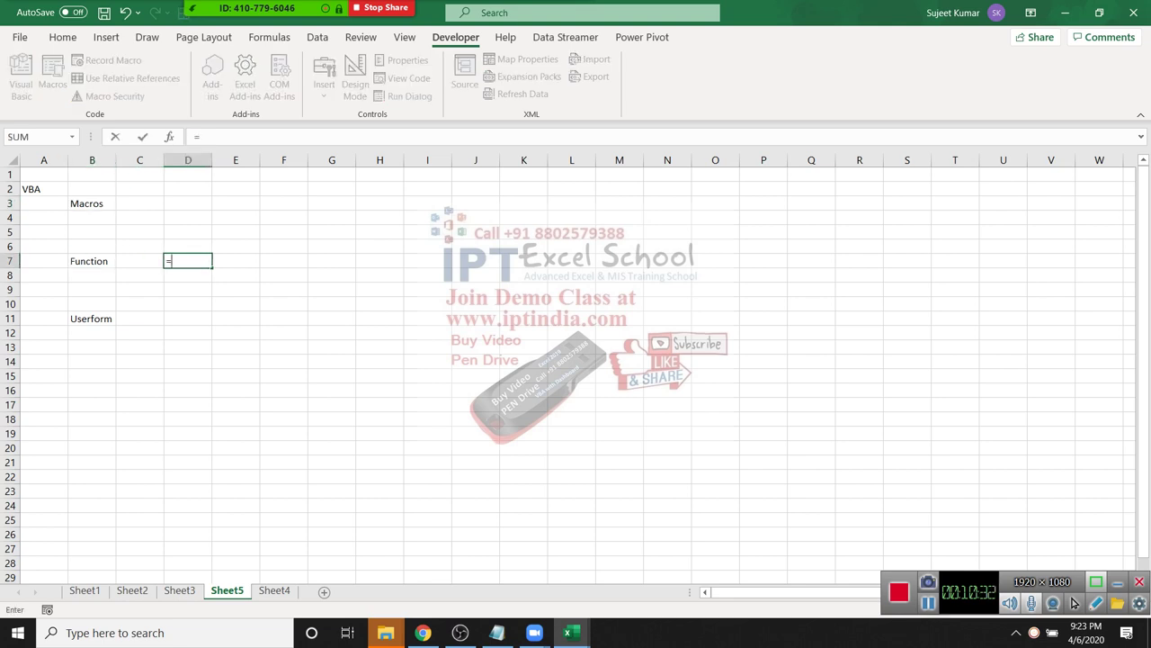
type("vl")
key("BackSpace")
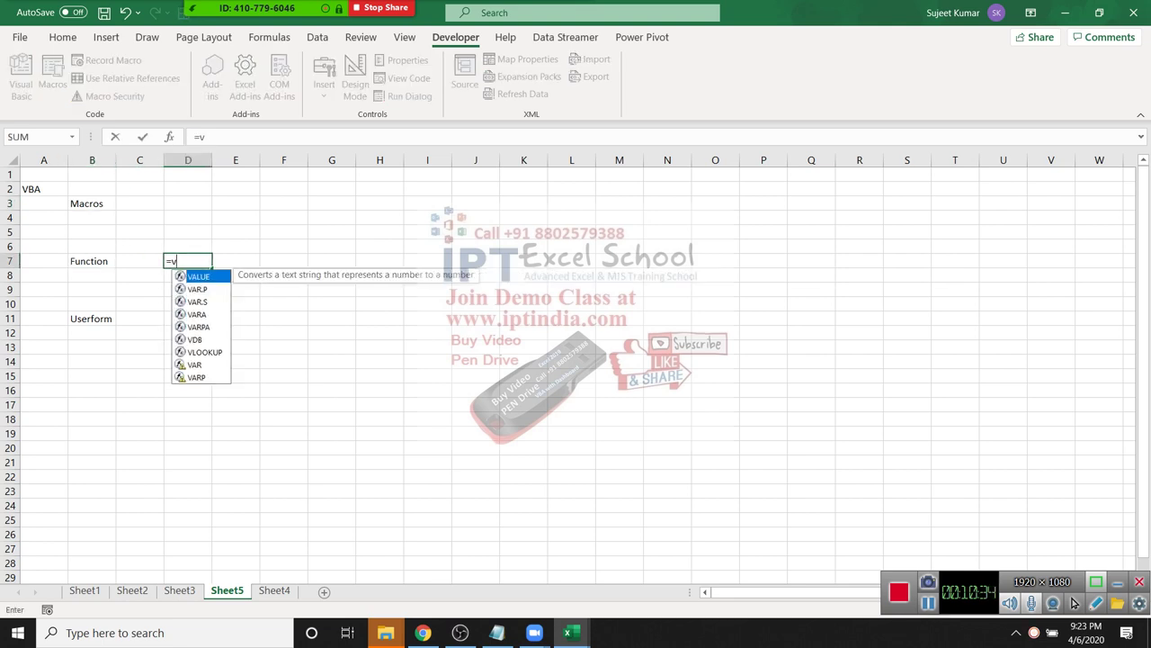
key("BackSpace")
key("Escape")
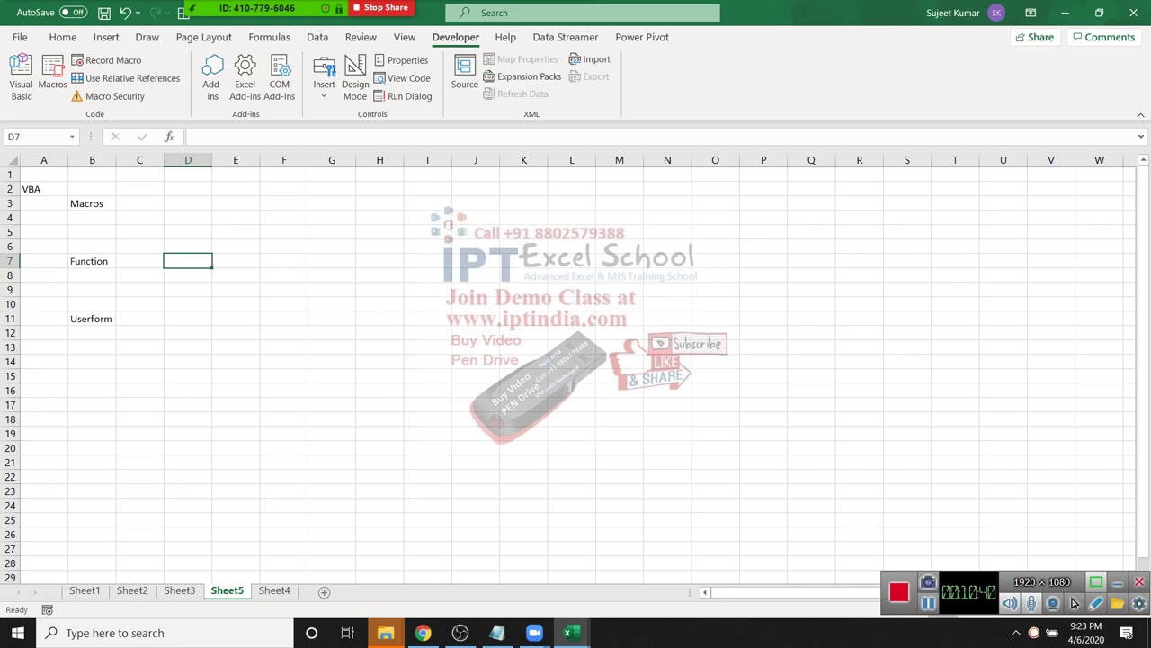
left_click_drag(284, 218, 523, 420)
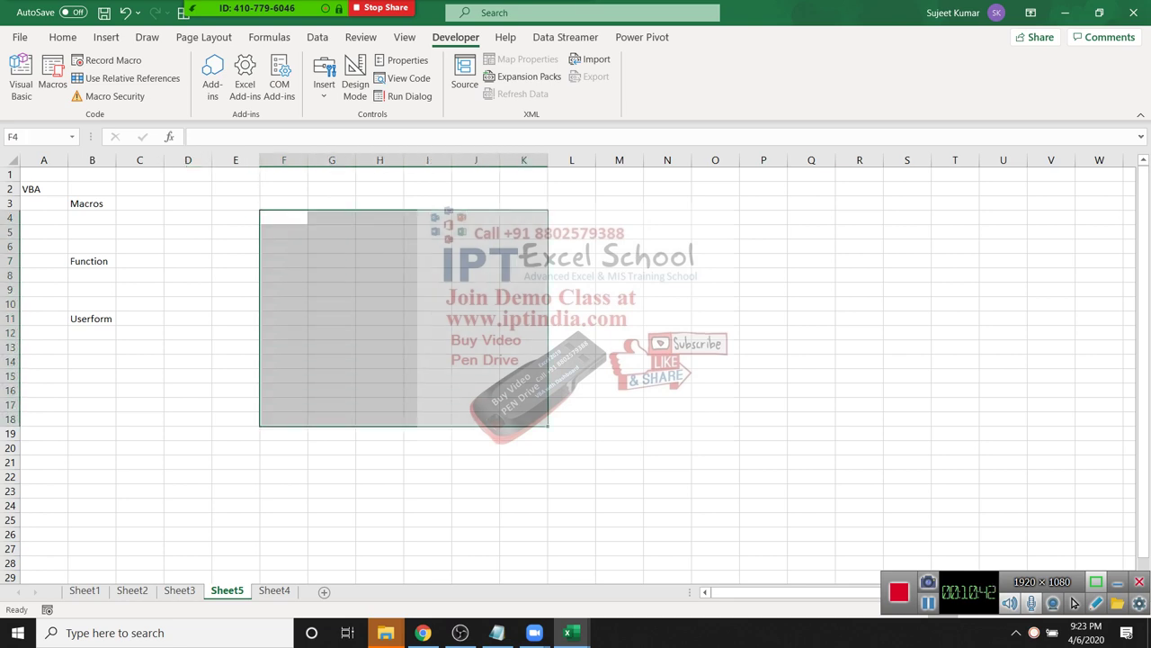
left_click(92, 218)
left_click_drag(139, 218, 332, 189)
left_click(332, 174)
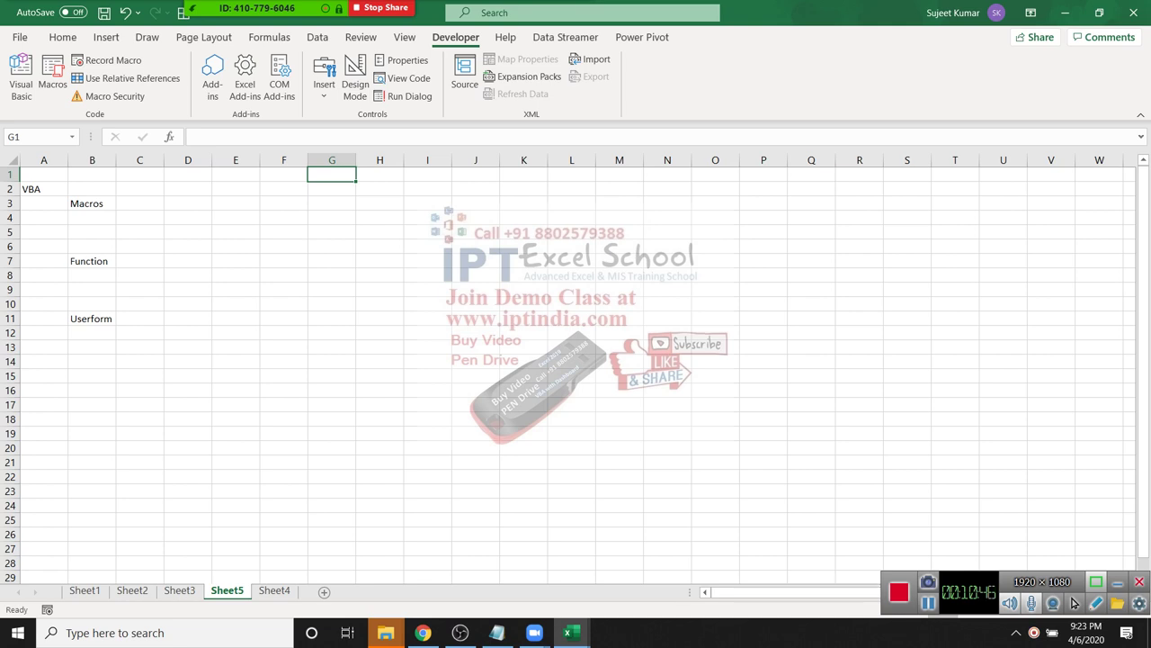
left_click(91, 318)
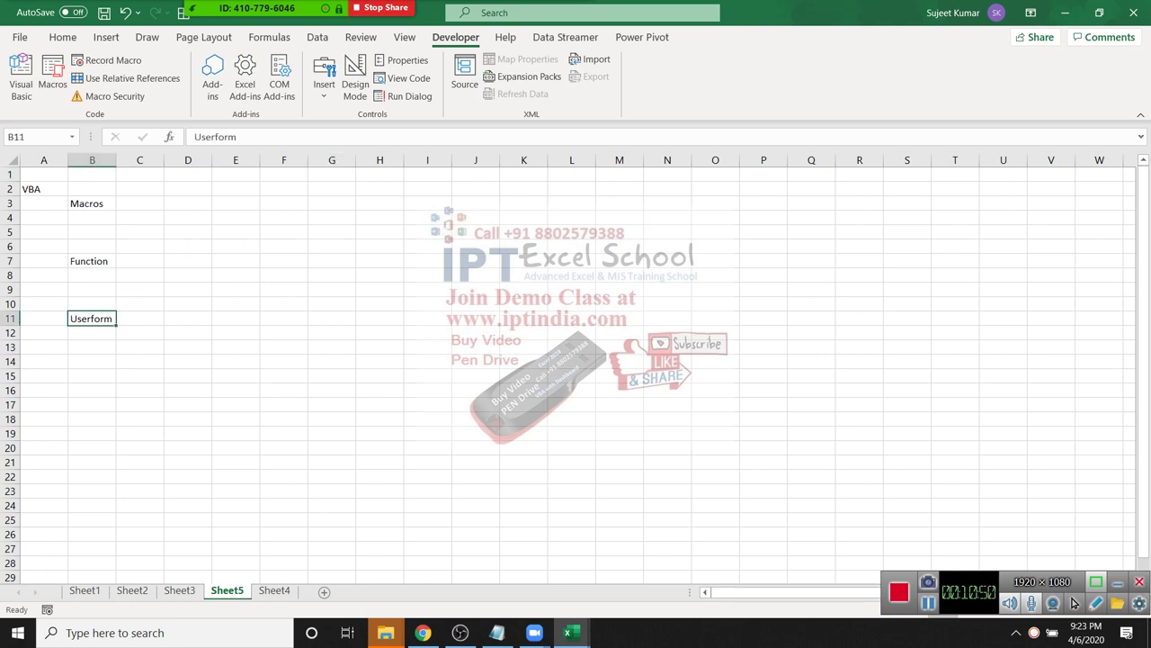
left_click(62, 37)
key("alt+n")
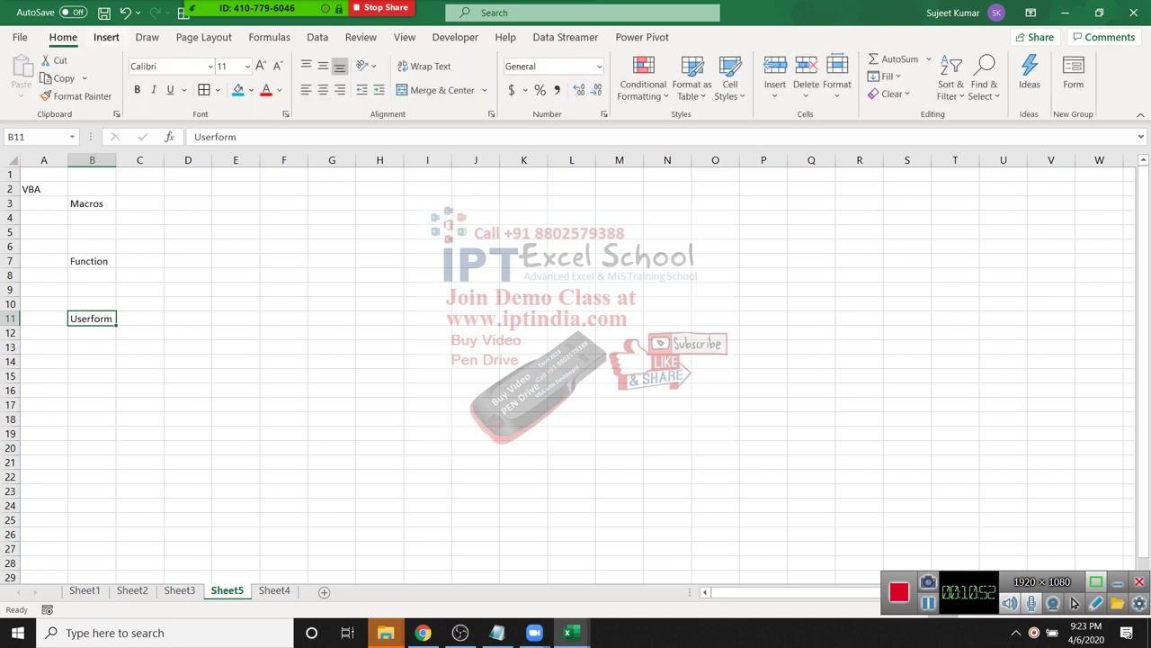
key("s")
key("p")
key("Escape")
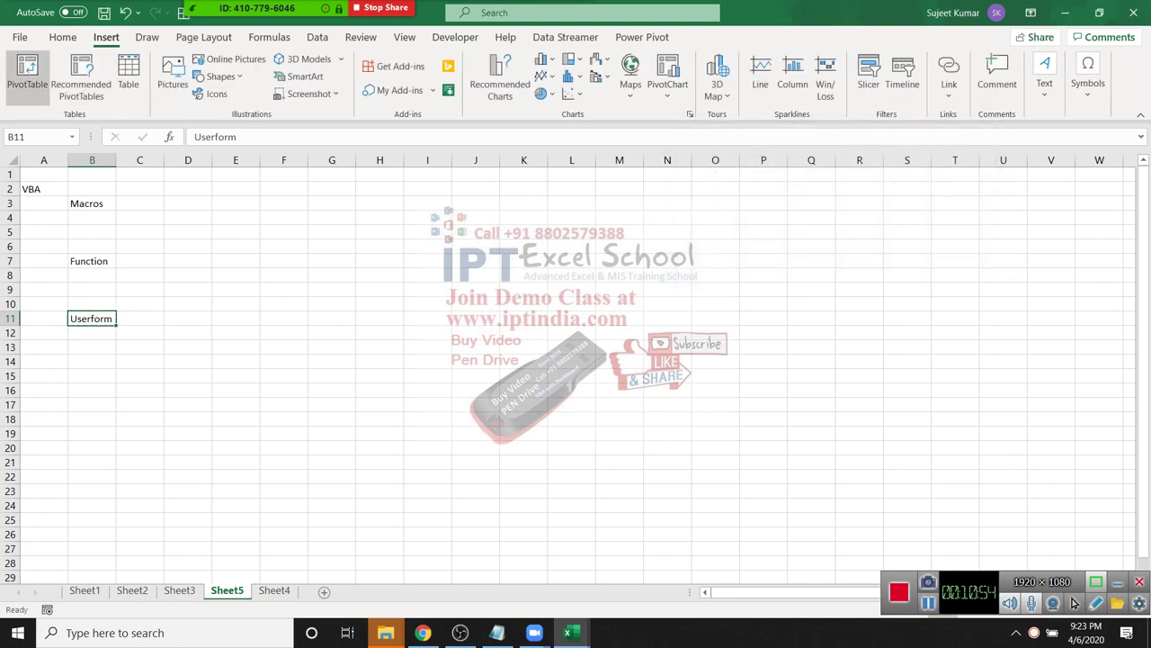
key("alt+n")
key("v")
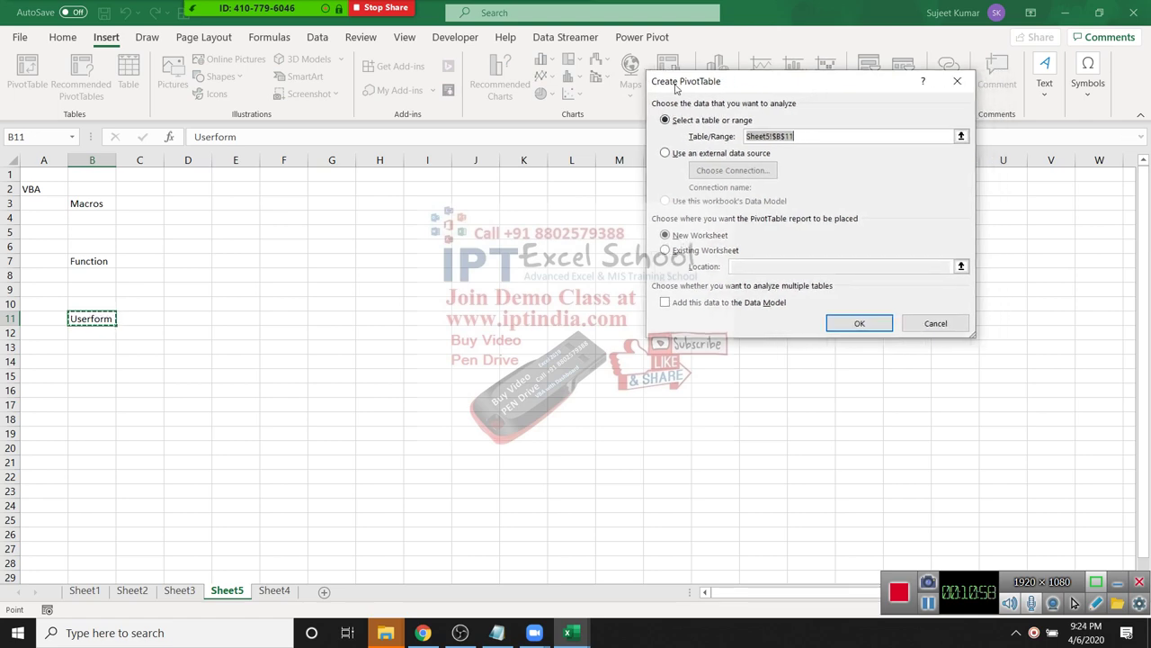
left_click_drag(720, 82, 355, 140)
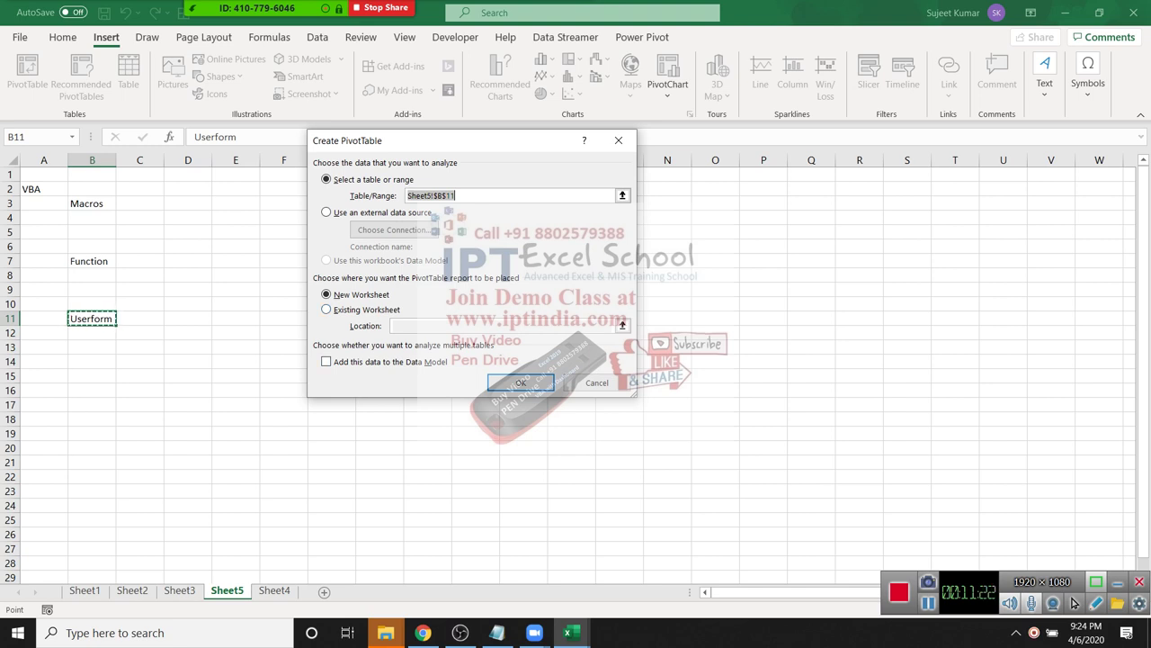
mouse_move(375, 145)
left_mouse_down()
mouse_move(347, 178)
mouse_move(355, 174)
left_mouse_up()
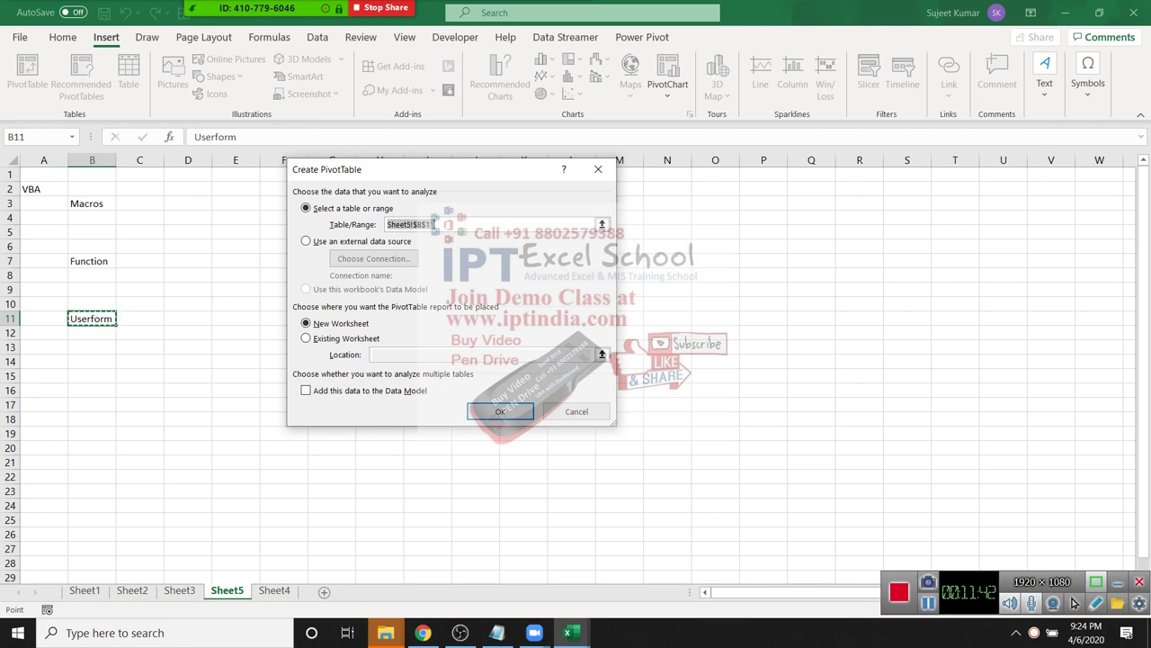
left_click_drag(378, 170, 346, 124)
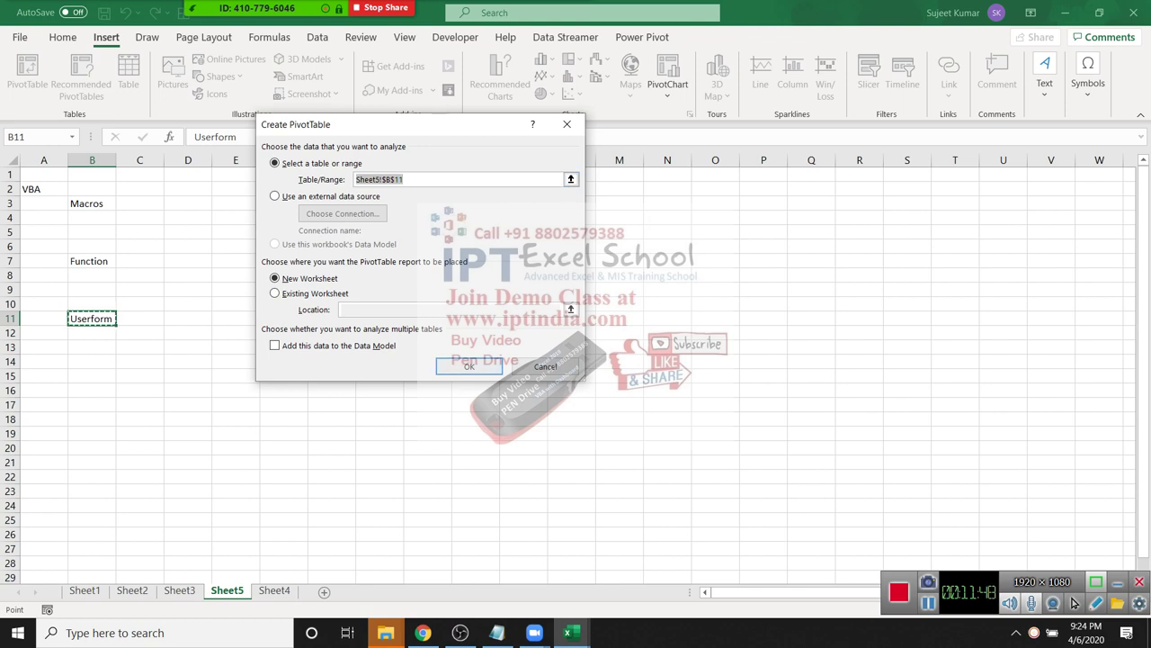
left_click_drag(477, 124, 548, 112)
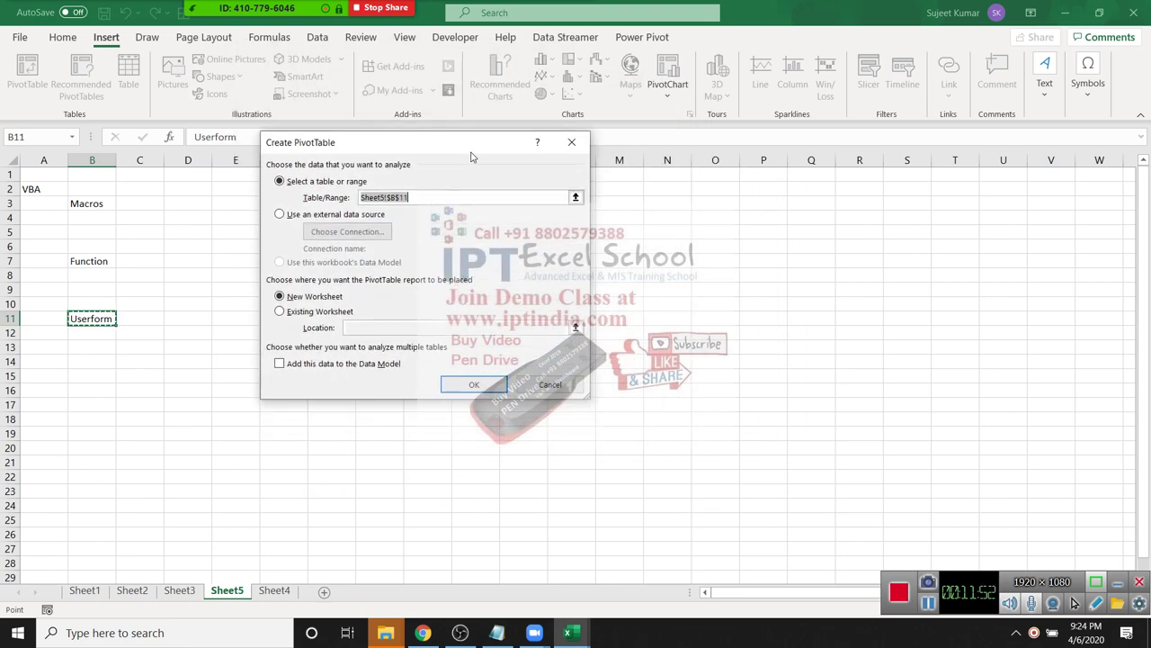
left_click_drag(548, 112, 508, 151)
key("Escape")
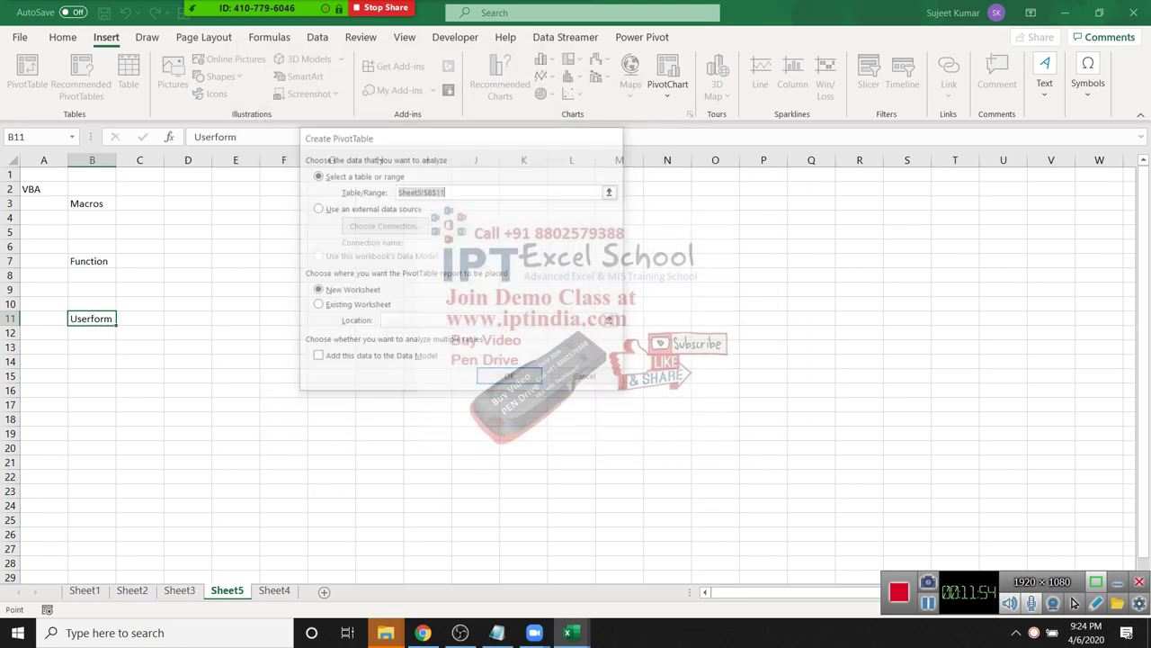
left_click(1074, 603)
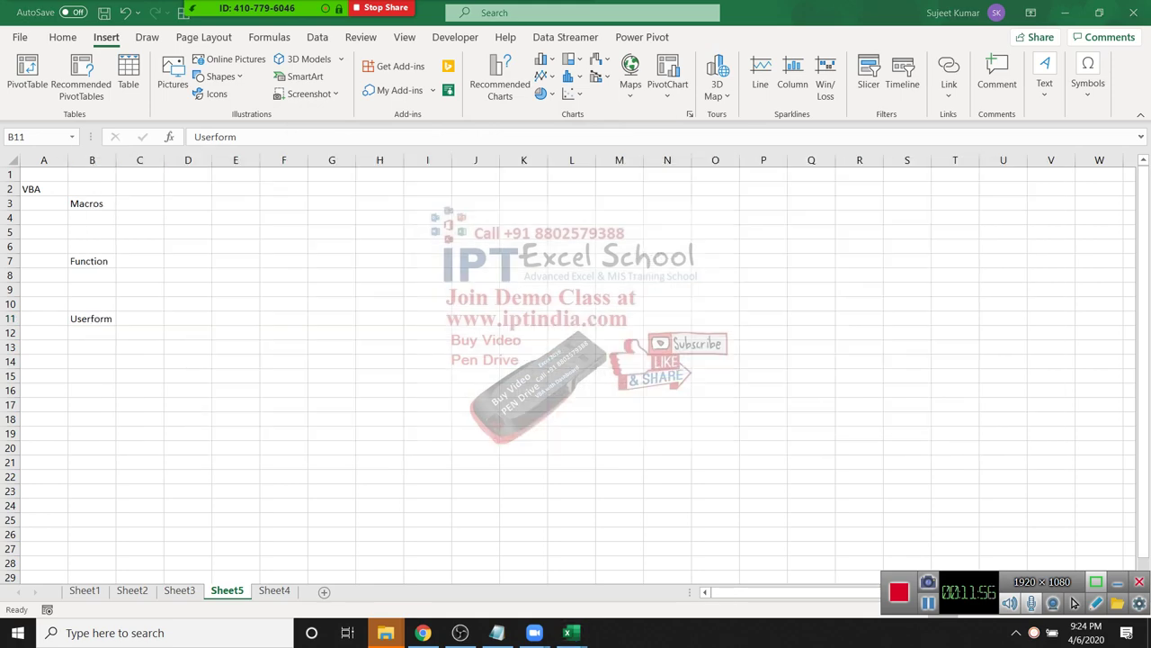
Insert a new UserForm1, drag its corner to make it taller, and move the Toolbox aside.
mouse_move(567, 632)
left_click(662, 549)
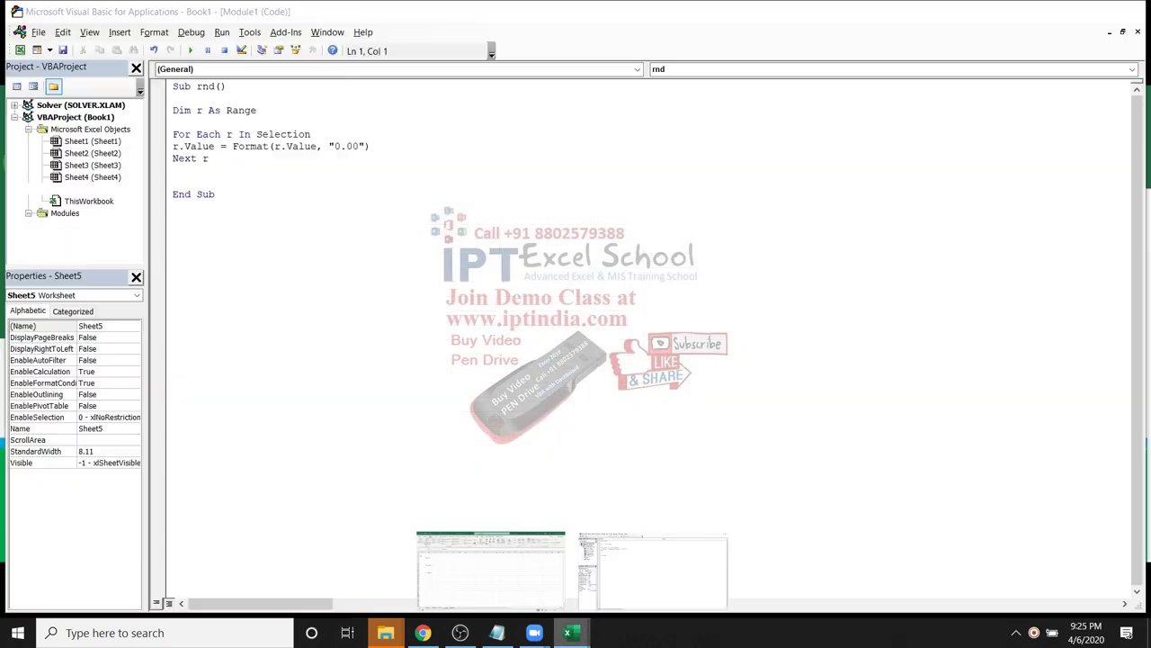
left_click(119, 31)
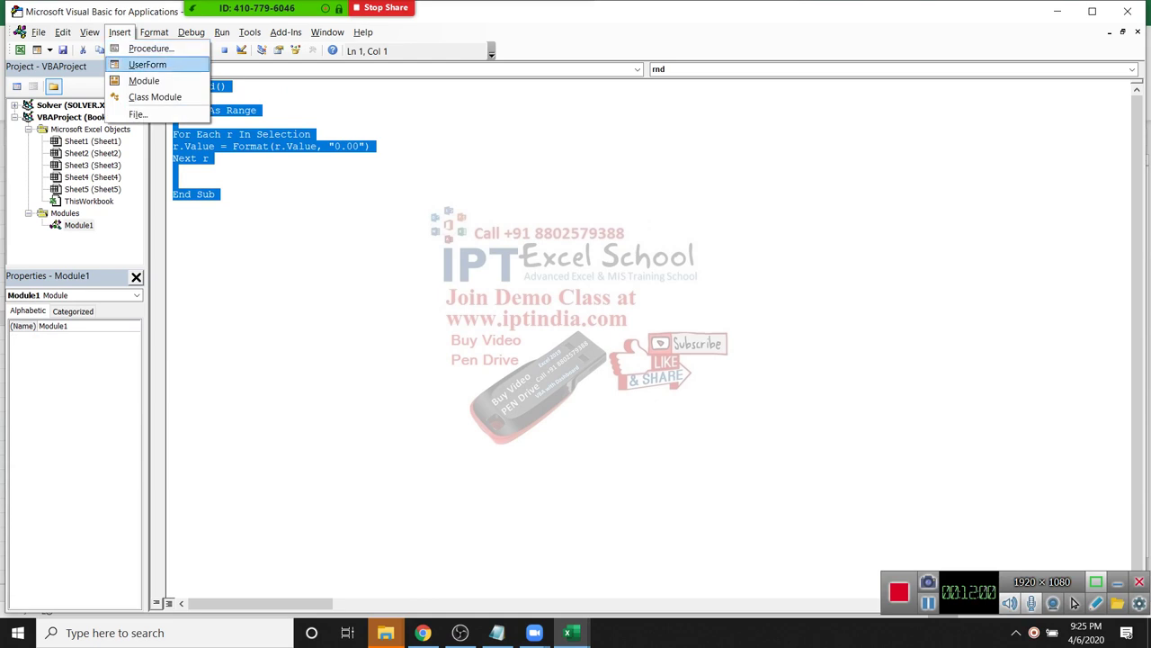
left_click(146, 64)
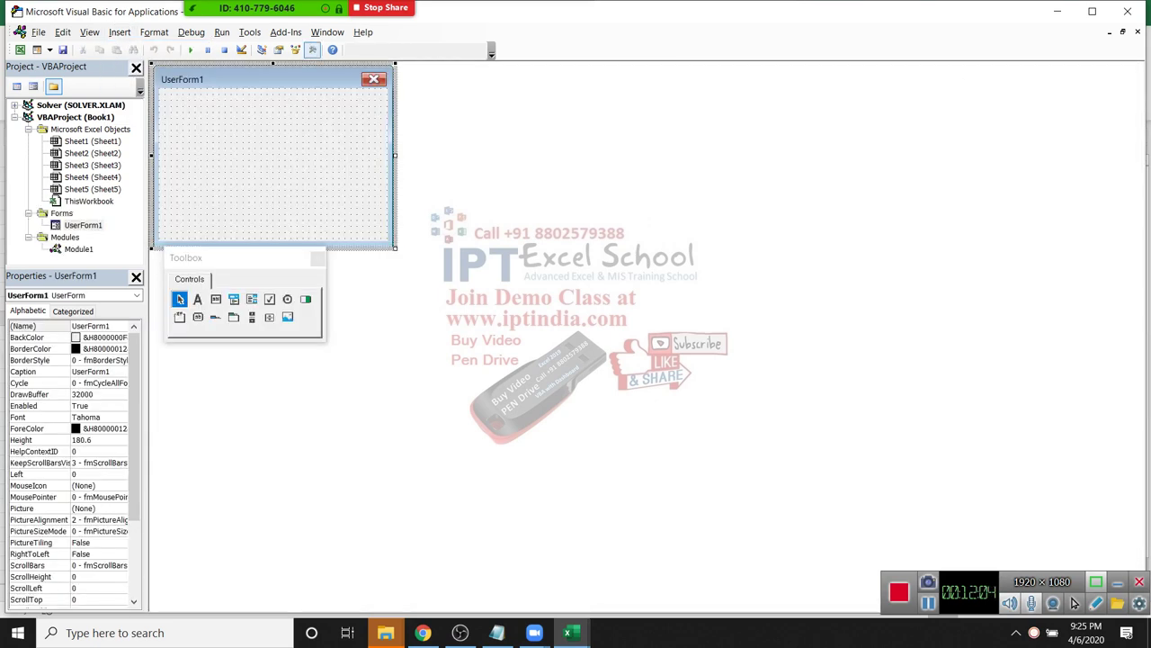
left_click_drag(394, 245, 486, 370)
left_click_drag(213, 262, 569, 97)
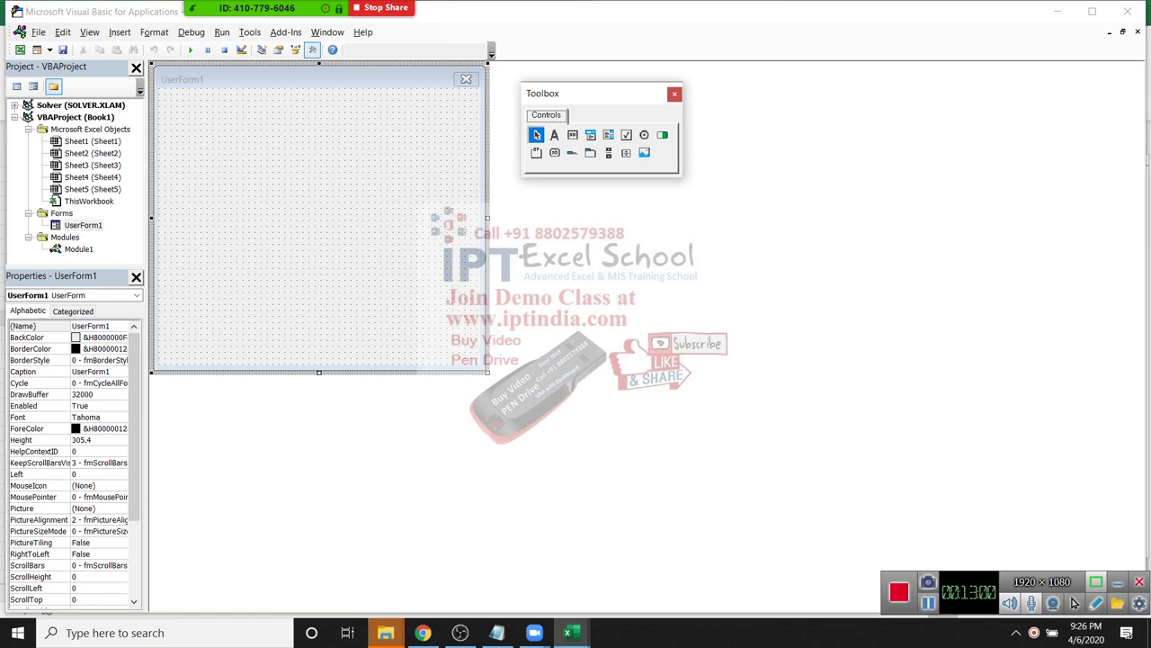
Run UserForm1 from the toolbar to preview the empty form over Excel.
left_click(190, 49)
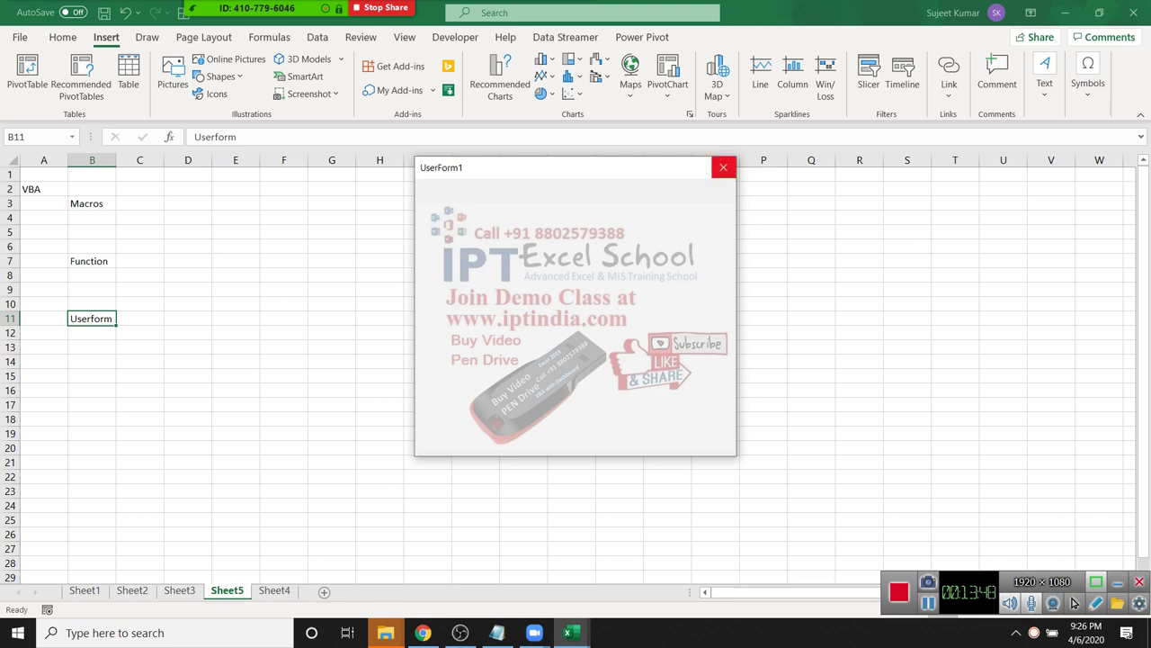
Close the running UserForm1 and move between Function in B7 and Userform in B11 on Sheet5.
left_click(723, 167)
key("alt+F11")
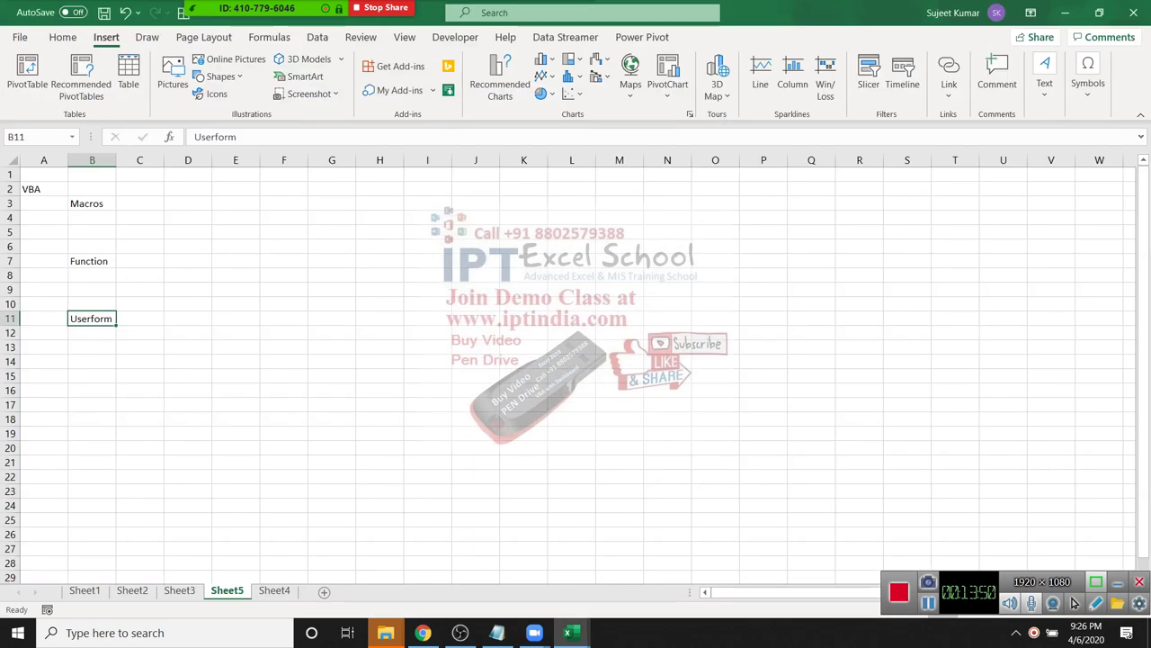
key("ctrl+Up")
key("ctrl+Up")
key("ctrl+Down")
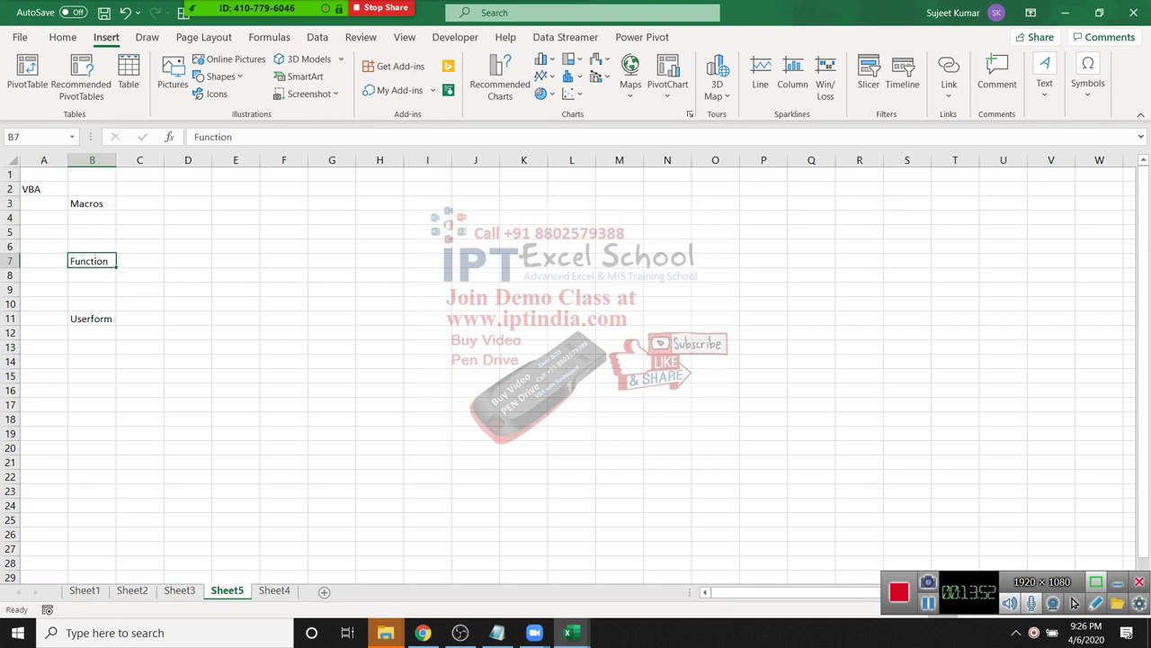
key("ctrl+Down")
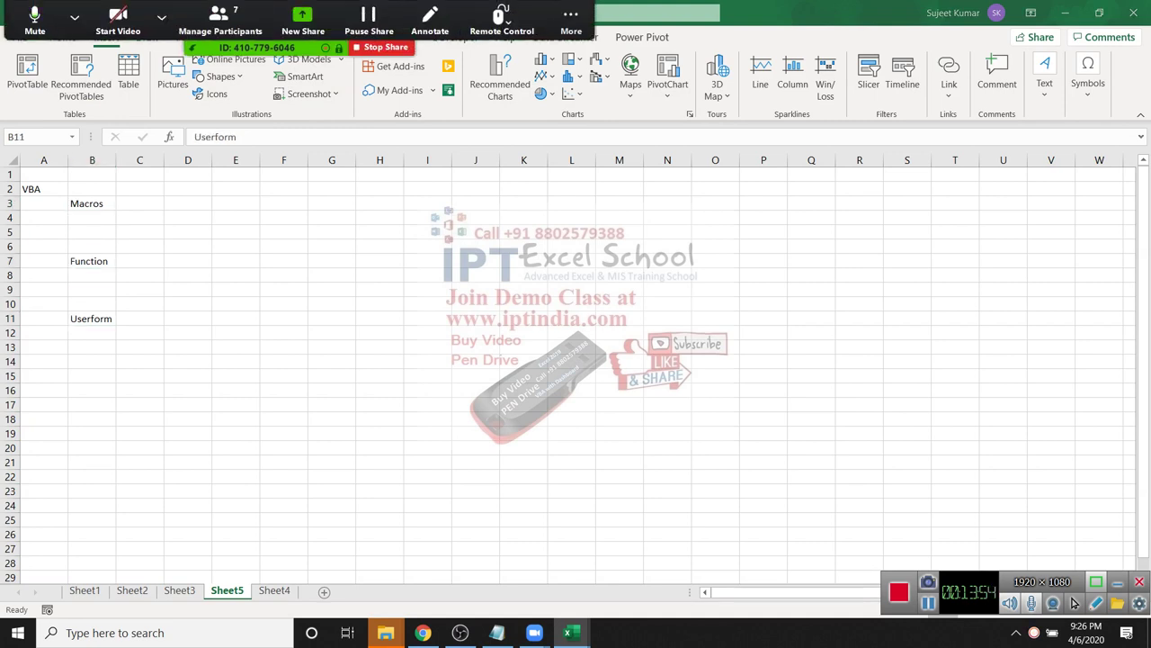
key("alt+u")
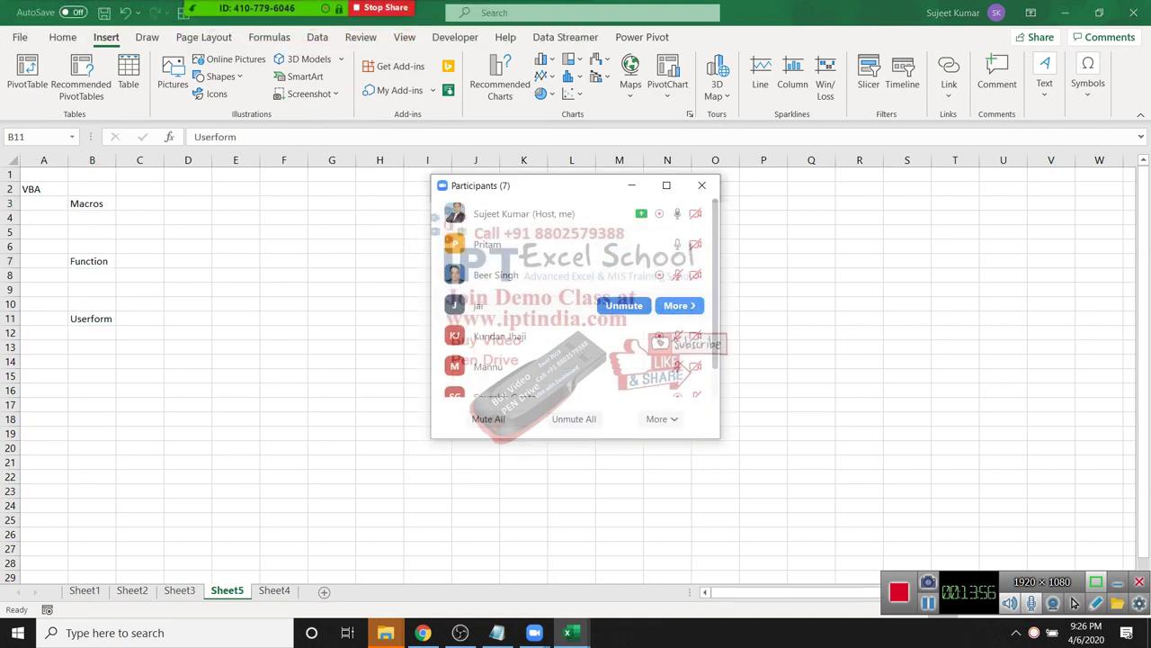
key("Up")
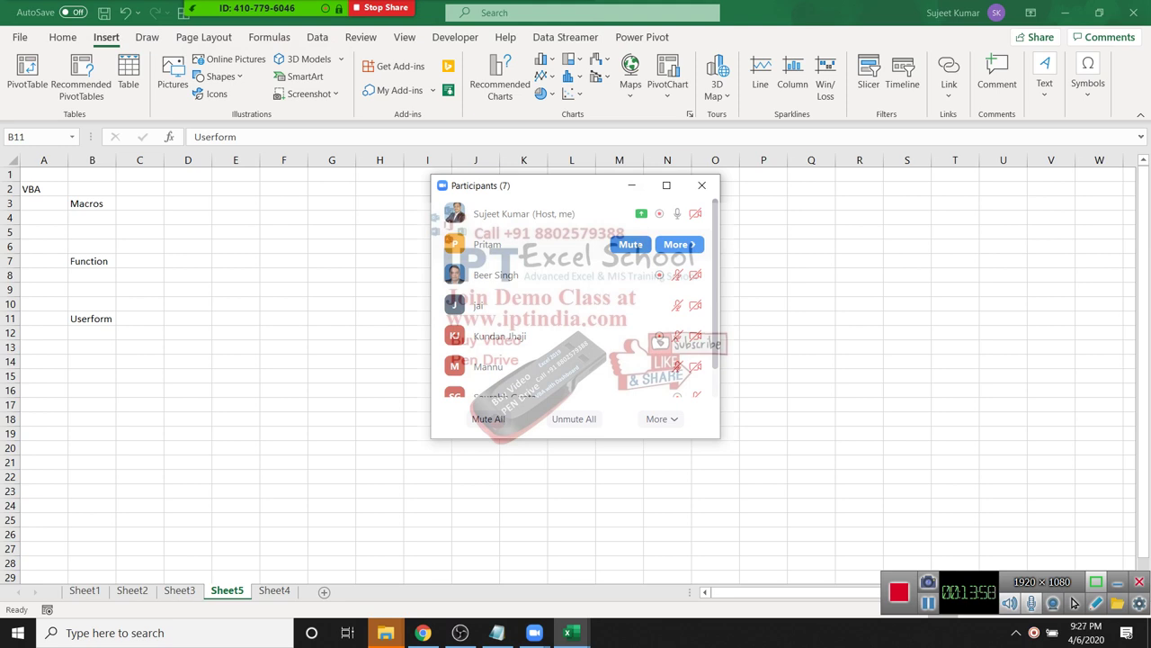
key("Down")
key("Down")
key("Down")
key("Up")
key("Up")
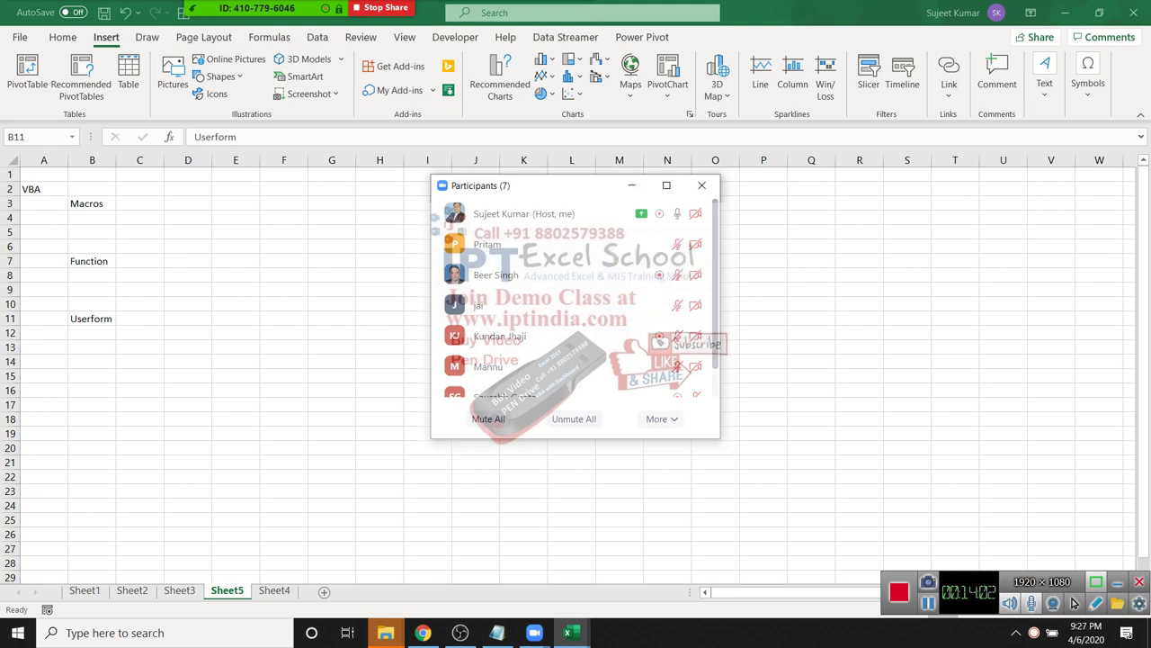
key("Down")
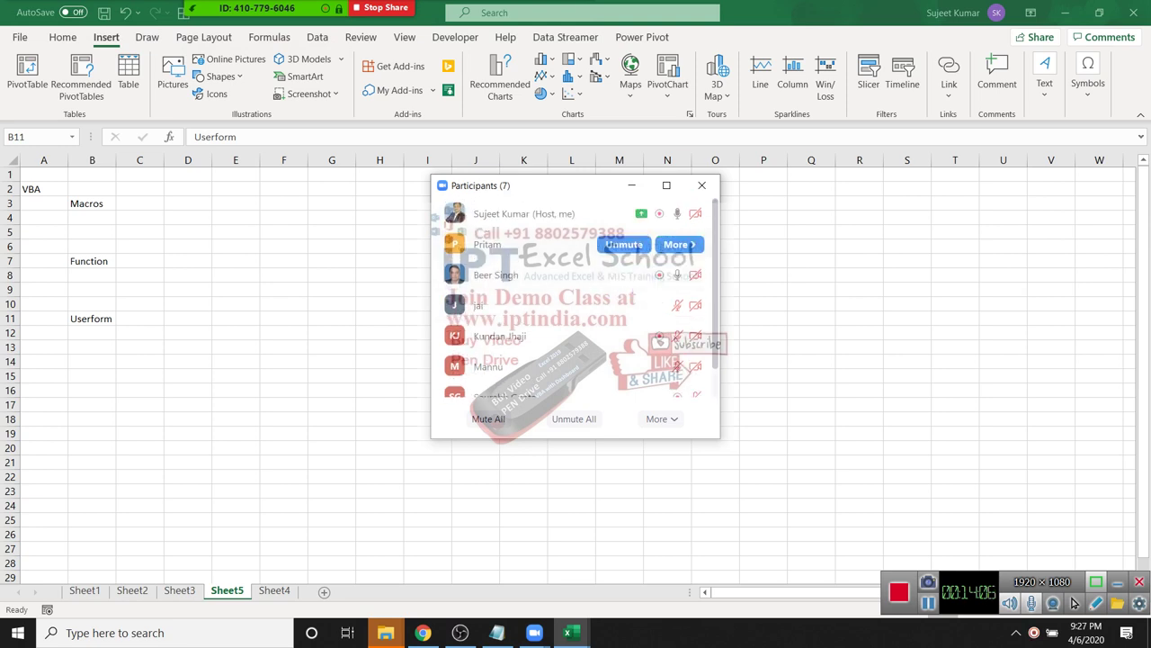
left_click(702, 185)
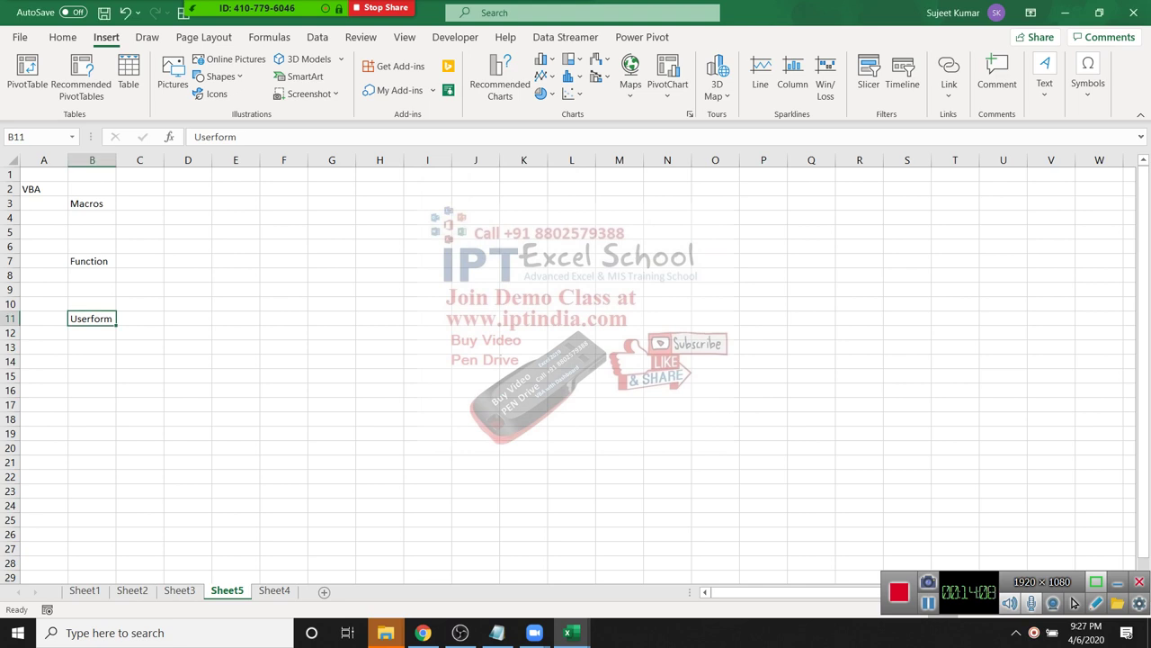
Select the A2:B11 data region from the VBA heading, then switch to Sheet4.
key("ctrl+Up")
key("ctrl+Up")
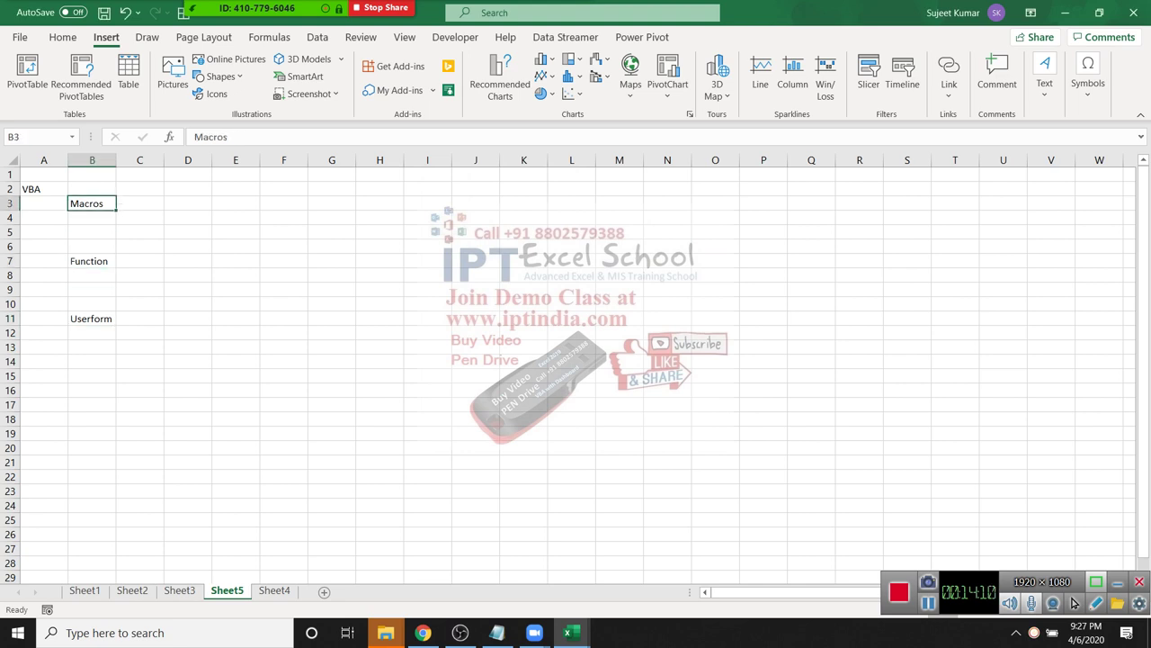
key("Up")
key("Left")
key("ctrl+a")
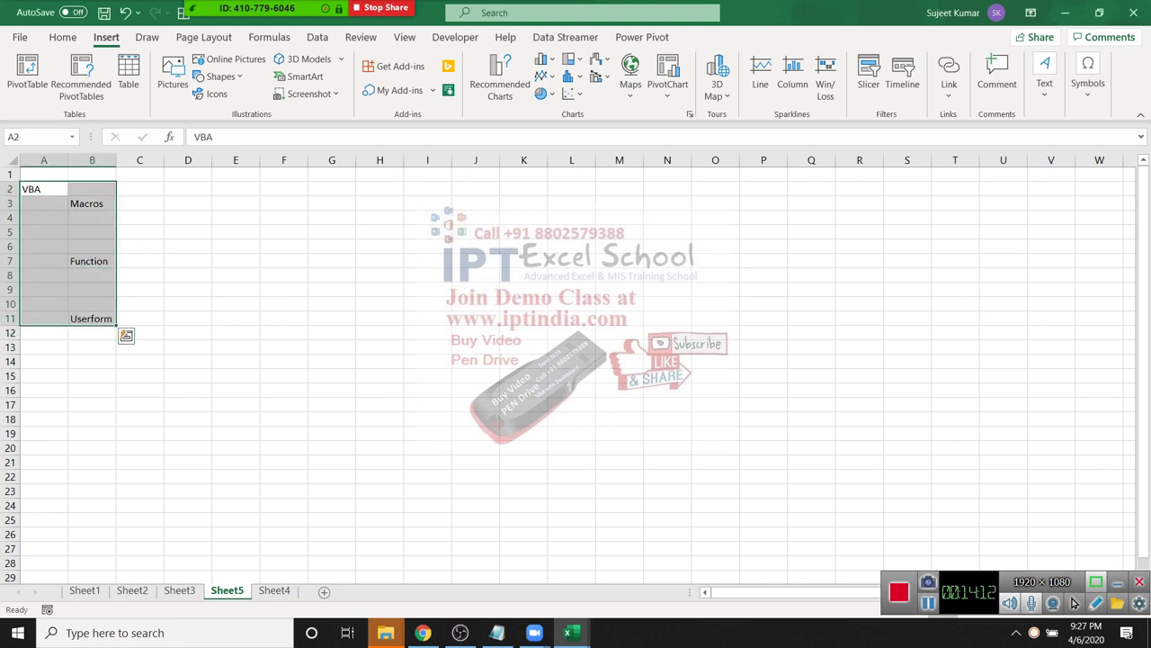
key("ctrl+Page_Down")
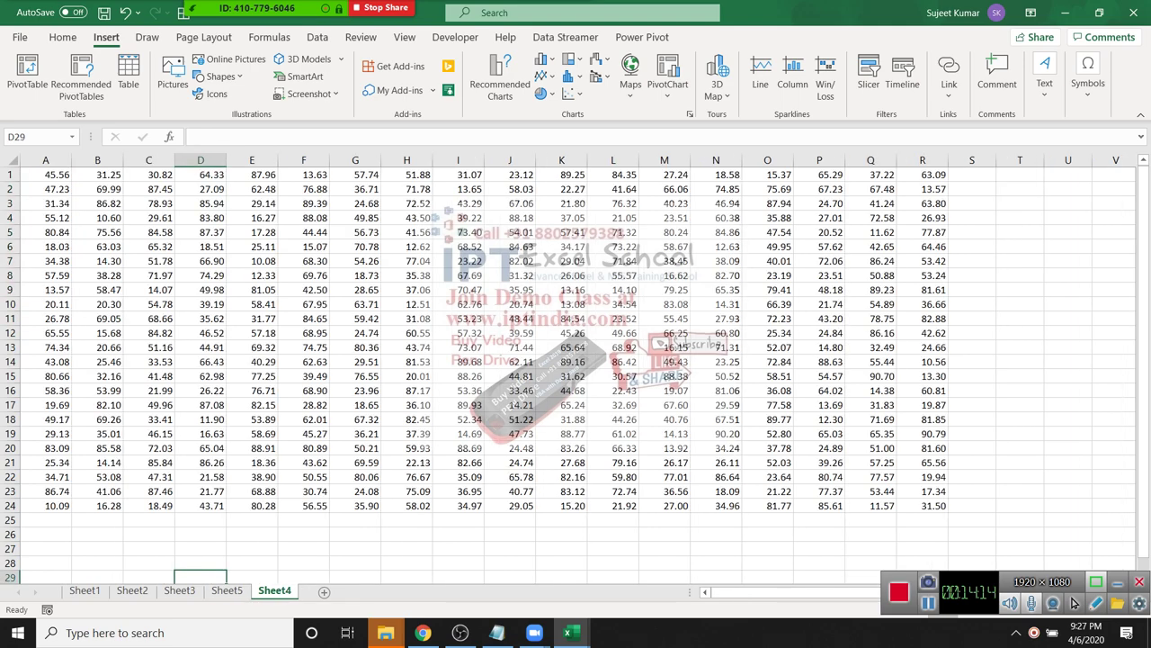
left_click_drag(149, 246, 510, 376)
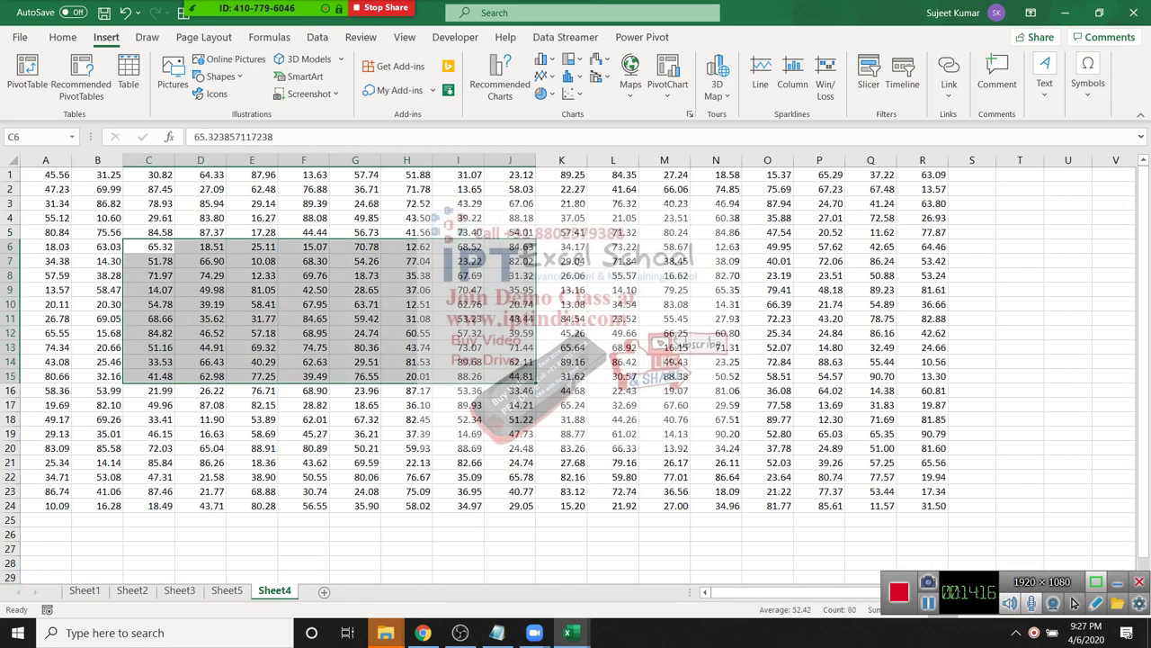
key("ctrl+End")
key("ctrl+shift+Home")
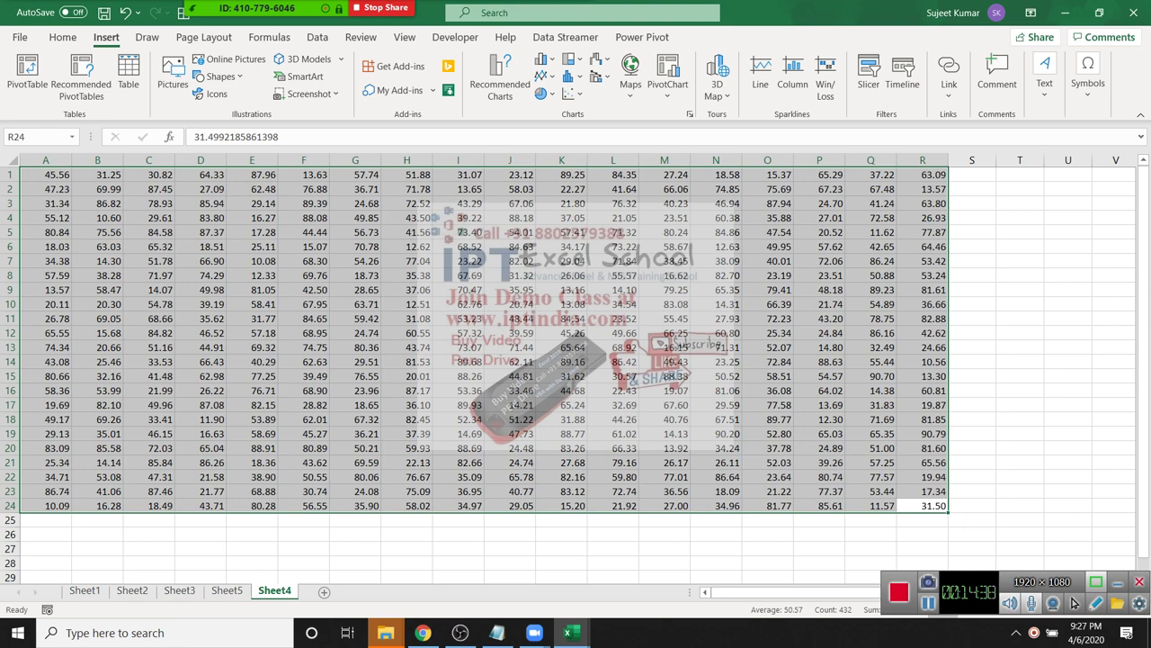
left_click_drag(303, 260, 406, 319)
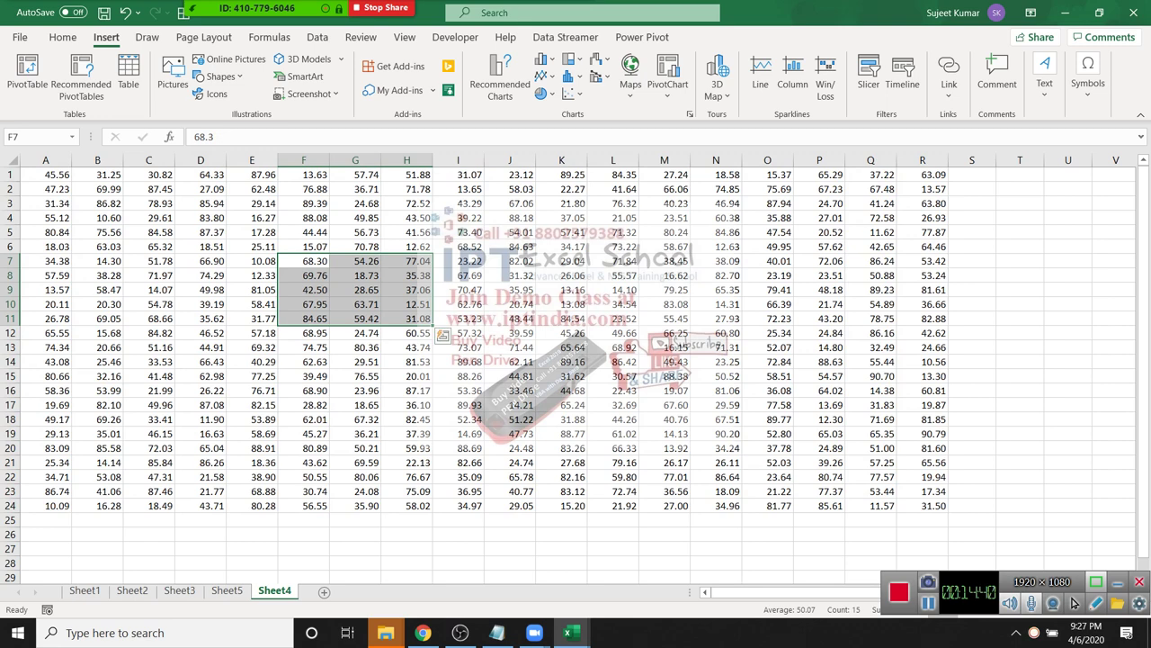
left_click(303, 261)
left_click_drag(303, 260, 407, 333)
left_click_drag(303, 218, 407, 333)
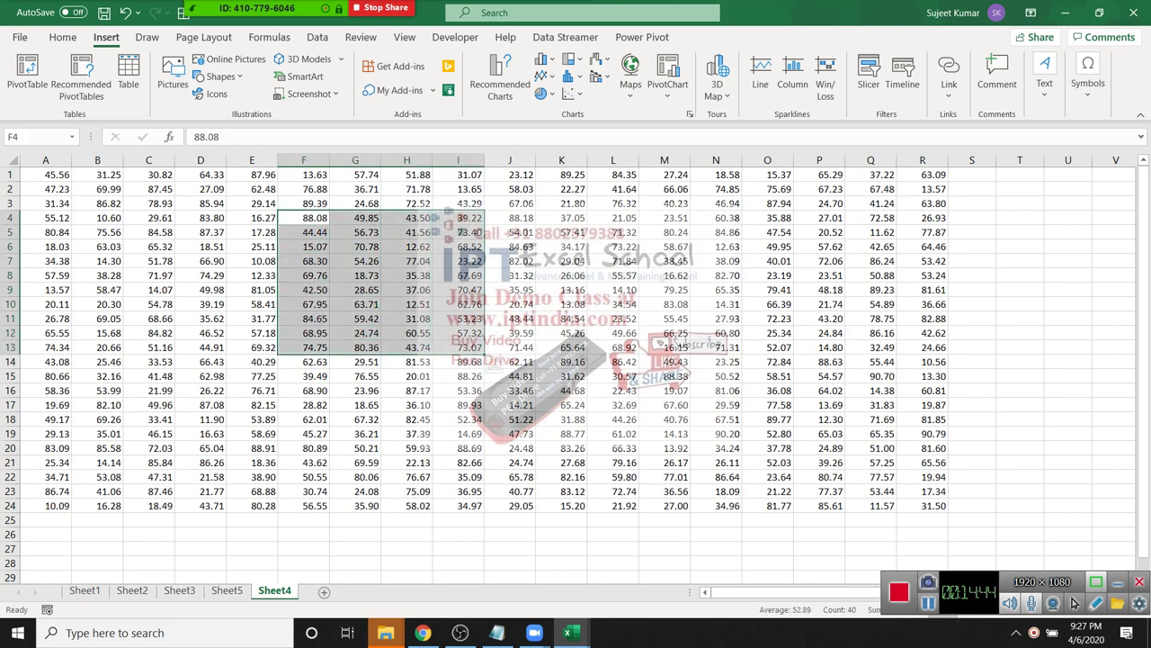
mouse_move(664, 304)
left_mouse_down()
mouse_move(458, 217)
mouse_move(303, 189)
mouse_move(561, 318)
mouse_move(620, 290)
left_mouse_up()
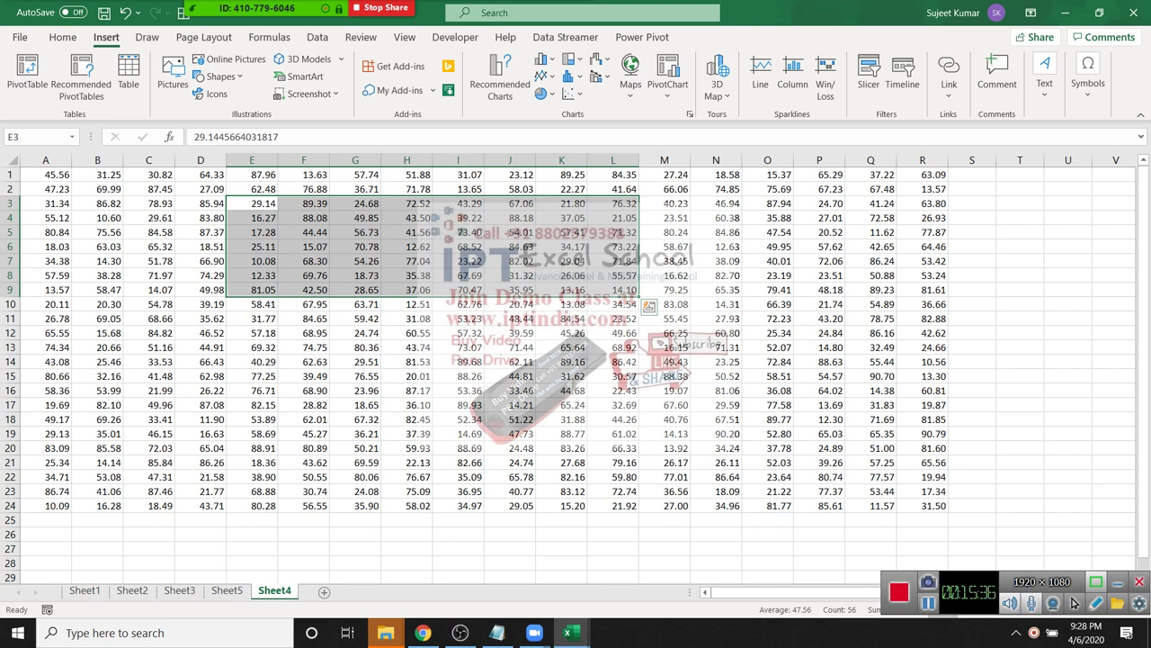
Bring the VBA editor forward, then minimize it to reveal the desktop.
key("alt+F11")
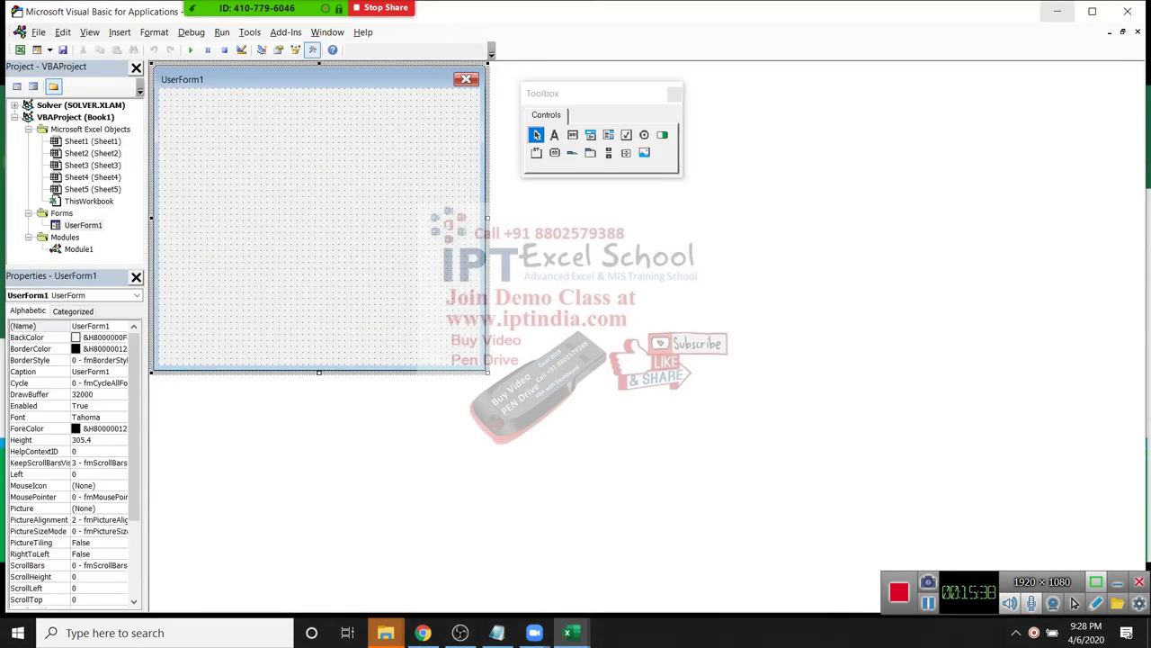
left_click(1056, 11)
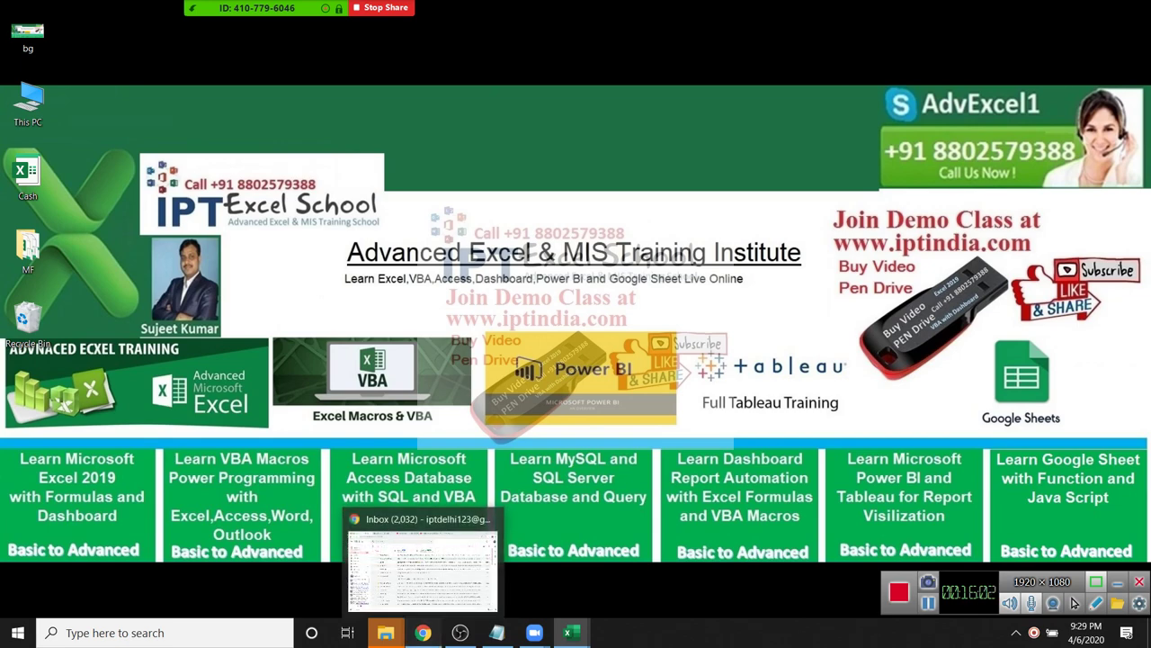
Reply 'yes' in Chrome's WhatsApp chat, then start a new blank tab.
left_click(423, 632)
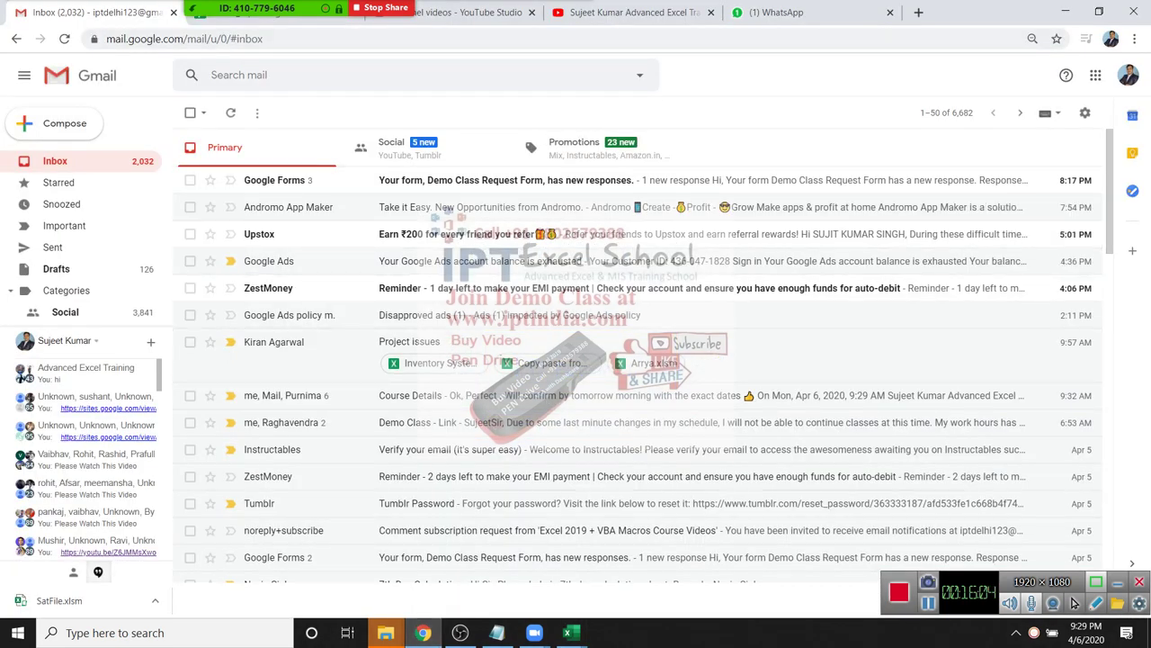
key("ctrl+9")
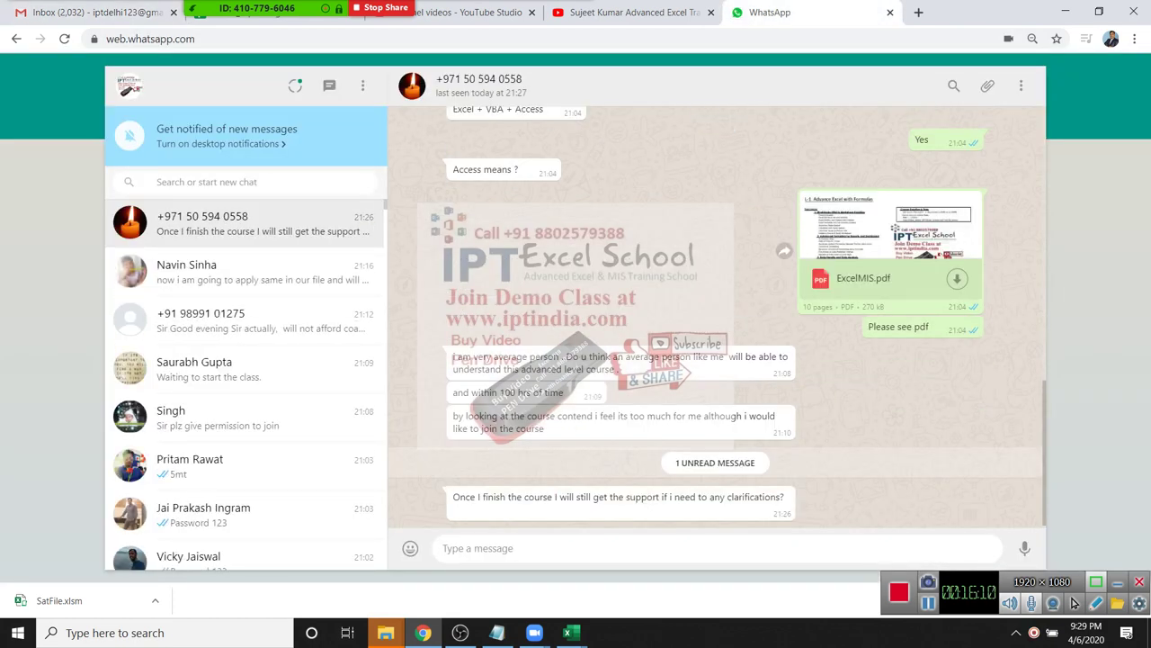
type("y")
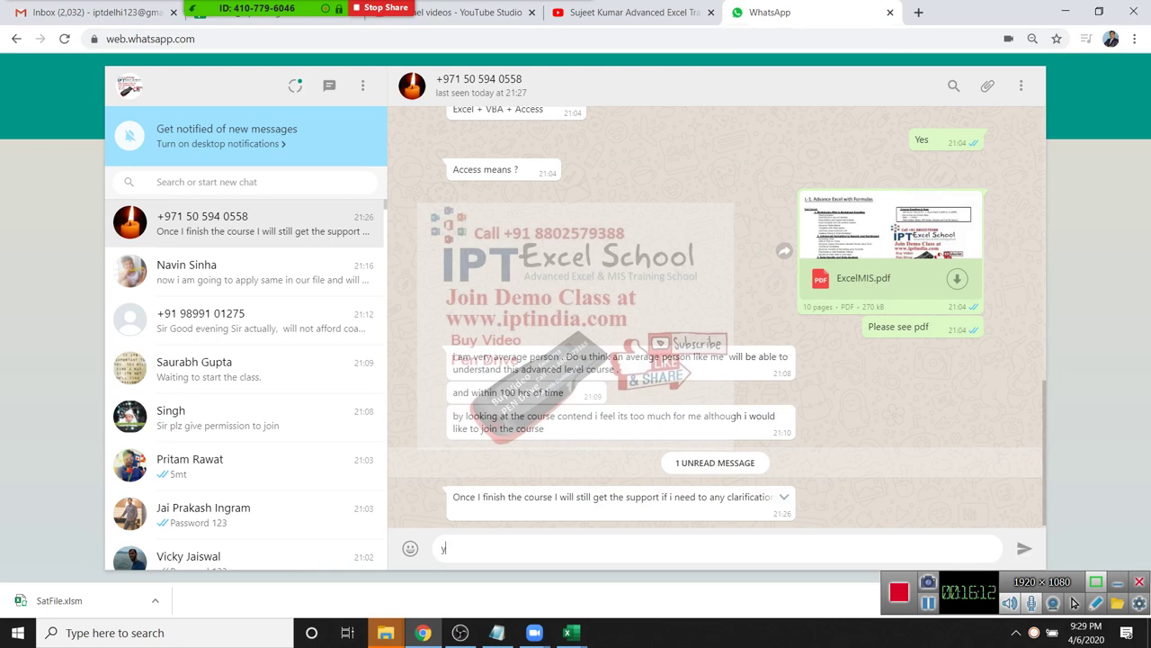
type("es")
key("Return")
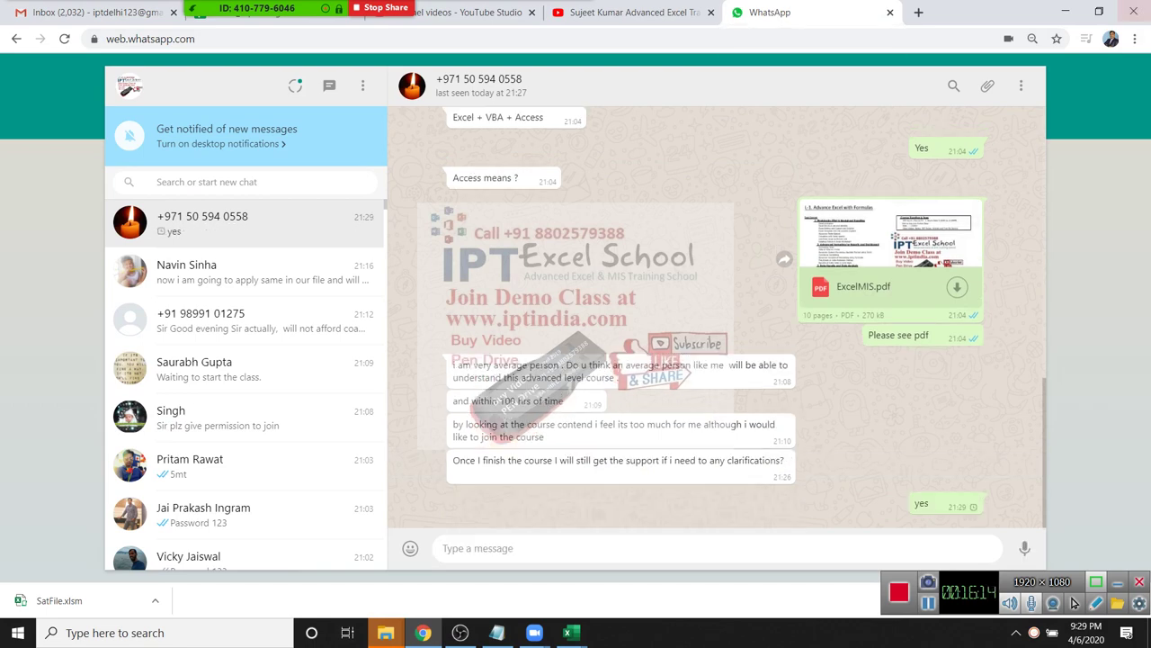
left_click(919, 12)
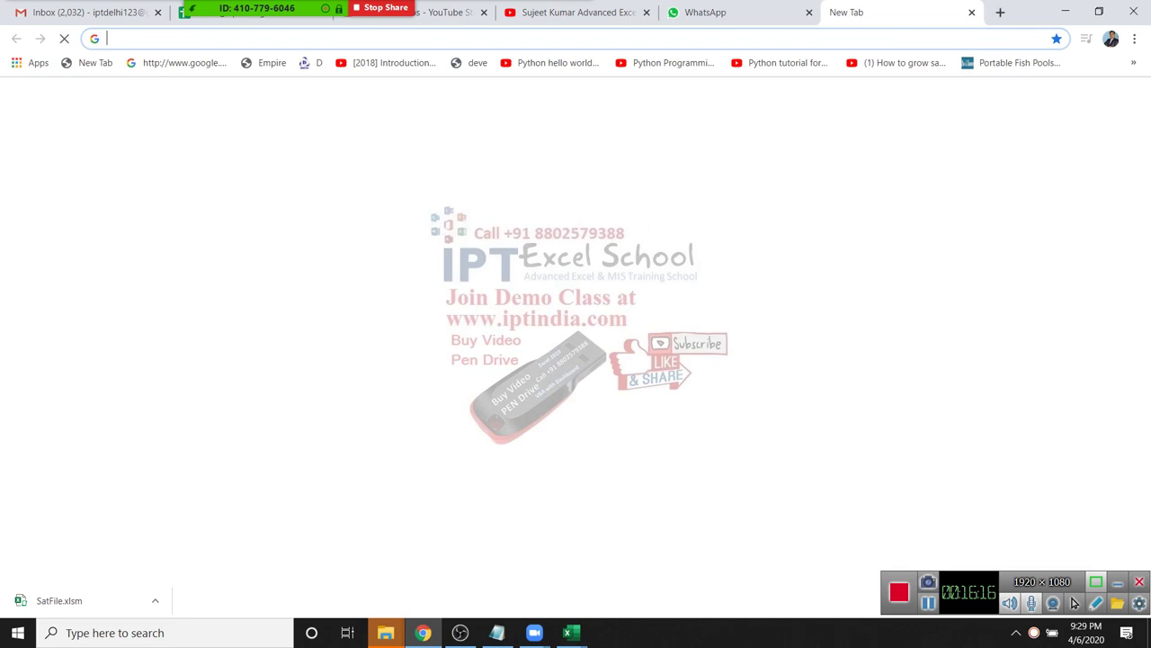
Search Google for an ads post site list and open the discussdesk classified sites page.
type("goio")
key("BackSpace")
key("BackSpace")
type("o")
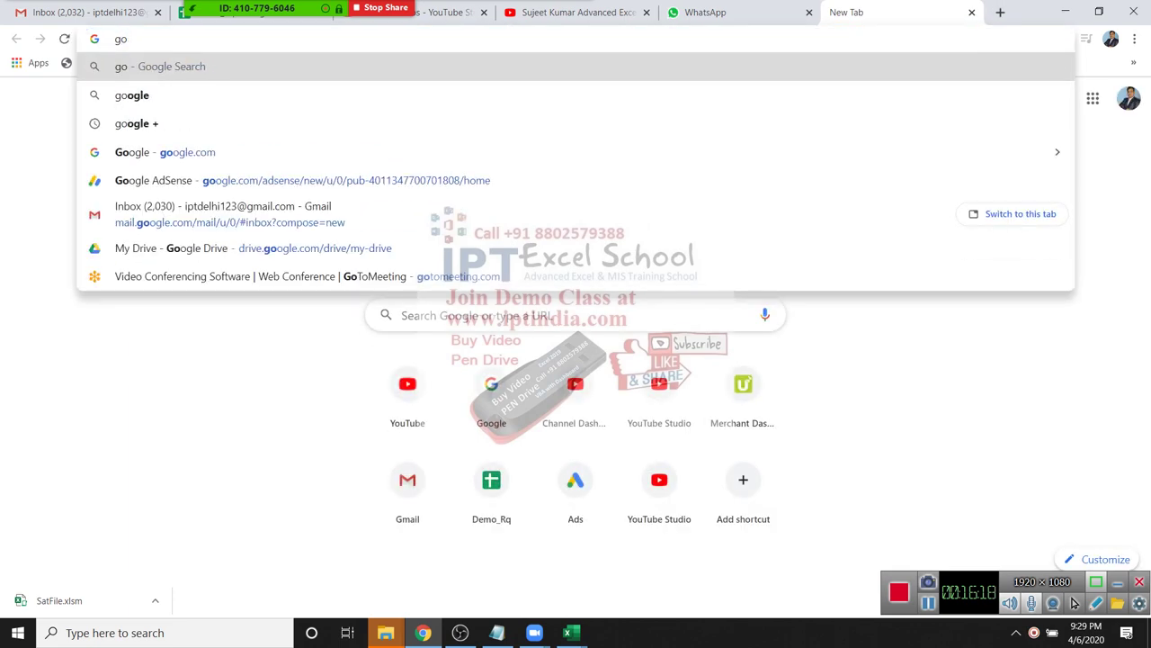
key("Return")
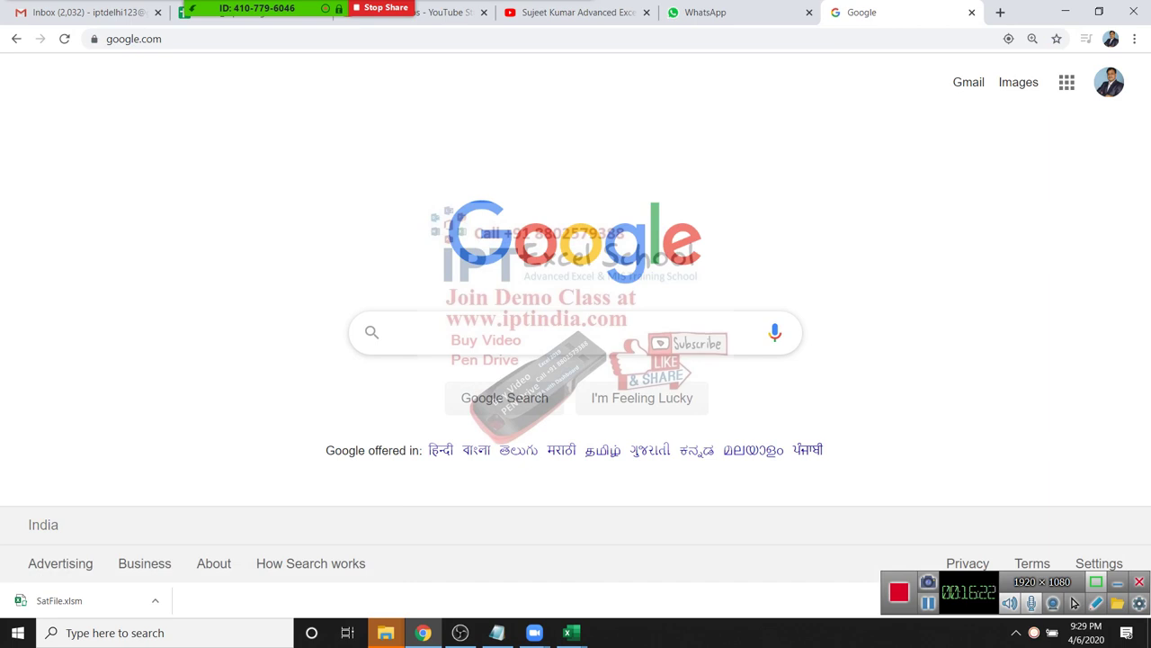
type("ads")
key("Down")
key("Return")
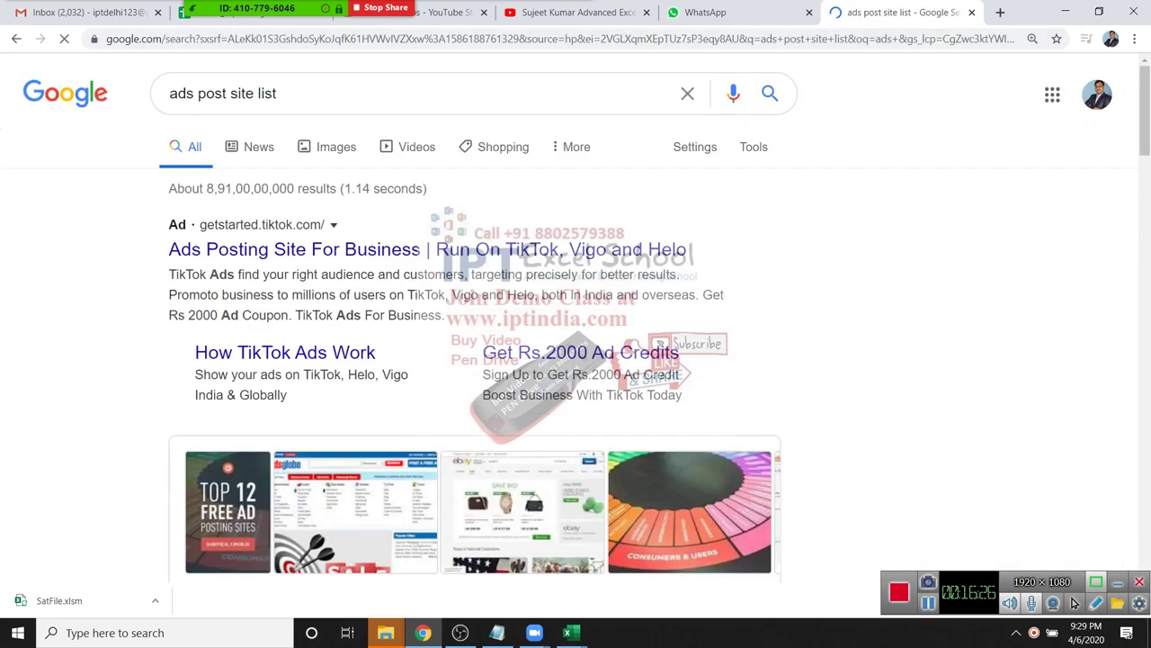
scroll(1074, 603, "down", 5)
scroll(1073, 604, "down", 2)
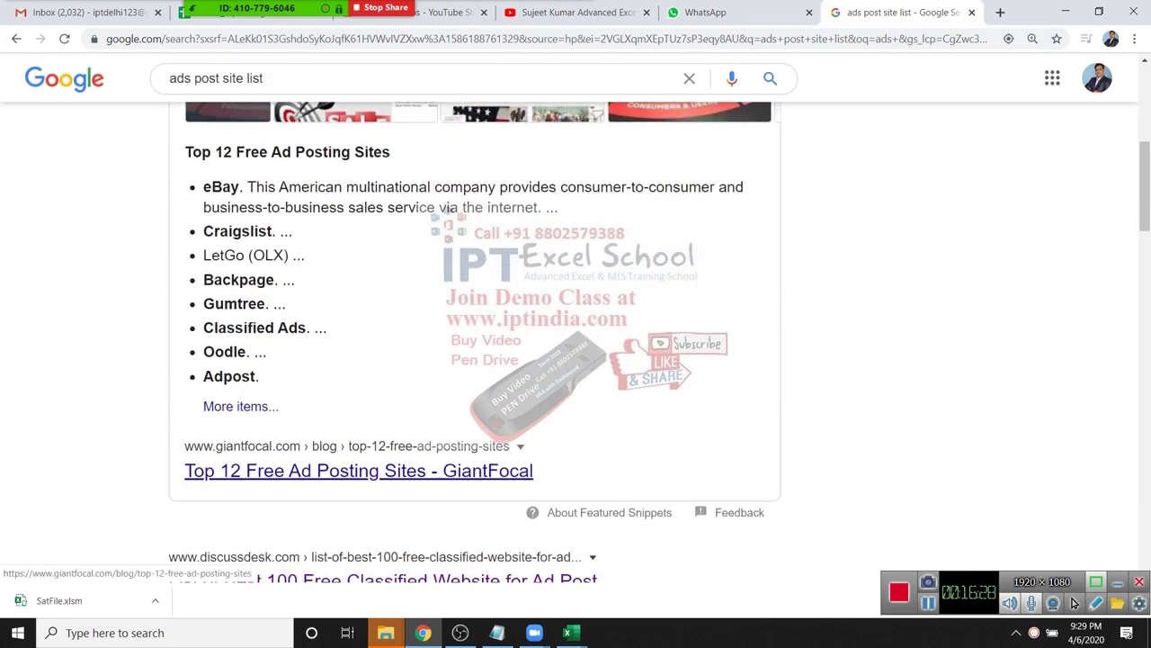
scroll(1074, 604, "down", 2)
left_click(382, 502)
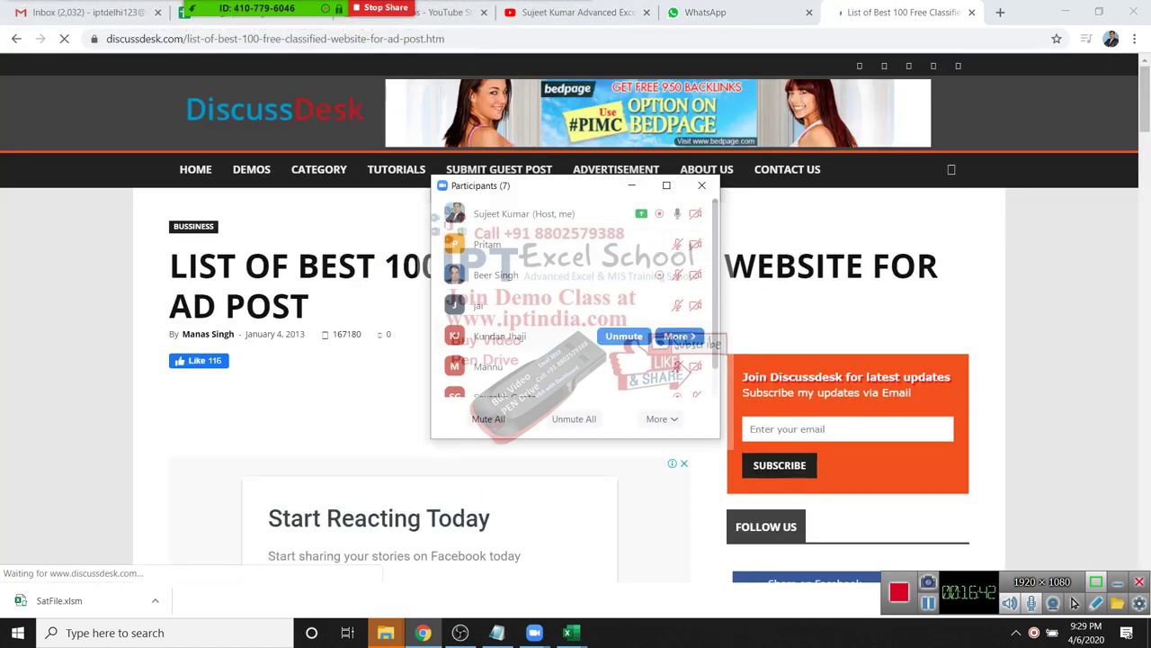
Select the entire table of 100 free classified ad sites and switch back to Excel.
left_click(701, 186)
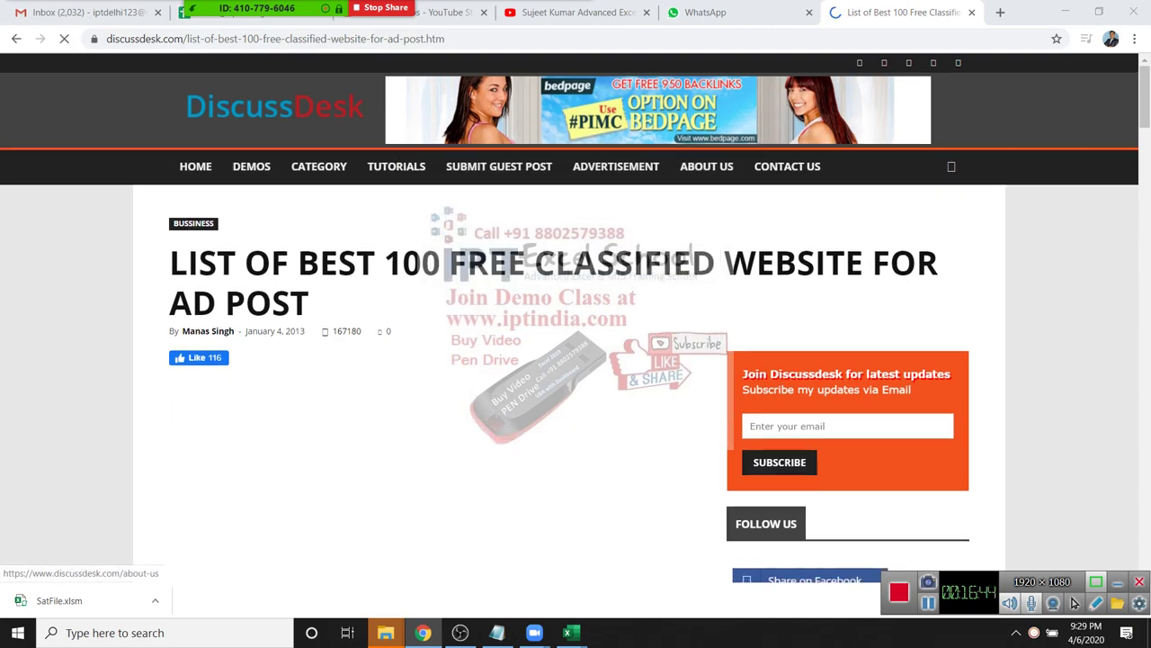
scroll(683, 270, "down", 8)
scroll(360, 342, "down", 2)
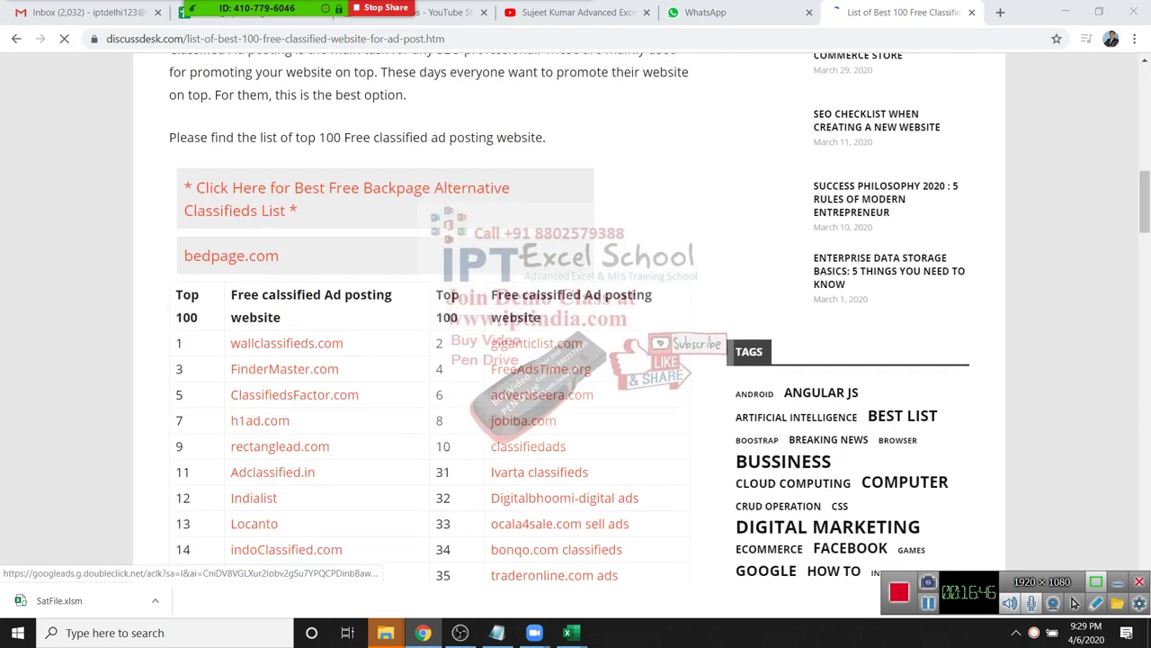
left_click_drag(202, 342, 176, 290)
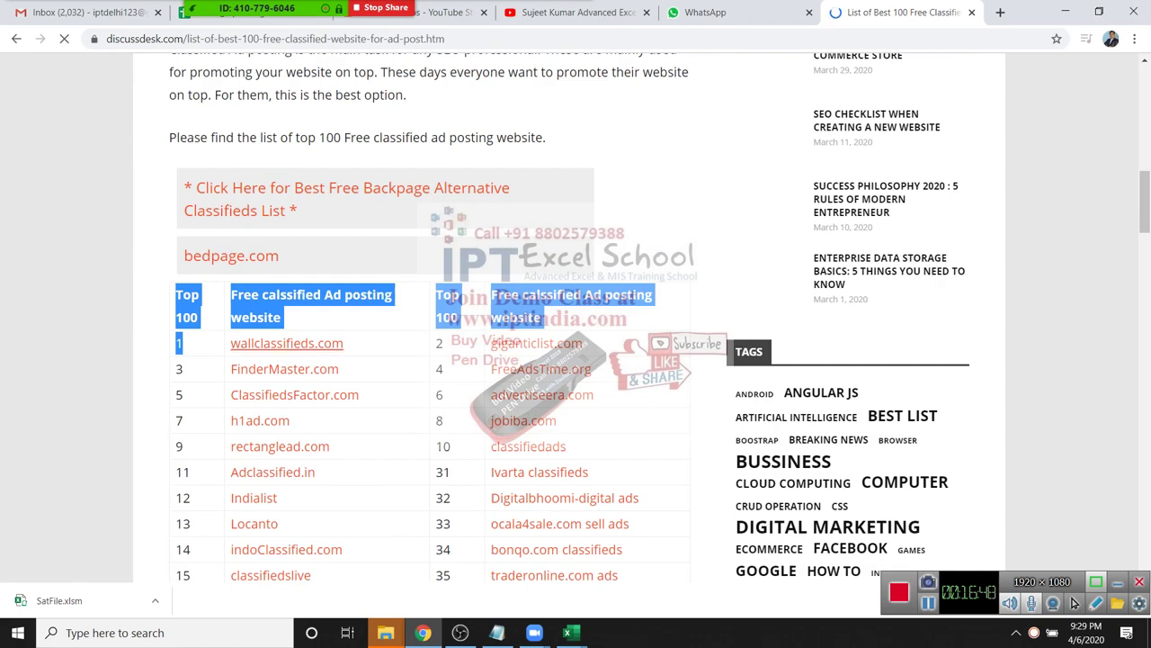
scroll(286, 359, "down", 1)
scroll(286, 359, "down", 4)
scroll(286, 359, "down", 11)
scroll(430, 324, "down", 6)
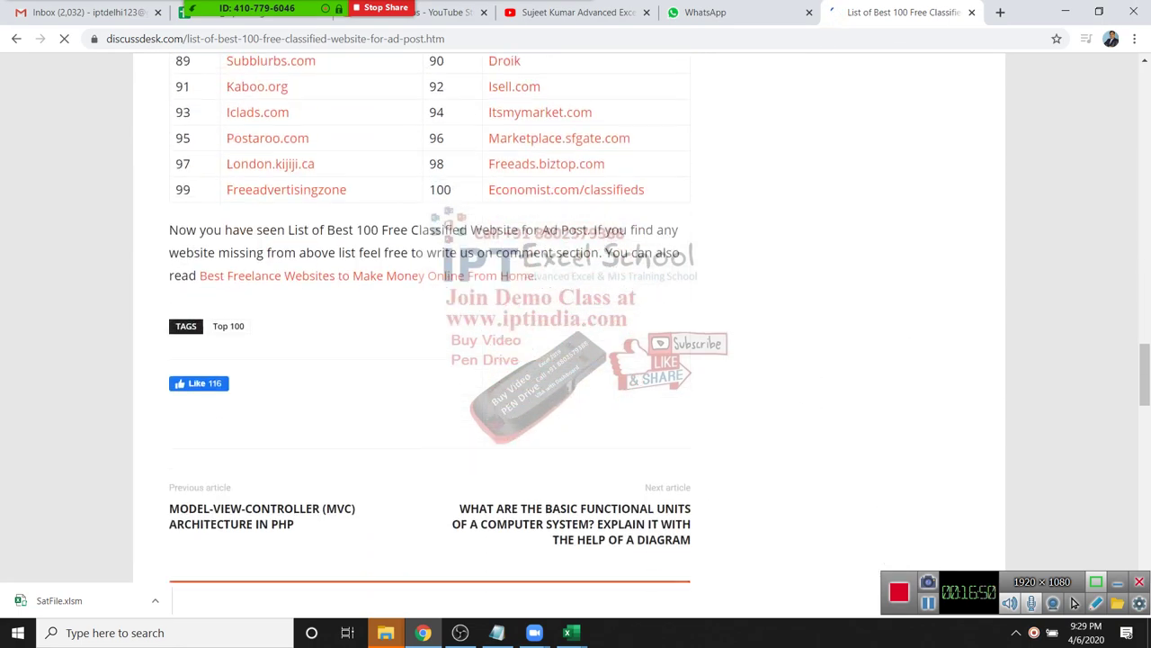
left_click(648, 167, "shift")
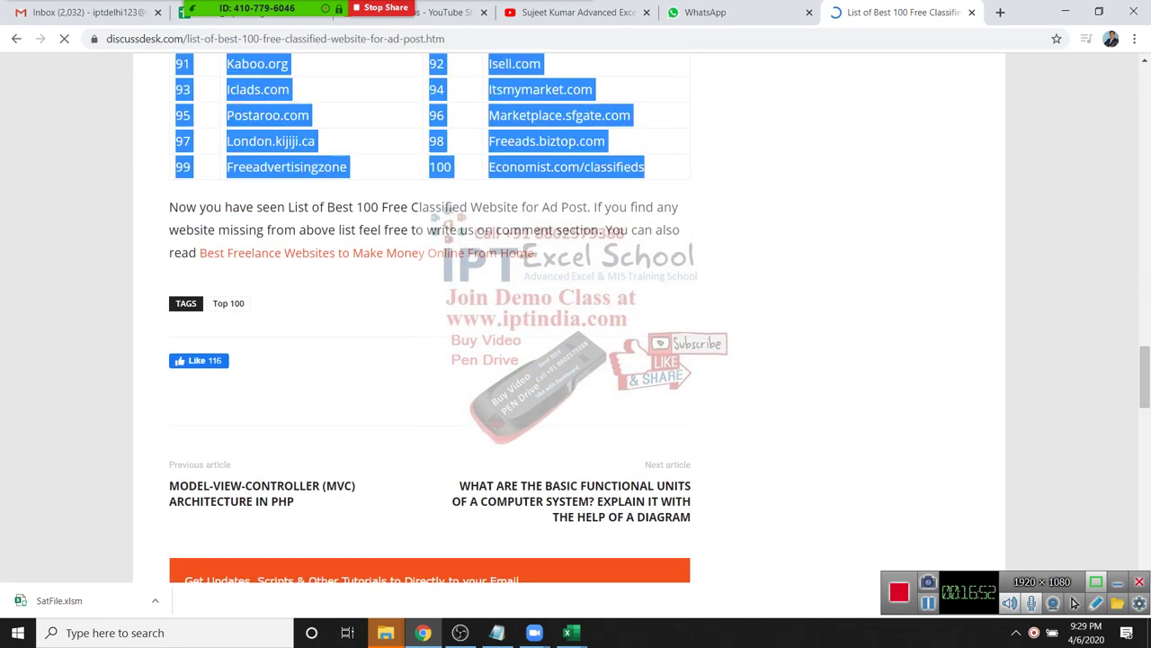
key("alt+Tab")
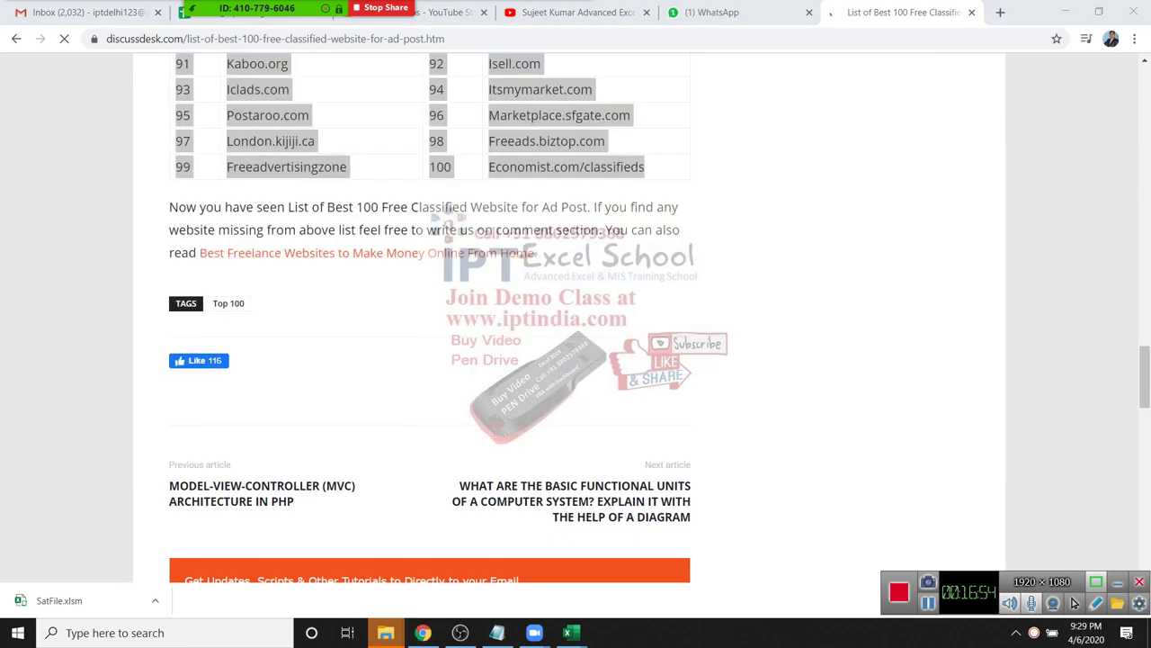
key("Tab")
key("Tab")
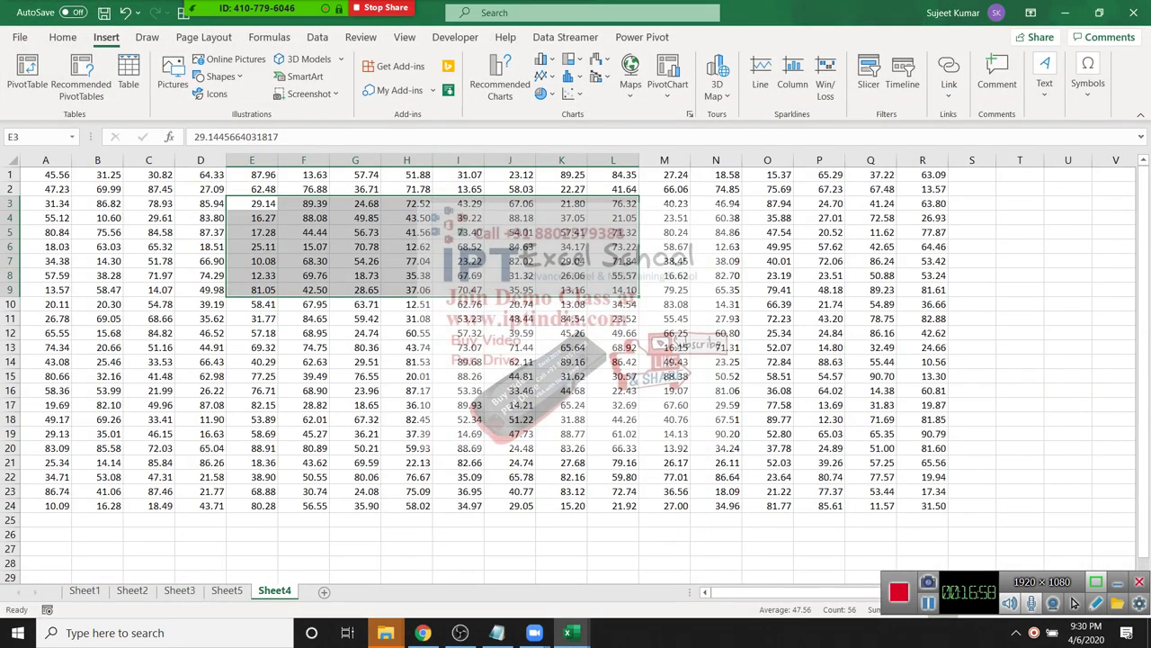
Paste the classified-sites table onto a new Sheet6 and delete the Top 100 number column.
key("shift+F11")
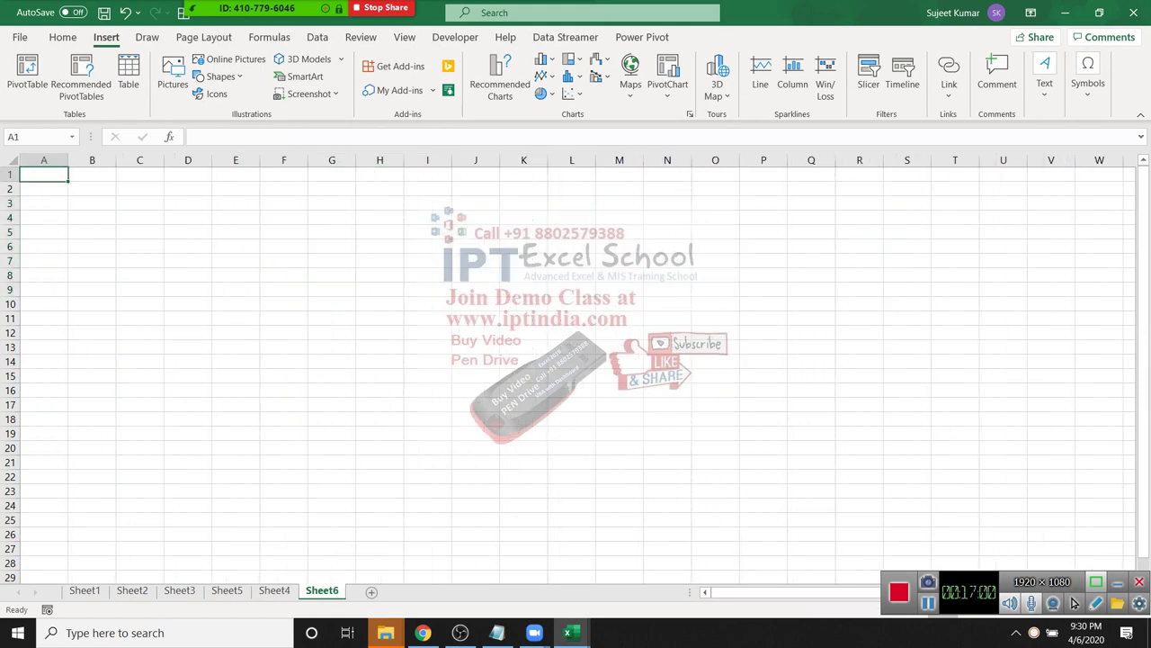
key("ctrl+v")
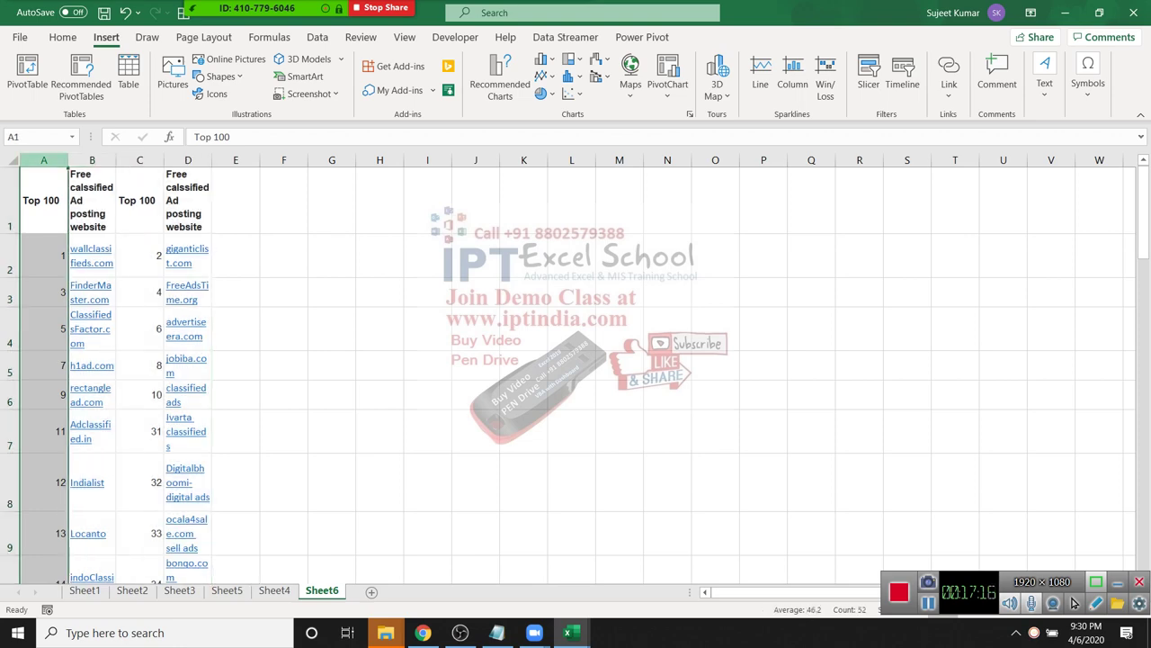
key("ctrl+minus")
key("ctrl+minus")
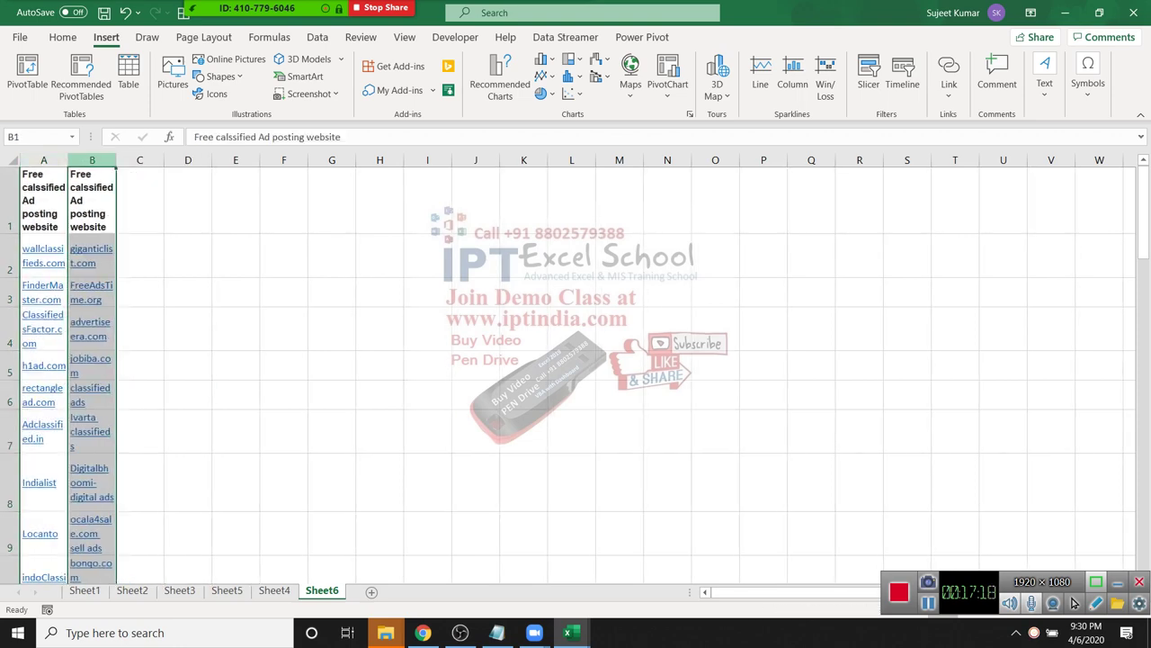
Copy the second site list and paste it below the last site in column A.
mouse_move(90, 255)
left_mouse_down()
mouse_move(92, 580)
mouse_move(92, 562)
left_mouse_up()
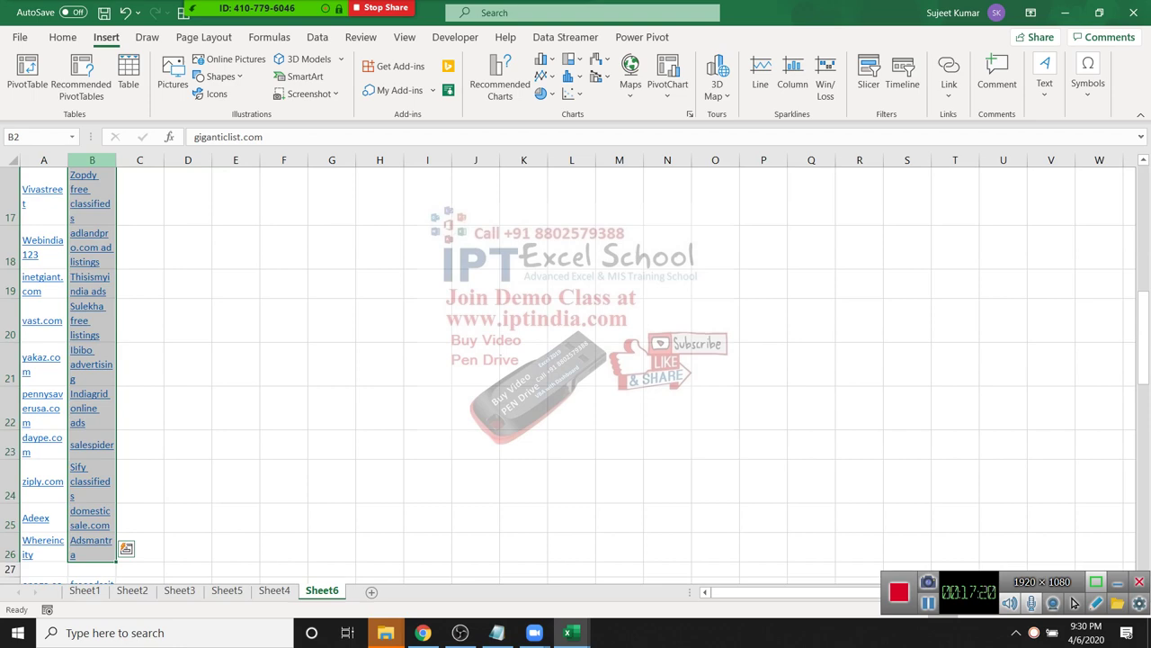
key("ctrl+c")
key("Left")
key("ctrl+Down")
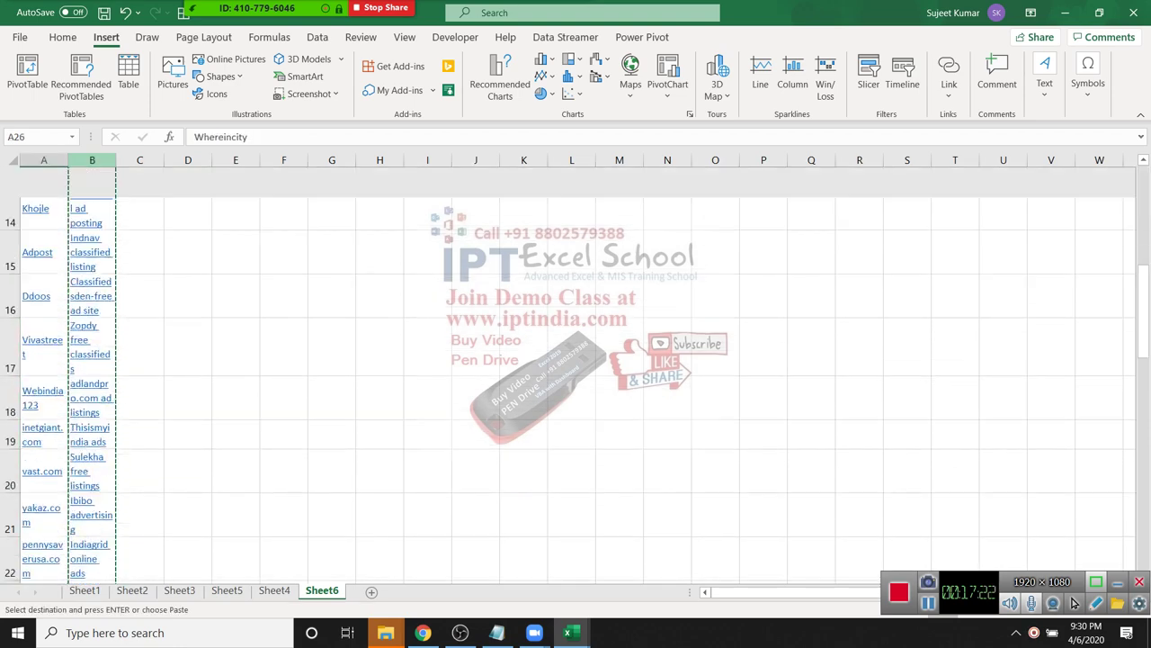
key("Down")
key("Return")
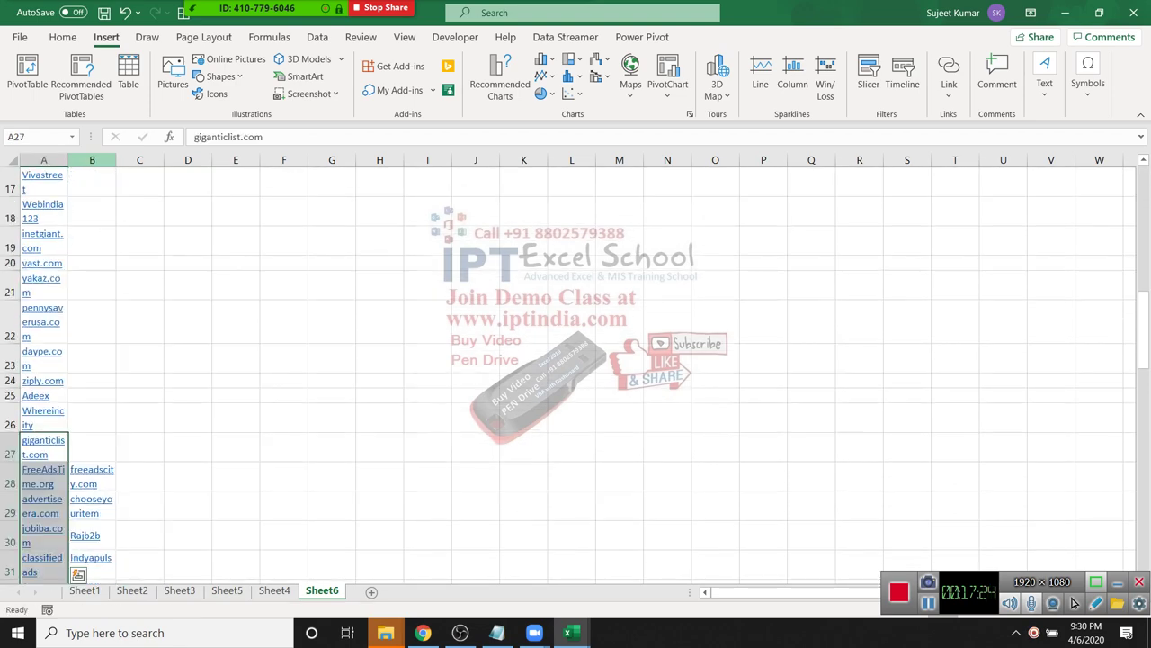
key("ctrl+Up")
Clear the leftover site list from column B and select column A.
key("Right")
key("ctrl+space")
key("Delete")
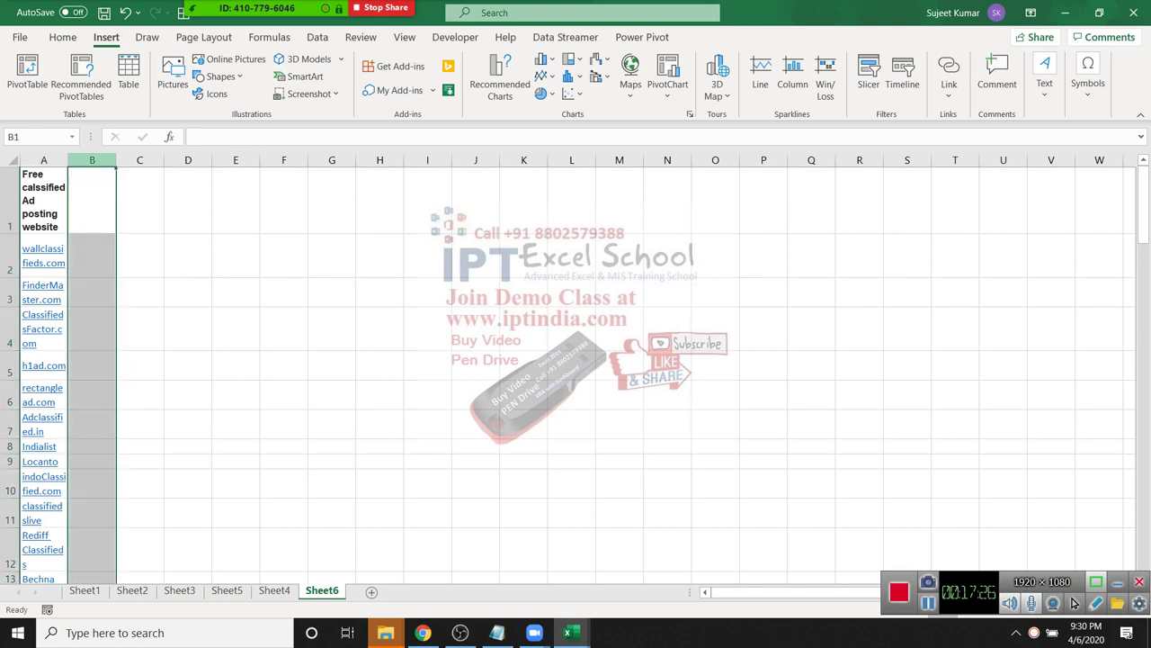
key("Left")
key("ctrl+space")
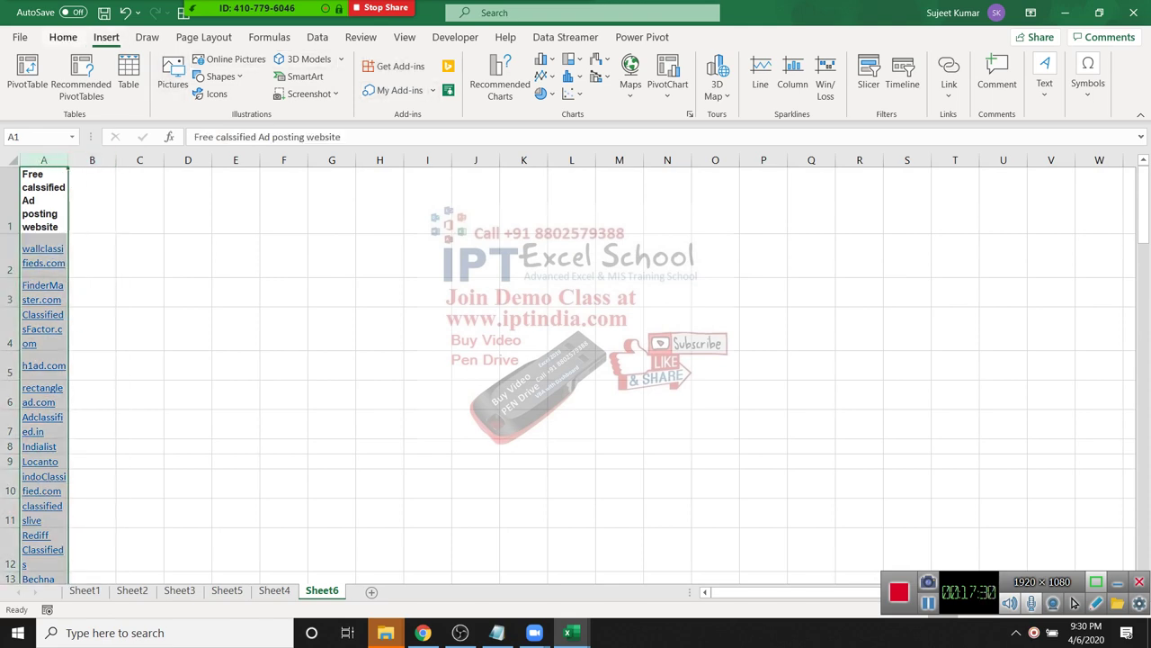
key("alt+h")
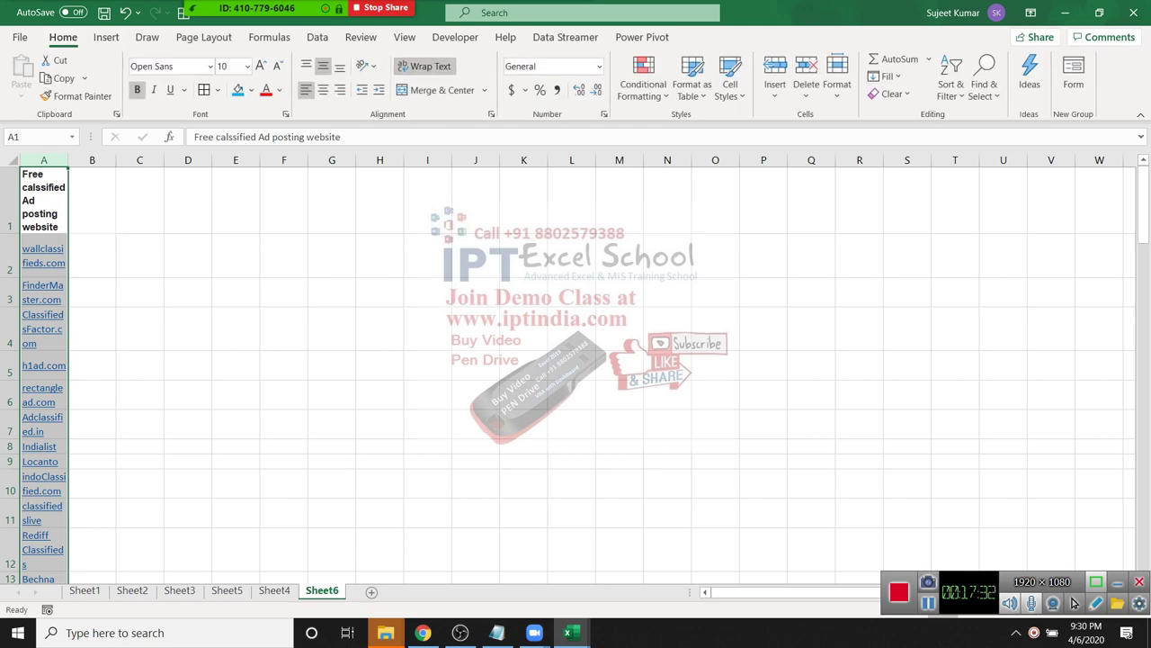
Turn off Wrap Text for column A and AutoFit its width to the site names.
key("alt+h")
key("w")
key("Right")
key("Right")
key("Down")
key("Down")
key("Down")
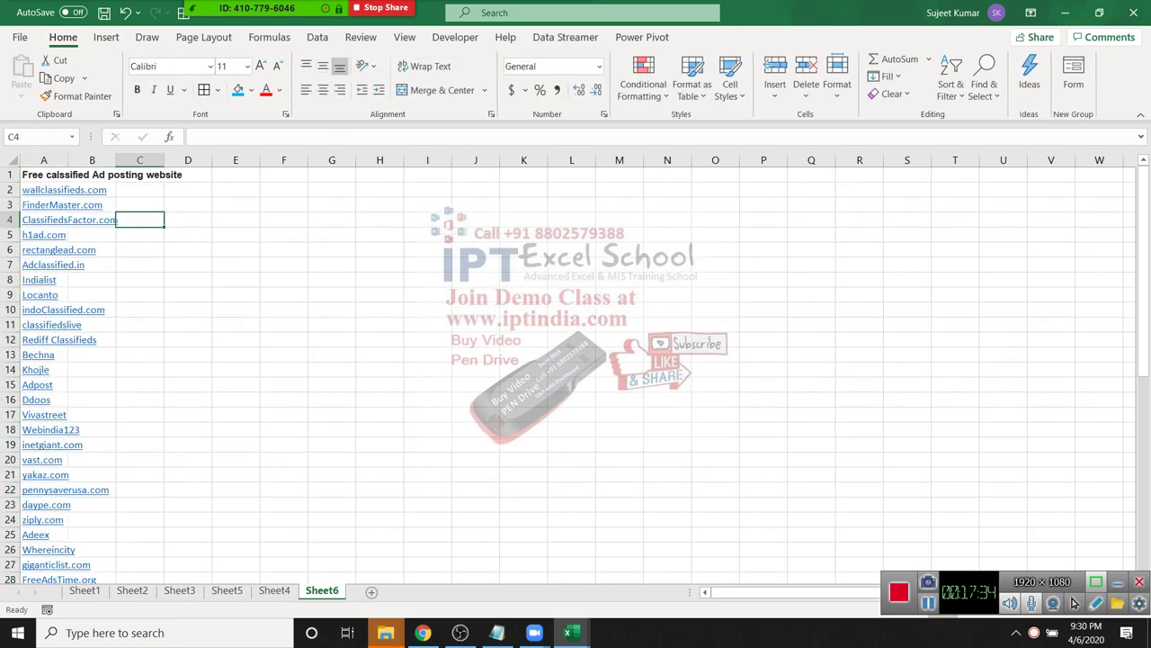
key("alt+h")
key("o")
key("i")
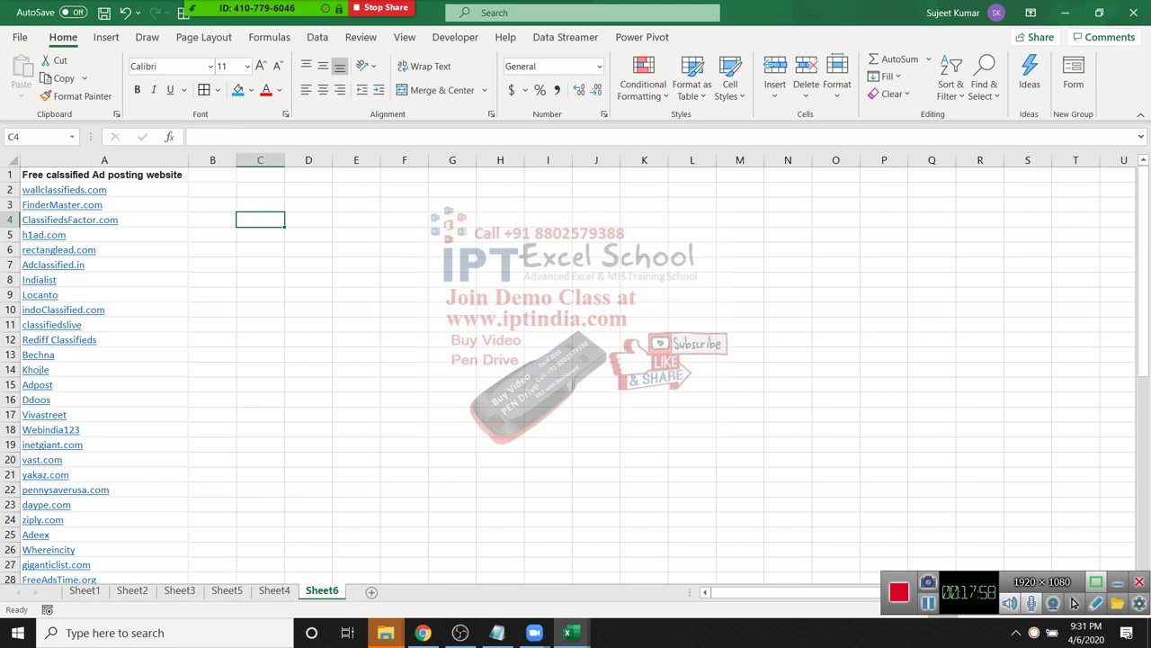
right_click(104, 280)
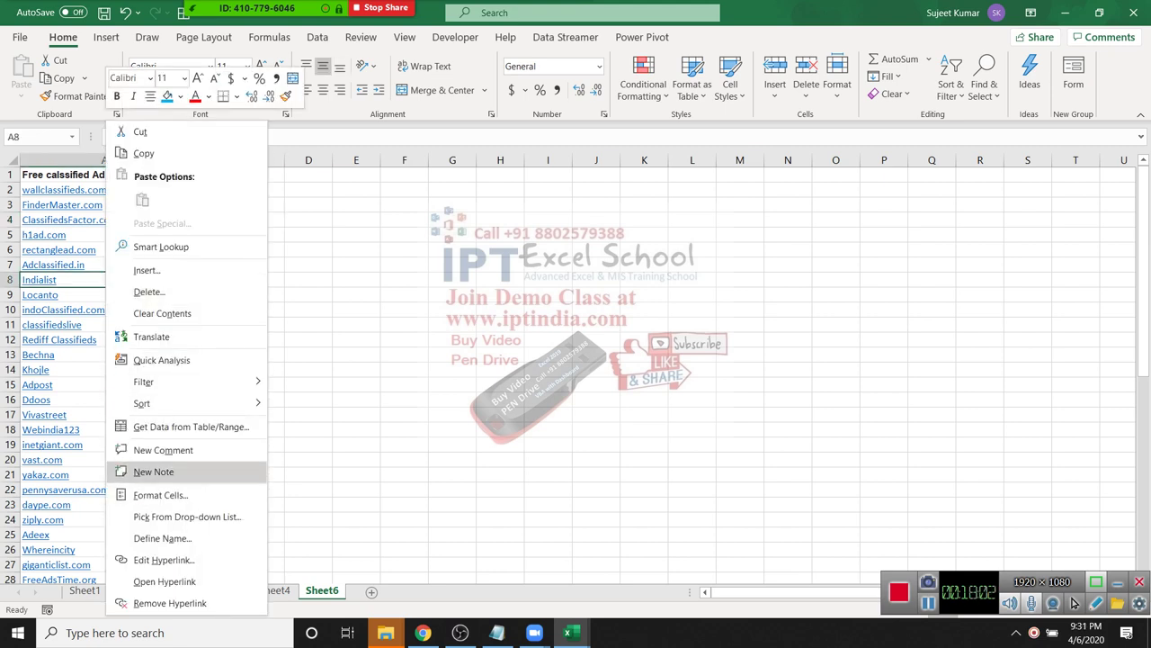
key("Escape")
key("ctrl+k")
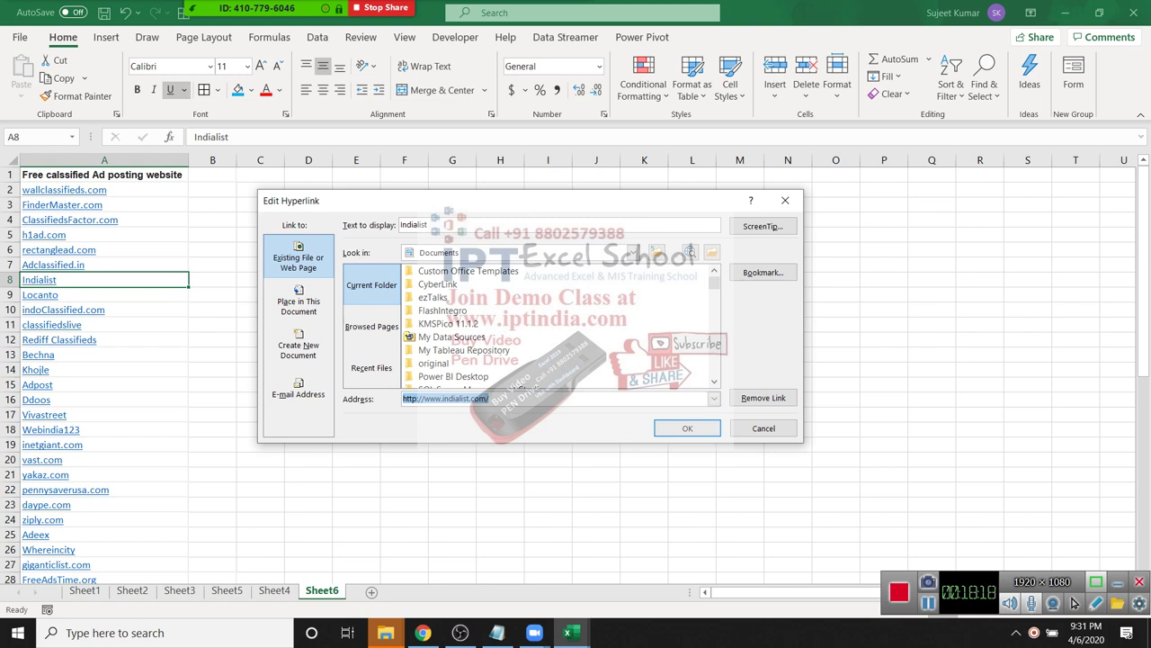
key("Return")
key("Right")
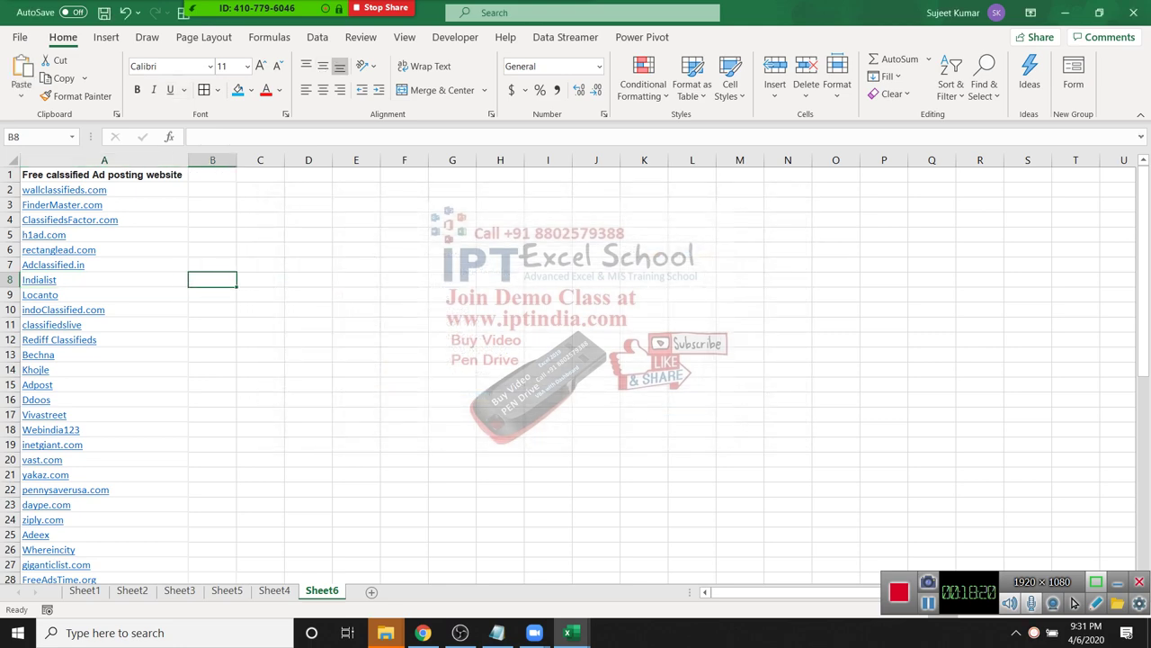
key("ctrl+v")
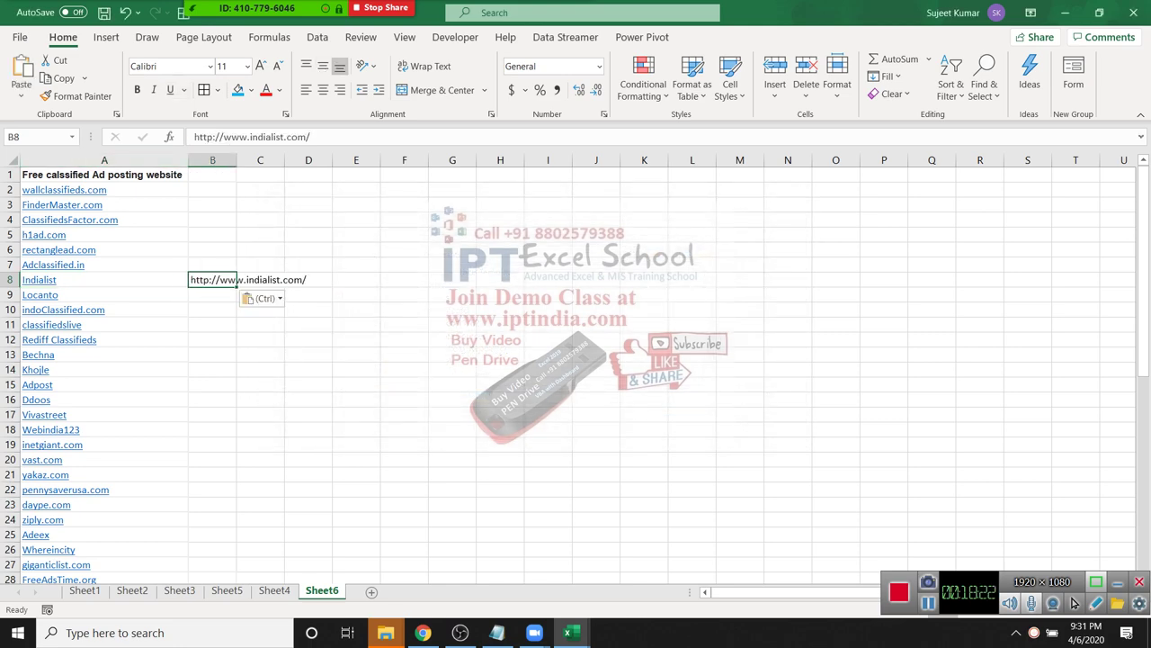
Check the ends of the link list, then delete the pasted address from B8.
key("ctrl+Home")
key("ctrl+Down")
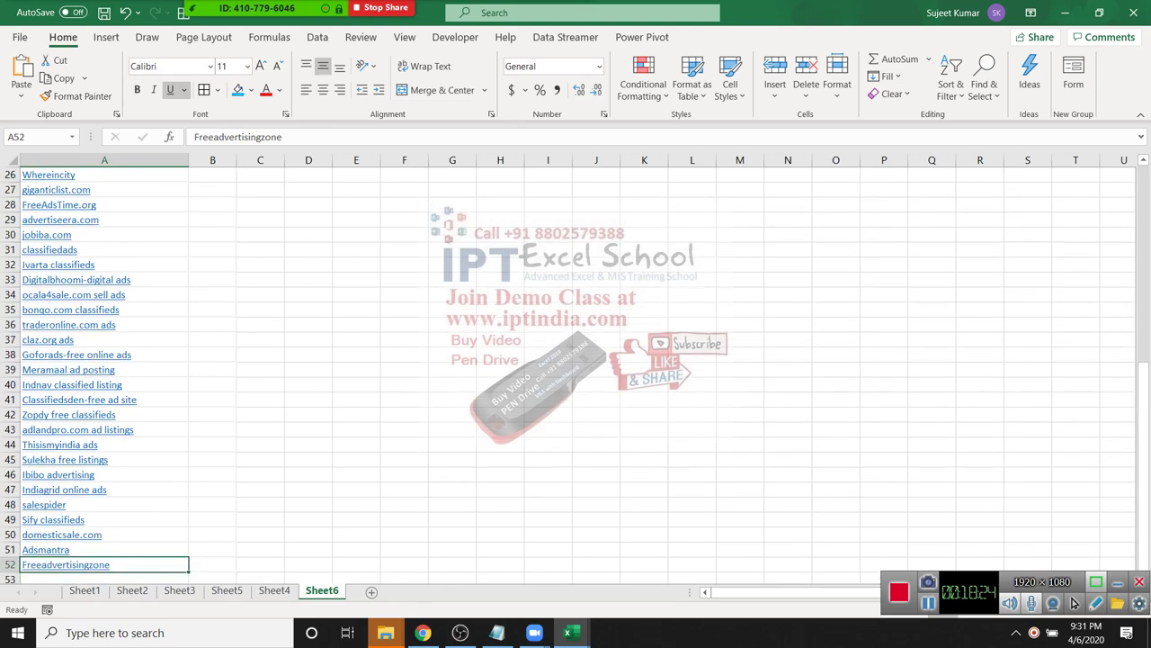
key("Down")
key("Up")
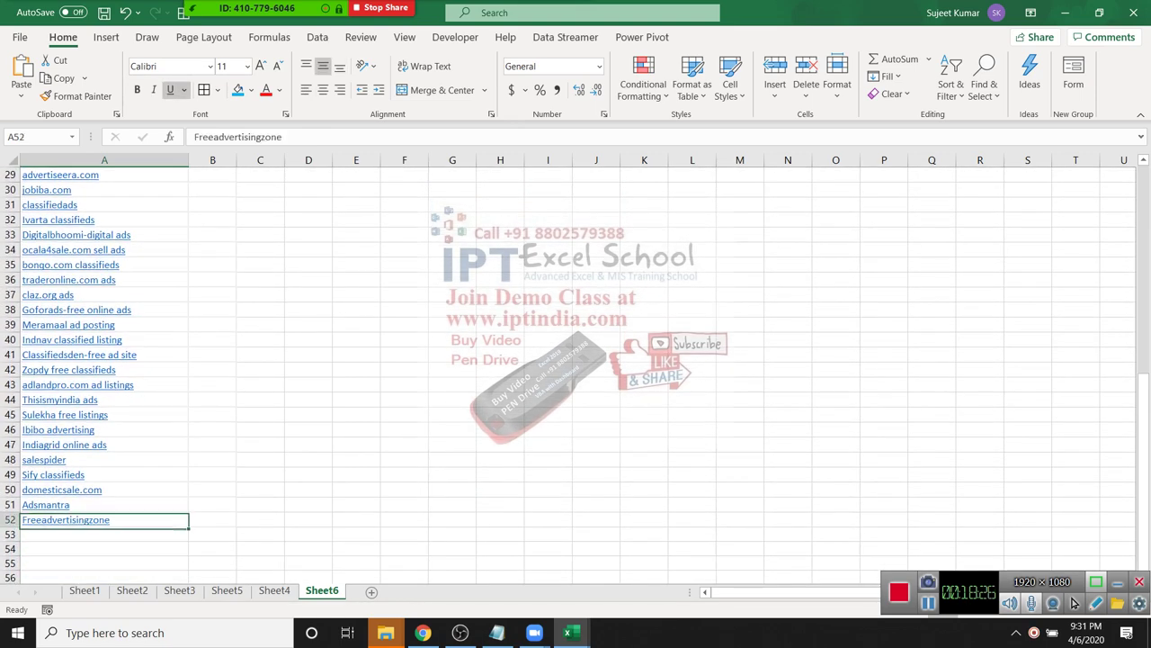
key("ctrl+Home")
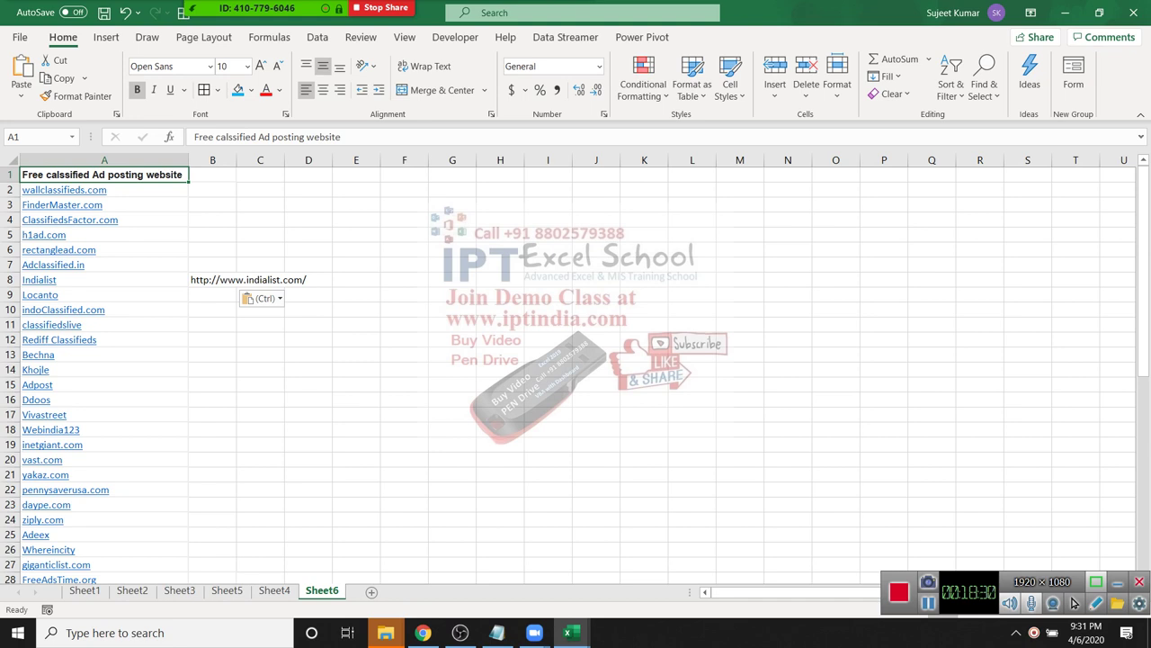
key("Down")
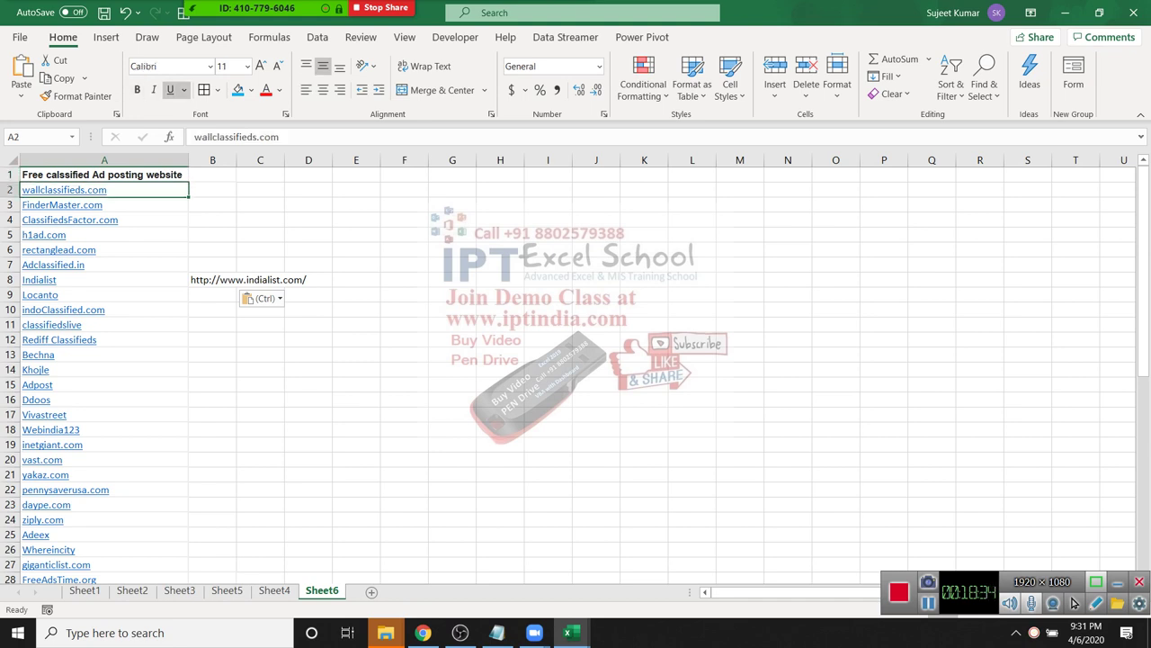
key("Down")
key("Down")
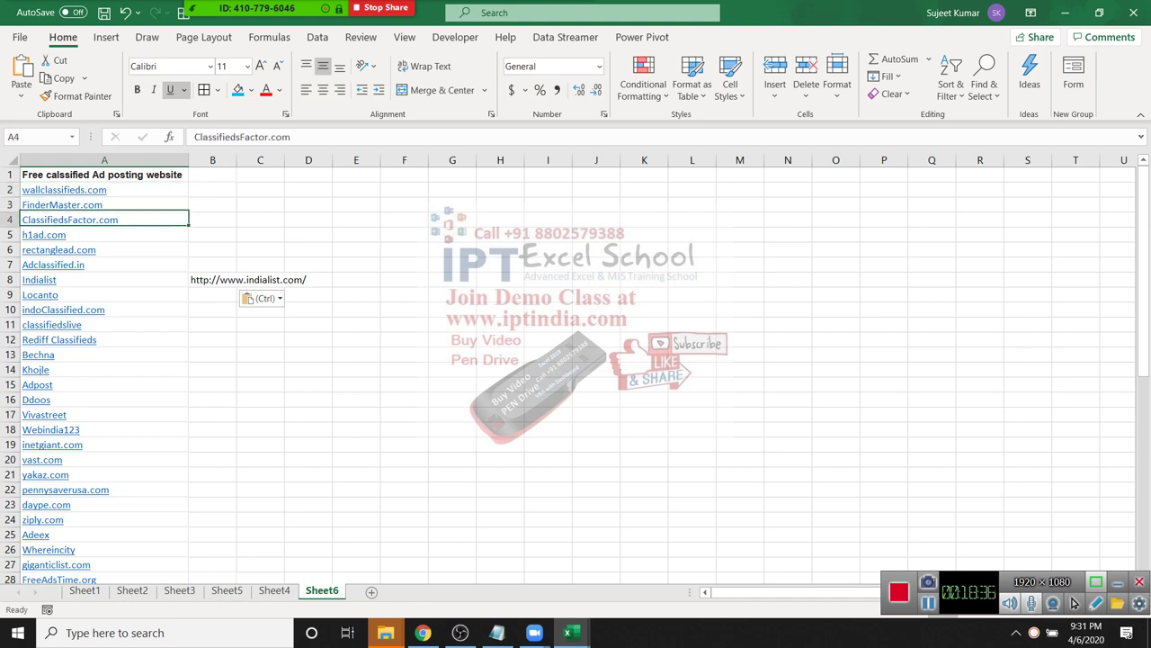
key("Down")
key("Down")
key("Down")
key("Down")
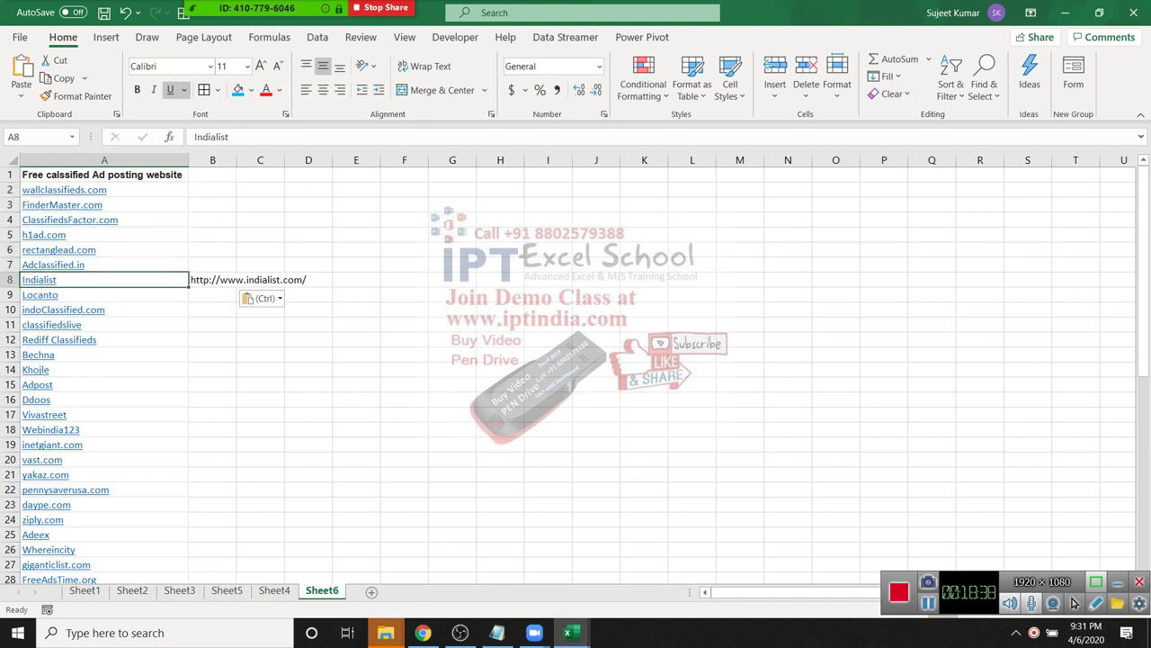
key("Right")
key("Delete")
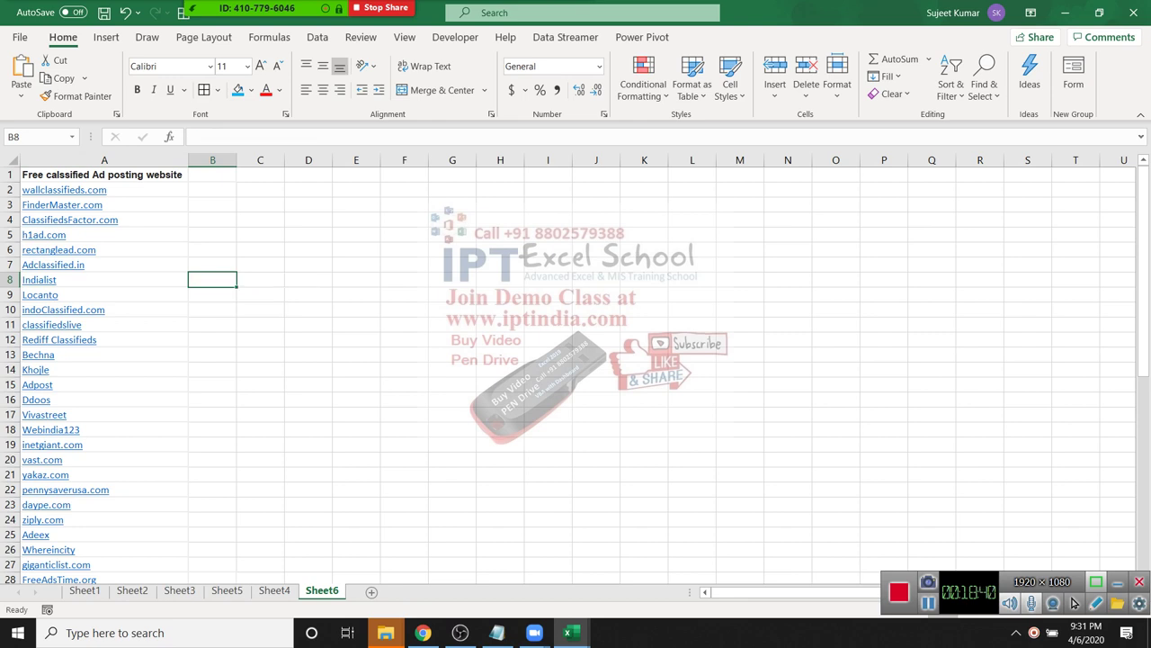
Enter a test value of 1000 in D3, then delete it again.
key("Up")
key("Right")
key("Right")
key("Up")
key("Up")
key("Up")
key("Up")
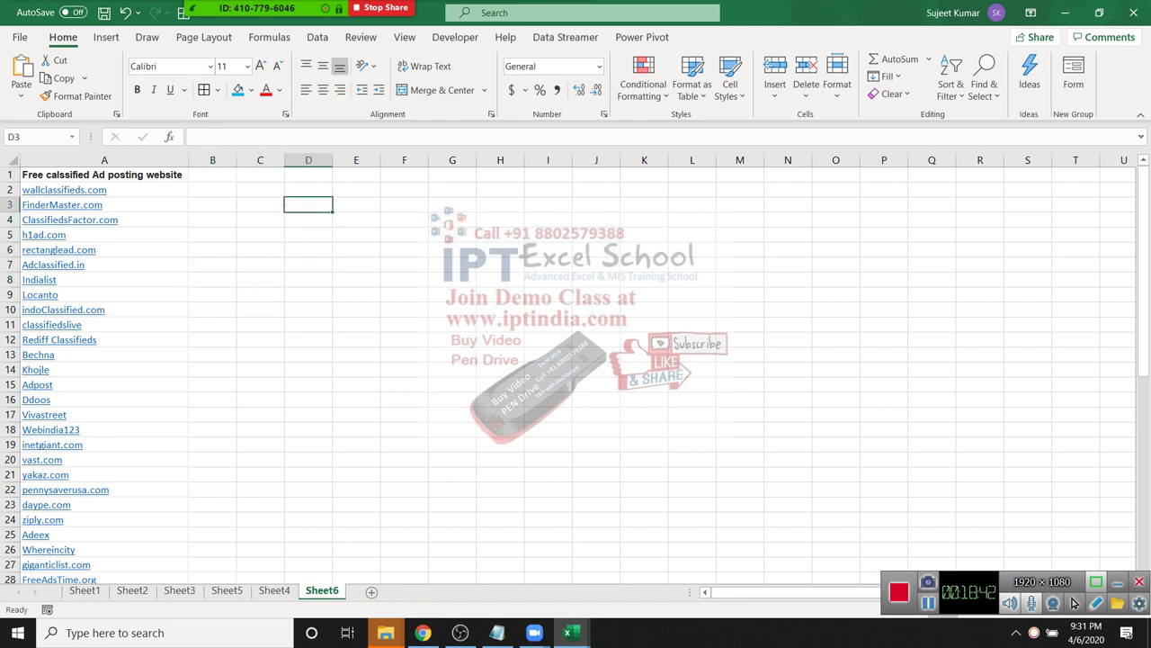
type("1000")
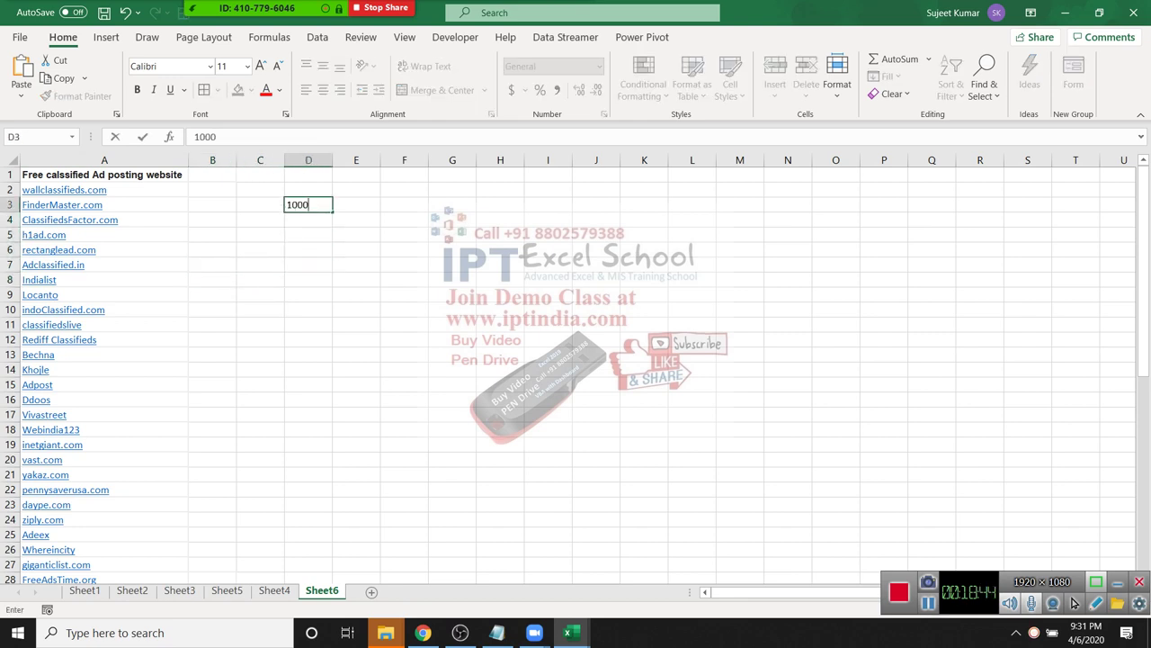
key("Return")
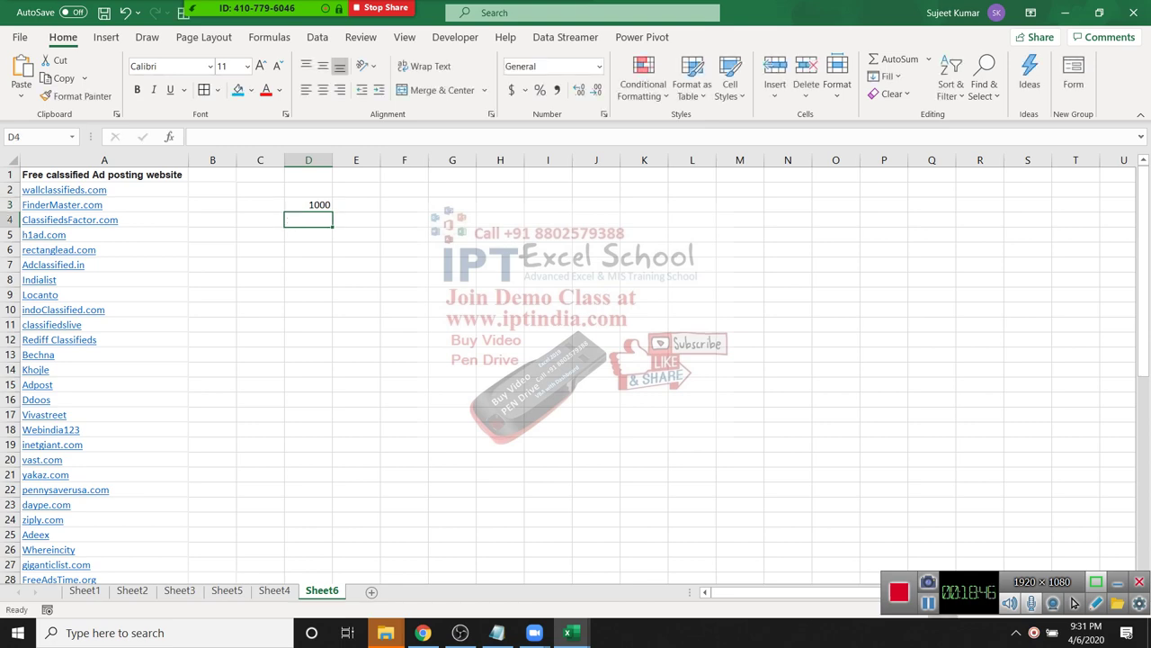
key("Up")
key("Delete")
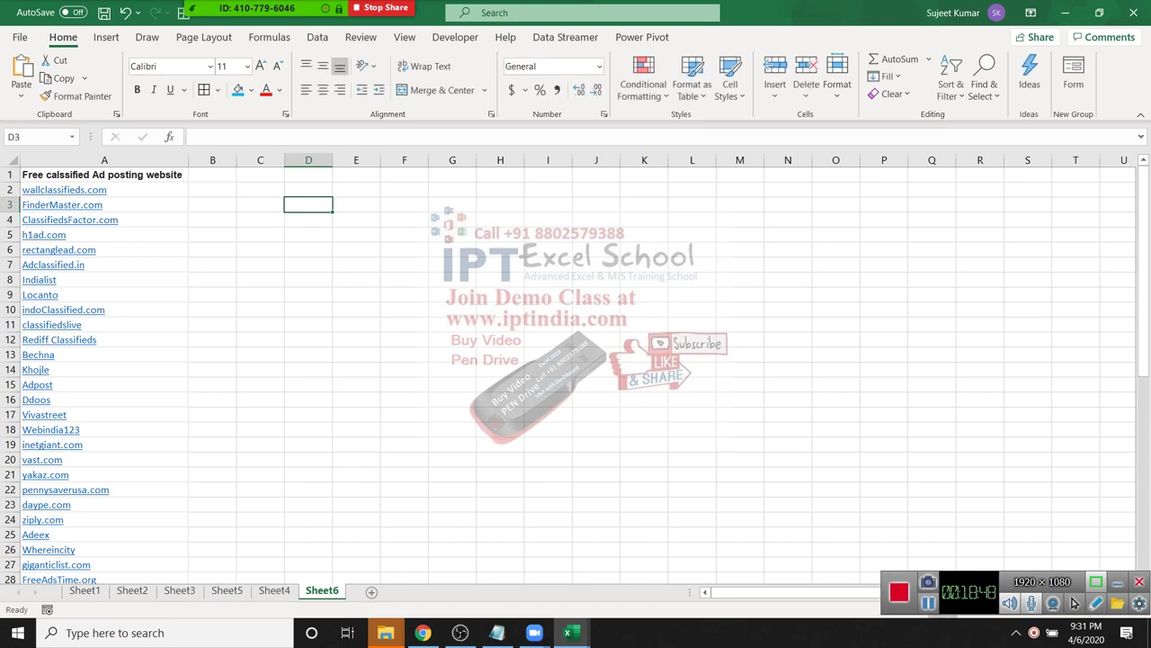
Select the column A links, cancel a started formula in B2, and open the Visual Basic editor.
key("Left")
key("Left")
key("Left")
key("Up")
key("ctrl+shift+Down")
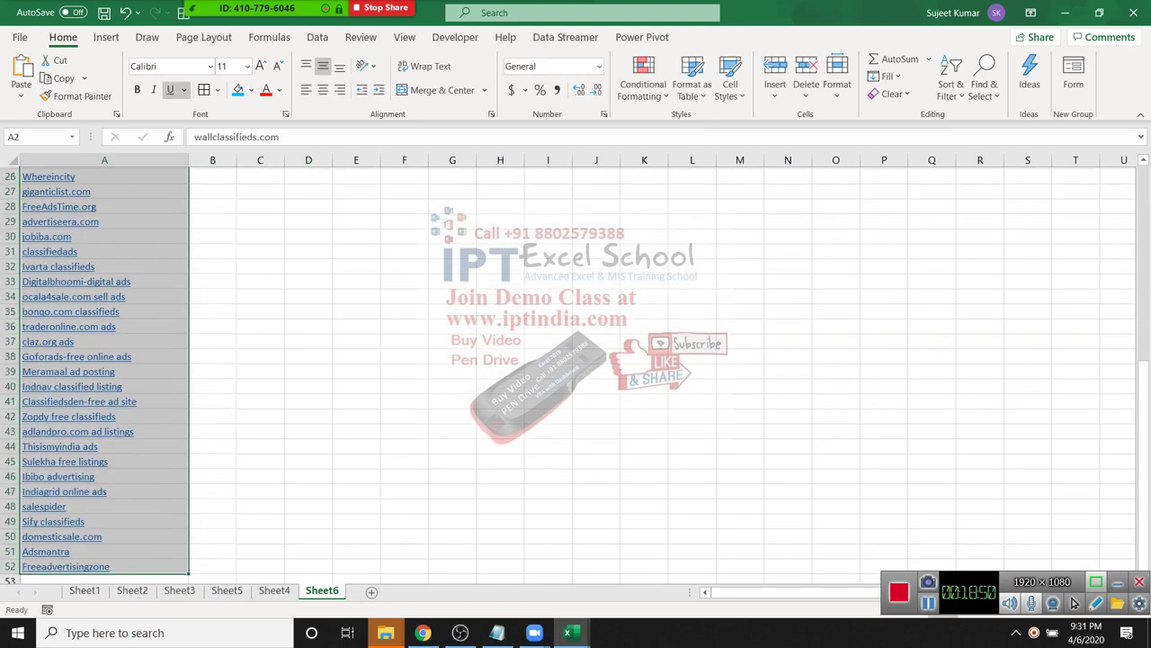
key("ctrl+Home")
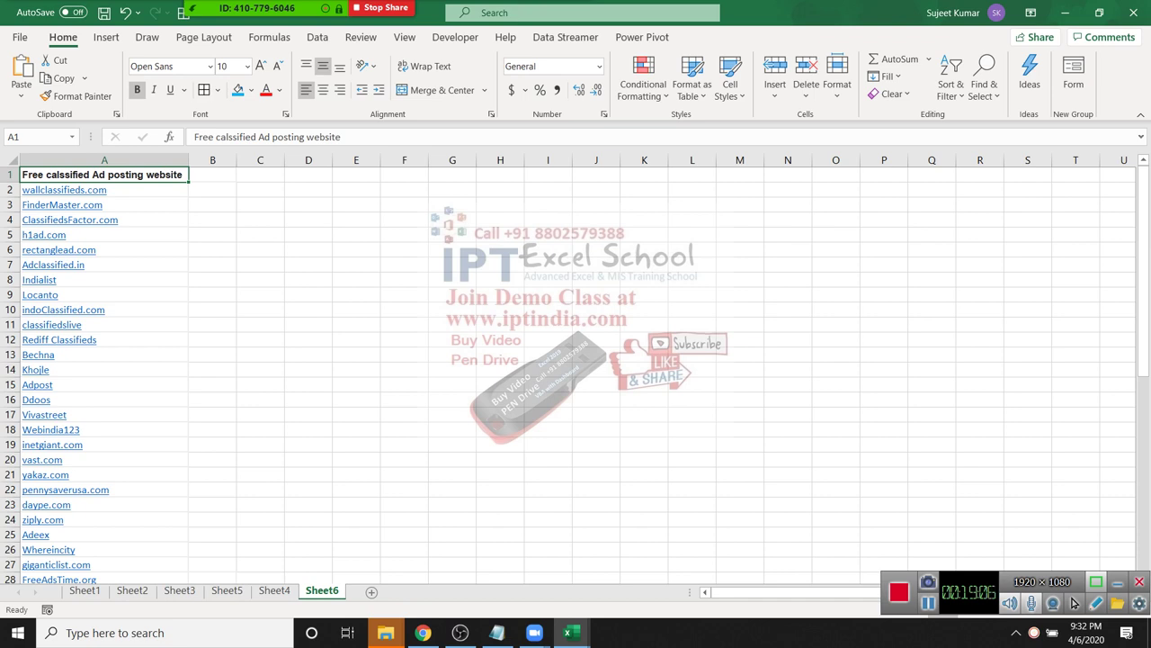
key("Down")
key("Right")
type("=")
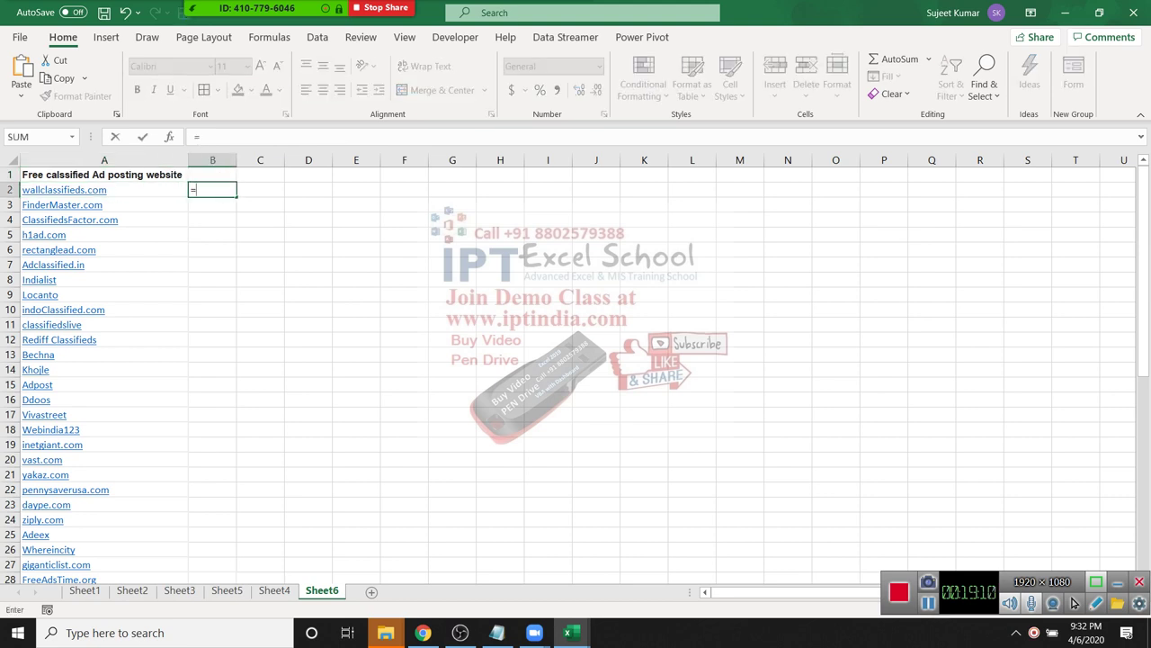
key("Escape")
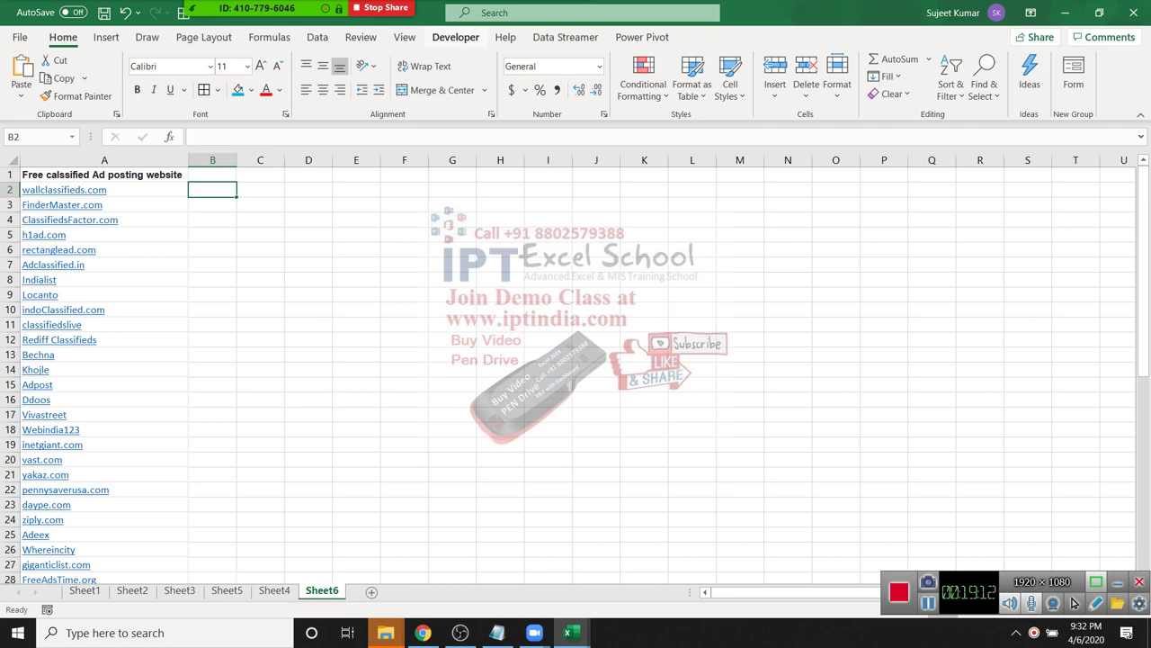
key("alt+l")
key("v")
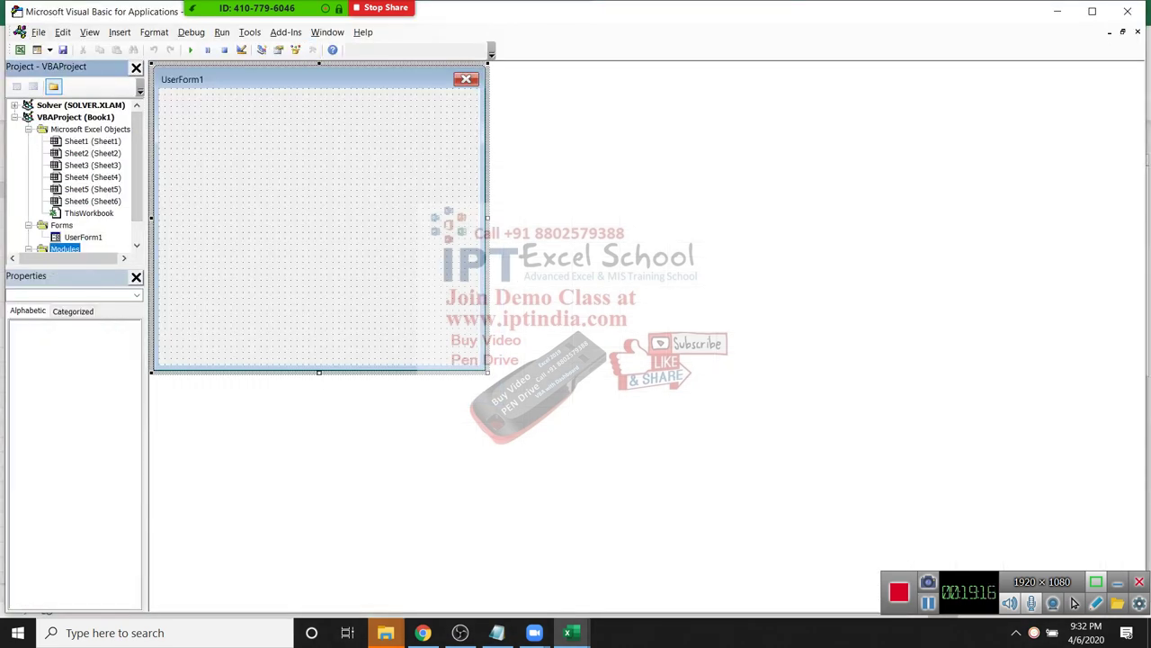
Add a 'Function URL(n As Range)' header below the existing macro in Module1.
key("Right")
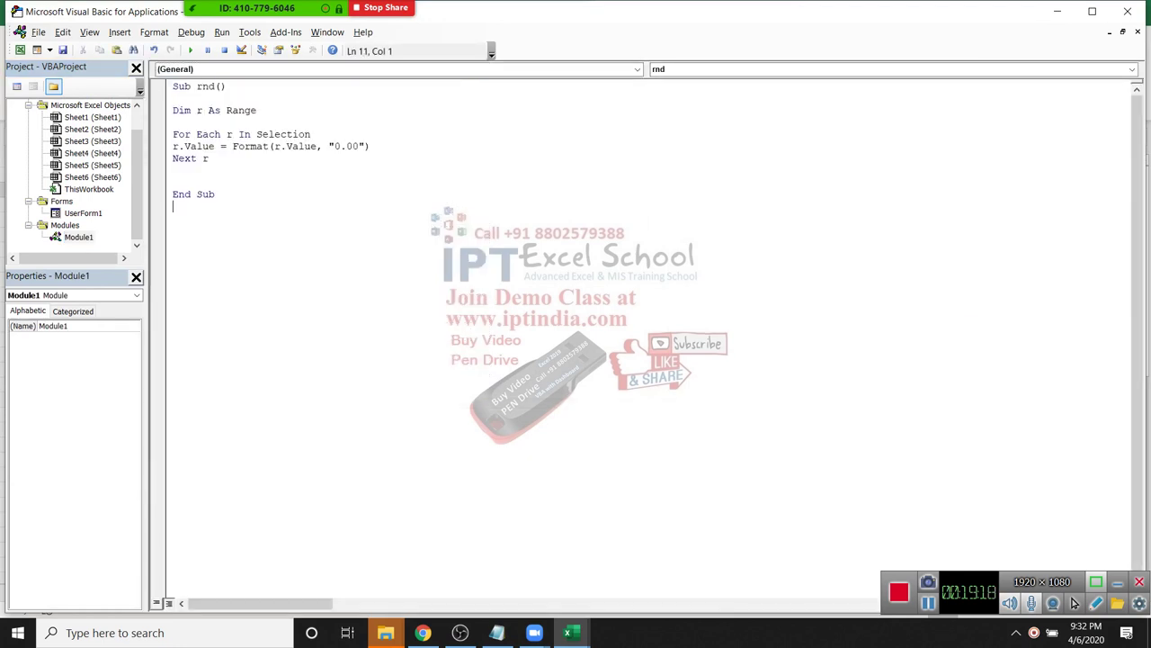
key("Return")
type("func")
type("tion")
type("UR")
type("L(n as ")
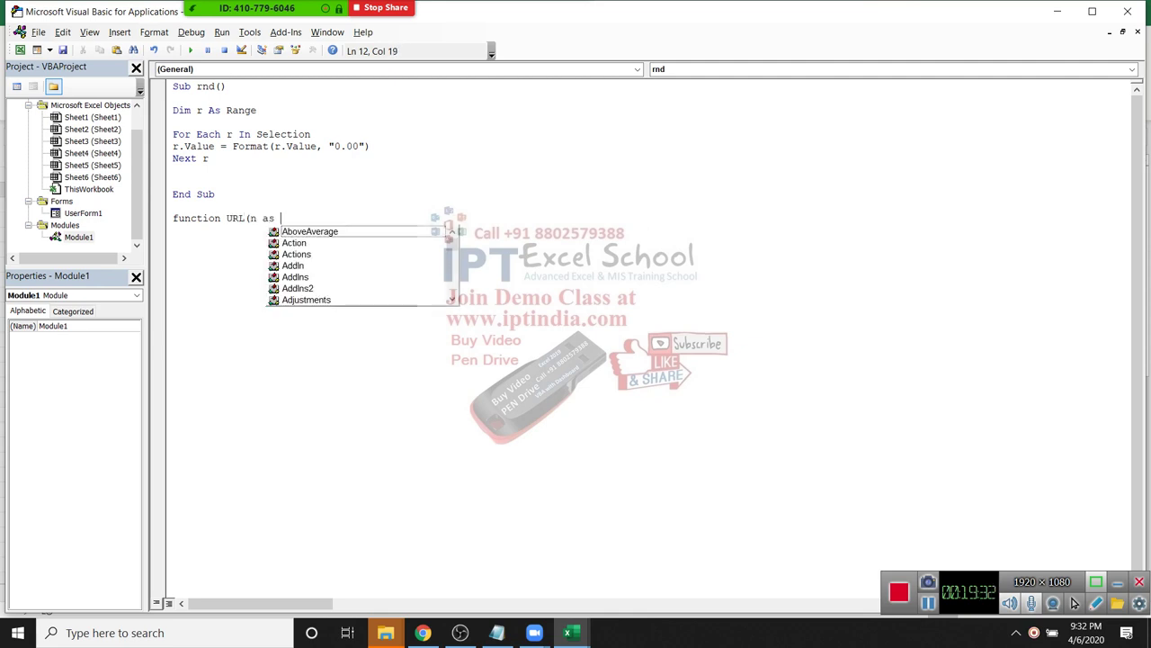
type("ra")
key("Escape")
type("nge)")
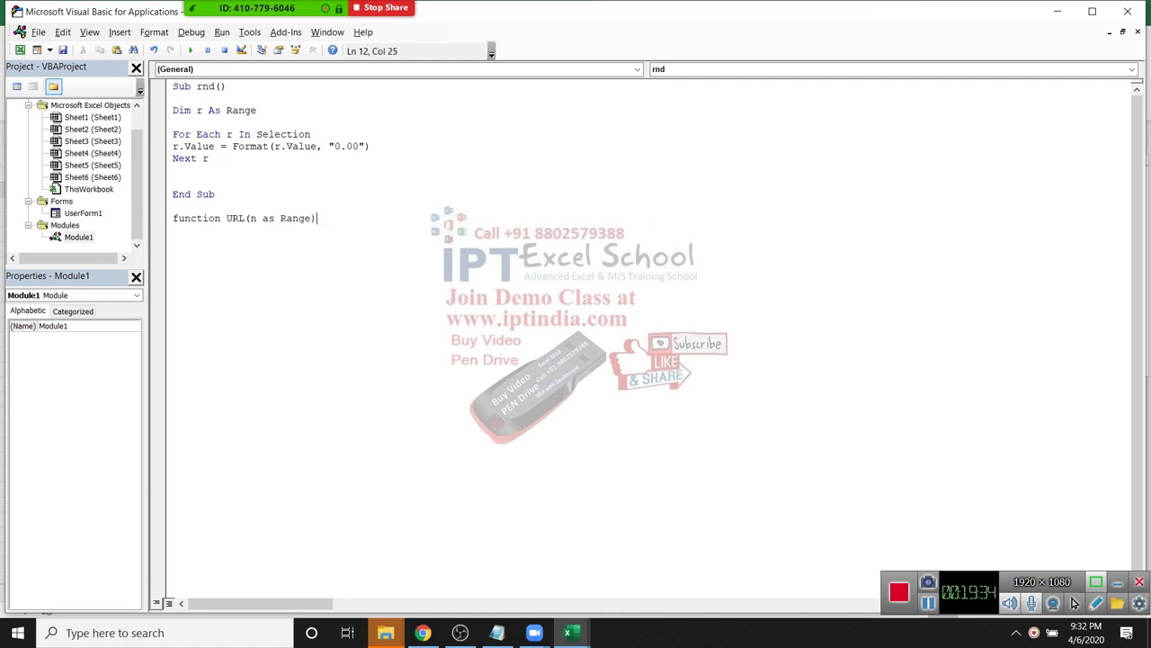
key("Return")
key("Return")
key("Return")
Write the function body 'URL = n.Hyperlinks(1).Address'.
key("Up")
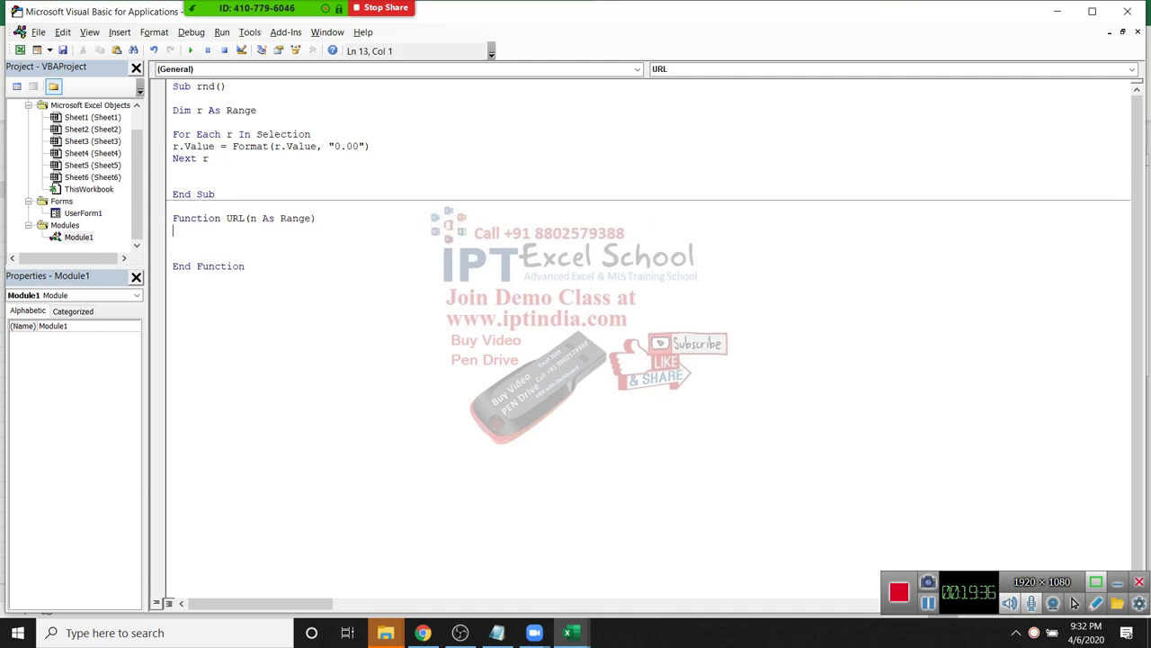
type("URL")
type("=")
type("n.")
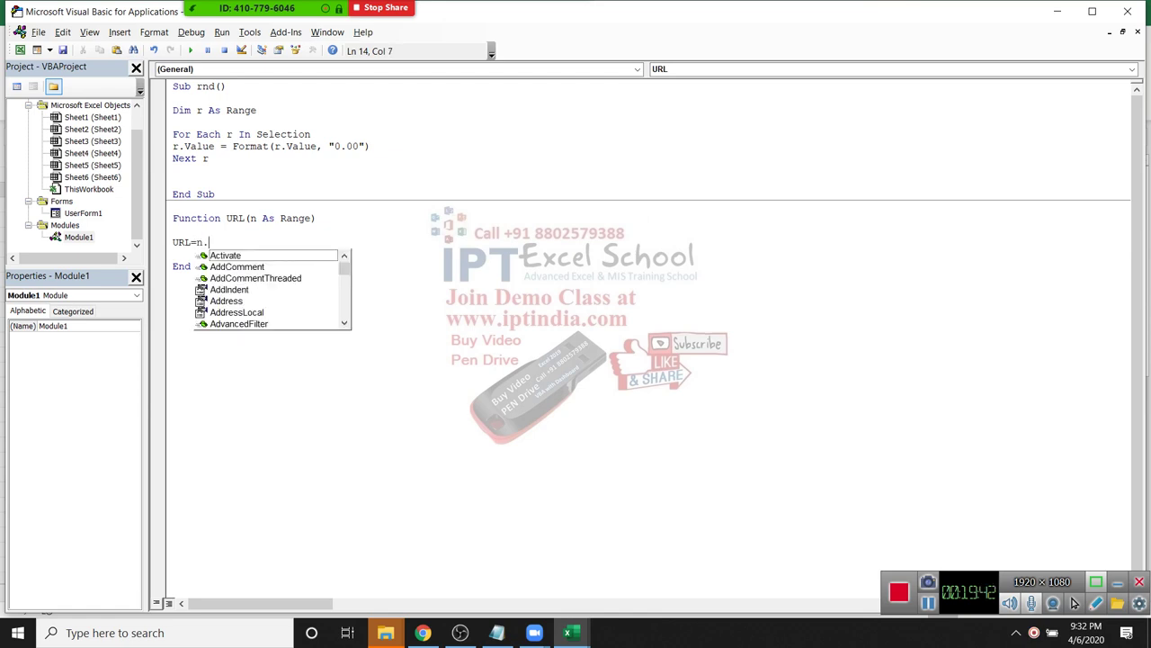
type("hy")
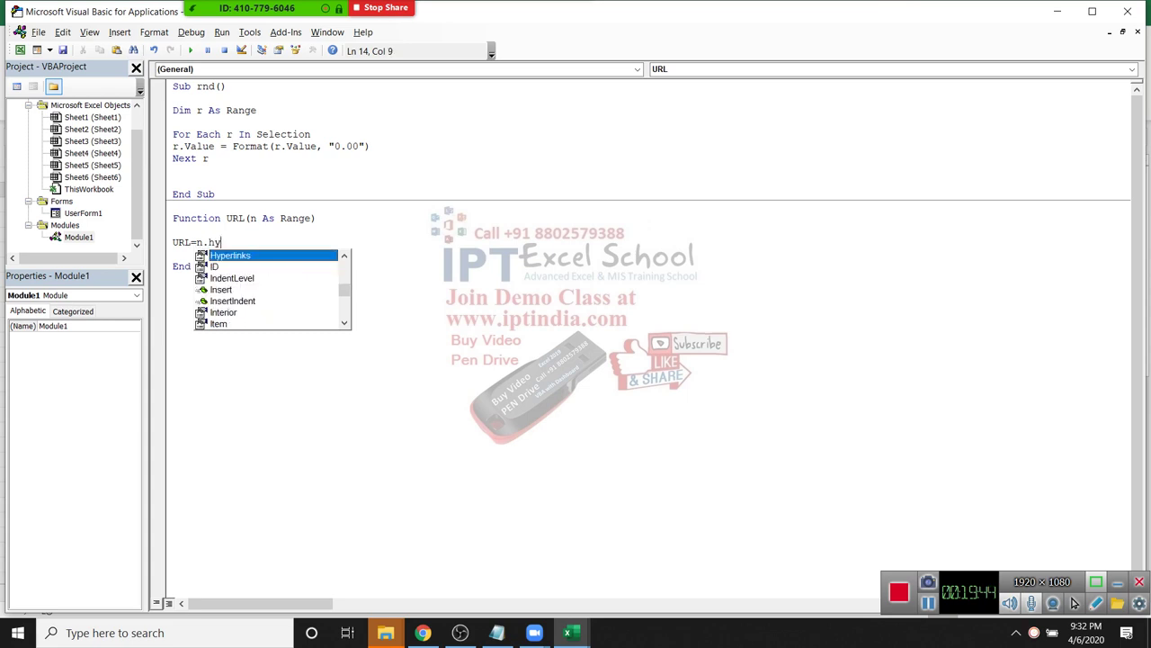
key("Tab")
type(".a")
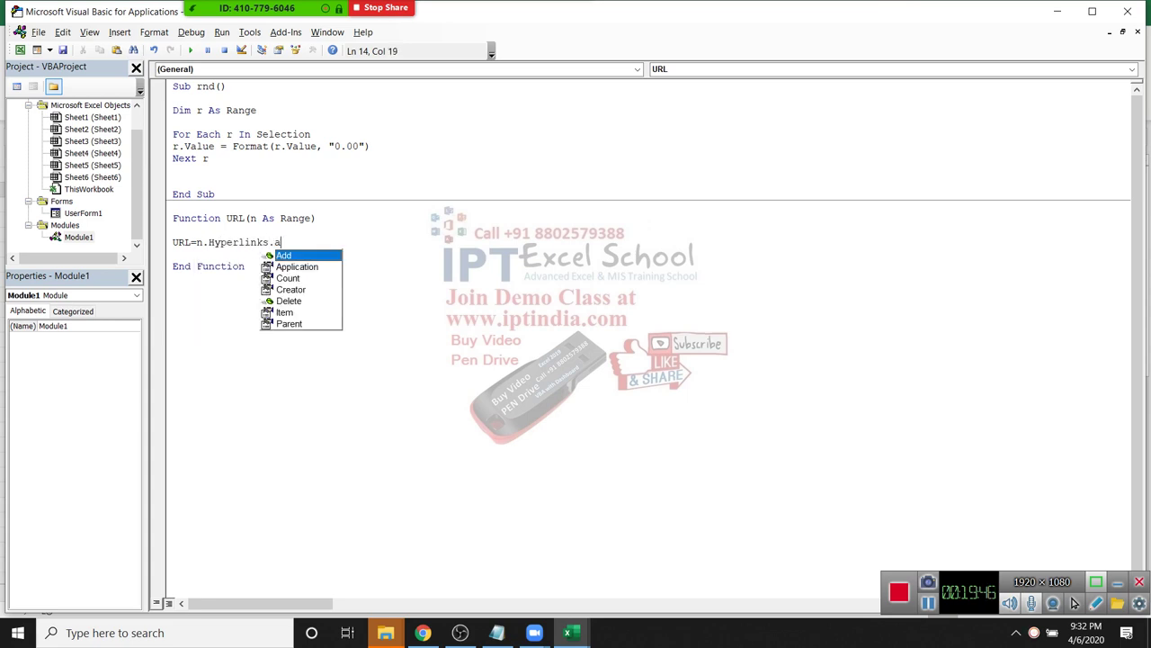
key("Tab")
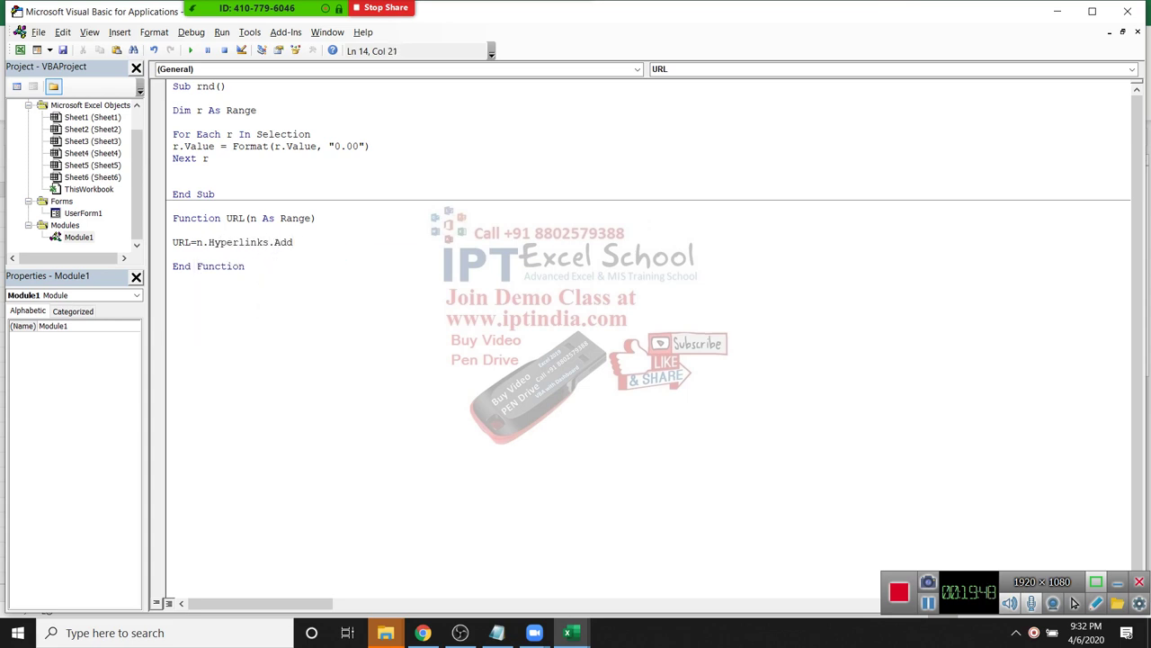
type("(")
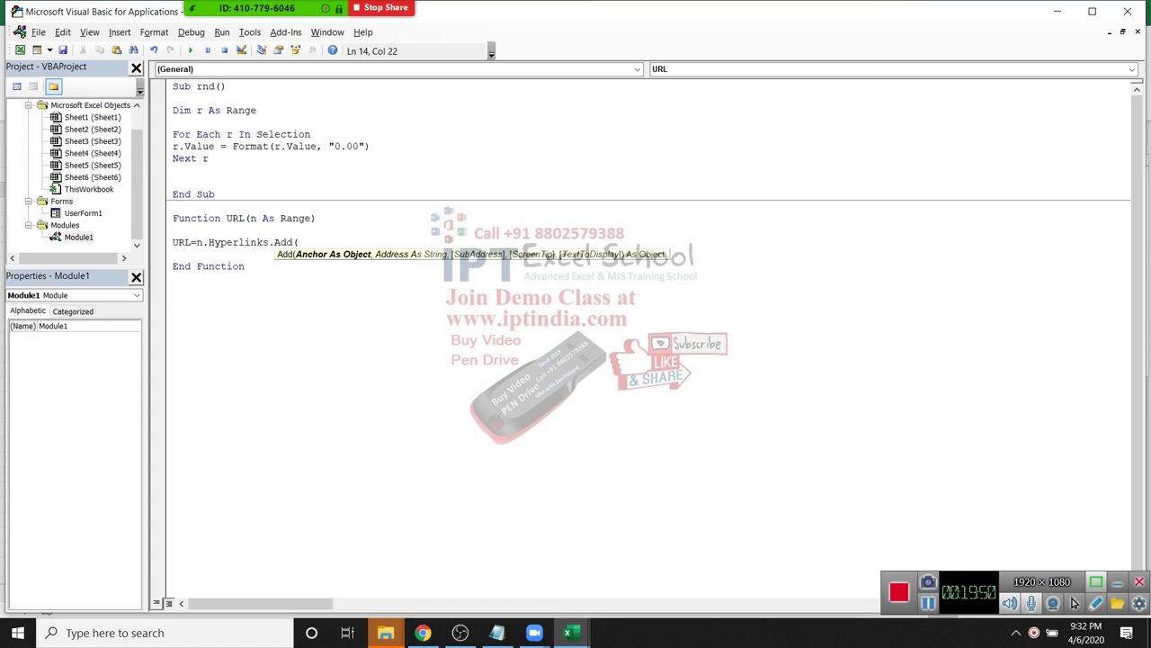
type("1) .a")
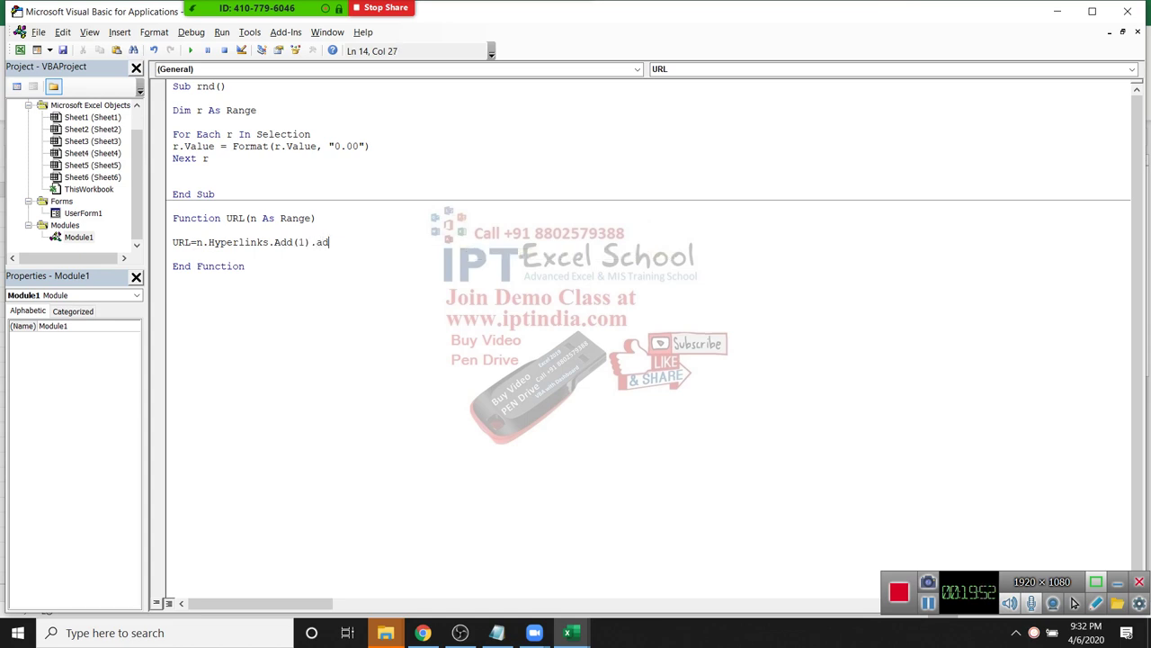
key("BackSpace")
key("BackSpace")
key("BackSpace")
key("BackSpace")
key("BackSpace")
key("BackSpace")
key("BackSpace")
key("BackSpace")
key("BackSpace")
key("BackSpace")
type("(")
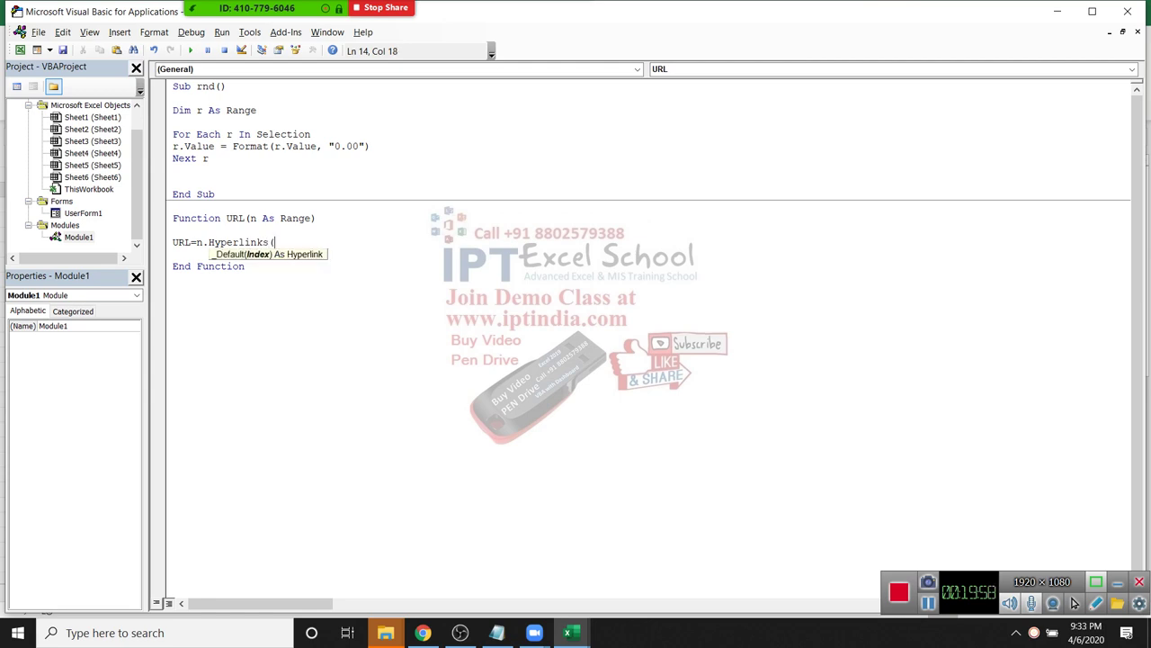
type("1")
key("Escape")
type(".")
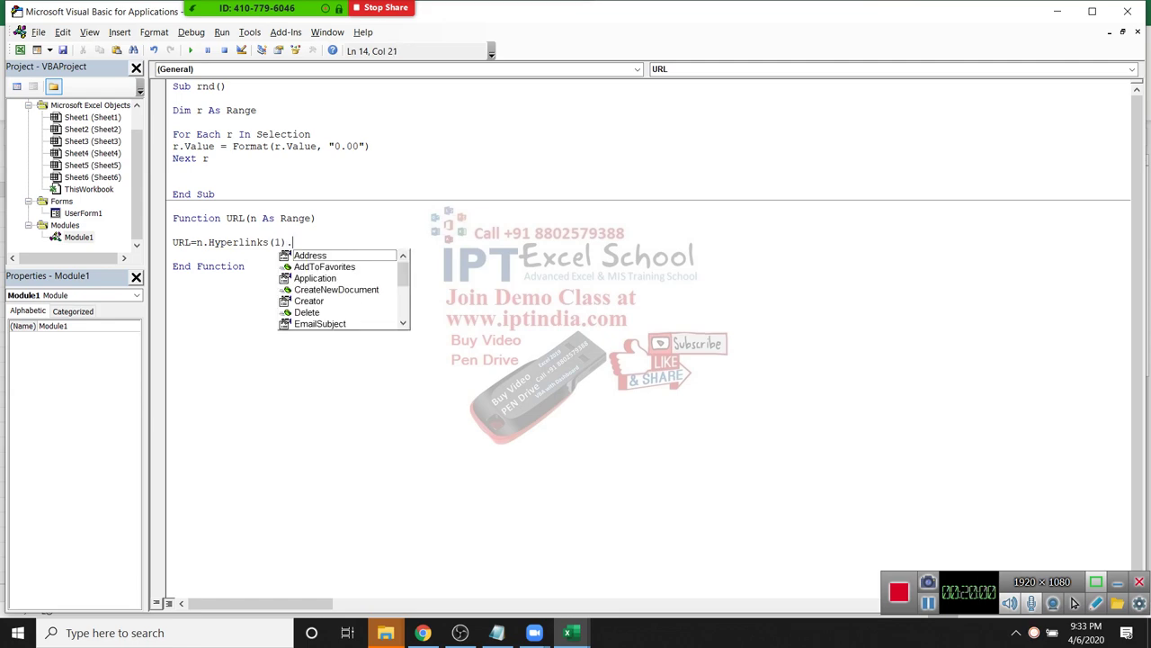
type("a")
key("Tab")
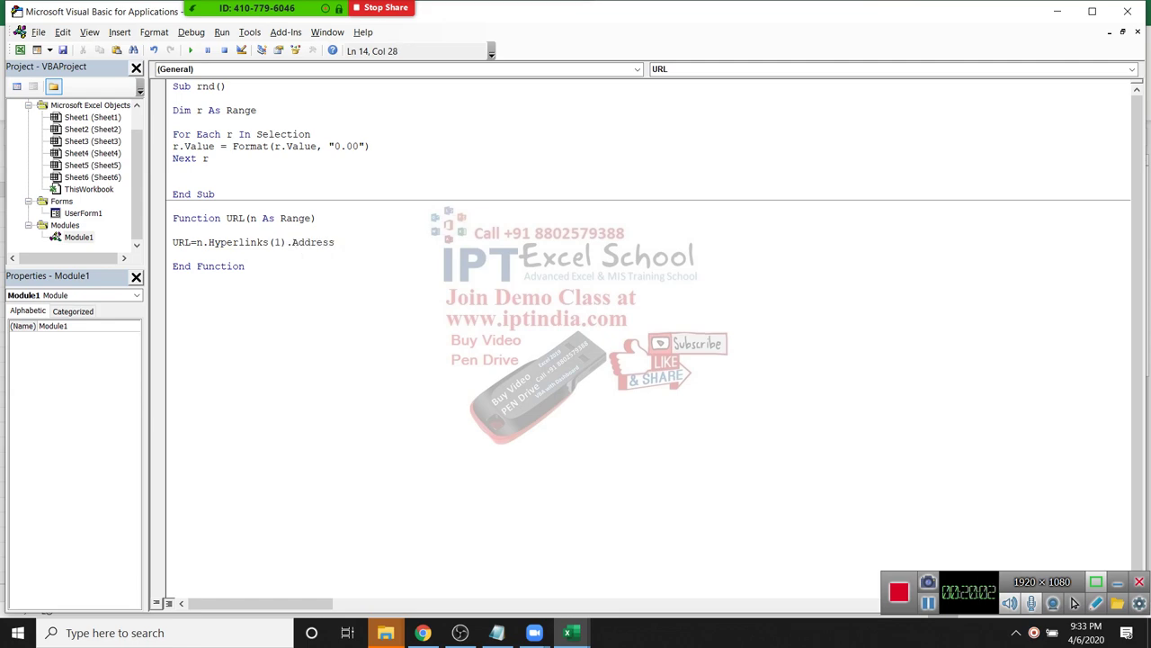
Enter =URL(A2) in B2 and fill it down the whole link list.
key("alt+Tab")
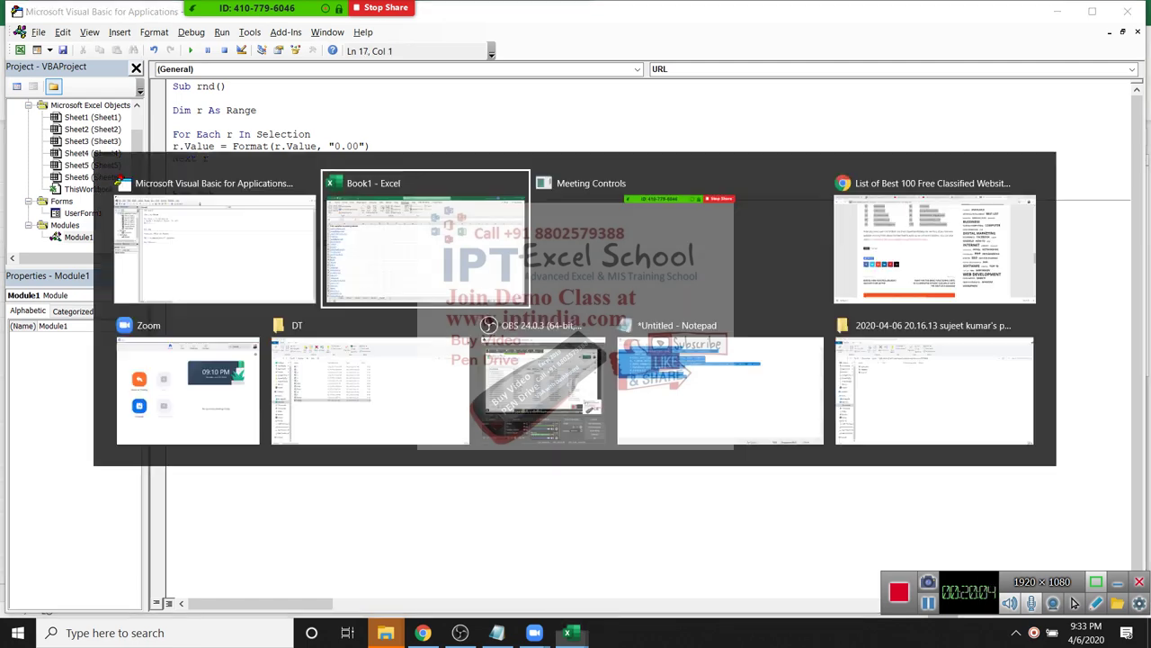
type("=")
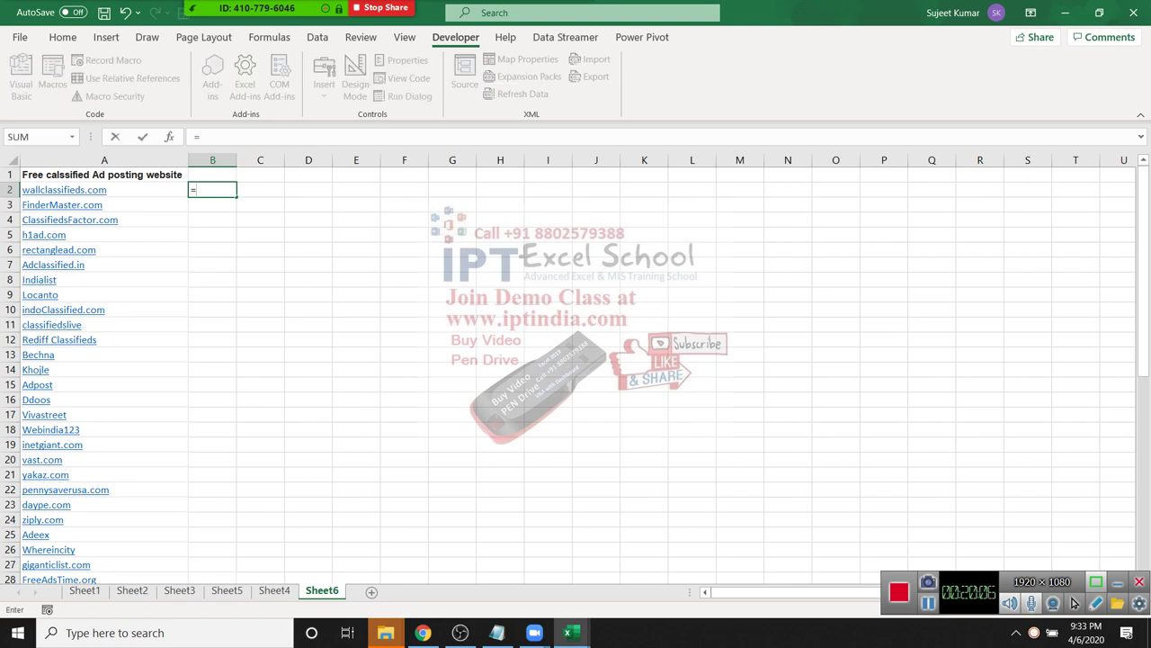
type("url")
key("Tab")
key("Left")
key("Return")
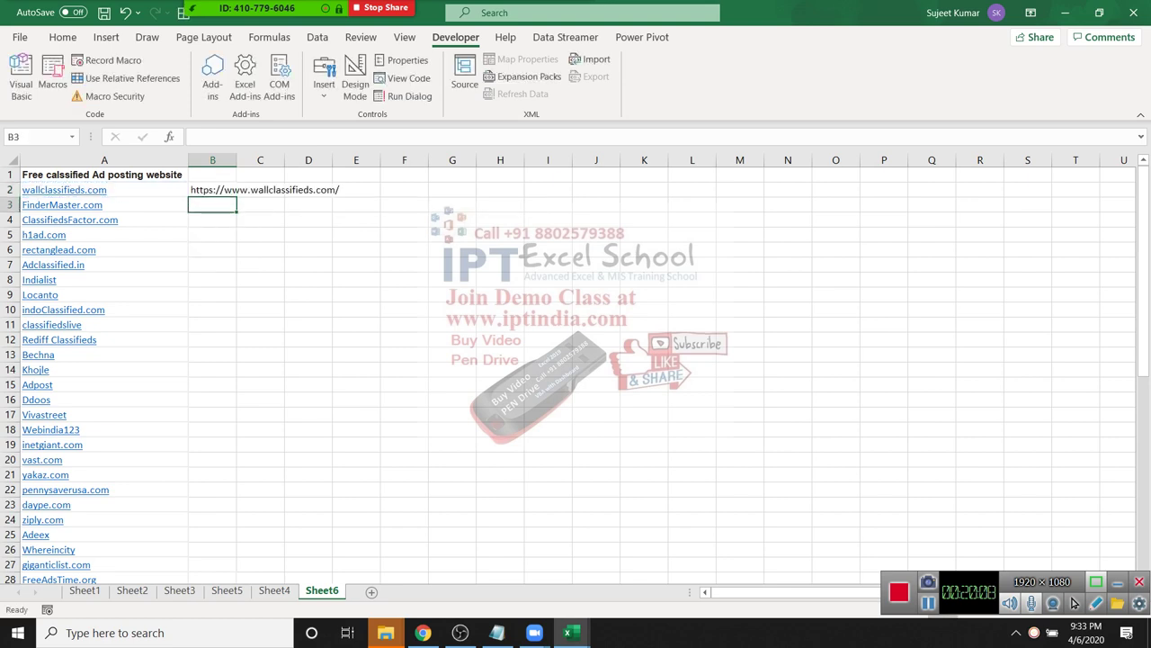
left_click(225, 191)
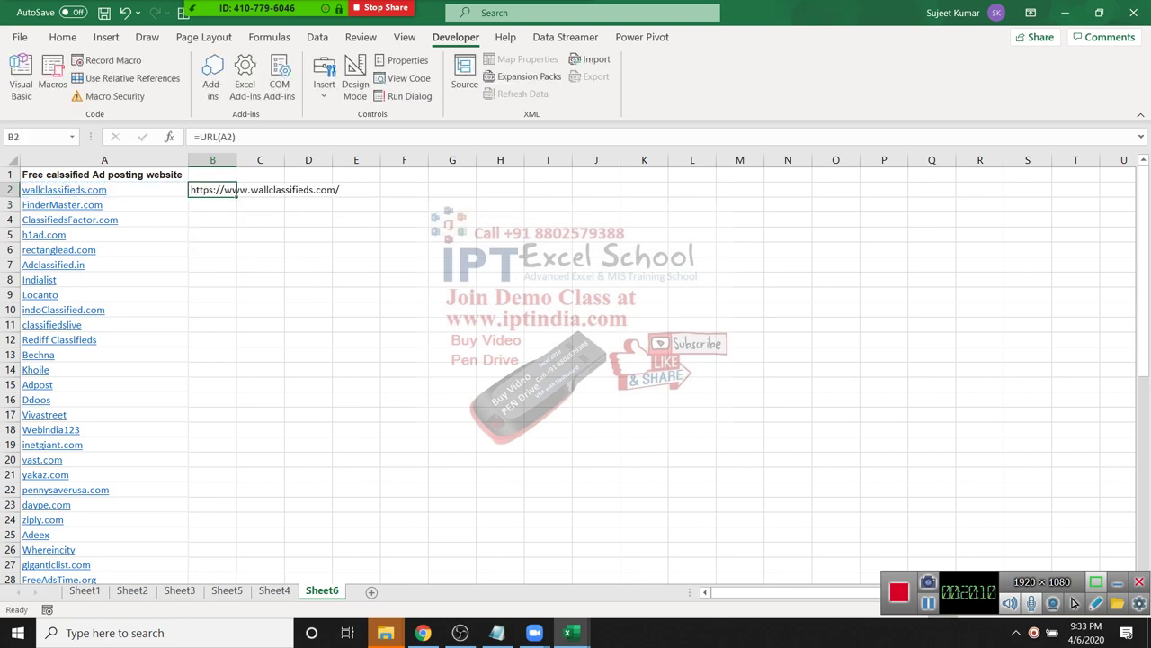
double_click(237, 196)
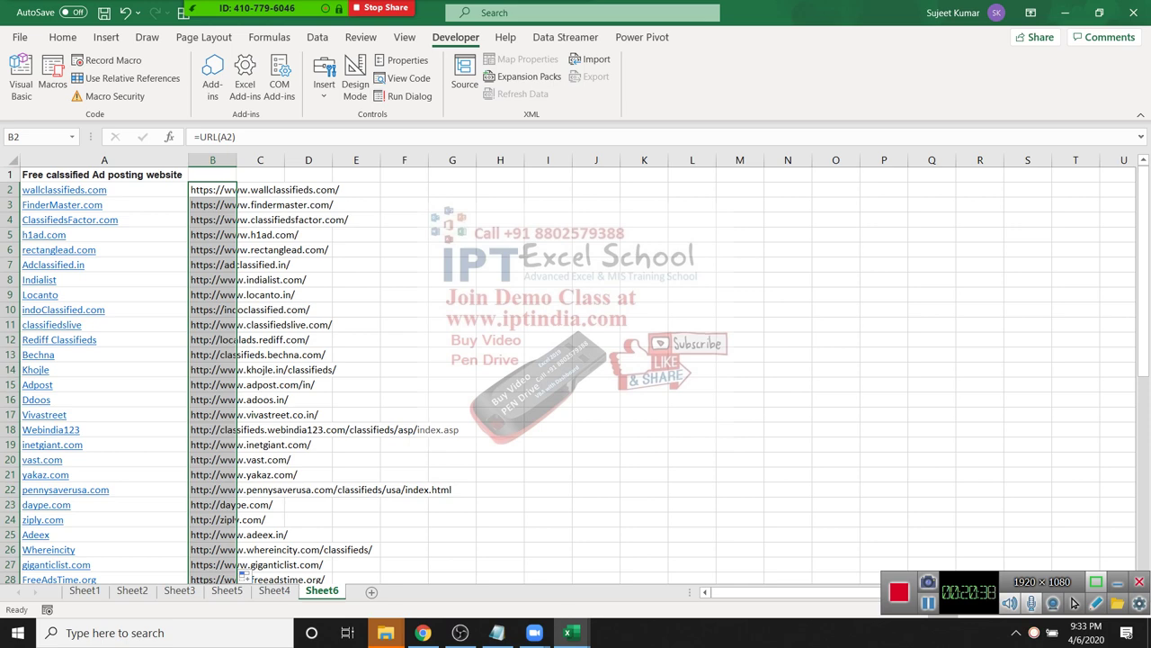
Confirm the URL results in column B run down to row 52.
key("Down")
key("ctrl+Down")
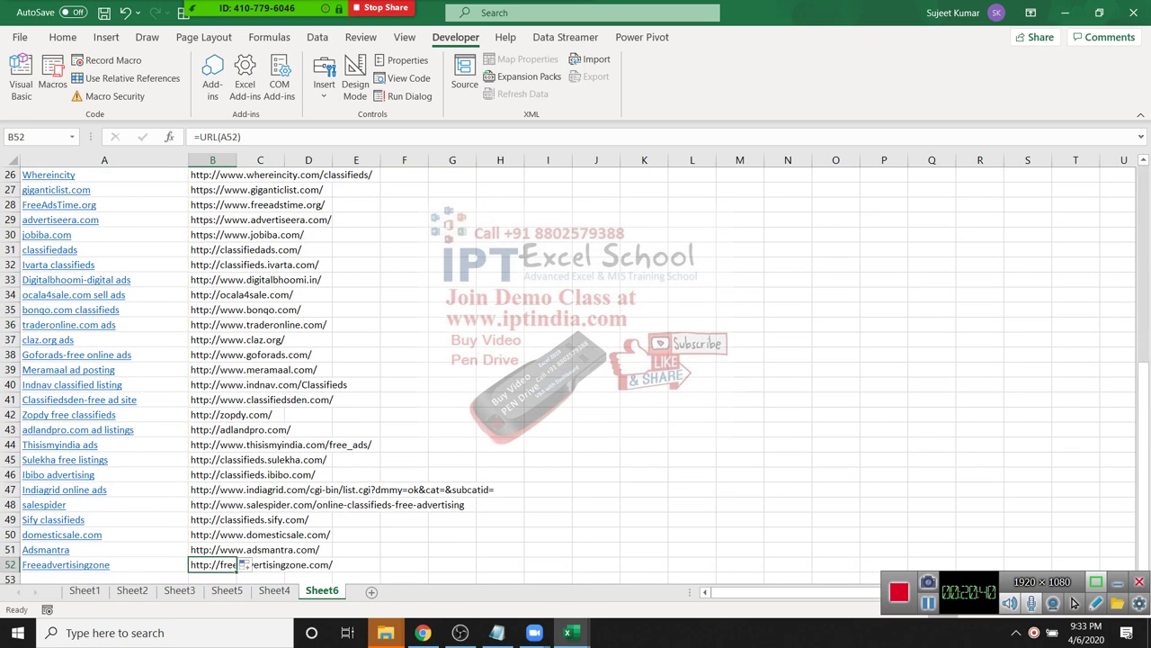
key("ctrl+Up")
key("ctrl+Up")
key("Down")
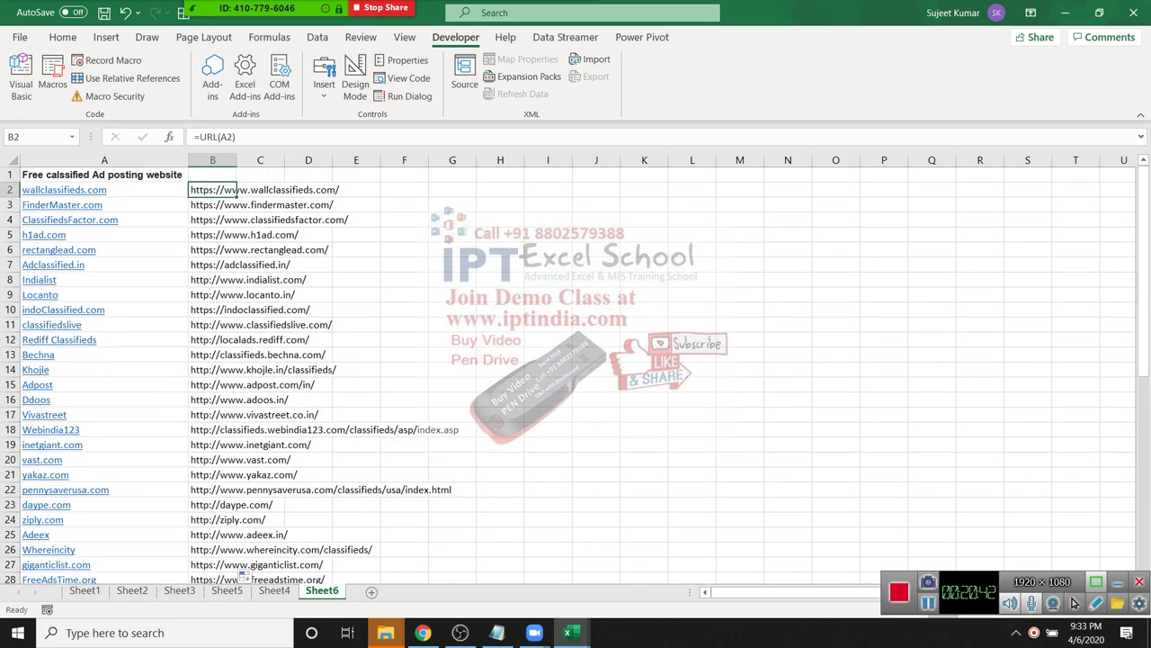
key("ctrl+shift+Down")
key("ctrl+Up")
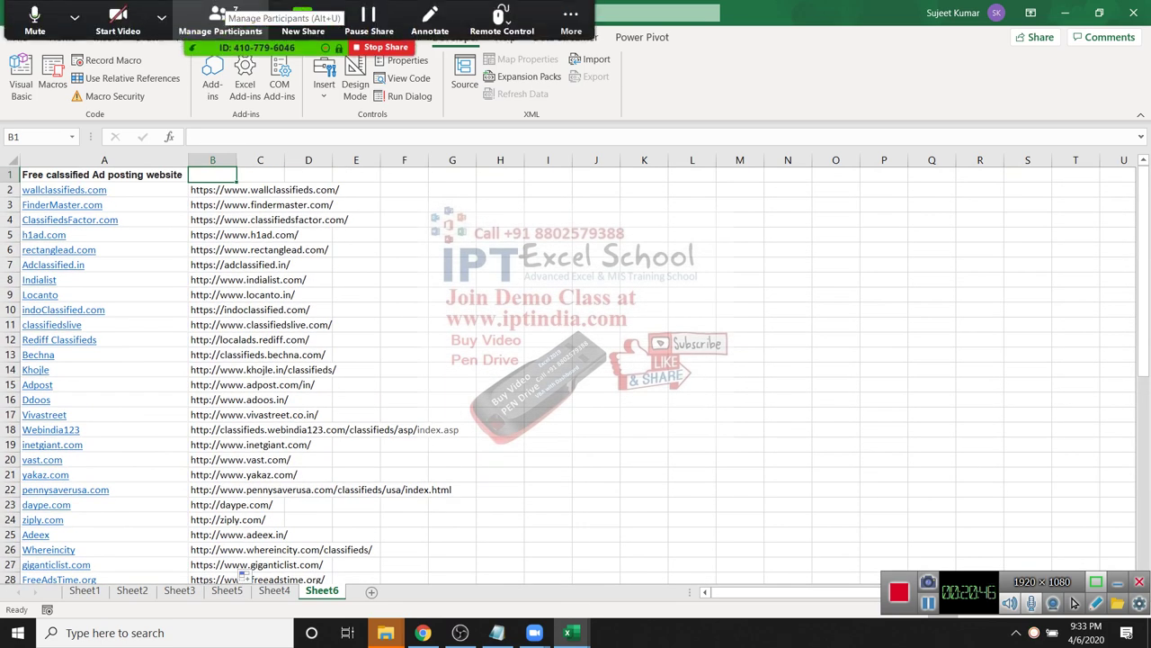
left_click(220, 18)
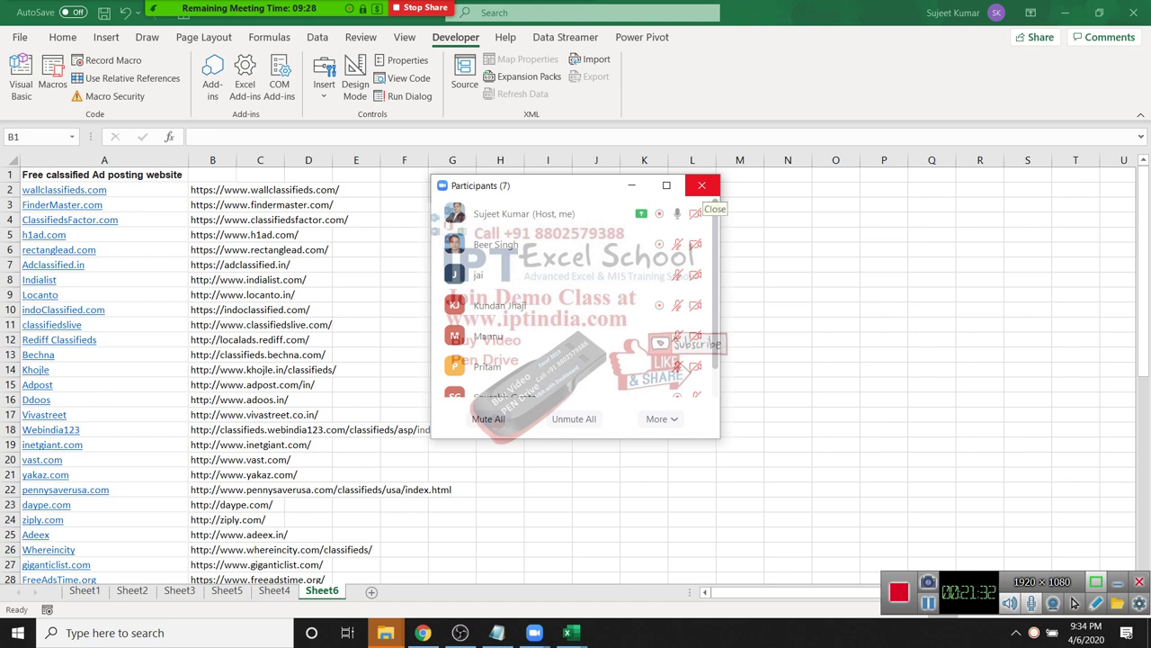
left_click(702, 186)
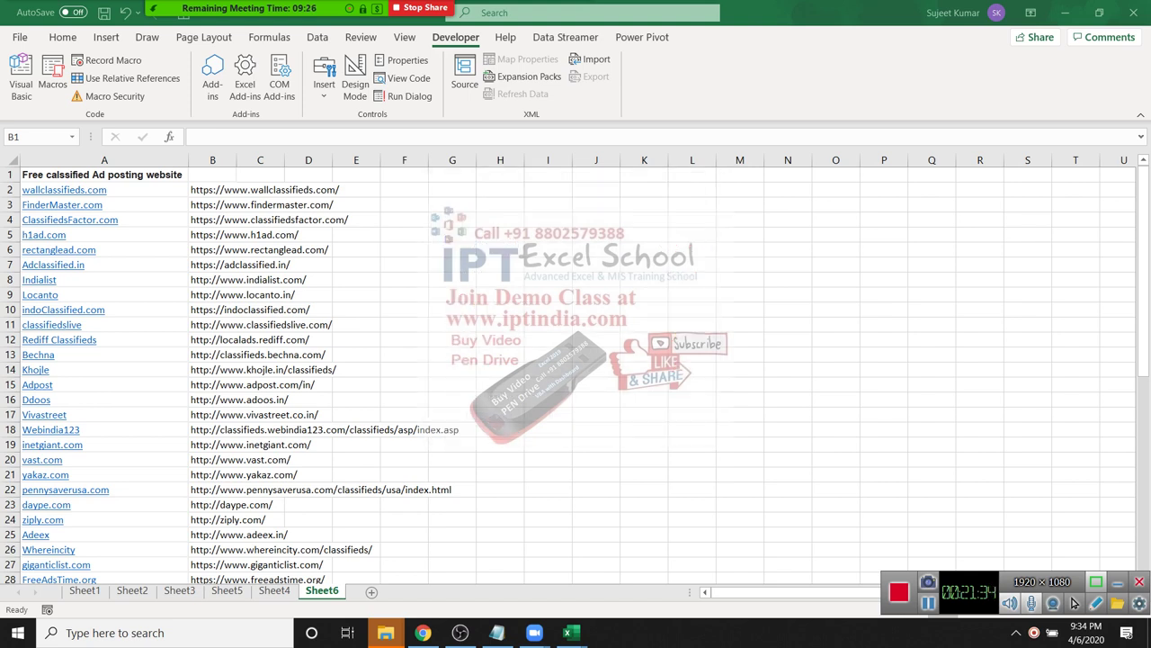
left_click(548, 204)
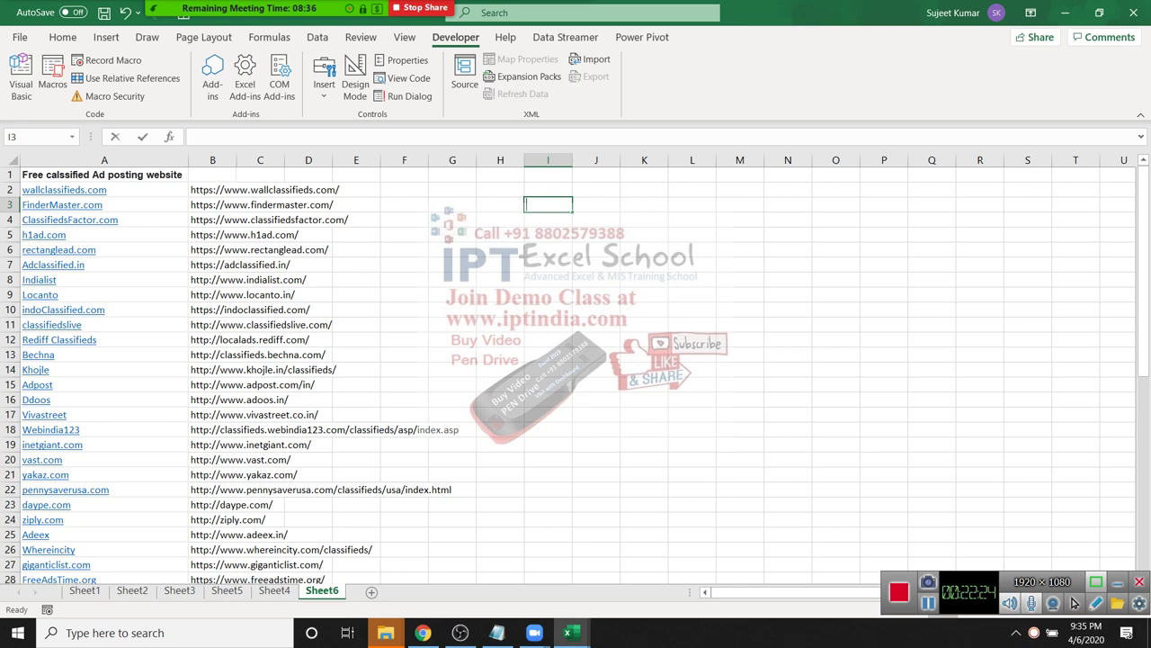
Enter the word 'Excel' into cell I3, then select M6 and return to I4.
type("Excel")
key("Return")
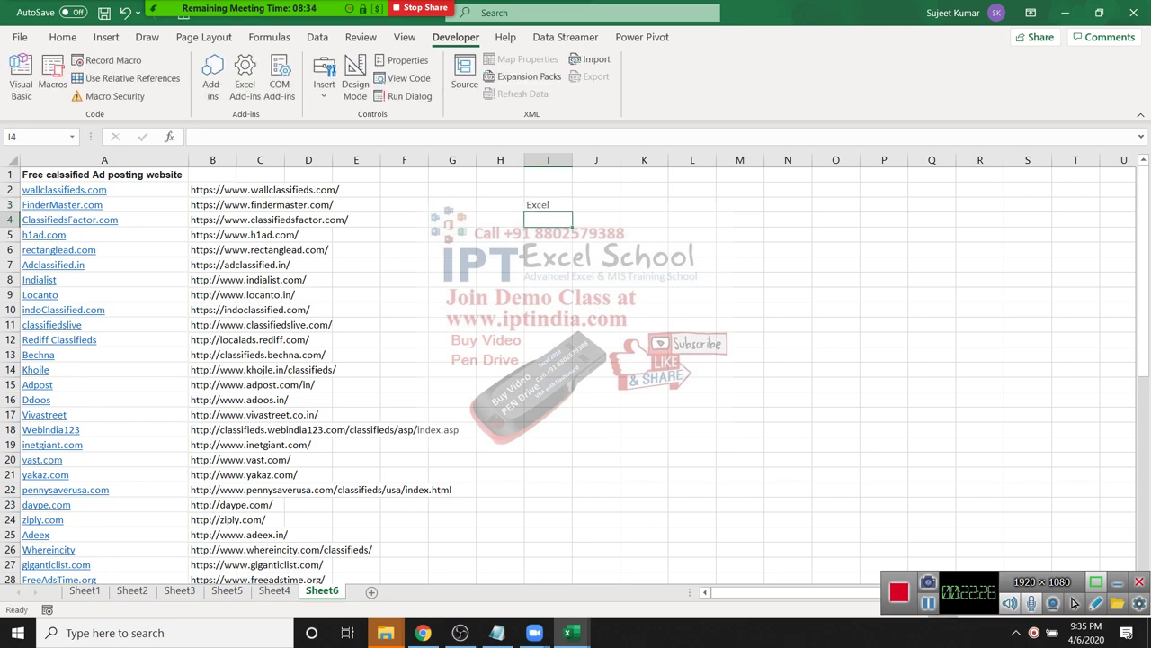
left_click(63, 37)
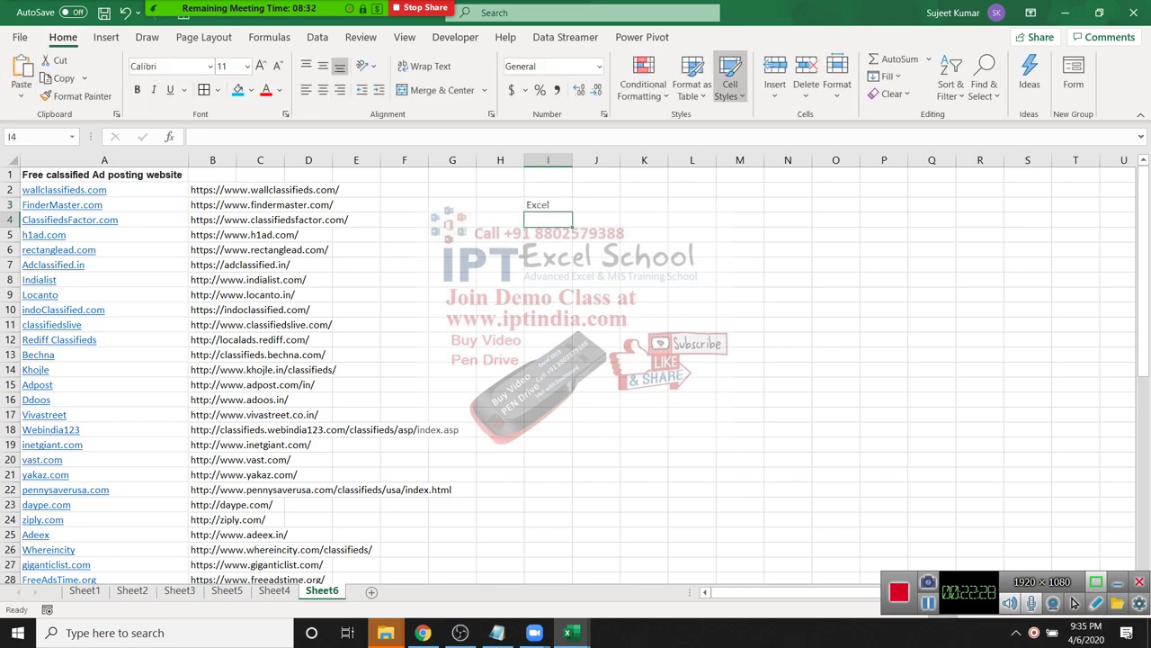
left_click(739, 249)
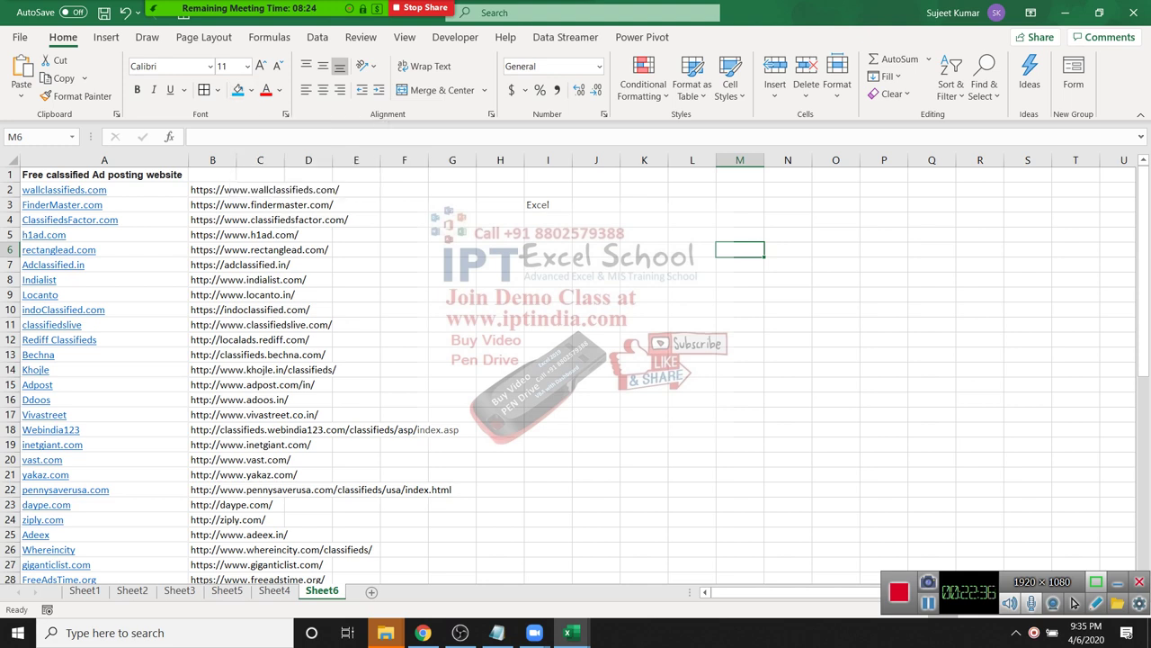
left_click(548, 219)
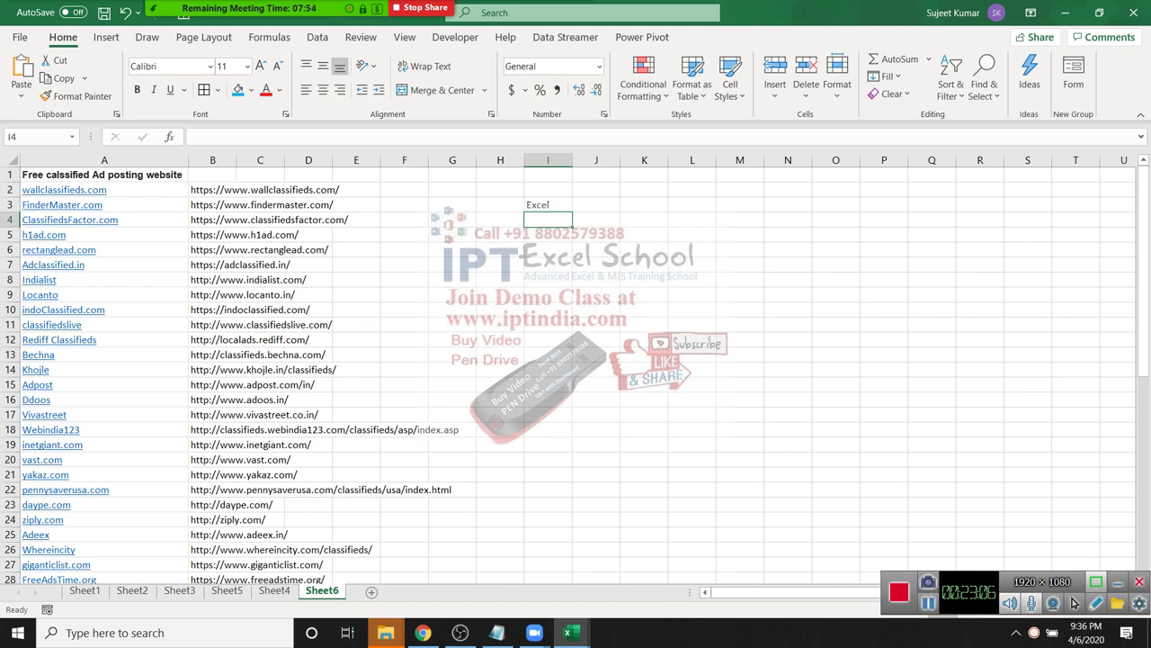
Go back to cell I3 and delete the word 'Excel'.
key("Up")
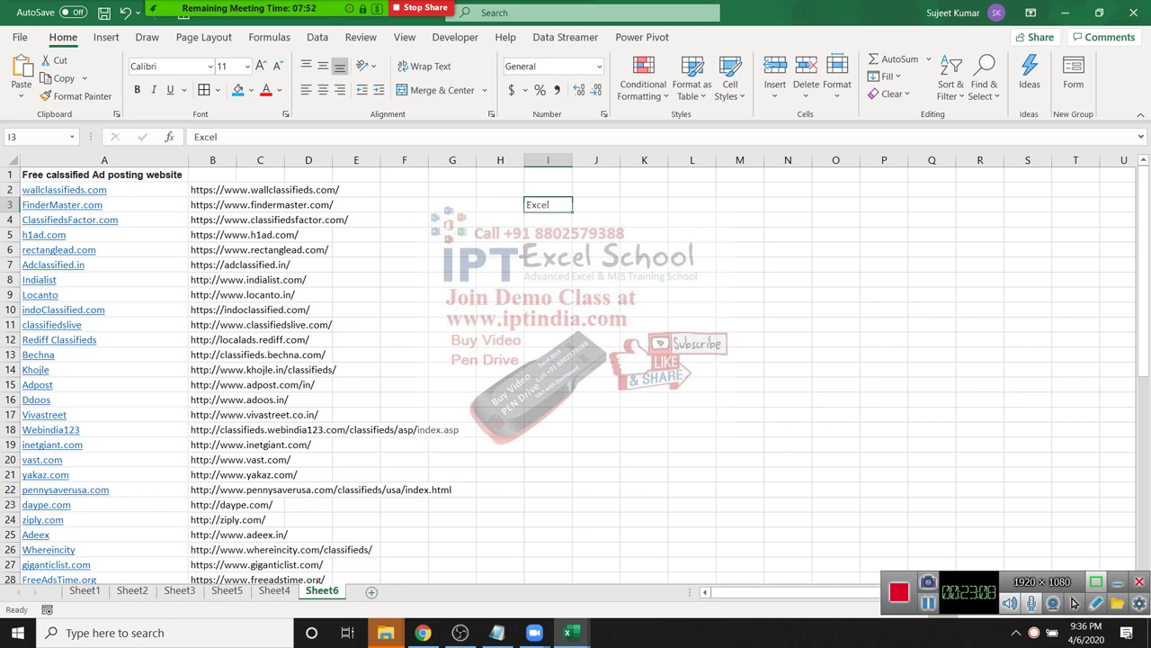
key("Down")
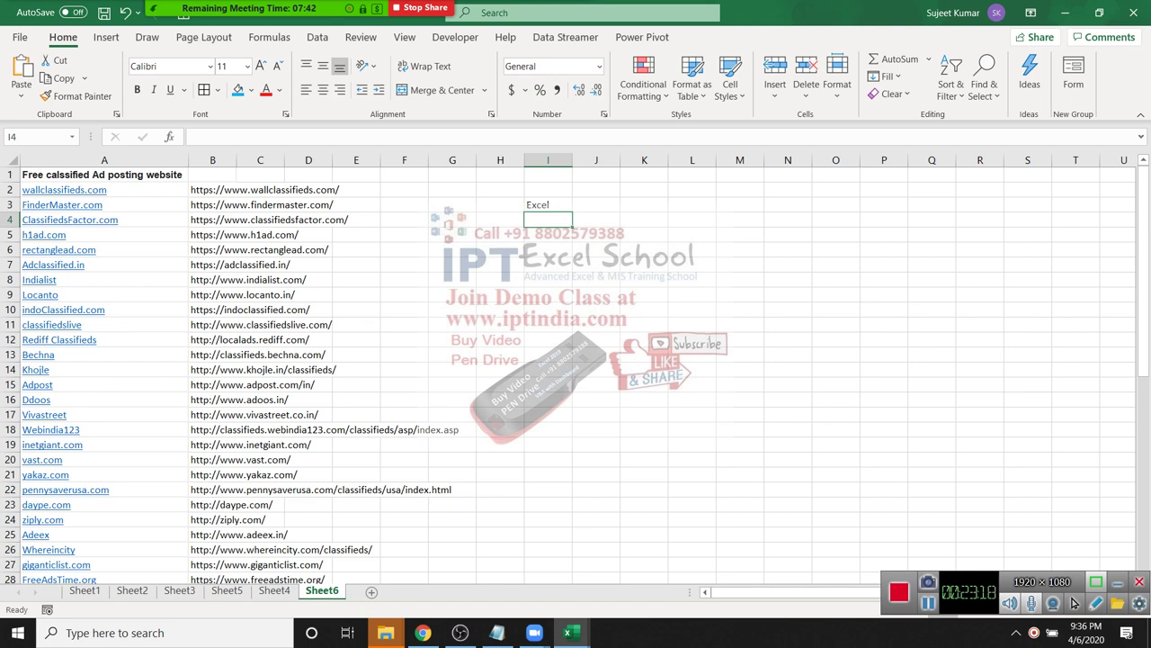
key("Up")
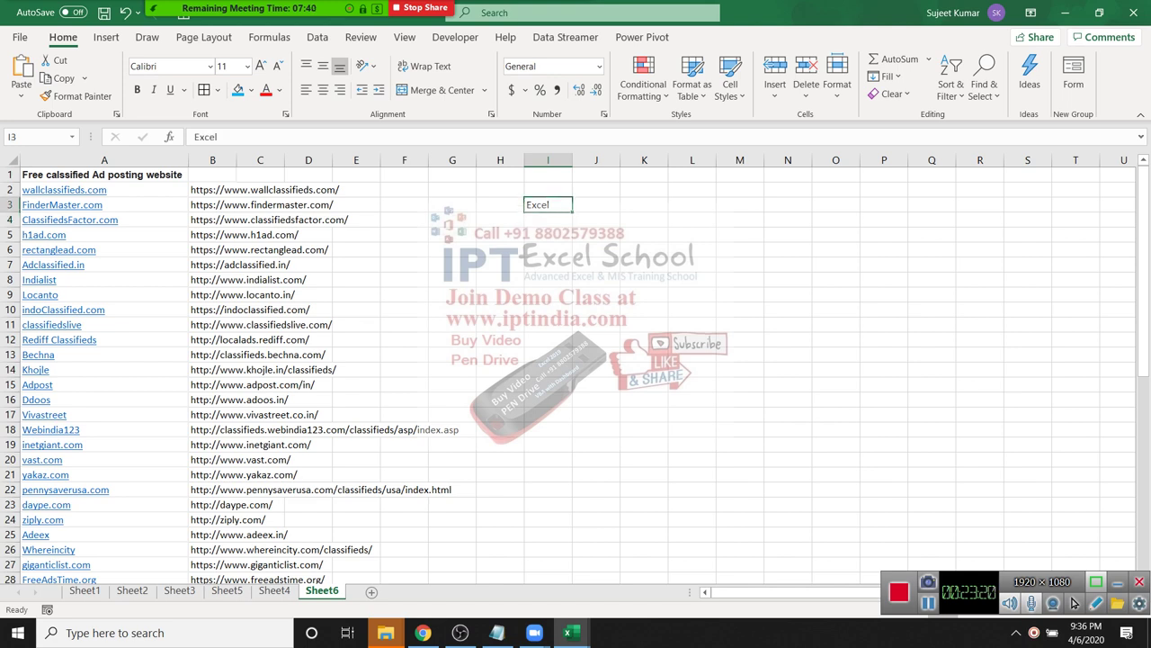
key("Delete")
Move along row 3 to cell A3 and back over to the empty cell H3.
key("Left")
key("Left")
key("Home")
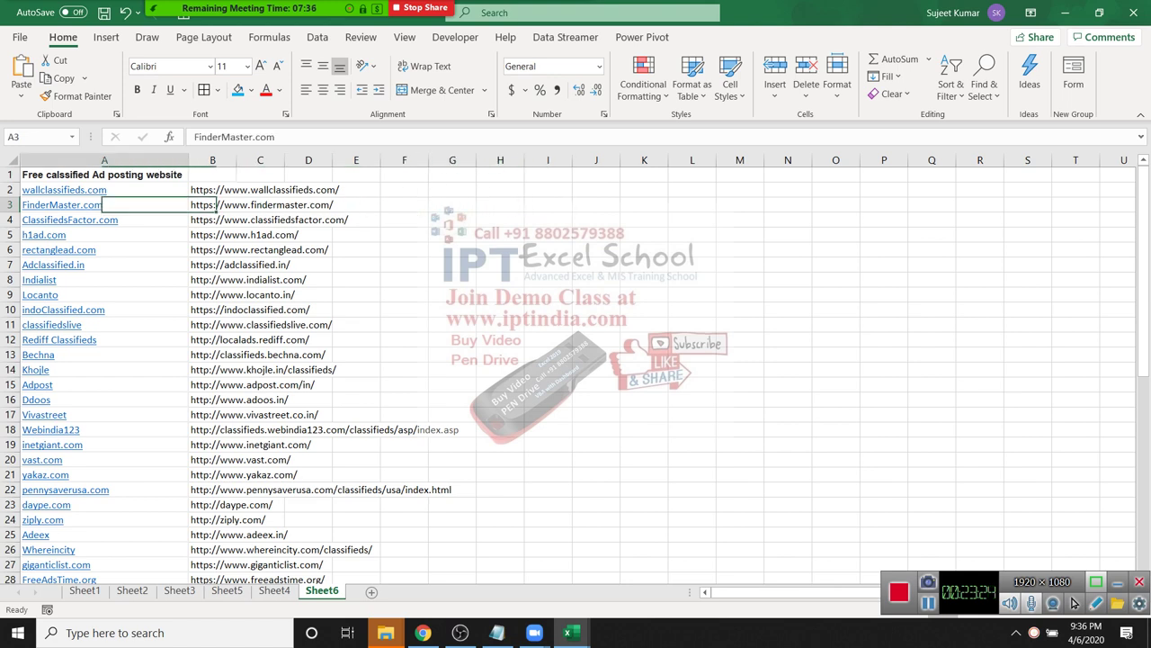
key("Right")
key("Right")
key("Right")
key("Right")
key("Right")
key("Right")
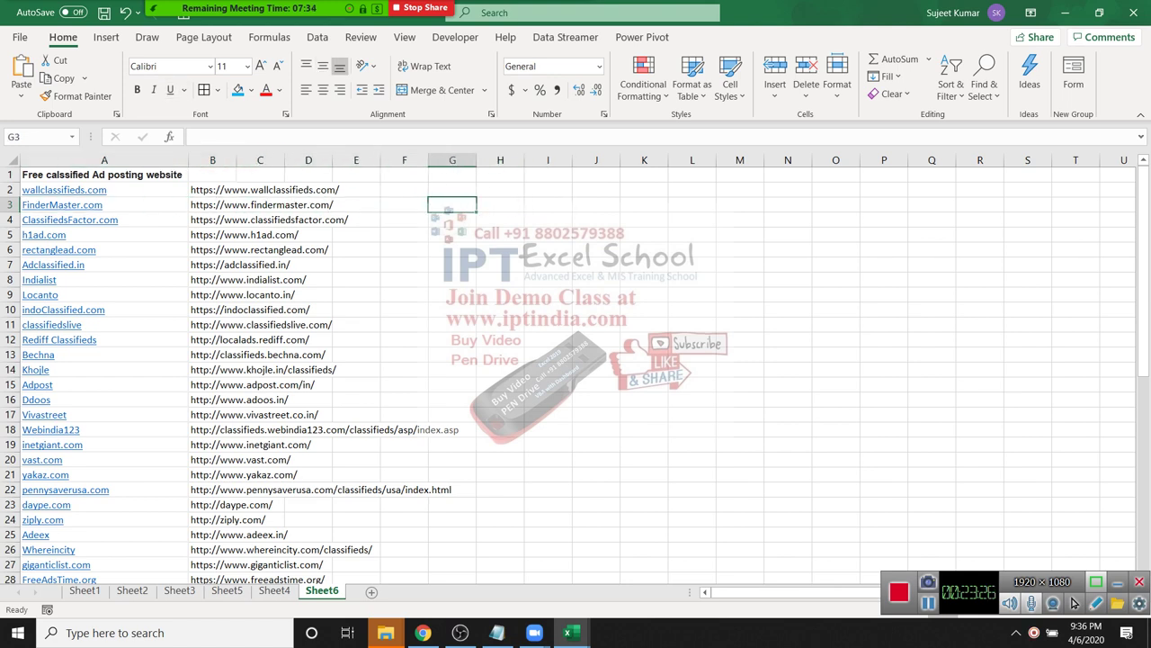
key("Right")
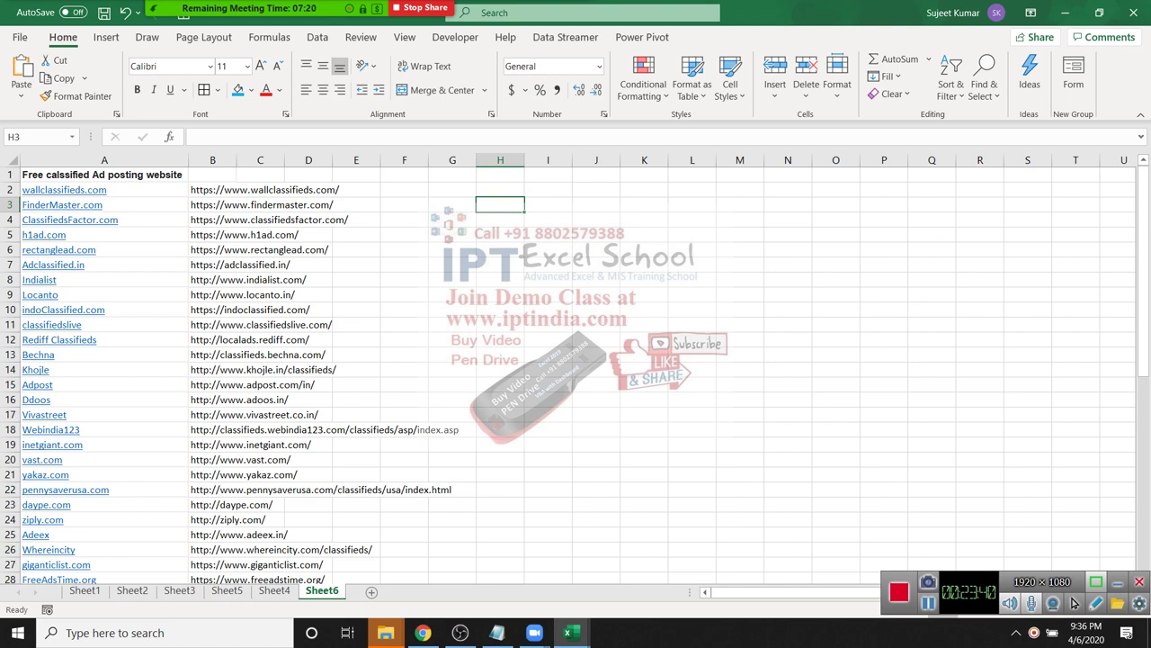
Enter 60% in H3, cancel a stray 1 in H4, then delete H3's contents.
type("60")
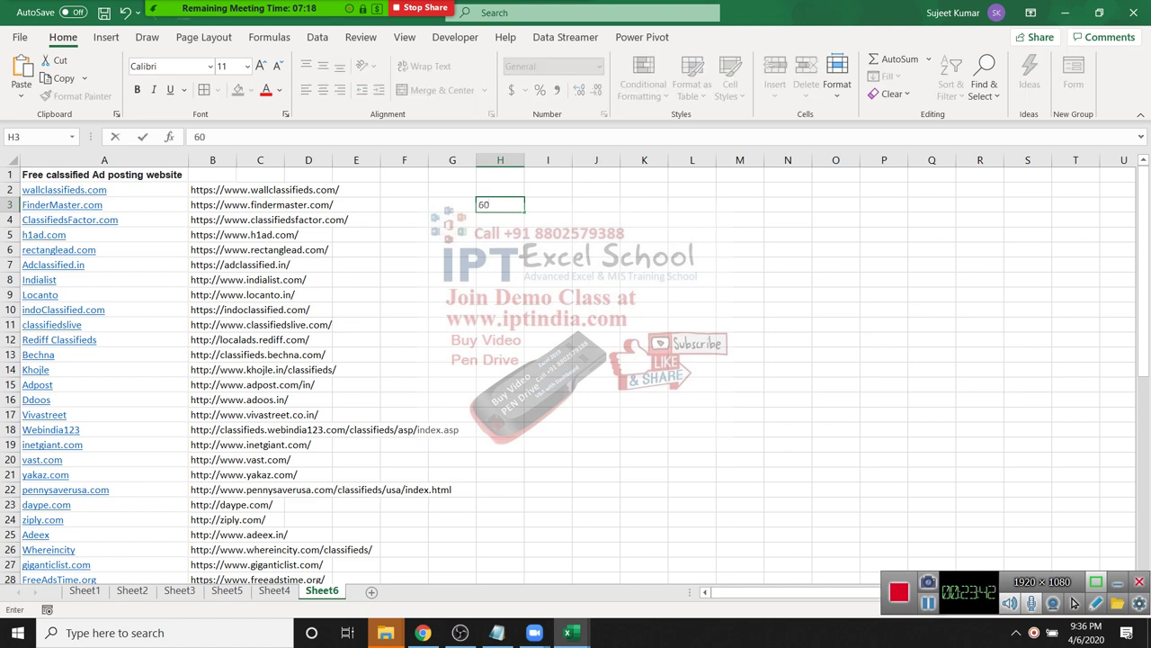
type("%")
key("Return")
type("1")
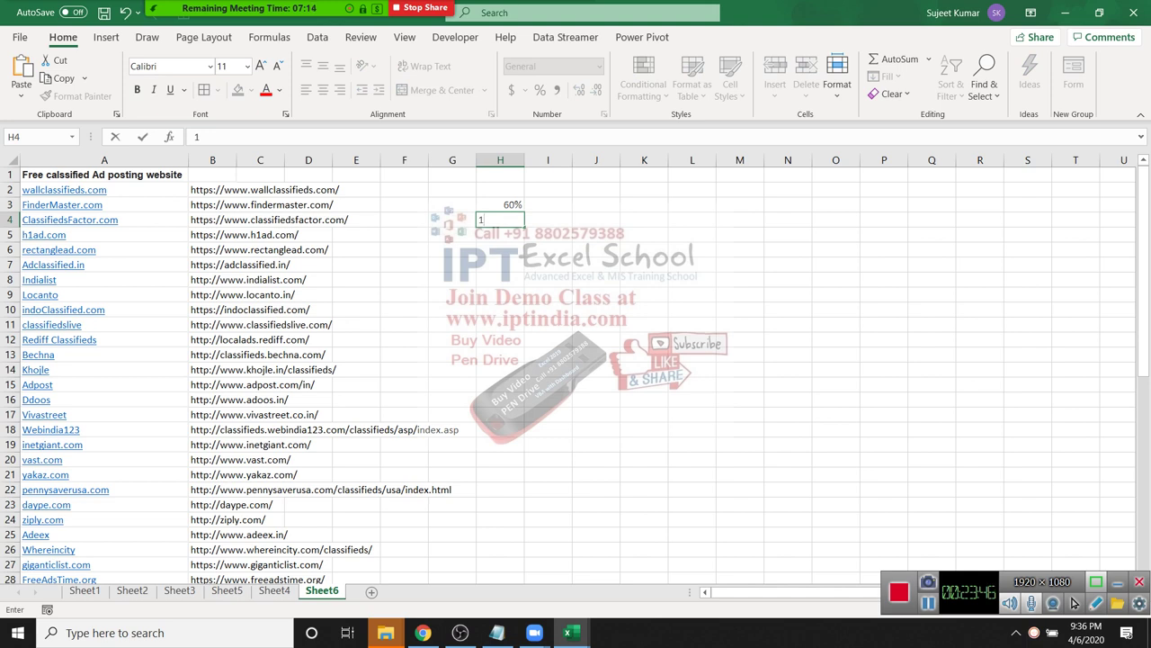
key("Escape")
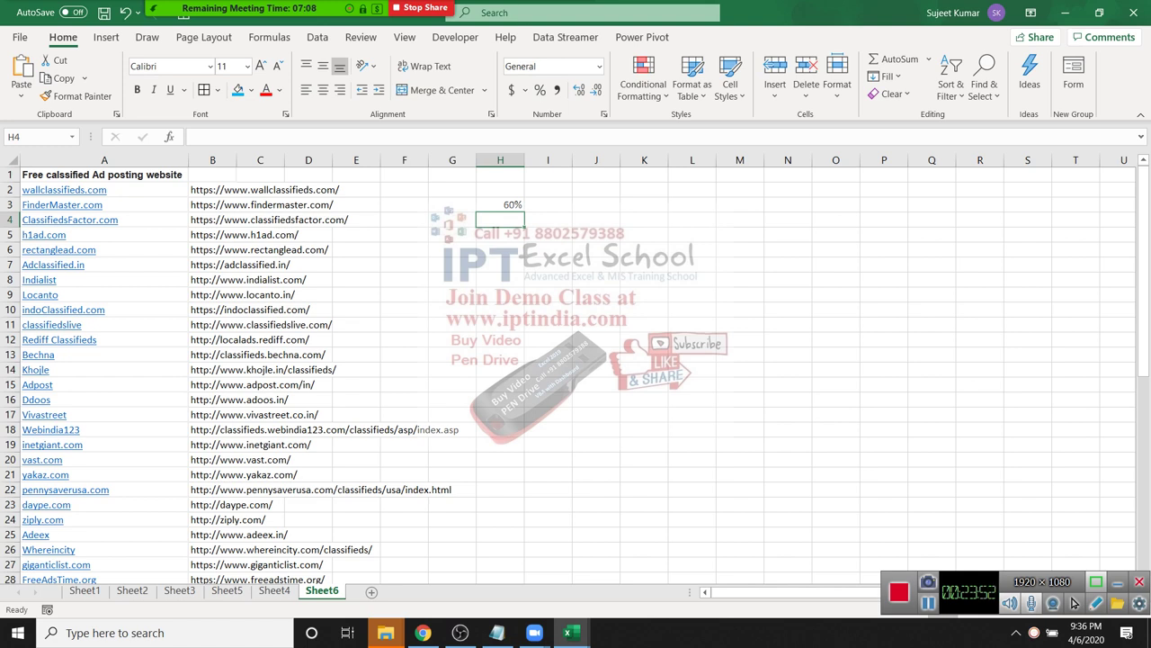
key("Up")
key("Delete")
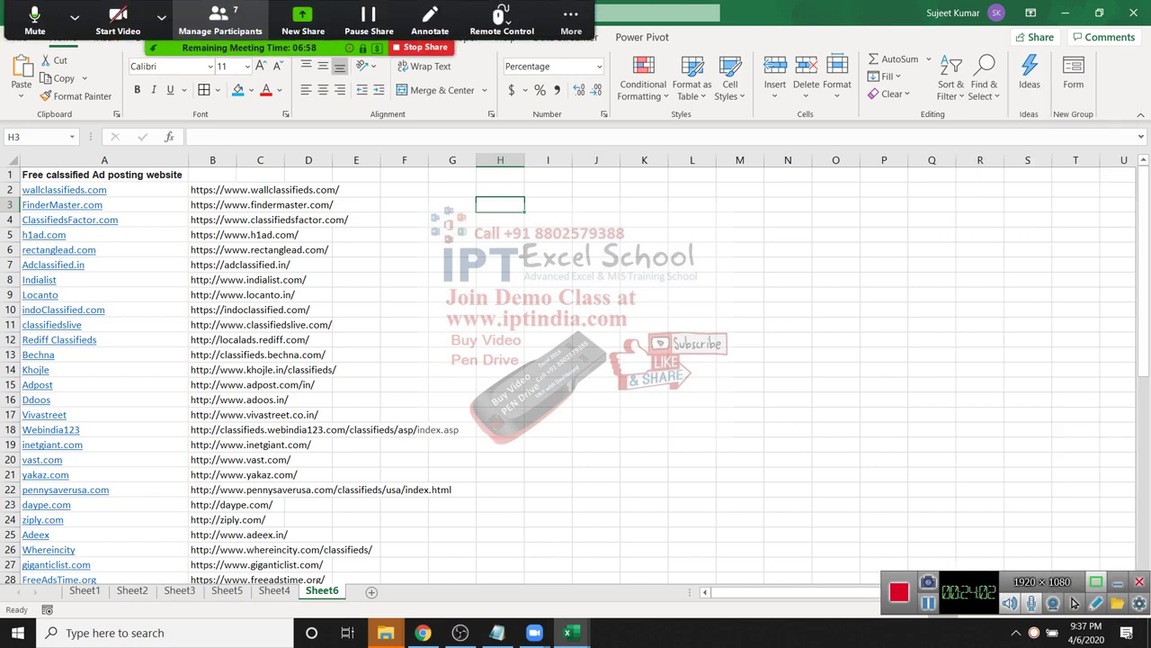
Inspect the =URL(A3) formula in B3 and select the extracted links in B2:B11.
key("alt+u")
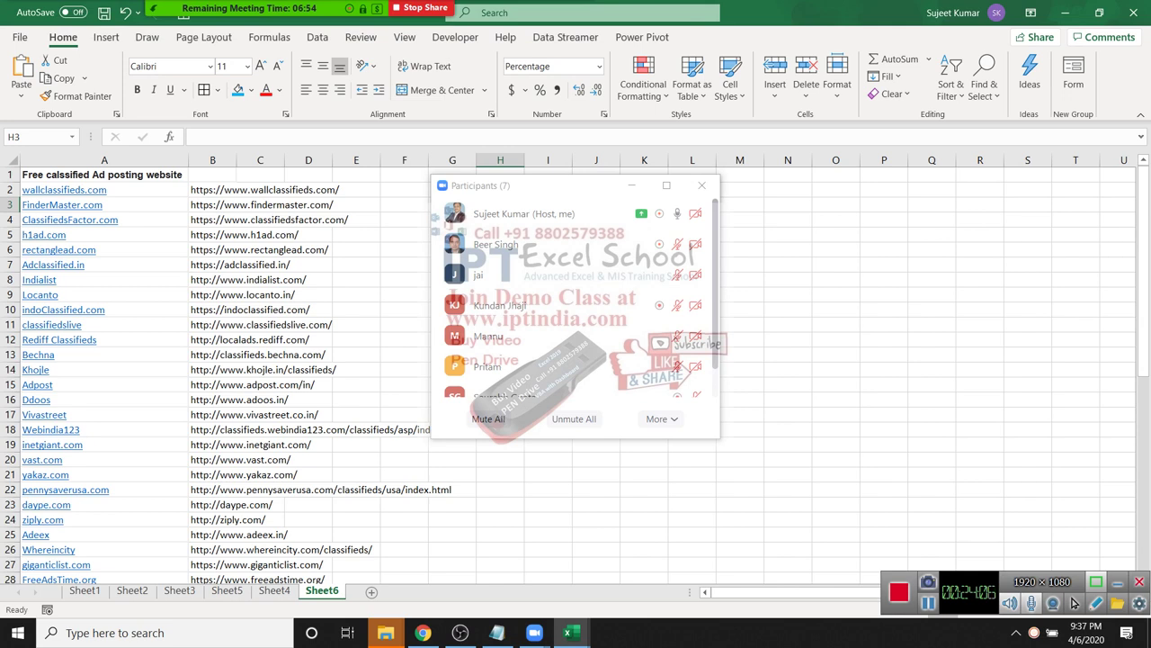
left_click(235, 204)
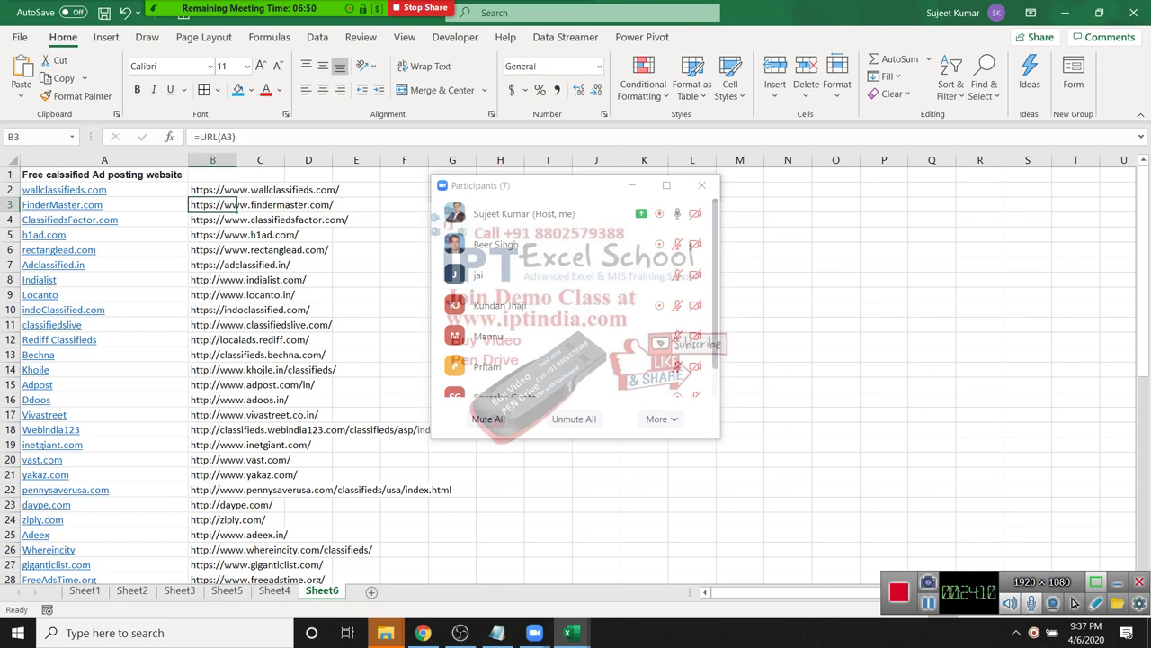
key("Down")
key("Left")
left_click(308, 204)
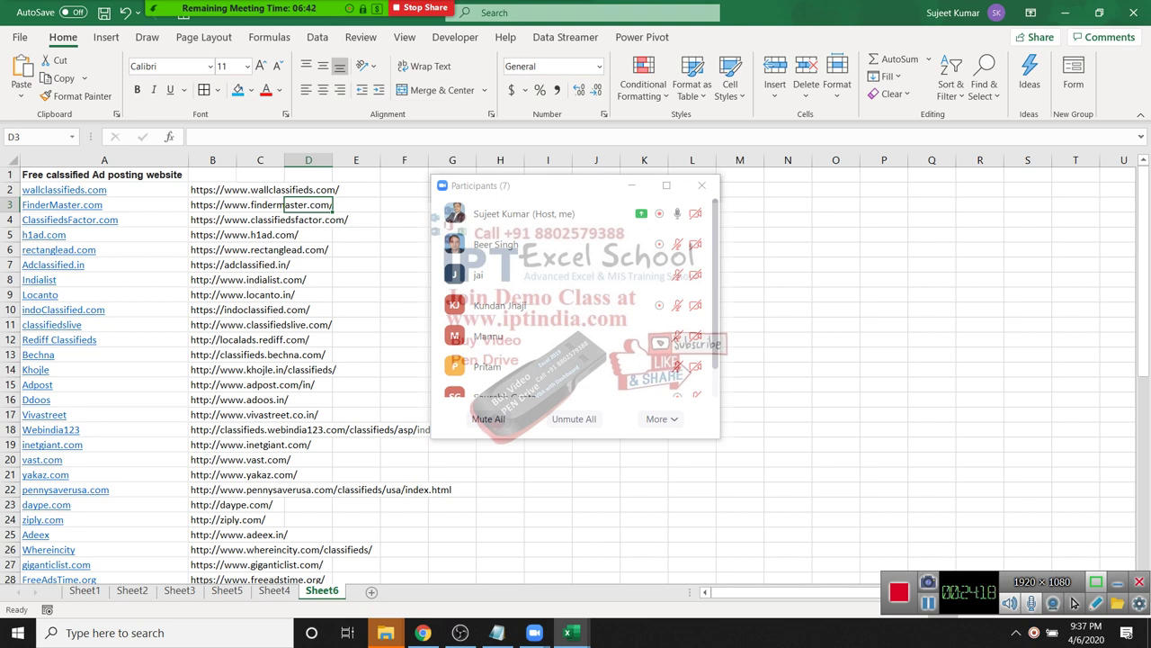
left_click_drag(212, 189, 212, 323)
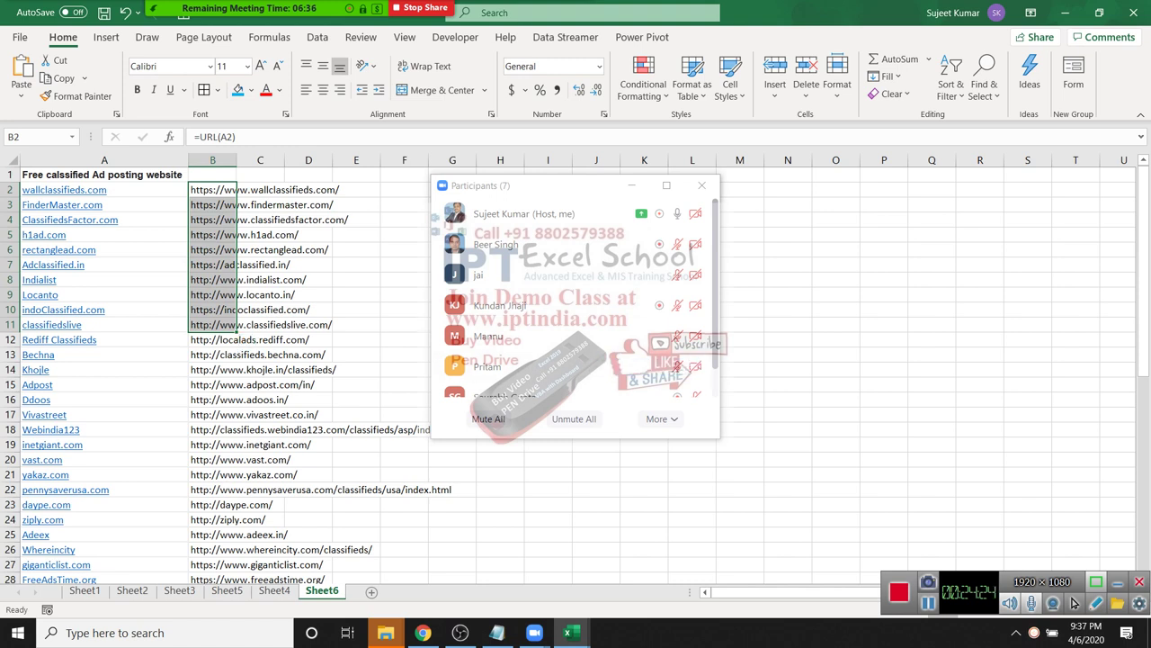
scroll(575, 297, "down", 1)
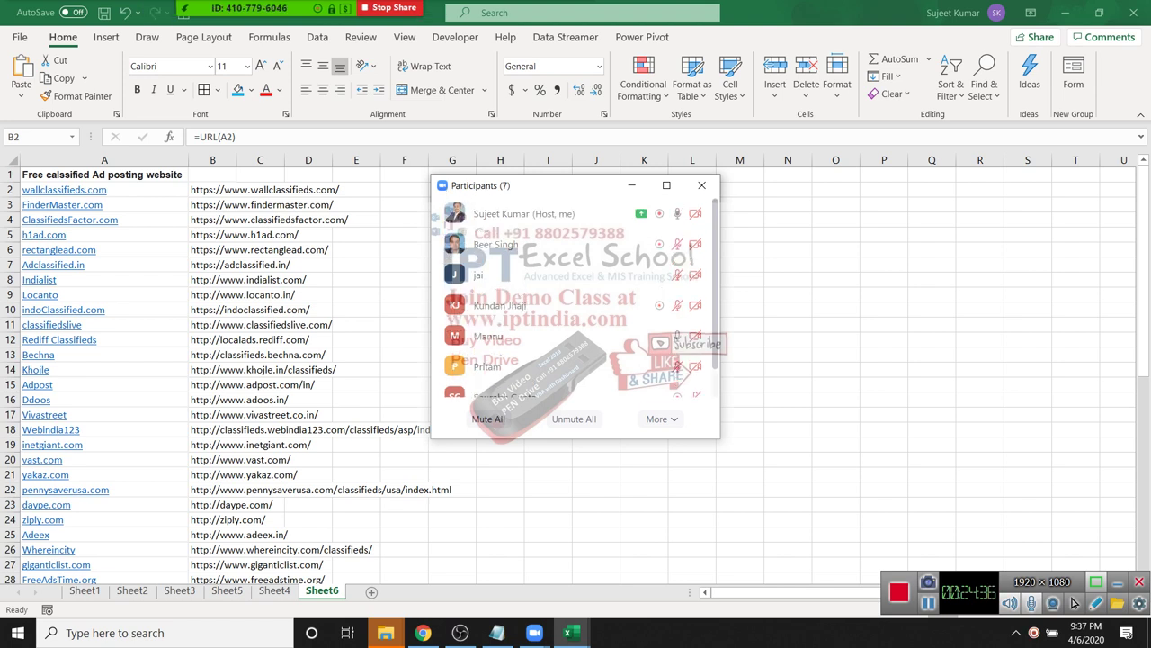
Switch to Chrome and load the 'EXCEL Macros Tutorial - excel-vba.com' suggestion from the address bar.
key("alt+Tab")
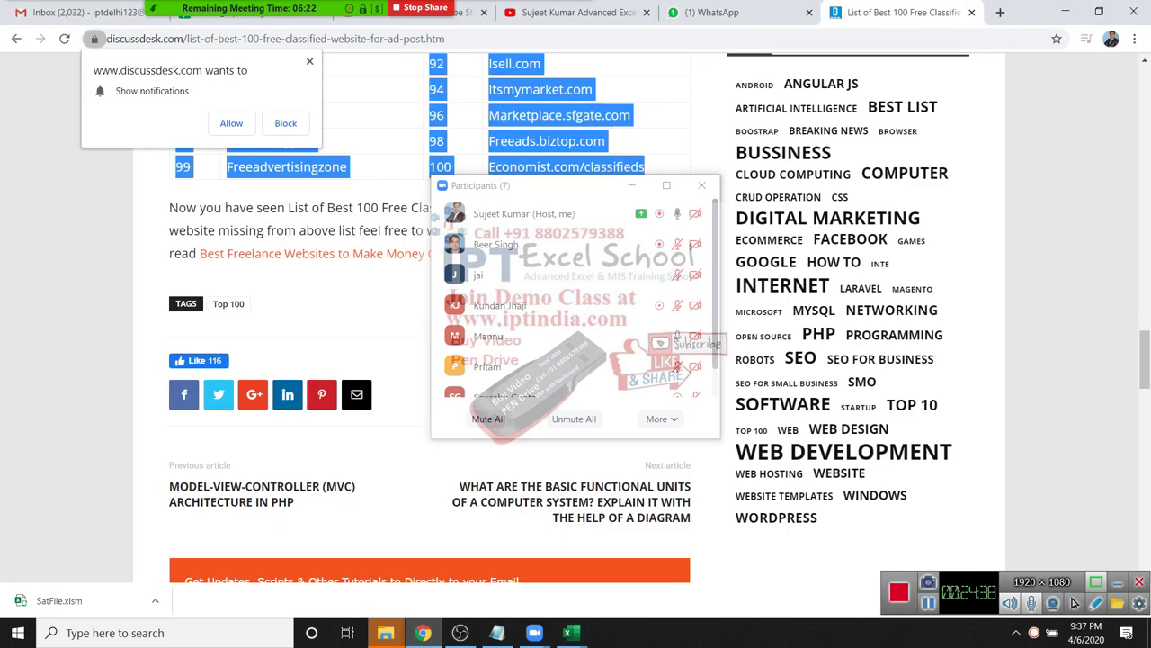
key("Escape")
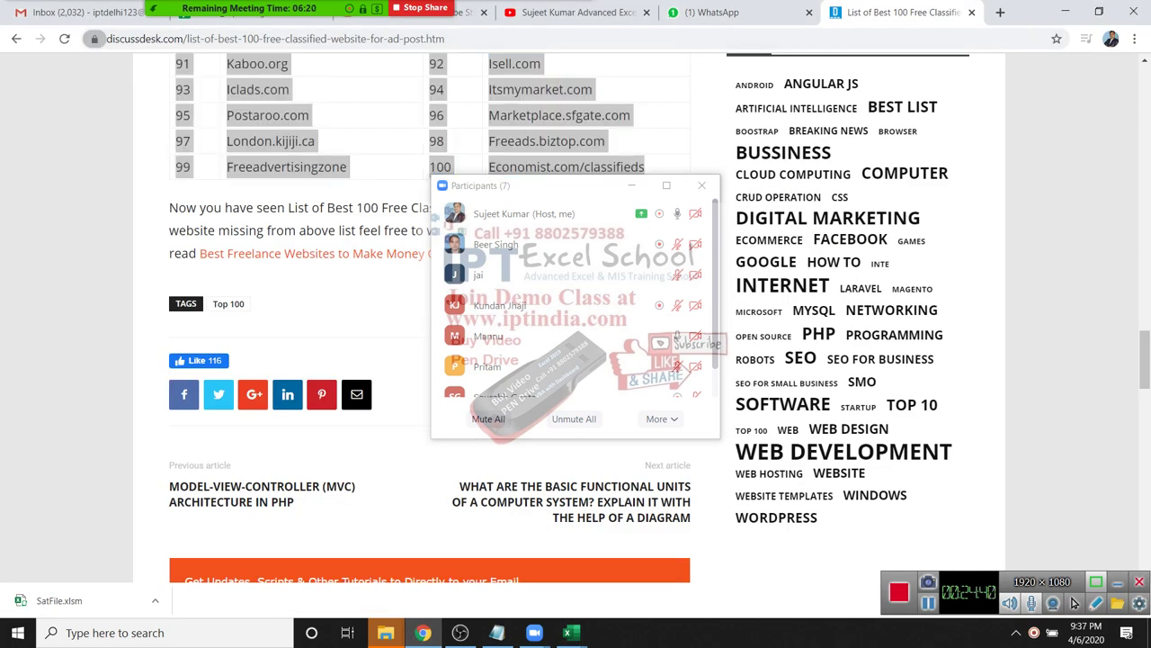
key("ctrl+l")
type("e")
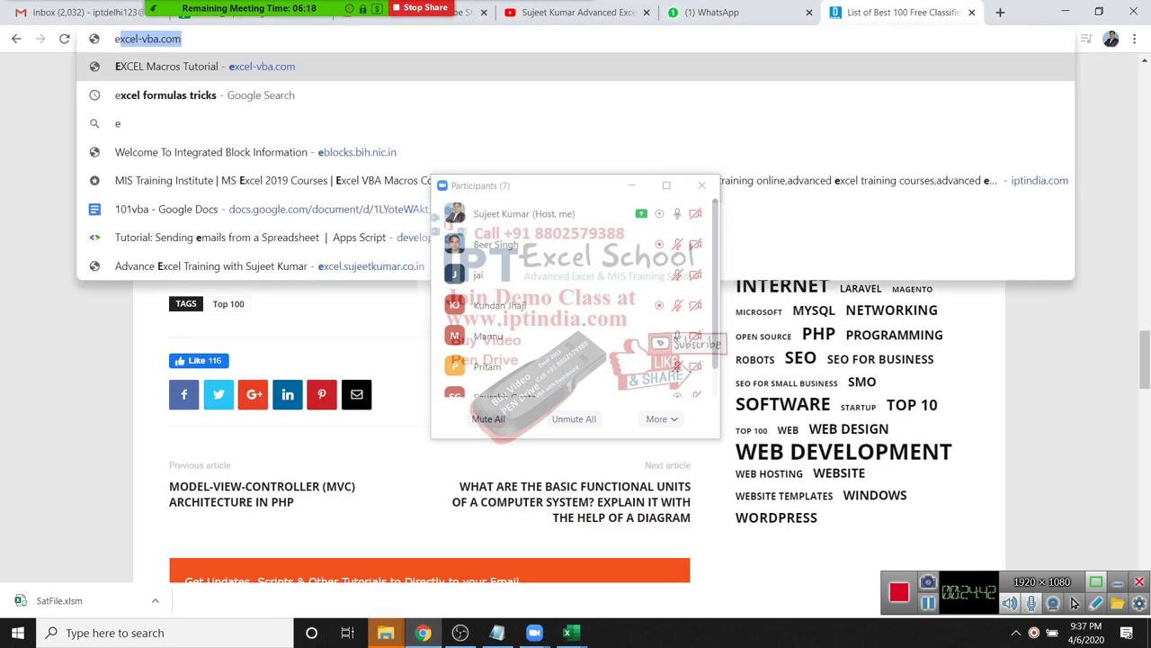
type("xcde")
key("BackSpace")
key("BackSpace")
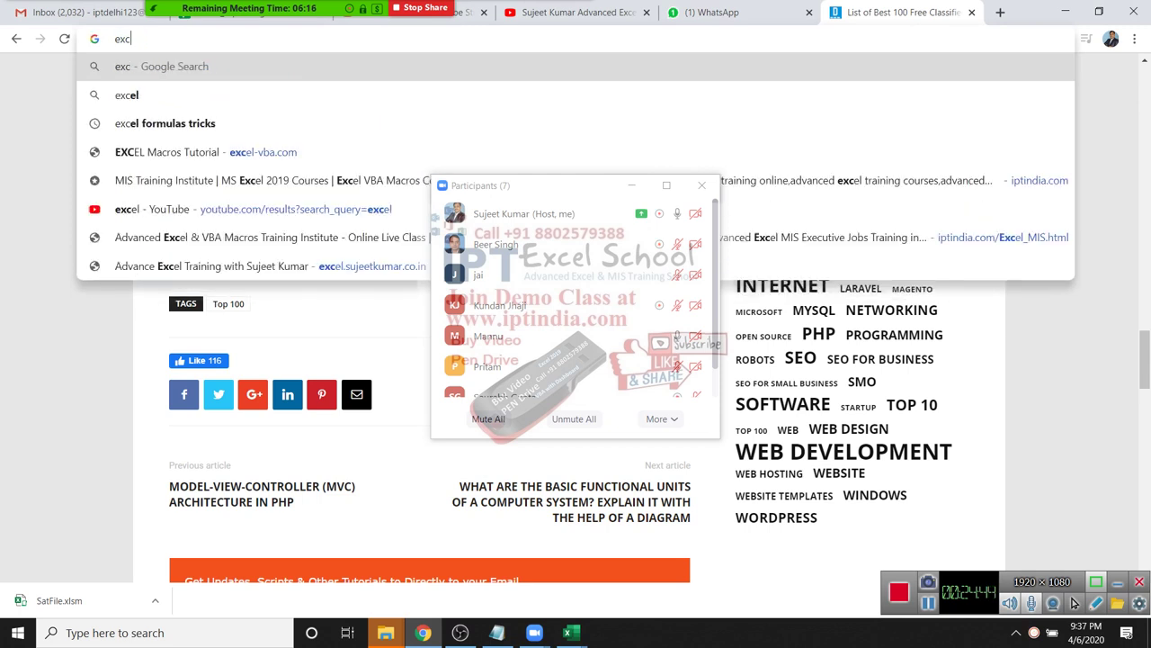
key("Down")
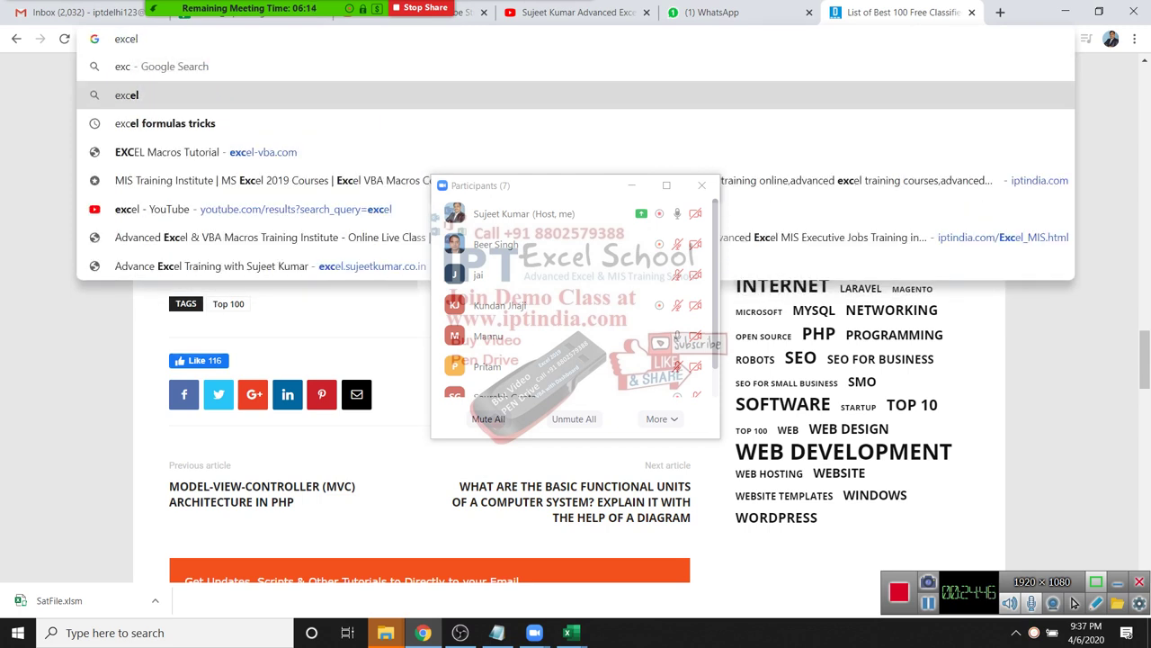
key("Down")
key("Down")
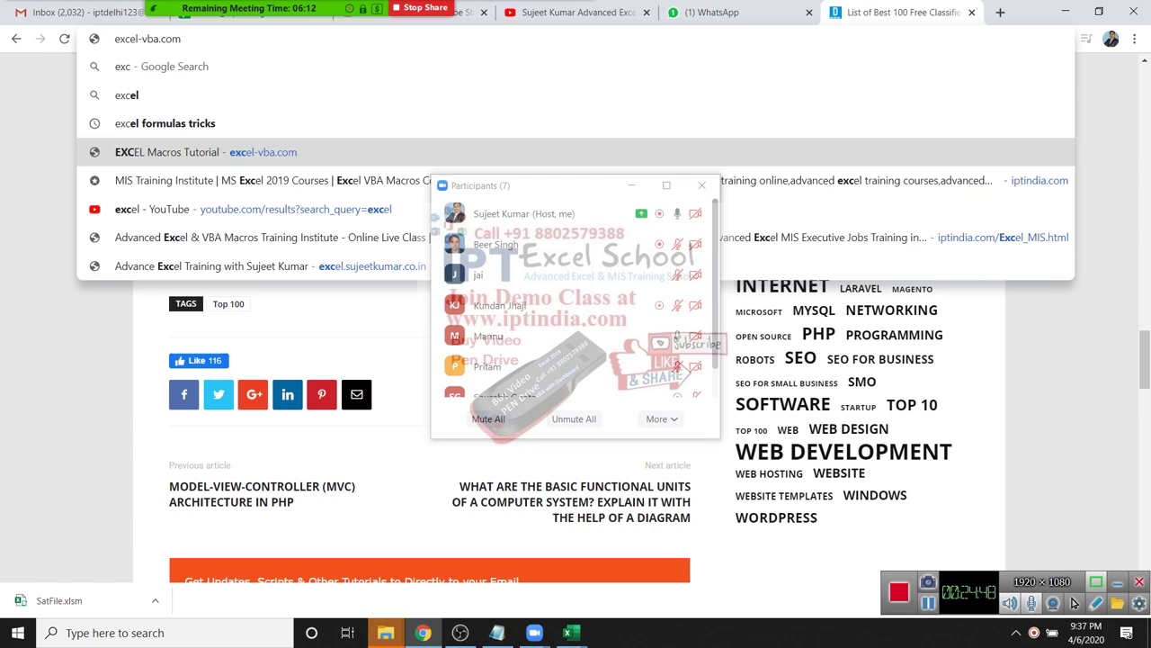
key("Return")
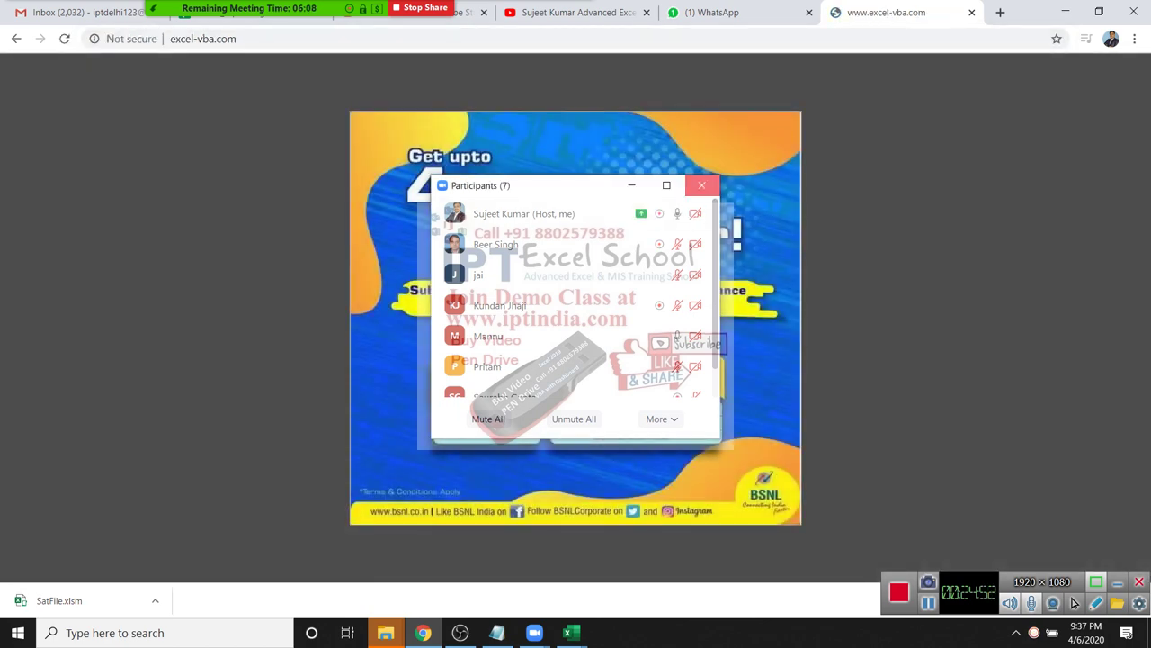
Reload the excel-vba.com page and scroll through the tutorial home page.
key("ctrl+l")
key("Return")
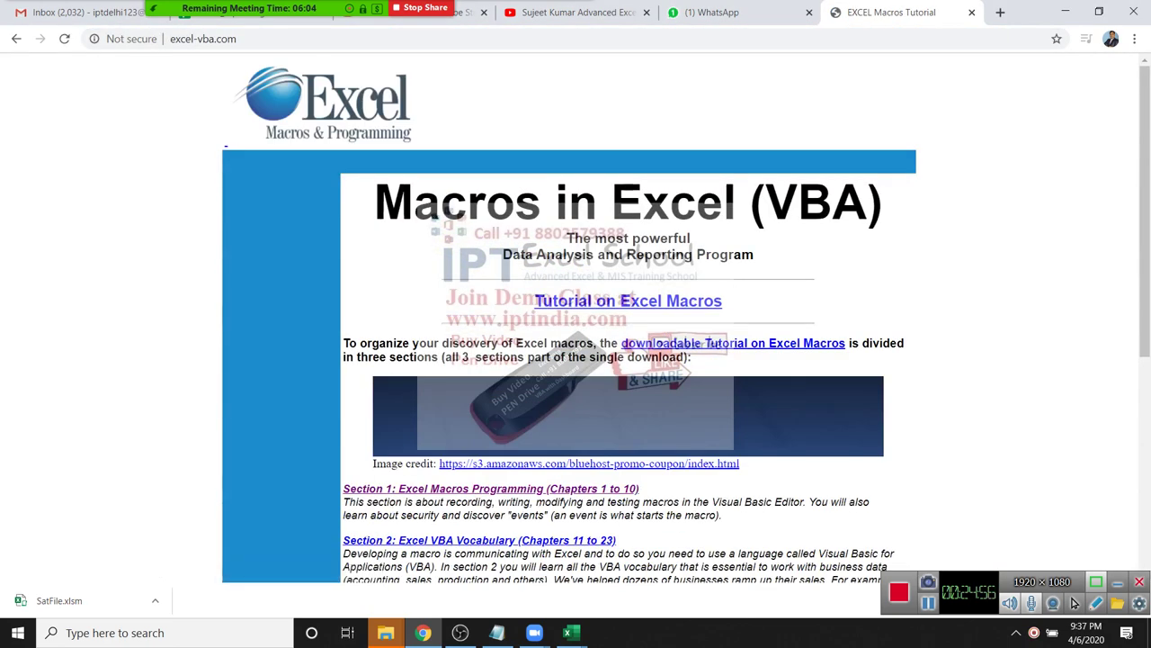
scroll(575, 360, "down", 3)
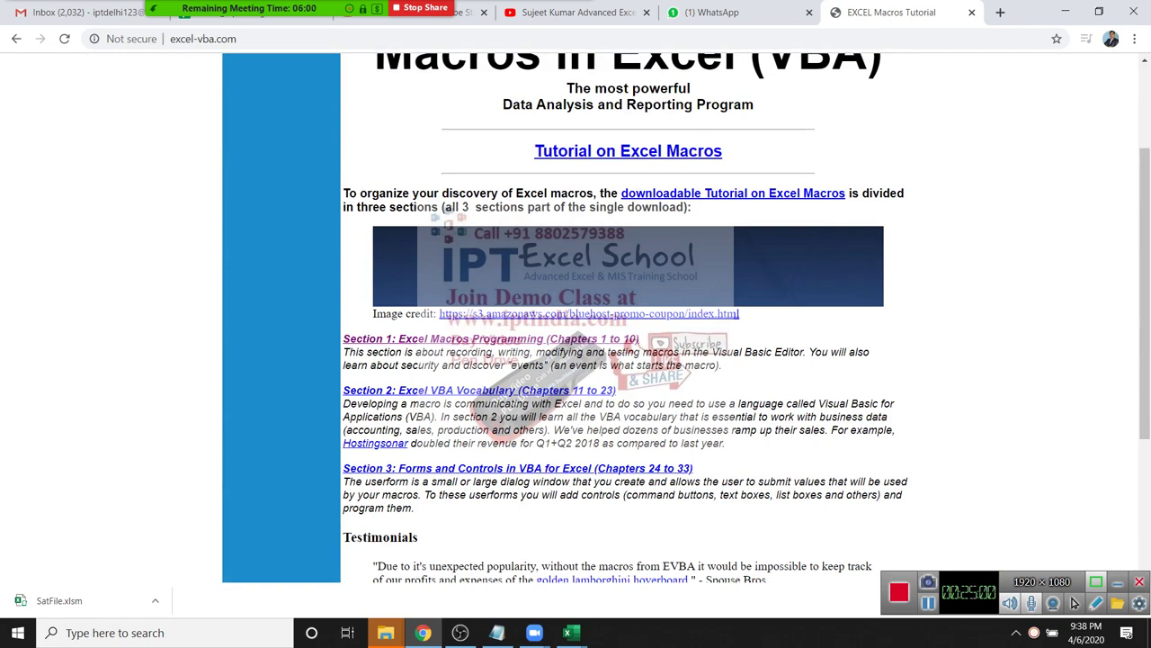
scroll(576, 360, "up", 3)
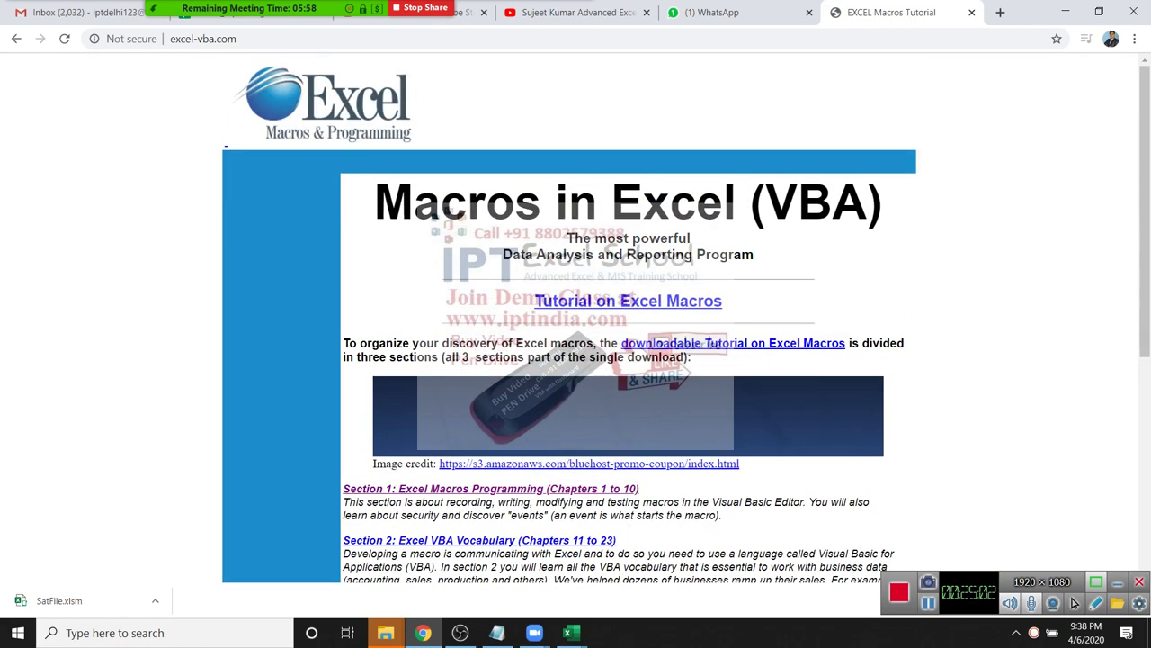
scroll(576, 360, "down", 4)
scroll(576, 360, "up", 2)
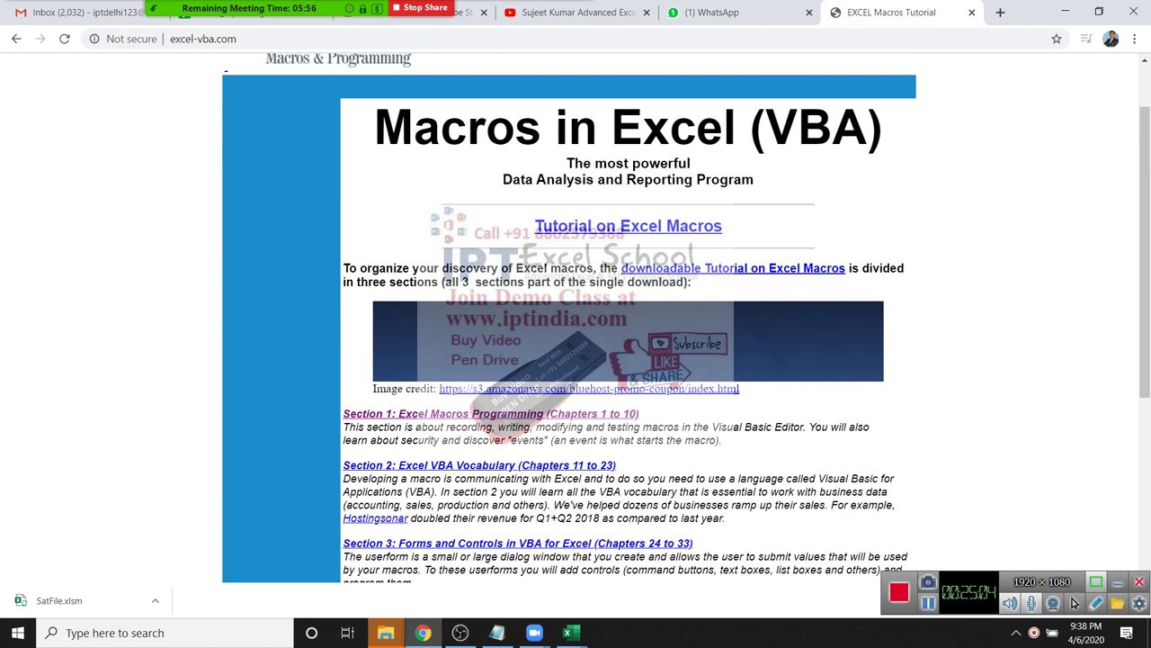
Highlight the words 'excel' and 'vba' in the site's domain name.
double_click(207, 39)
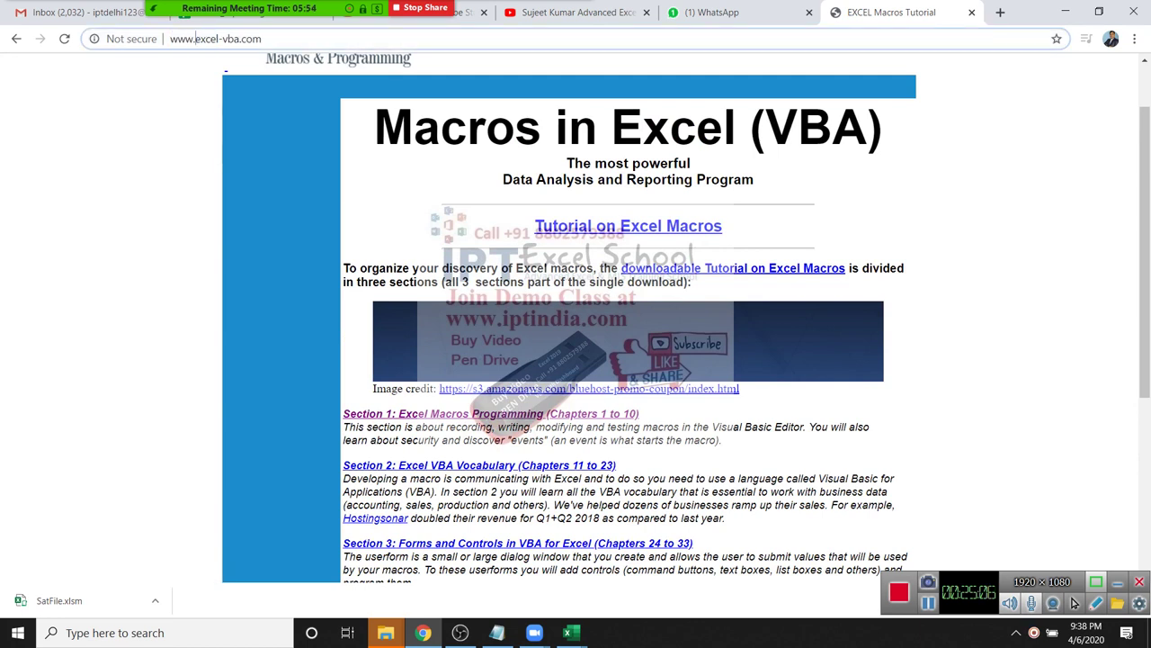
double_click(231, 39)
double_click(207, 39)
scroll(628, 315, "down", 3)
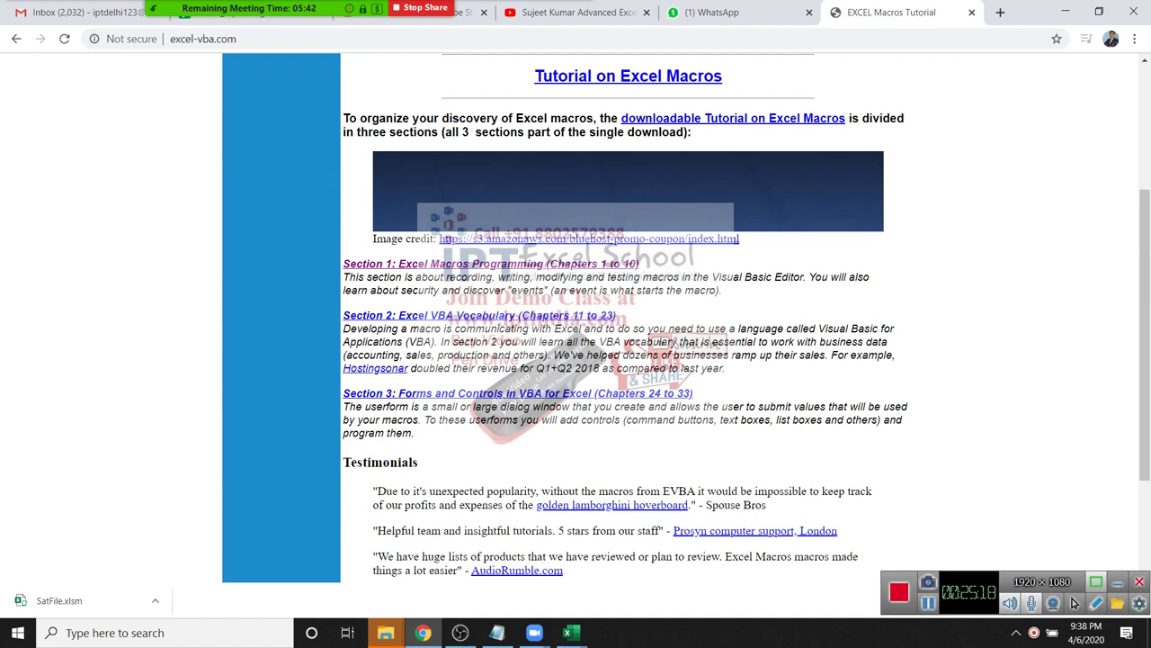
Follow the 'Section 1: Excel Macros Programming' link and scroll down through its lessons.
left_click(490, 264)
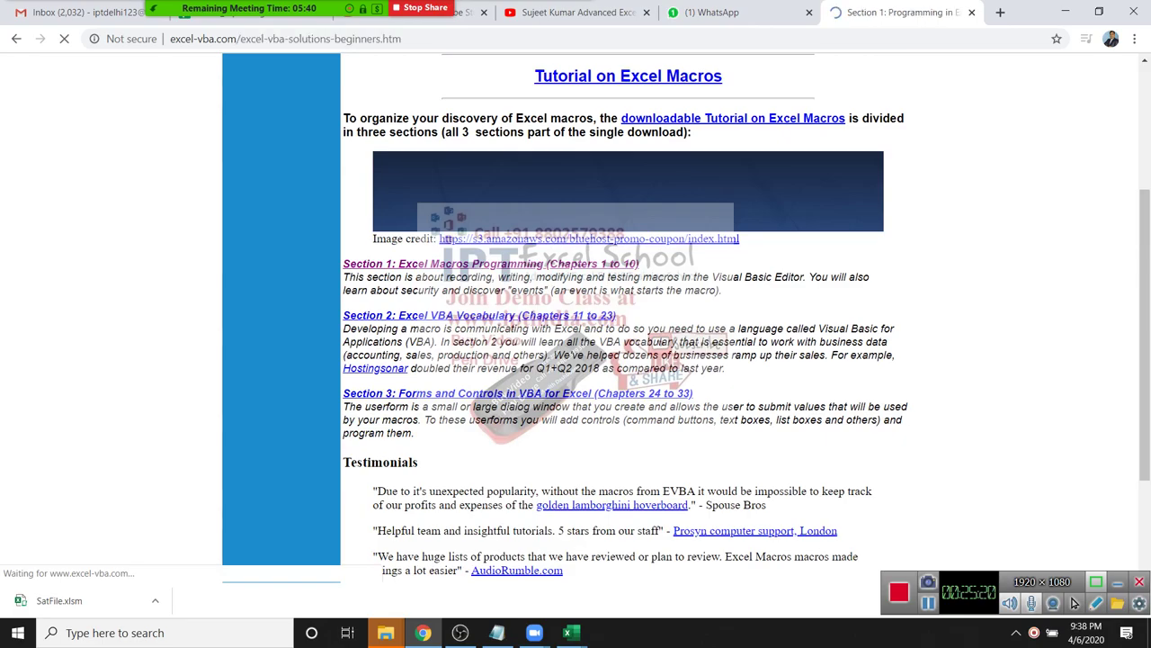
scroll(647, 360, "down", 1)
scroll(647, 360, "down", 2)
scroll(647, 360, "down", 4)
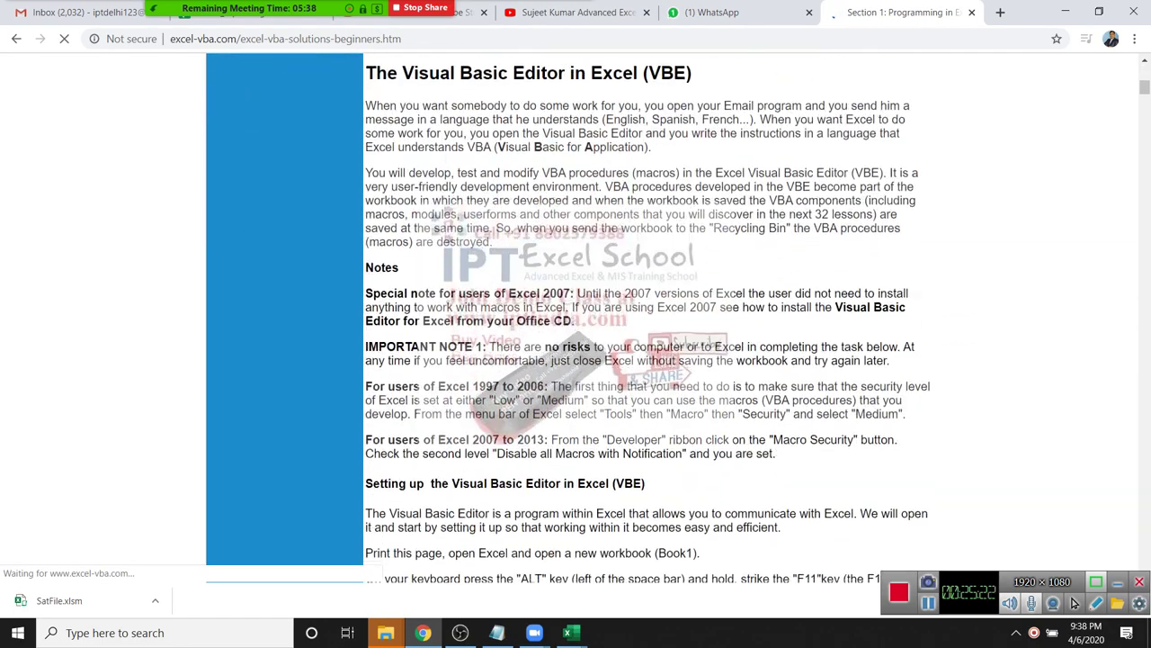
scroll(648, 360, "down", 6)
scroll(648, 360, "down", 3)
scroll(648, 360, "down", 1)
scroll(648, 360, "down", 2)
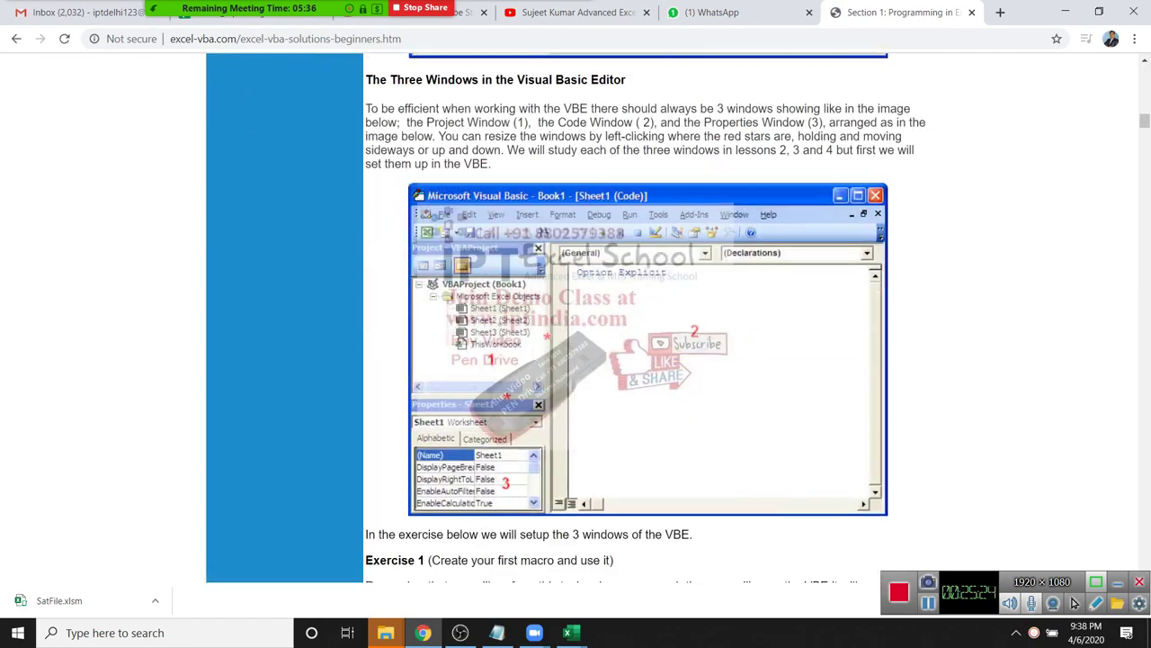
scroll(648, 360, "down", 4)
scroll(648, 359, "down", 3)
scroll(647, 359, "up", 2)
scroll(647, 360, "down", 2)
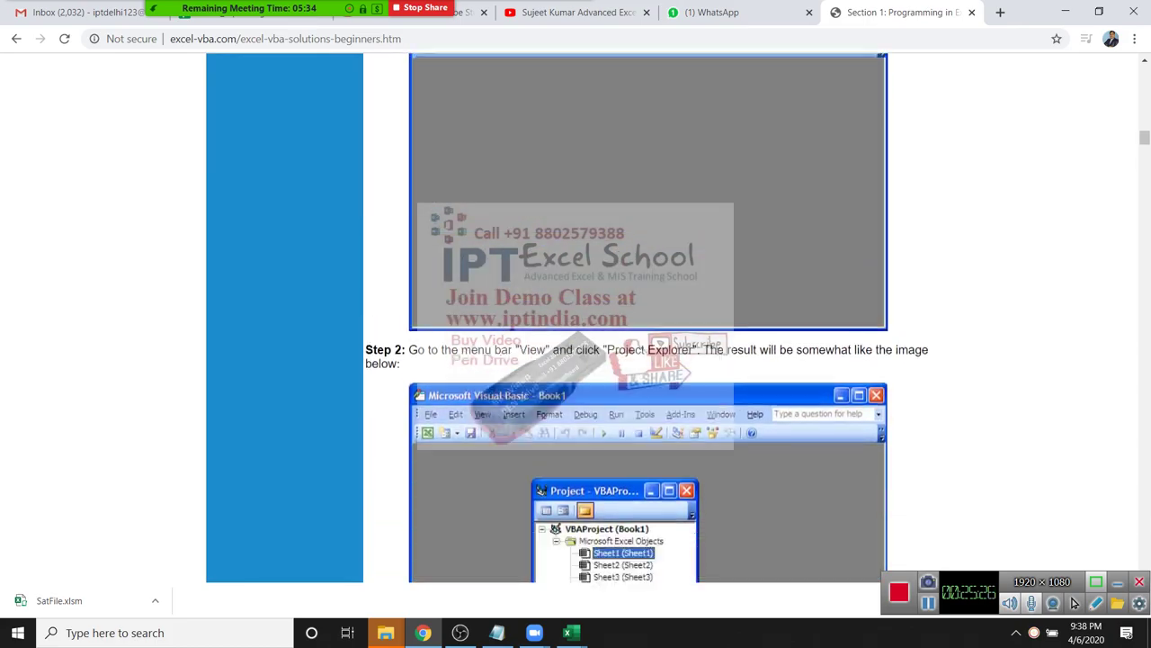
scroll(647, 360, "down", 4)
scroll(648, 360, "down", 4)
scroll(647, 360, "down", 3)
scroll(647, 360, "down", 4)
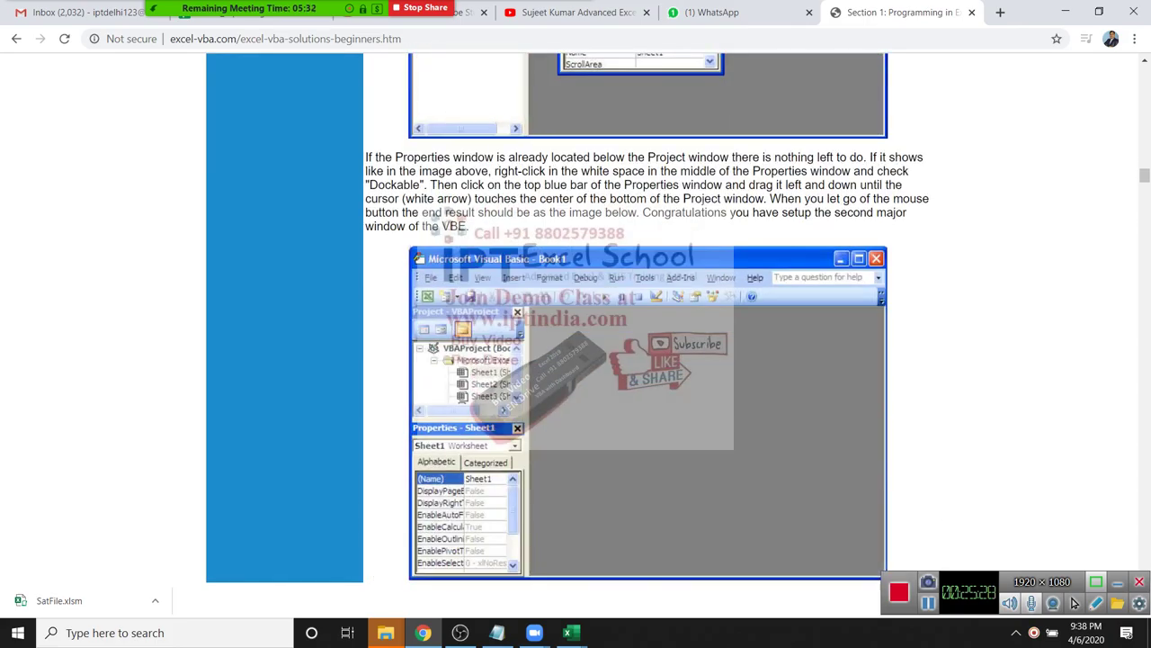
scroll(647, 360, "down", 5)
scroll(648, 360, "down", 2)
scroll(648, 360, "down", 5)
scroll(648, 360, "down", 7)
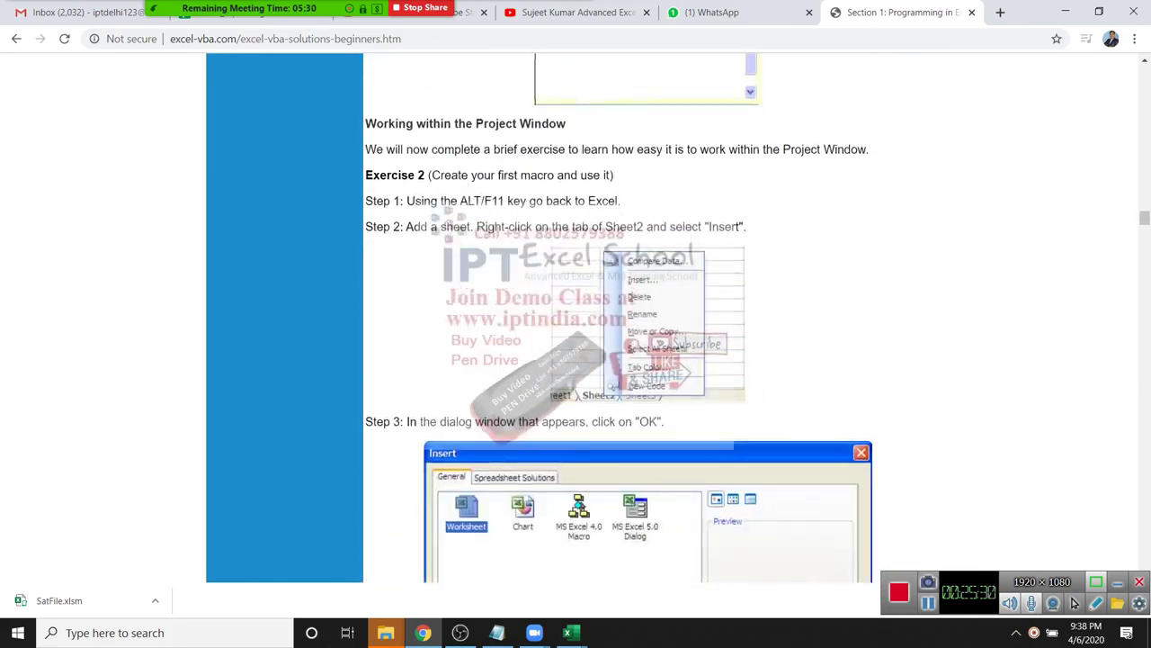
scroll(647, 360, "down", 4)
scroll(647, 360, "down", 5)
scroll(647, 360, "down", 5)
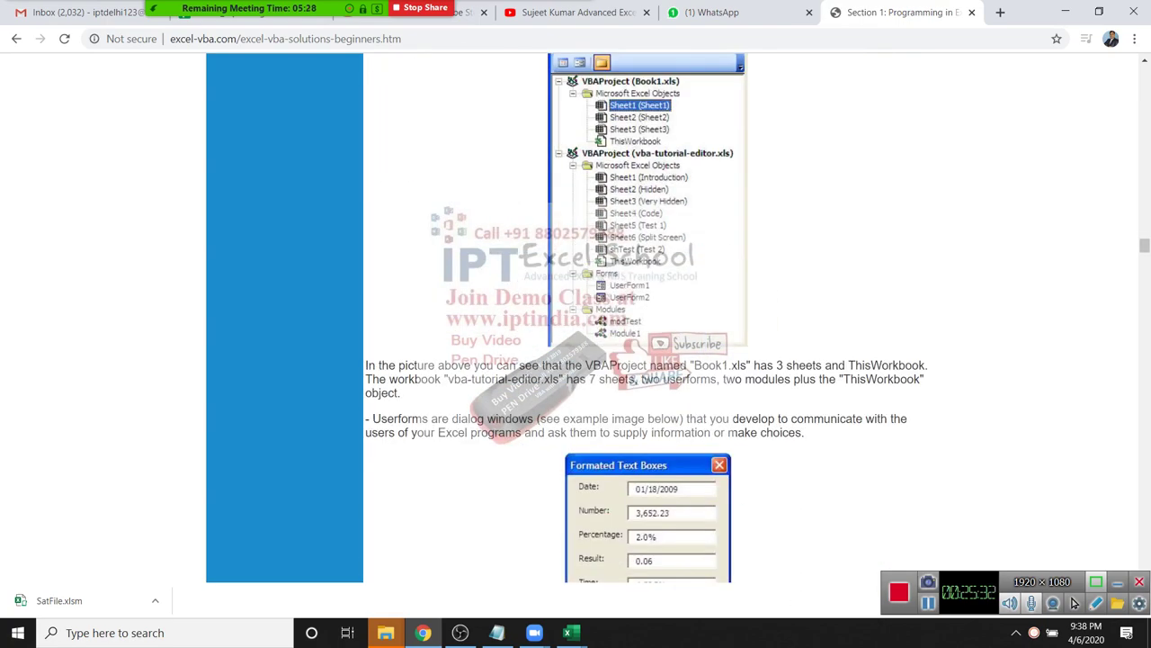
scroll(648, 359, "up", 4)
scroll(647, 360, "down", 5)
scroll(648, 360, "up", 5)
scroll(648, 360, "up", 5)
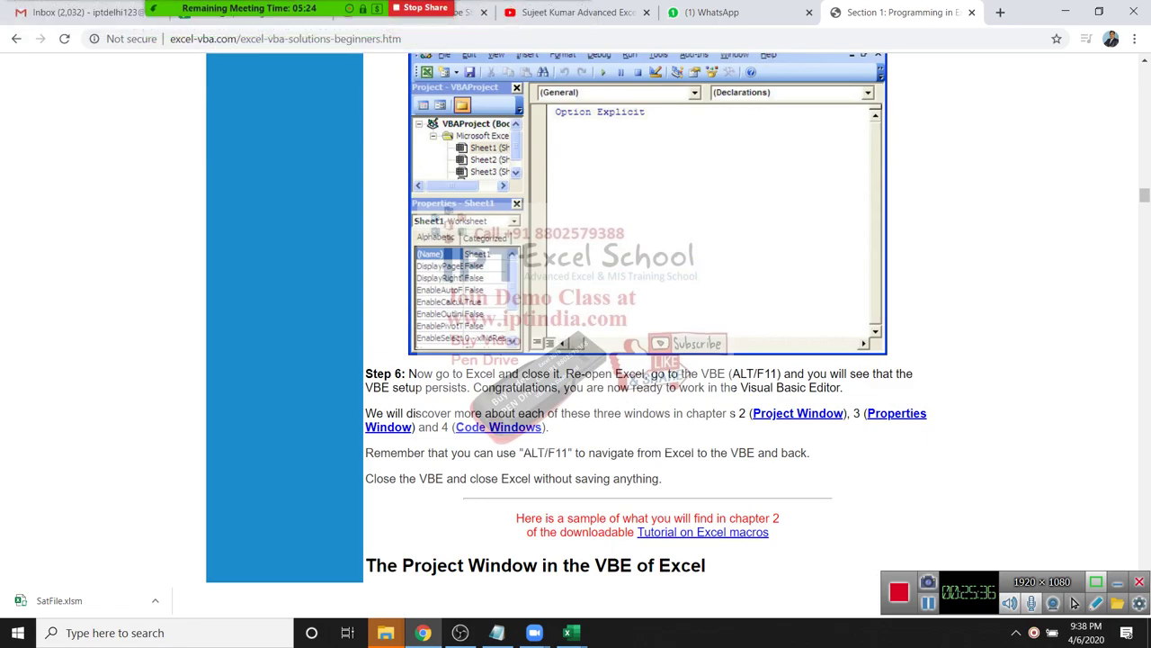
scroll(648, 359, "up", 4)
scroll(648, 360, "up", 4)
scroll(647, 360, "up", 4)
scroll(648, 359, "up", 4)
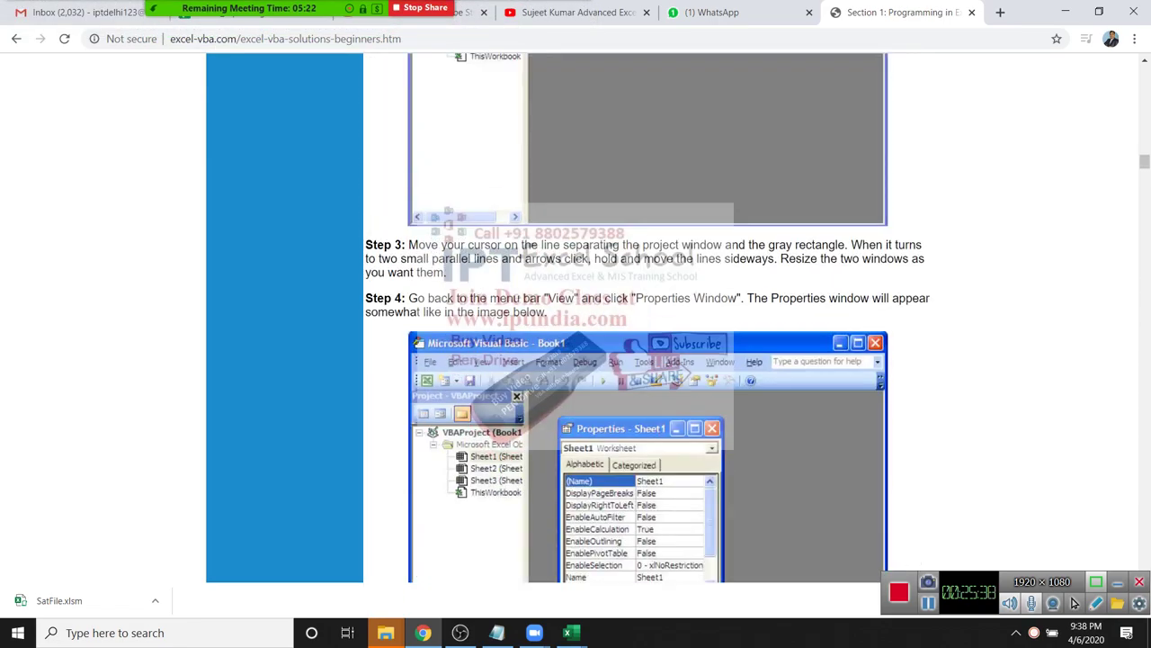
scroll(647, 360, "up", 4)
scroll(648, 360, "up", 2)
scroll(647, 359, "up", 4)
scroll(648, 359, "up", 3)
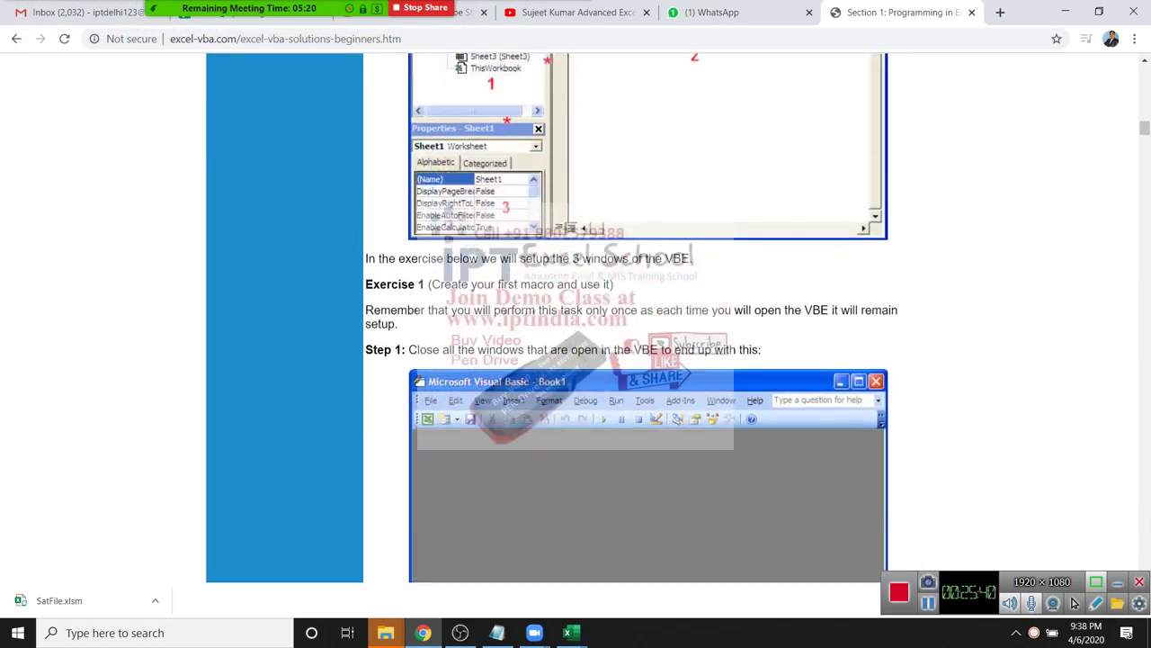
scroll(648, 360, "up", 4)
scroll(648, 359, "up", 4)
scroll(647, 360, "up", 4)
scroll(647, 360, "up", 4)
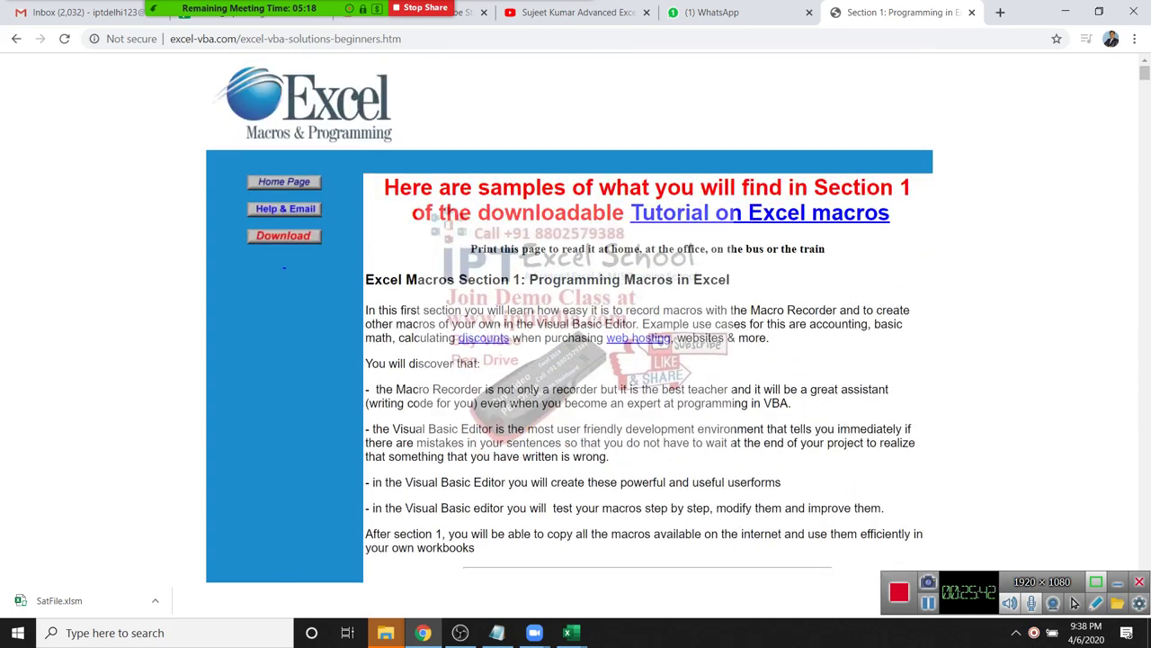
left_click_drag(261, 38, 169, 38)
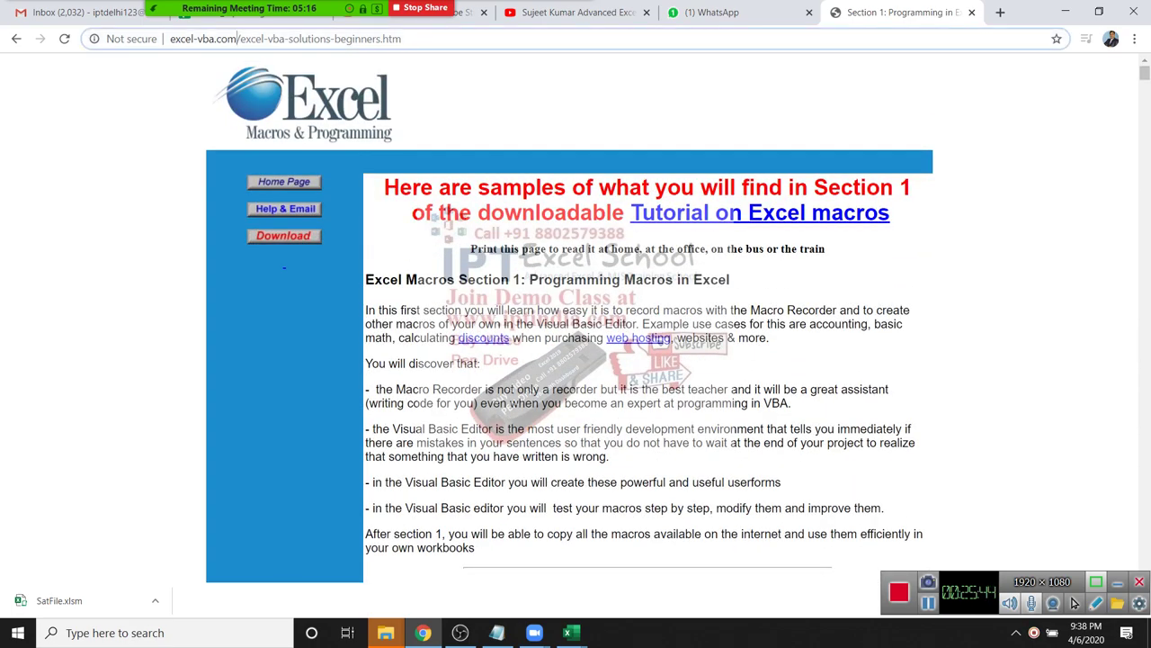